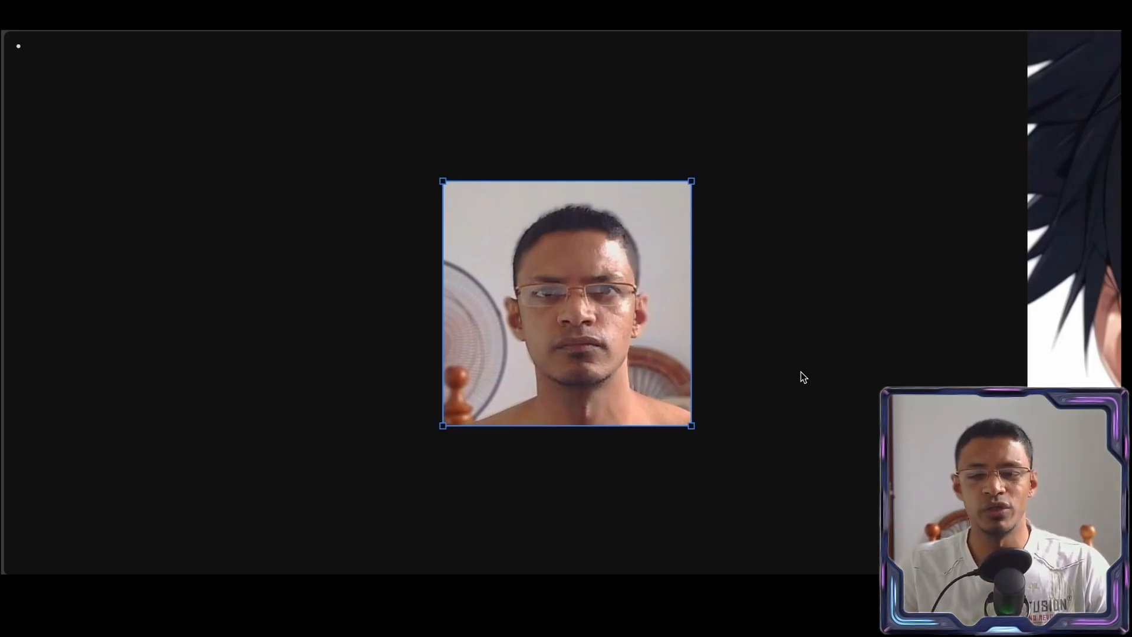
# Examine the anime-style face-swap variants beside the source portrait, one image after another.
pyautogui.click(1059, 362)
pyautogui.hotkey('shift', '2')
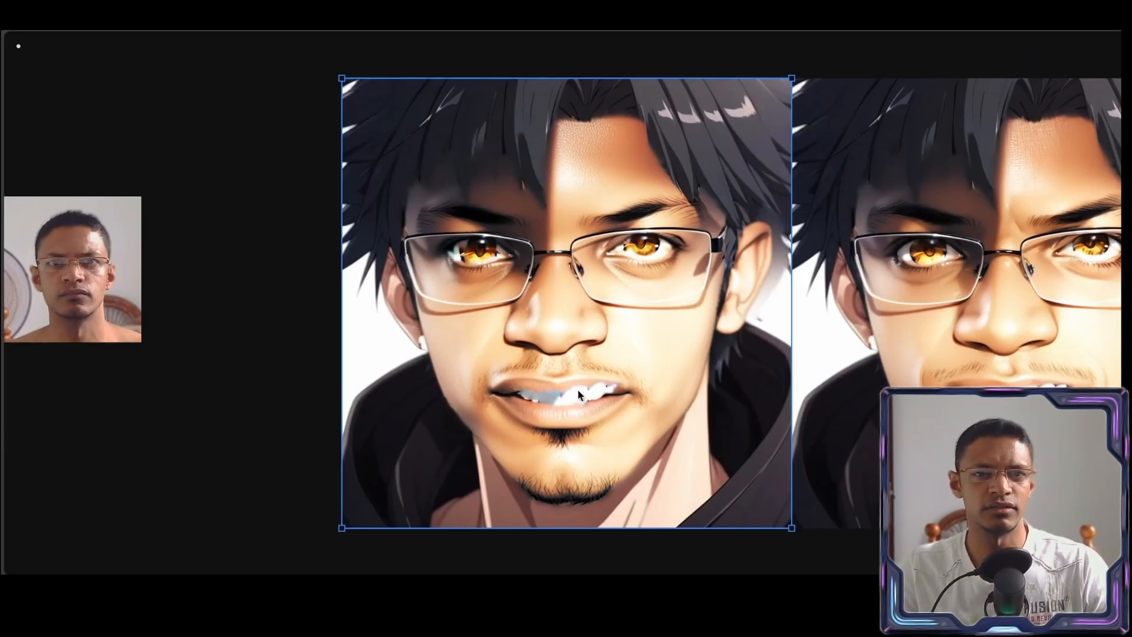
pyautogui.doubleClick(1095, 345)
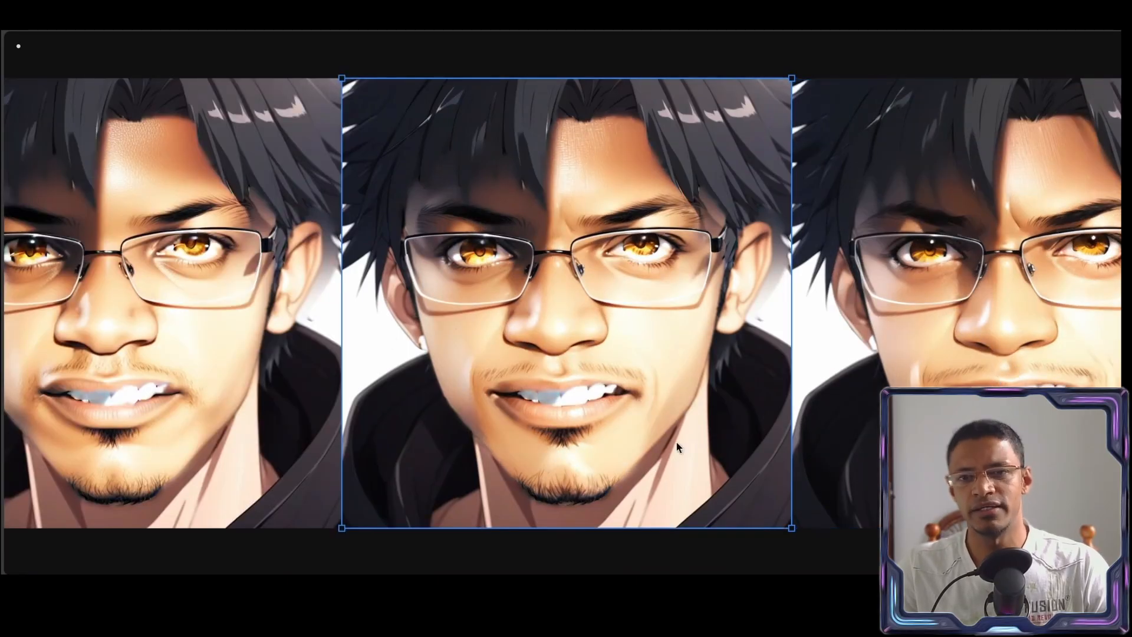
pyautogui.doubleClick(955, 448)
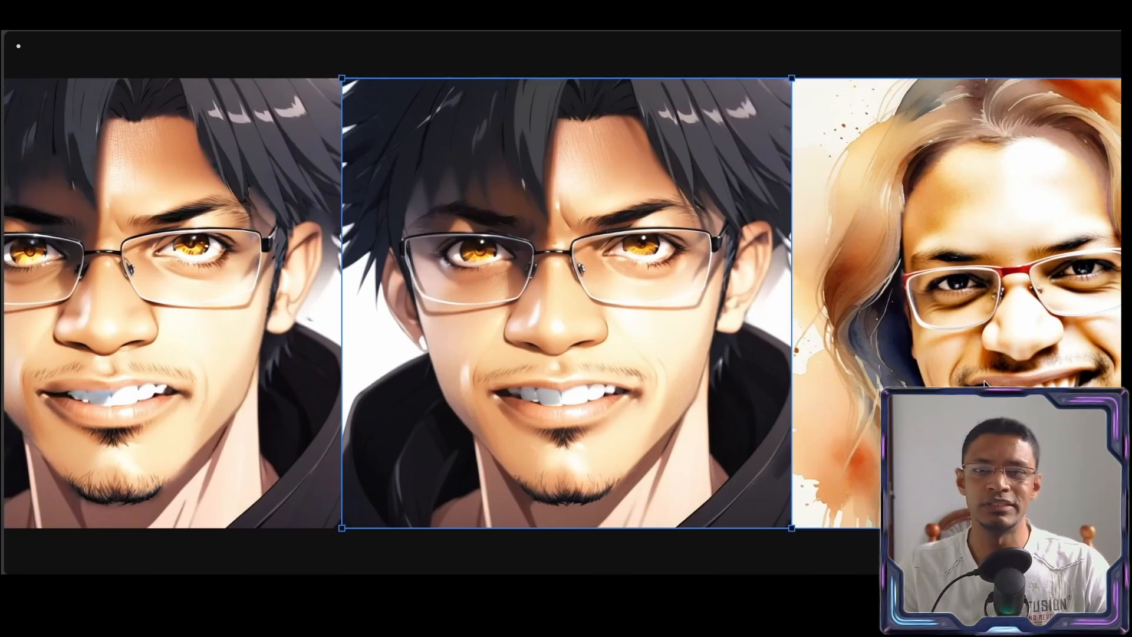
pyautogui.moveTo(344, 387); pyautogui.dragTo(432, 388)
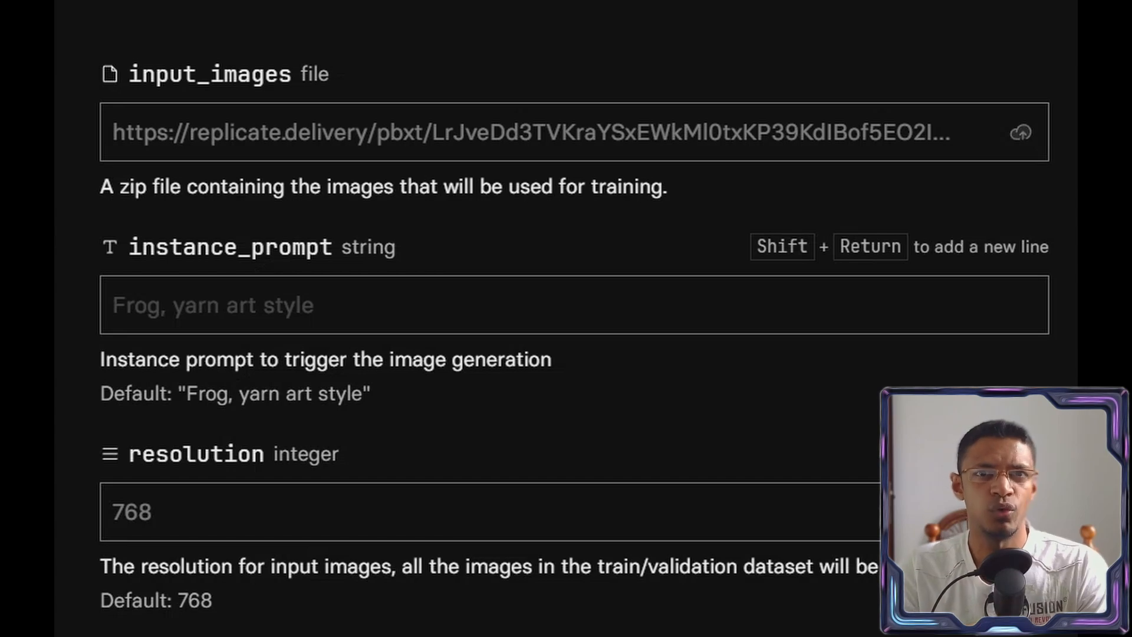
# Look over the header and training input fields on the stable-diffusion-3.5-large LoRA trainer page in Replicate.
pyautogui.scroll(4, 566, 318)
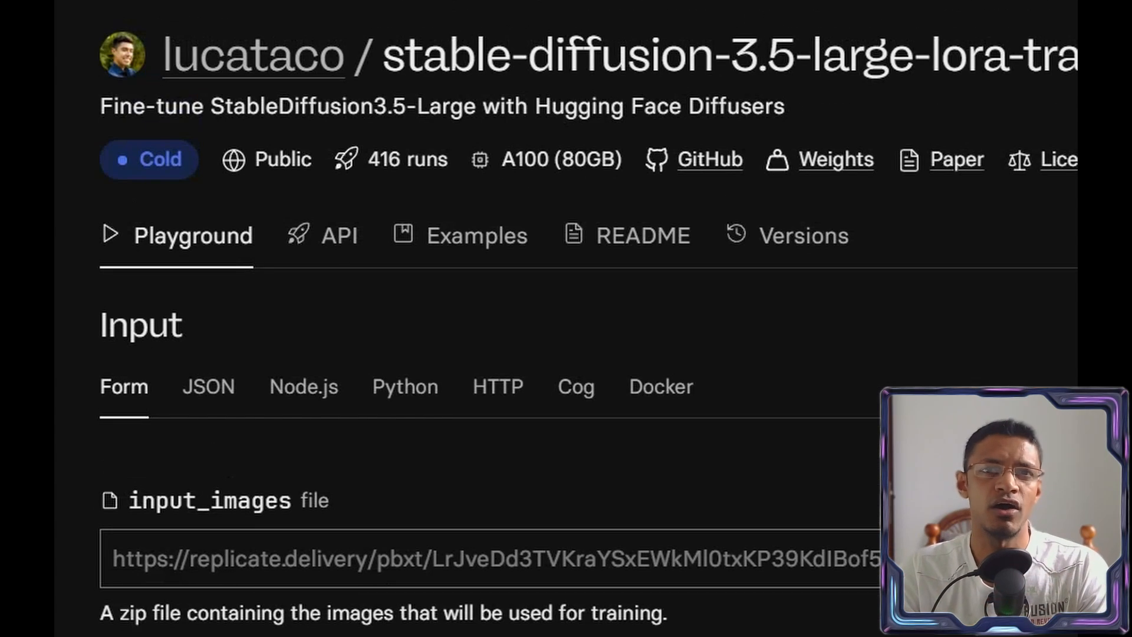
pyautogui.scroll(-7, 566, 318)
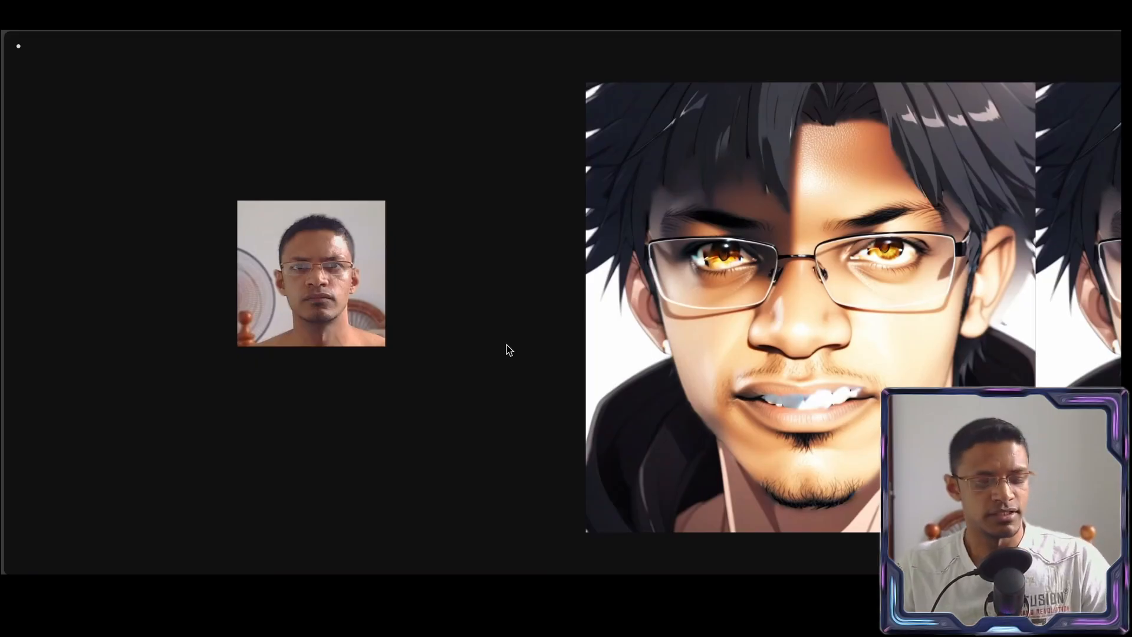
# Return to the image canvas and compare the anime portrait variants, followed by the watercolor portrait variants.
pyautogui.click(605, 402)
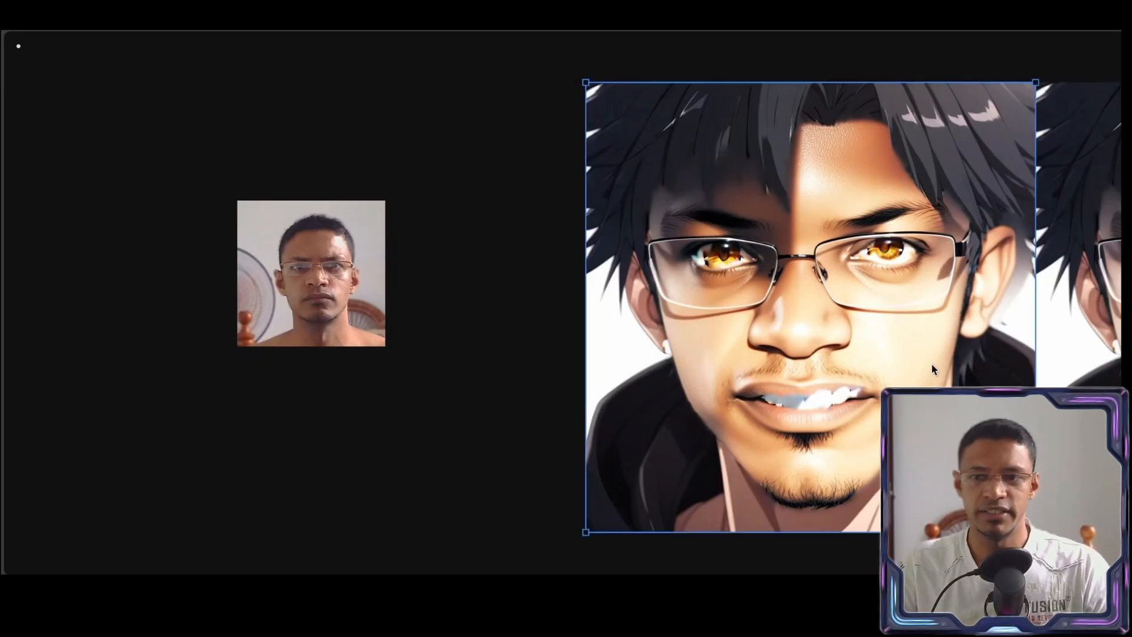
pyautogui.press('Right')
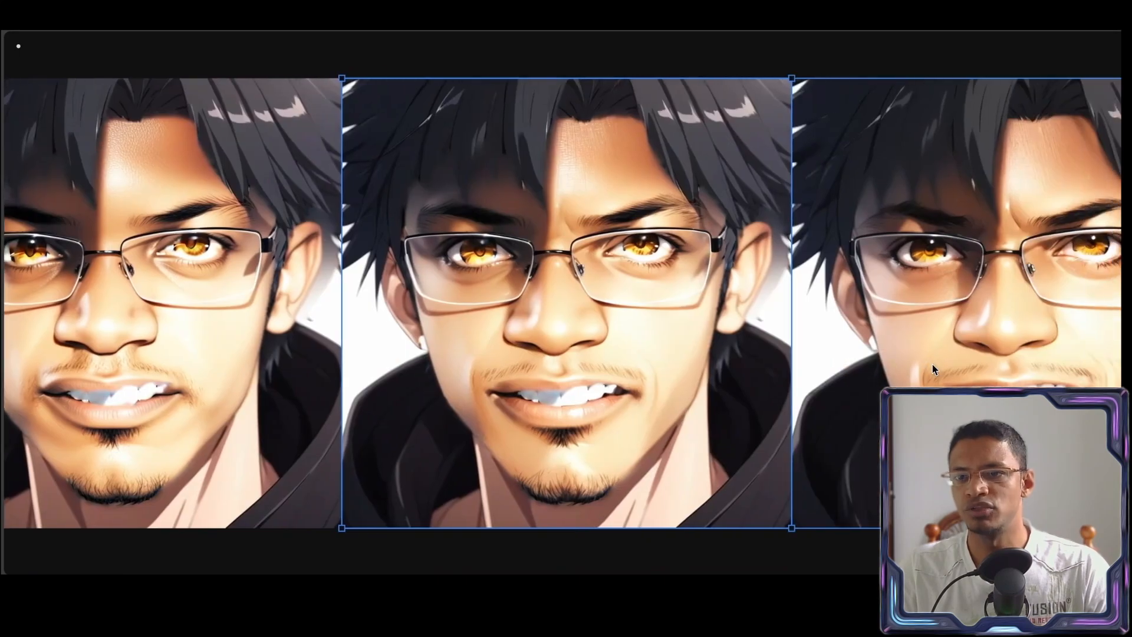
pyautogui.press('Right')
pyautogui.press('Right')
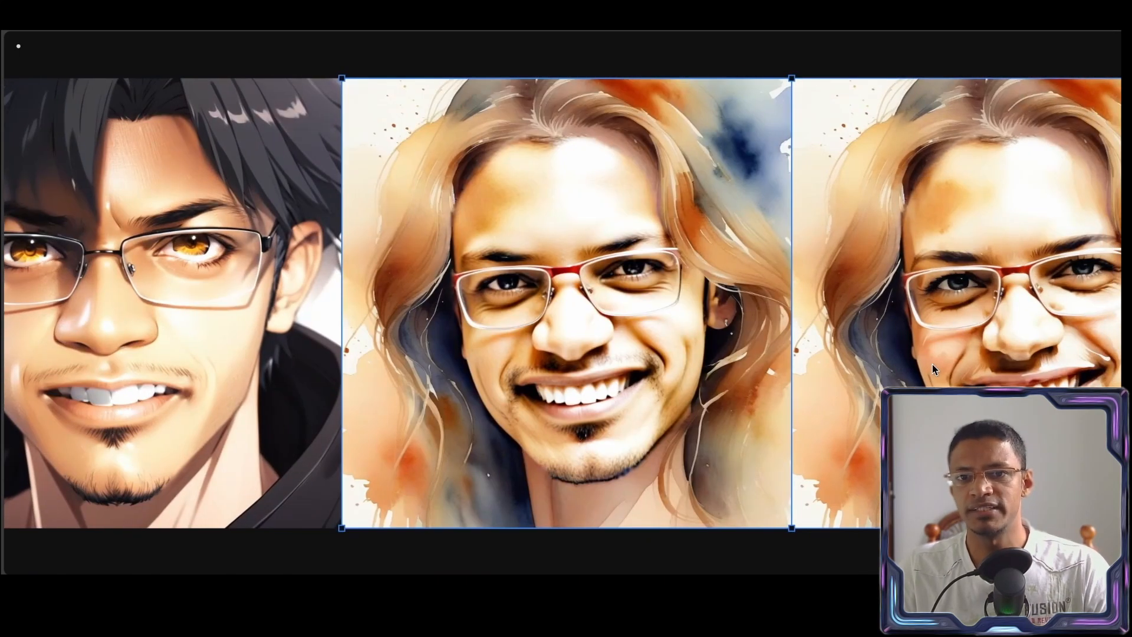
pyautogui.press('Right')
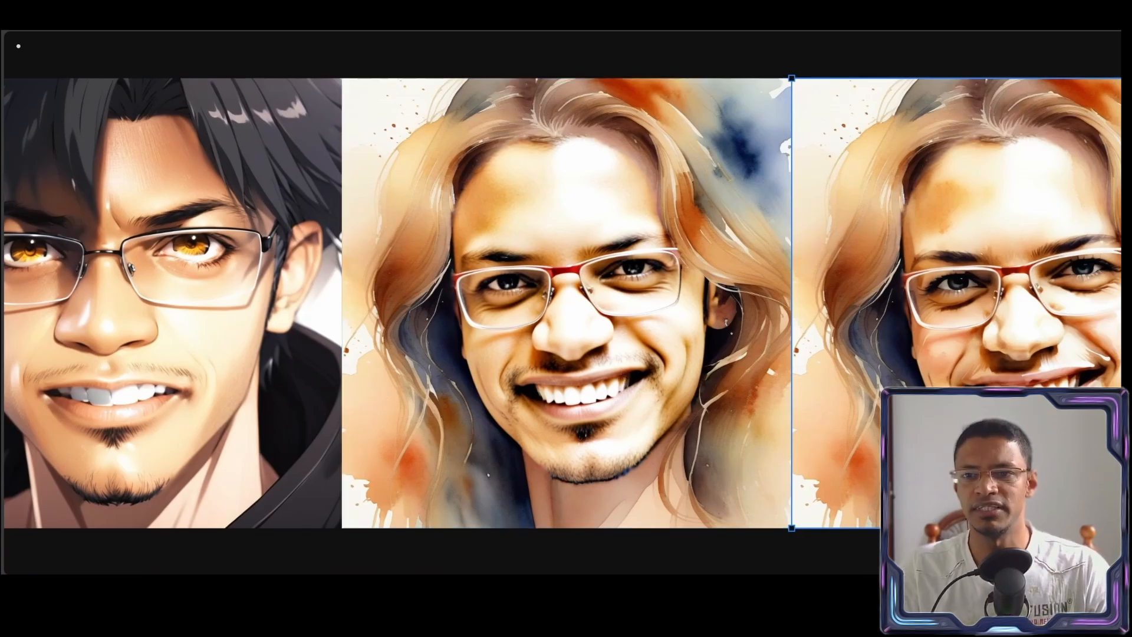
pyautogui.hscroll(7, 943, 483)
pyautogui.hscroll(1, 973, 401)
pyautogui.click(973, 393)
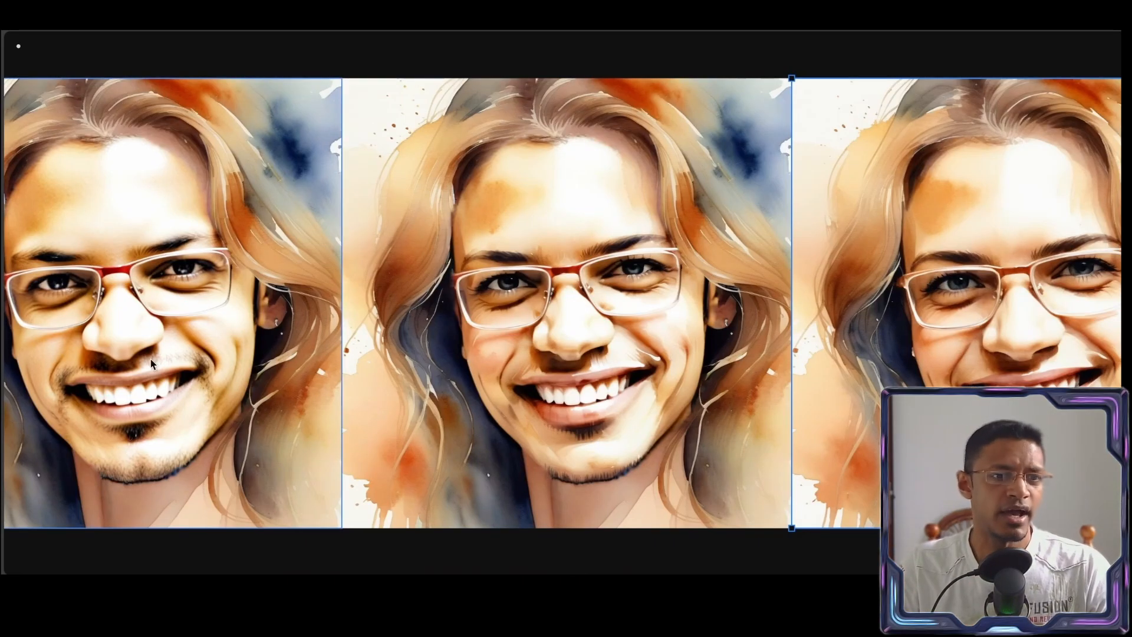
pyautogui.click(553, 370)
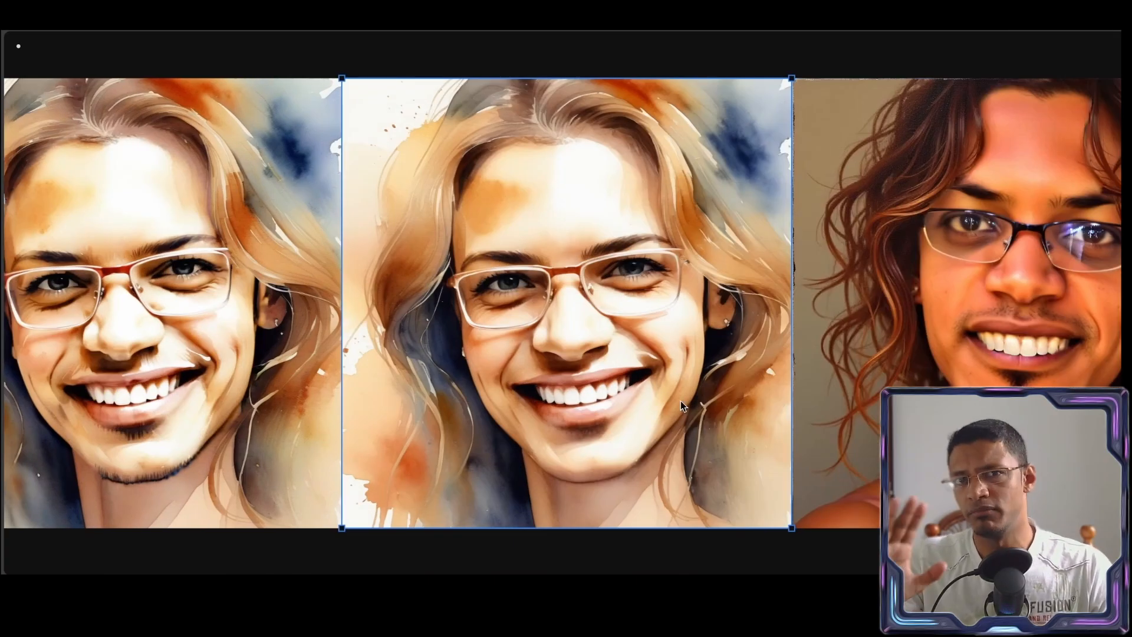
# Examine the photorealistic long-haired face-swap portraits one by one.
pyautogui.doubleClick(920, 454)
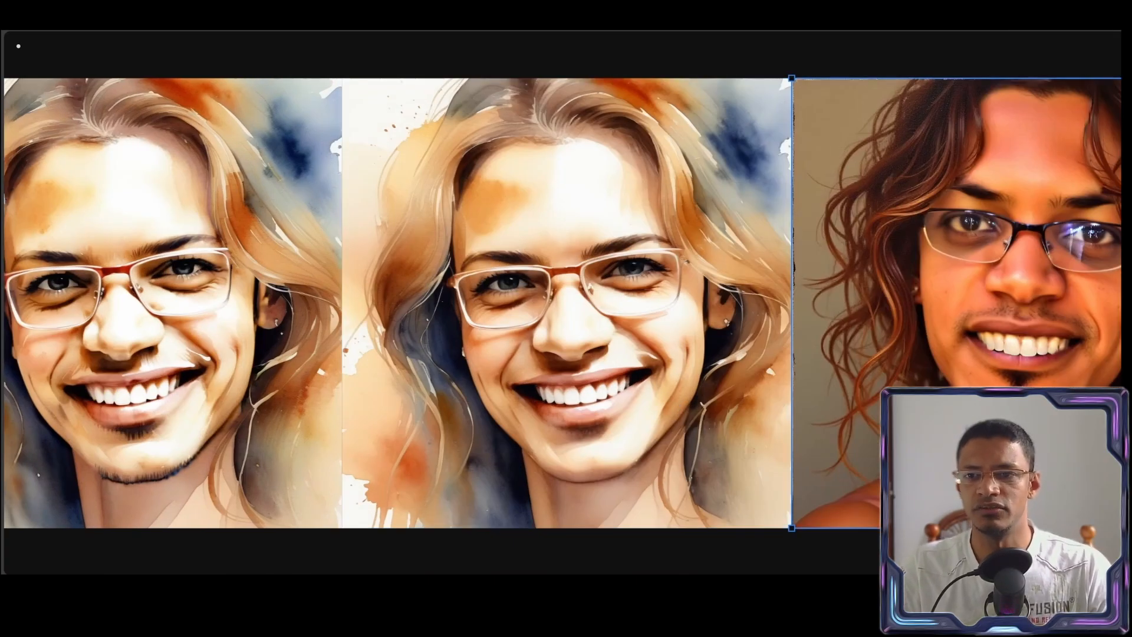
pyautogui.click(1022, 366)
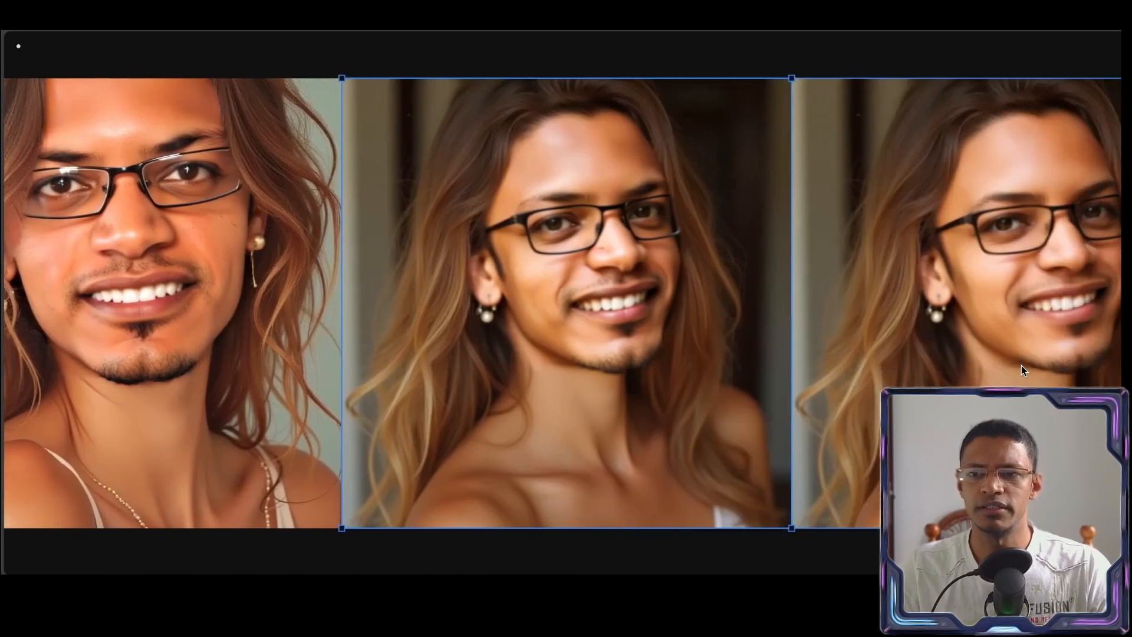
pyautogui.doubleClick(1022, 366)
pyautogui.doubleClick(1021, 366)
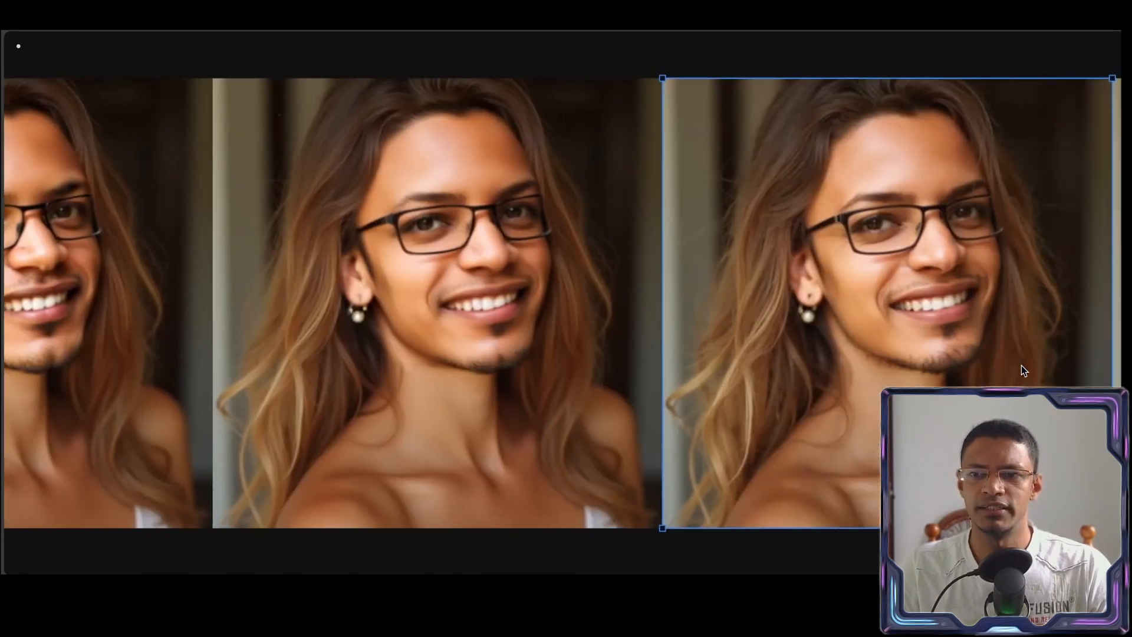
pyautogui.doubleClick(1022, 365)
pyautogui.doubleClick(1021, 366)
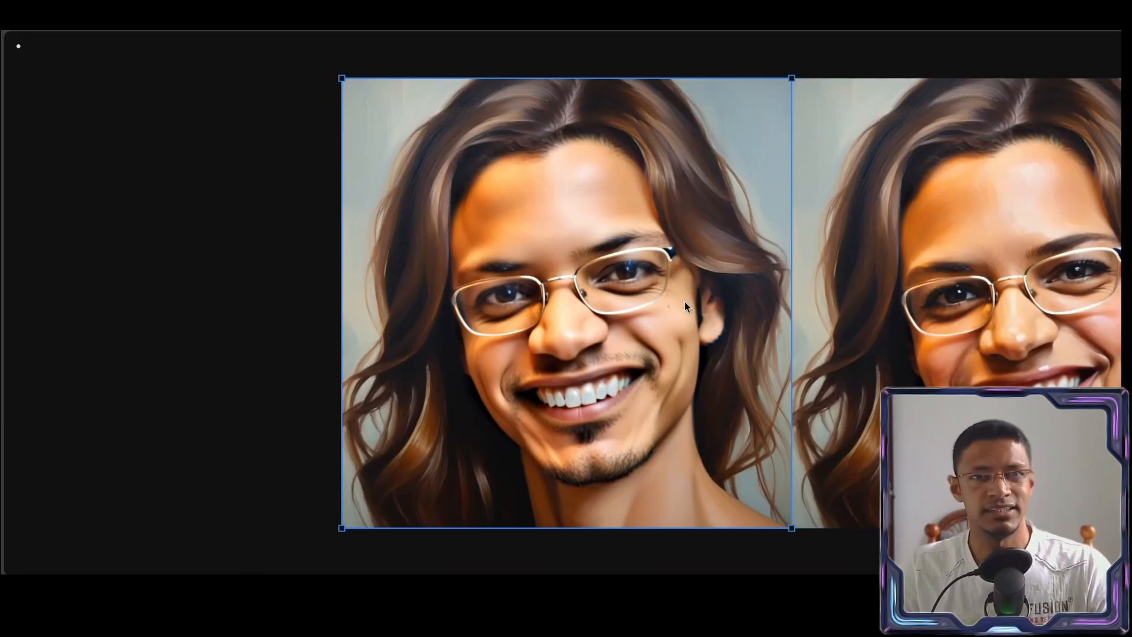
# Compare the oil-painting face-swap variants of the long-haired woman and the short-haired man.
pyautogui.click(930, 338)
pyautogui.hotkey('shift', '2')
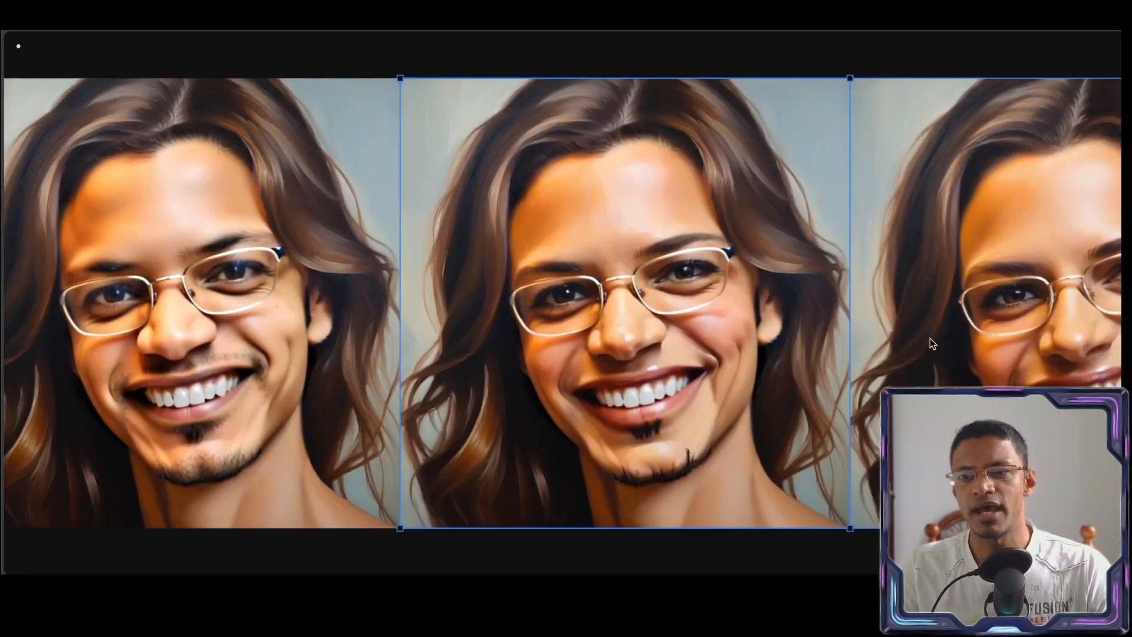
pyautogui.click(929, 338)
pyautogui.hotkey('shift', '2')
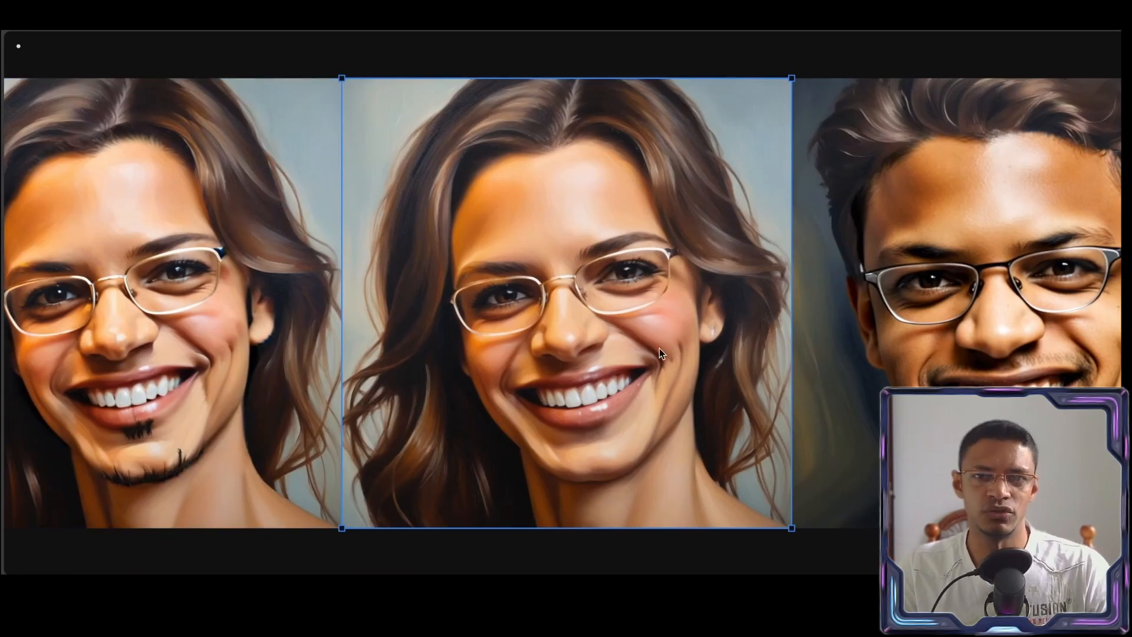
pyautogui.click(948, 327)
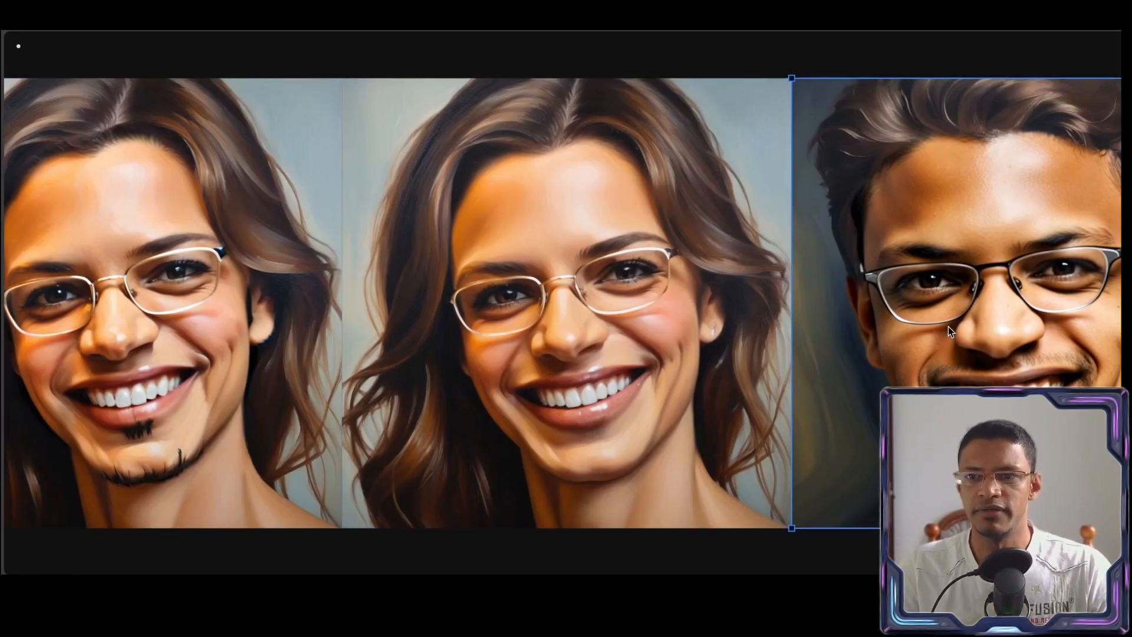
pyautogui.hotkey('shift', '2')
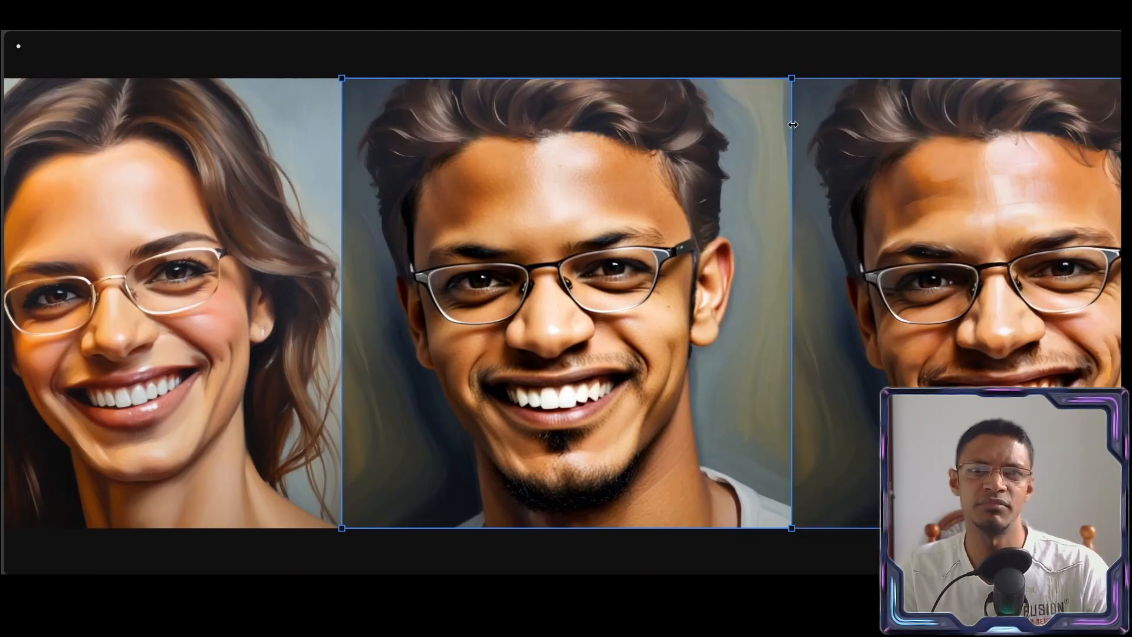
pyautogui.click(1021, 318)
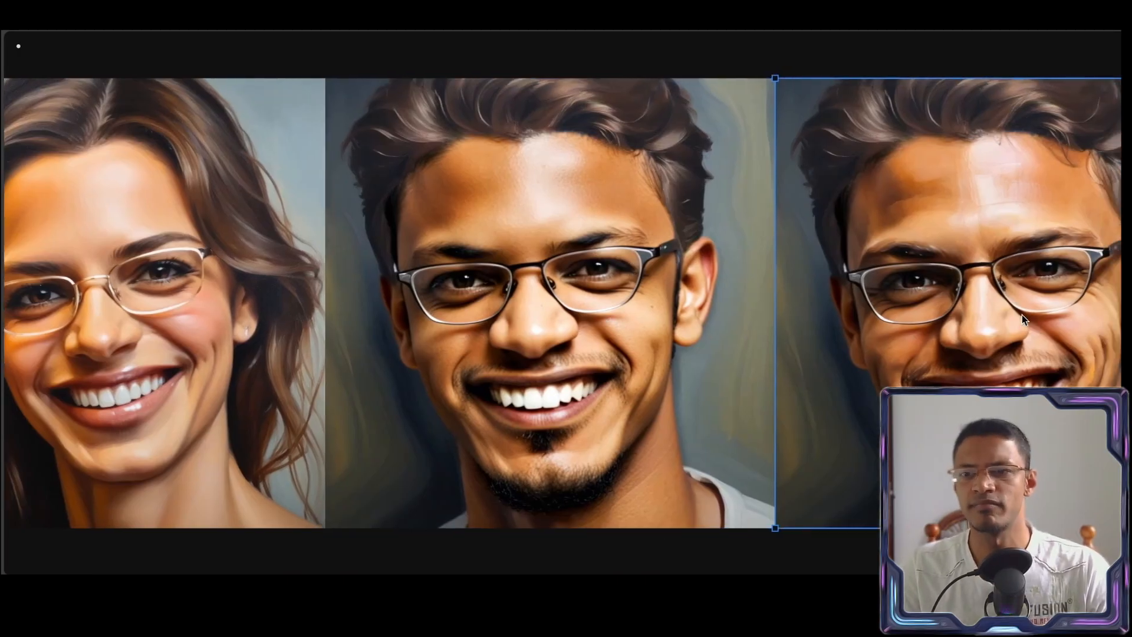
pyautogui.hotkey('shift', '2')
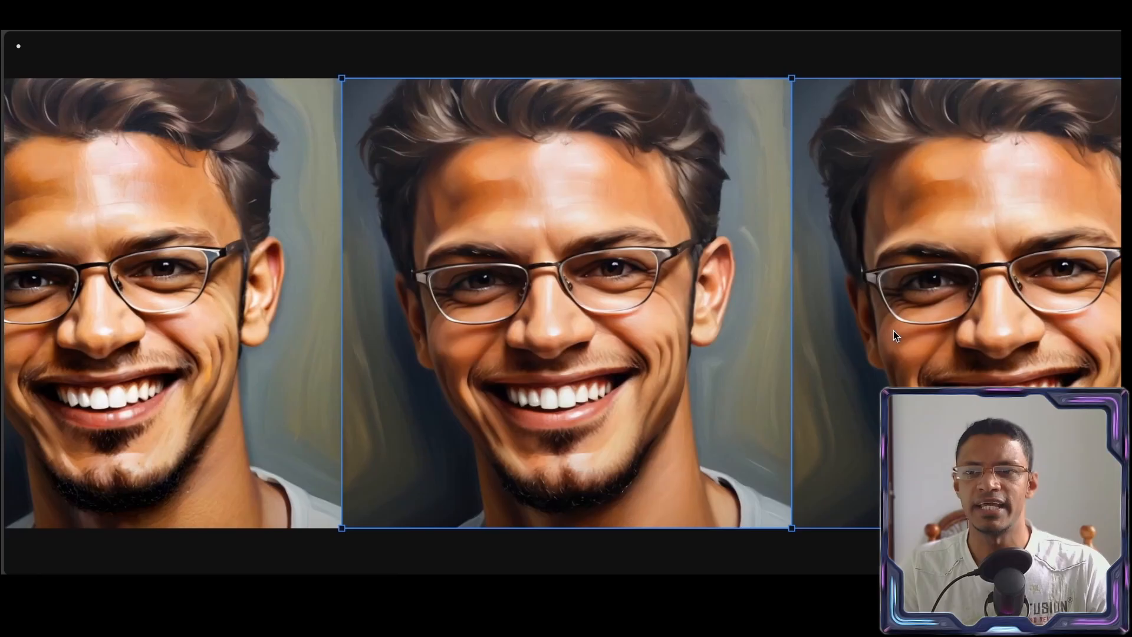
pyautogui.click(894, 327)
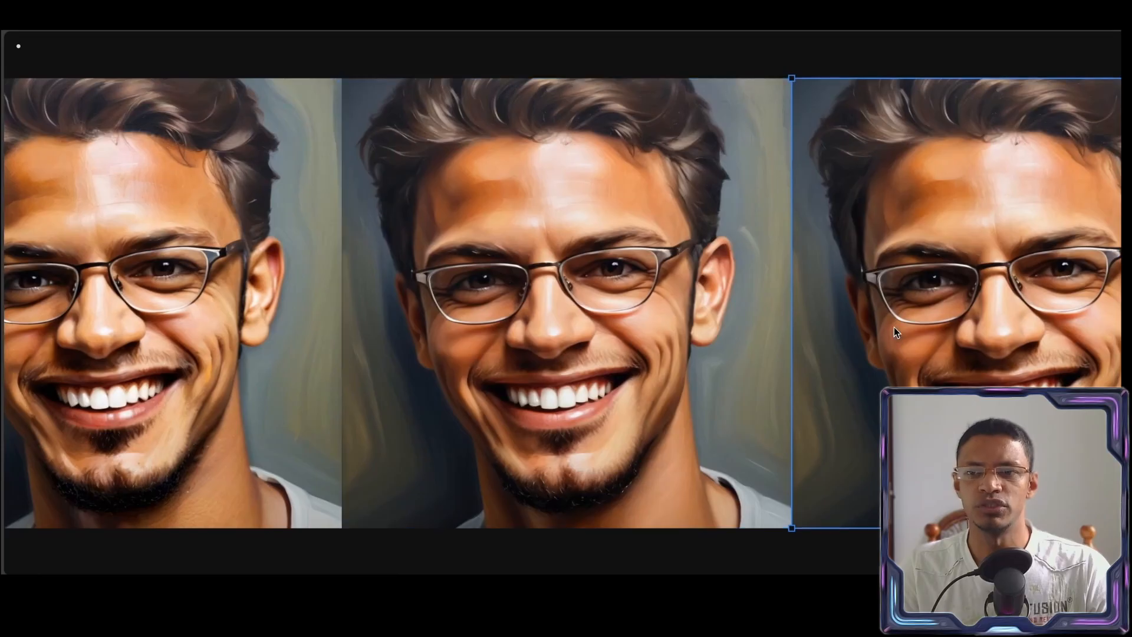
pyautogui.hotkey('shift', '2')
pyautogui.click(894, 328)
pyautogui.hotkey('shift', '2')
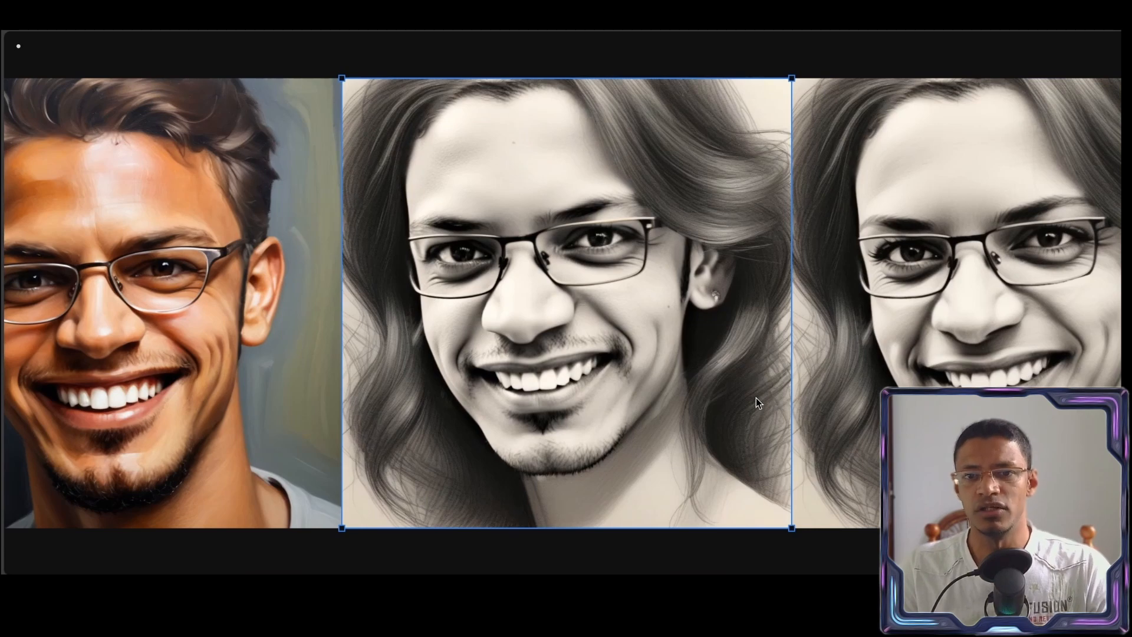
# Examine the pencil-sketch face-swap variants and continue to the neon-coloured portrait.
pyautogui.click(916, 365)
pyautogui.hotkey('shift', '2')
pyautogui.click(915, 365)
pyautogui.hotkey('shift', '2')
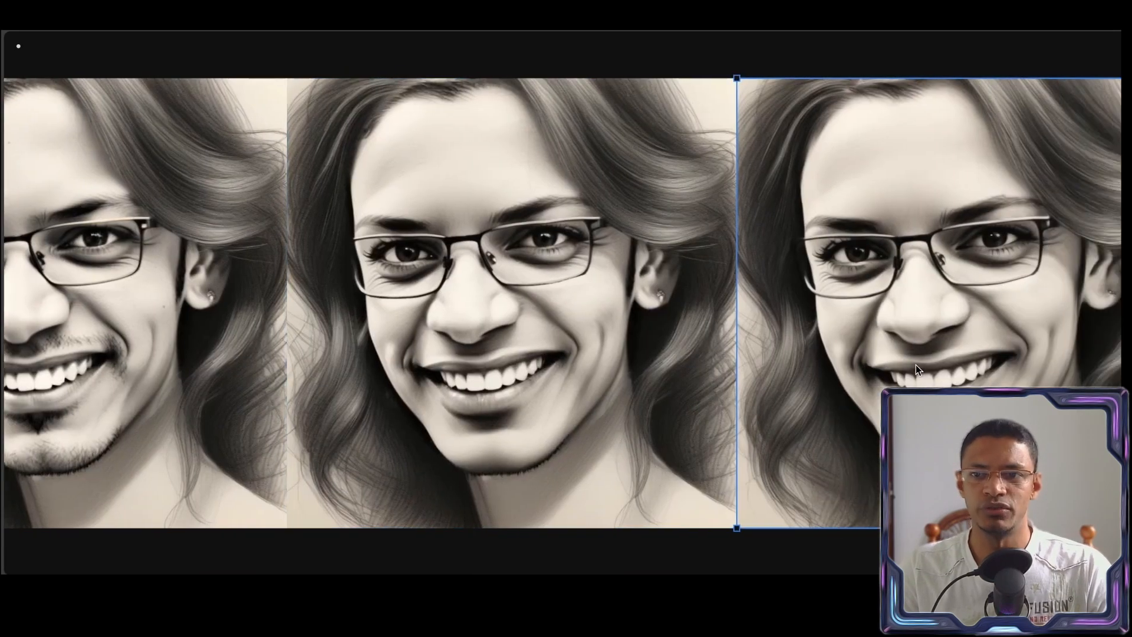
pyautogui.click(916, 362)
pyautogui.hotkey('shift', '2')
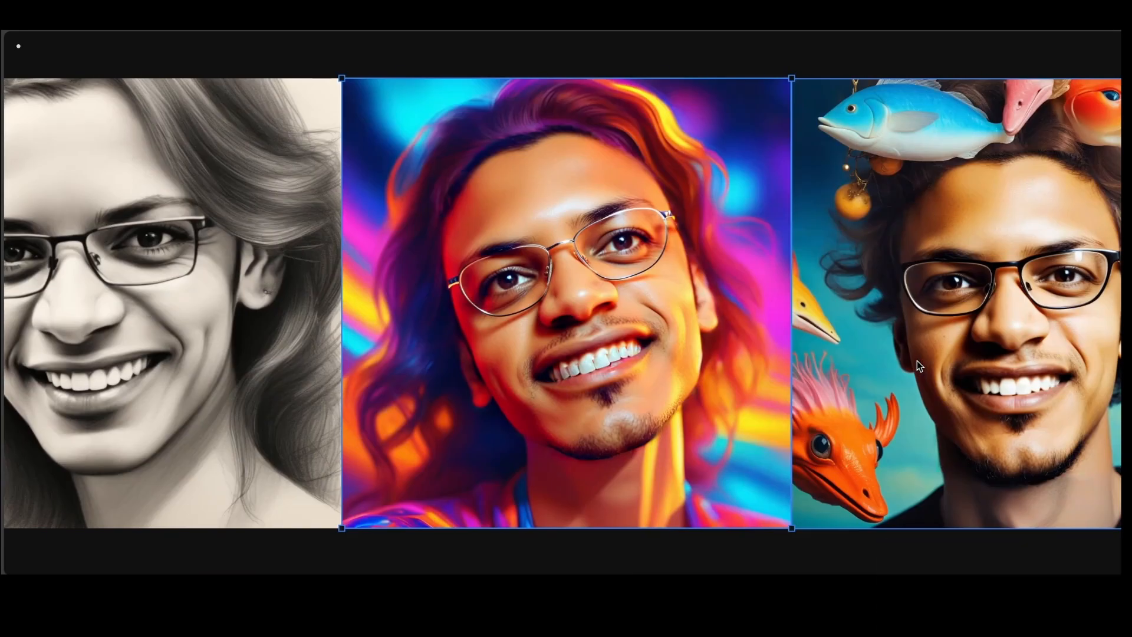
# View the surreal fish portrait variants and the black-and-white manga portrait variants.
pyautogui.click(994, 474)
pyautogui.hotkey('shift', '2')
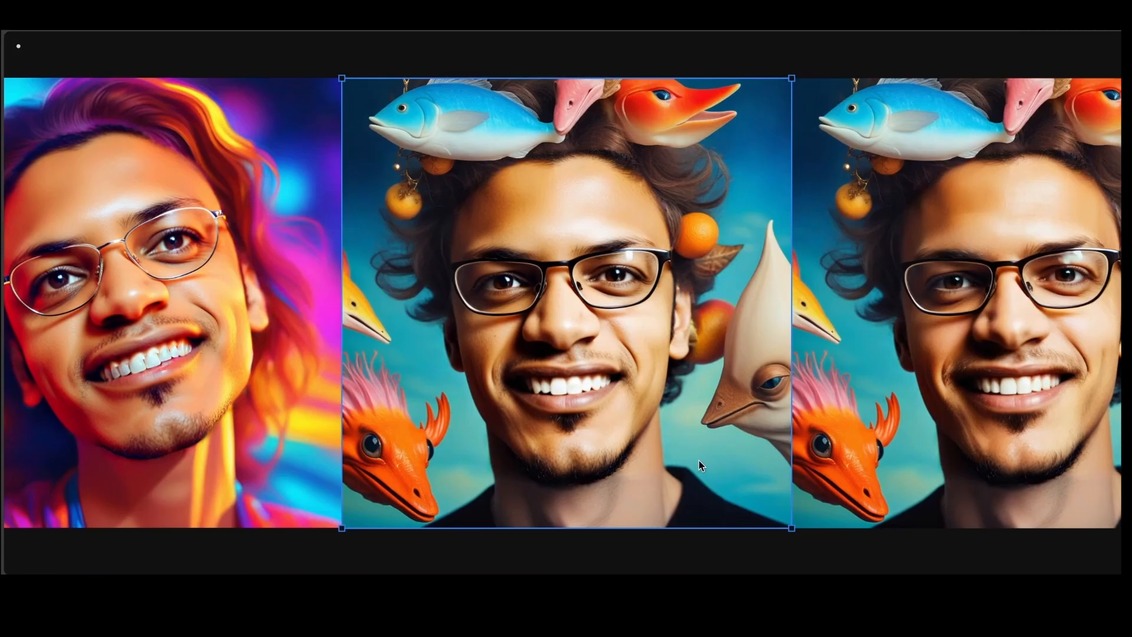
pyautogui.click(911, 391)
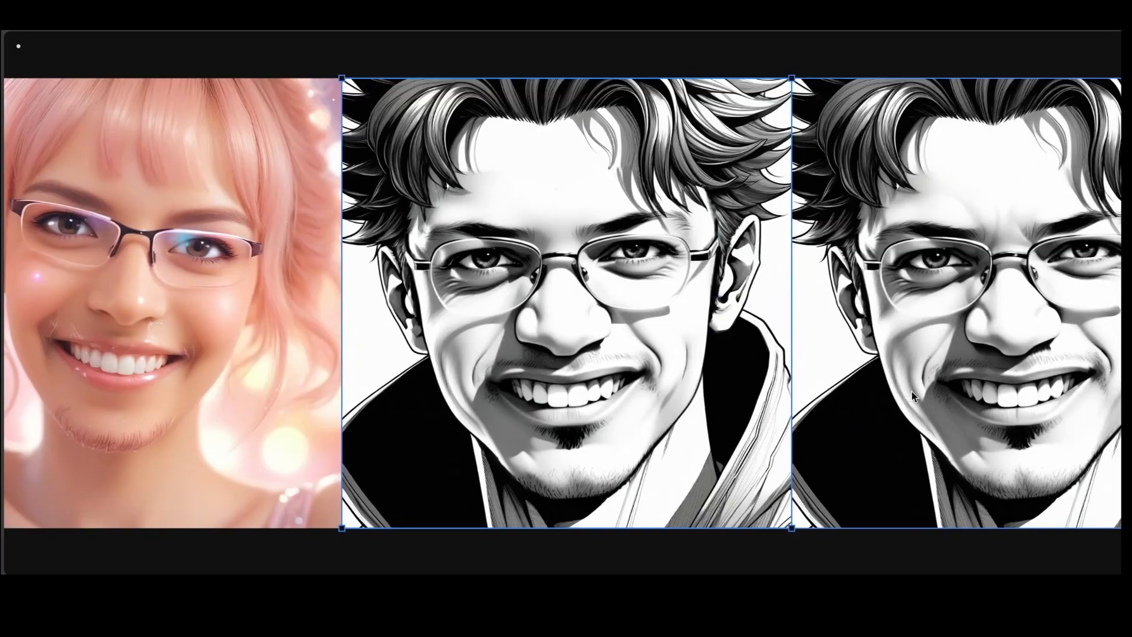
pyautogui.press('Right')
pyautogui.press('Right')
pyautogui.press('Right')
pyautogui.press('Right')
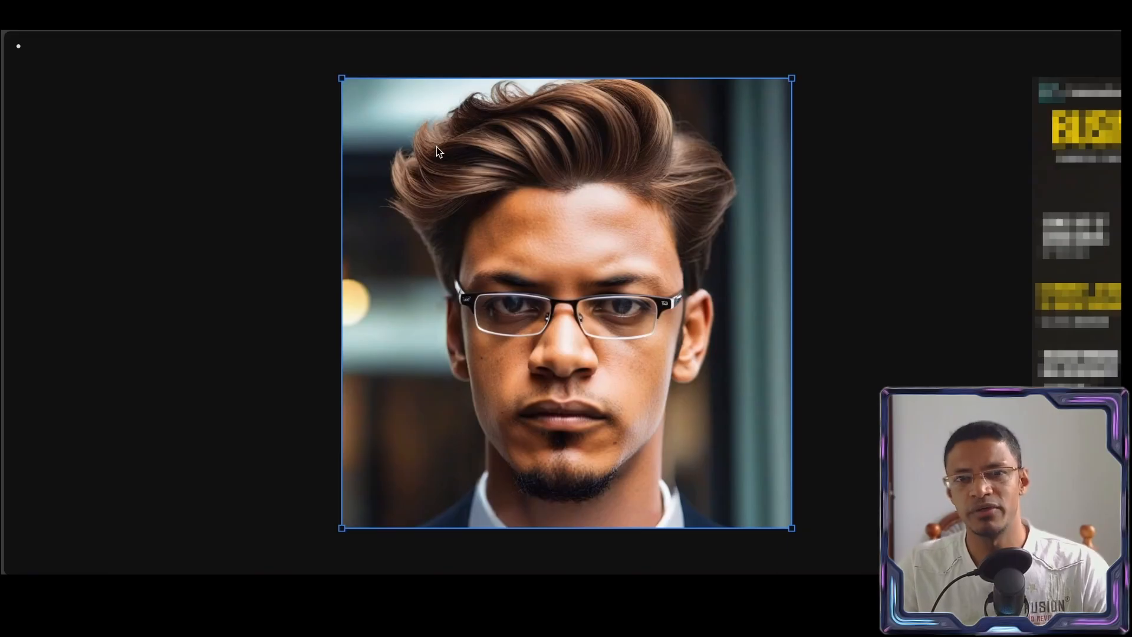
# View the business magazine cover, the action-scene composite and the 3D cartoon character variants.
pyautogui.click(1063, 322)
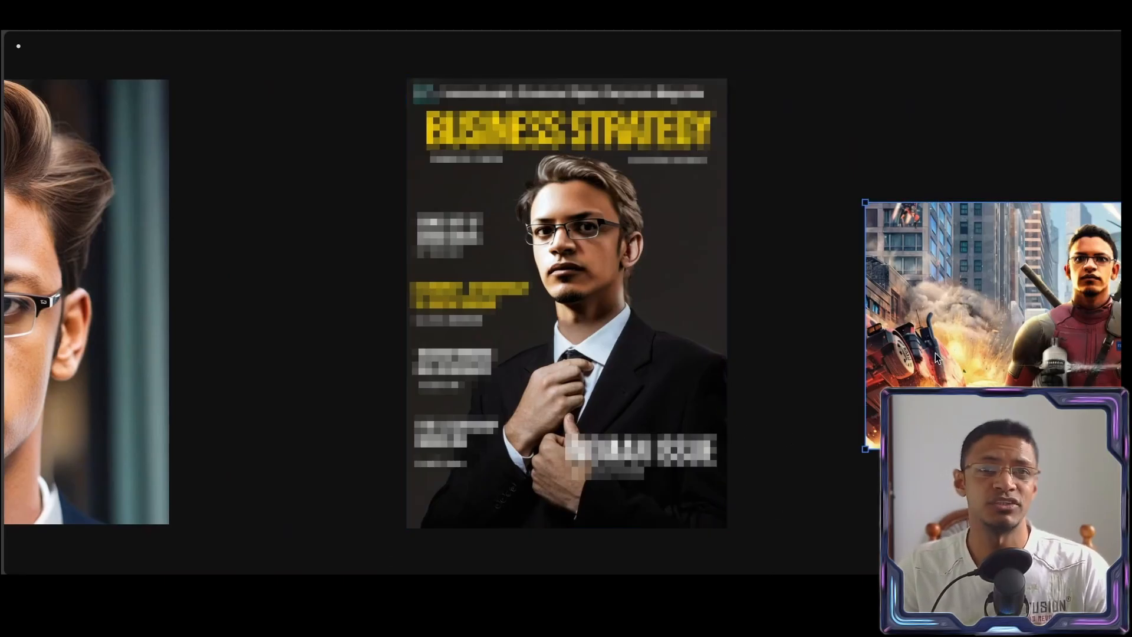
pyautogui.press('space')
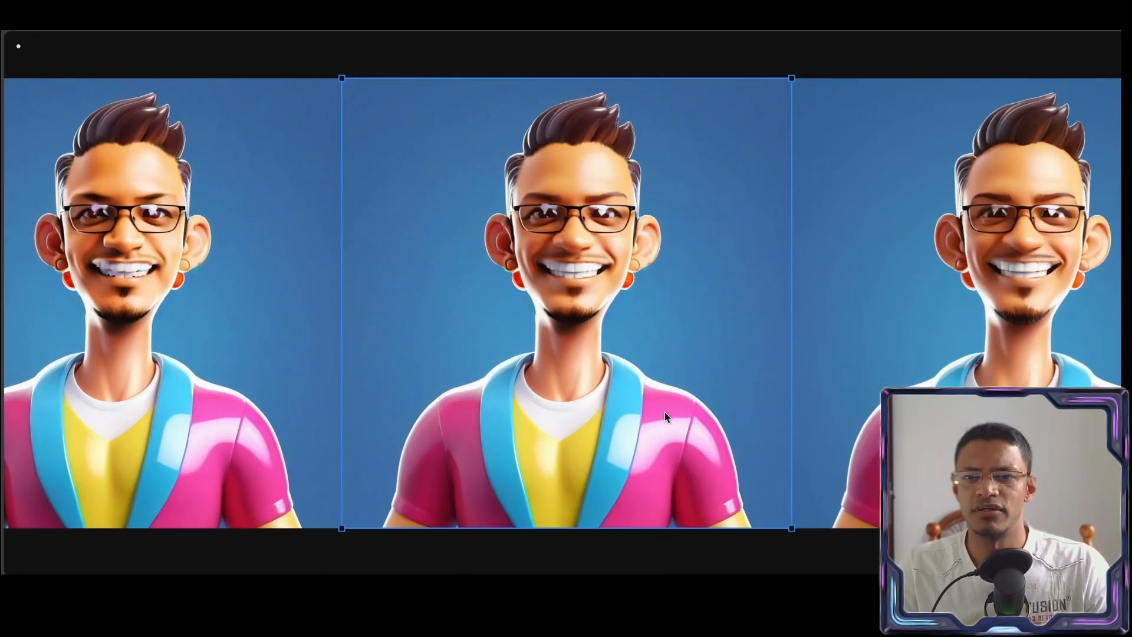
pyautogui.click(985, 368)
pyautogui.doubleClick(1031, 353)
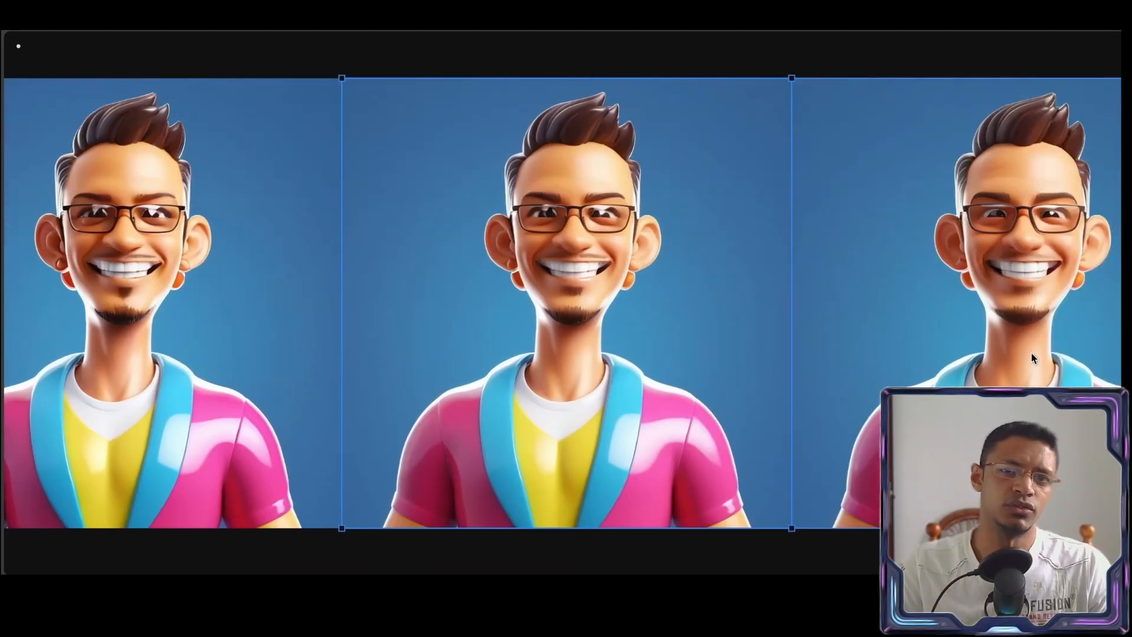
pyautogui.click(944, 359)
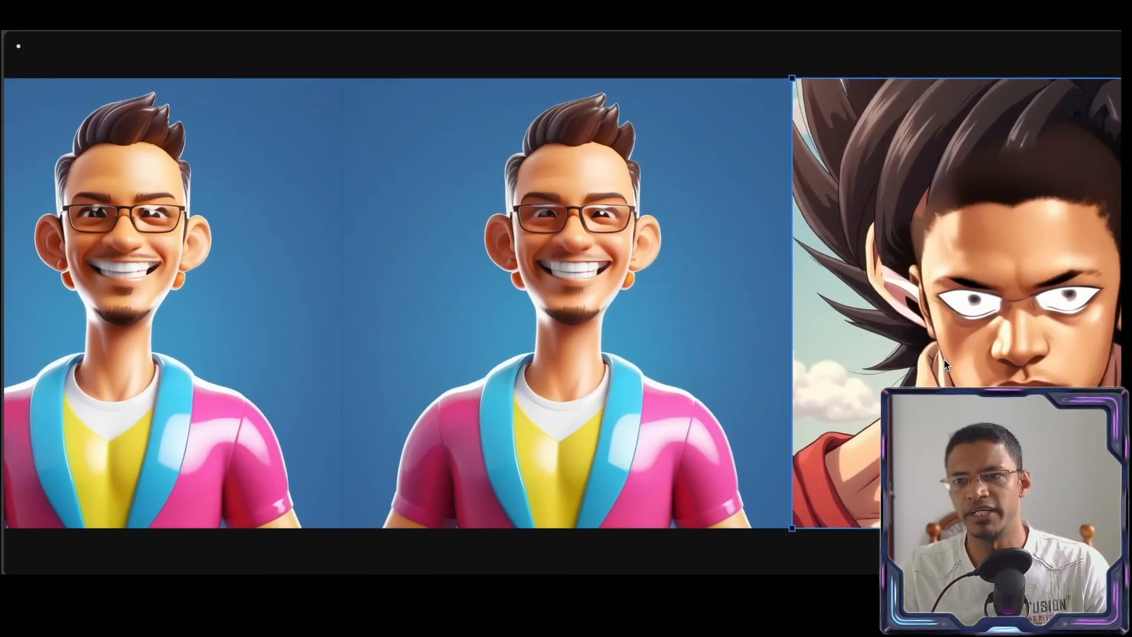
pyautogui.click(943, 360)
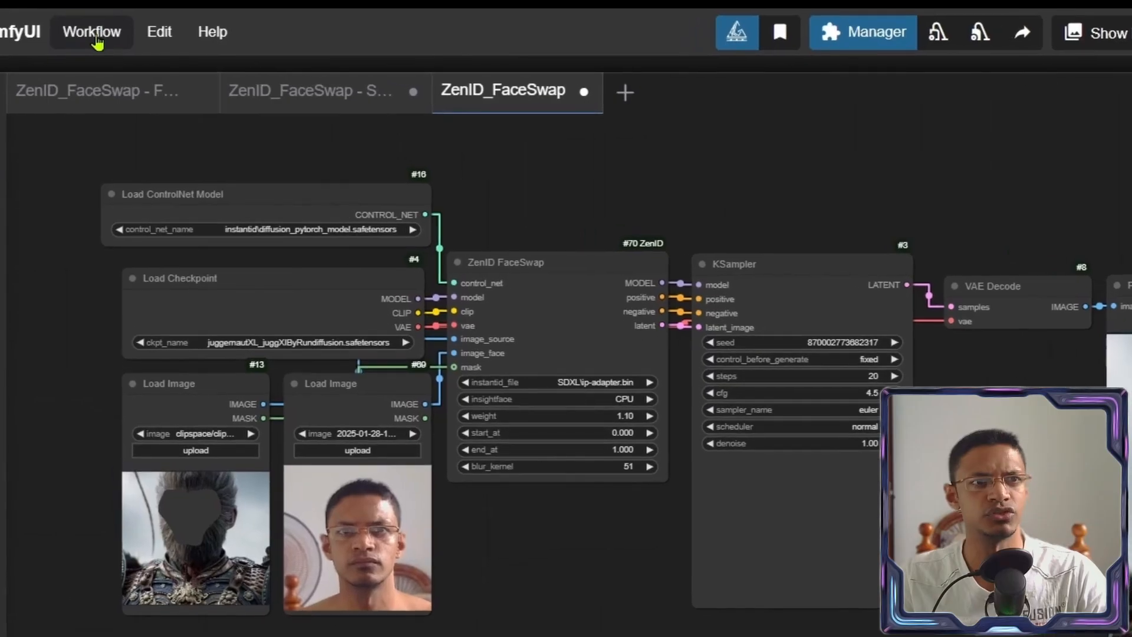
# Browse to the ZenID workflow folder, select ZenID_FaceSwap.json and leave the file dialog without opening it.
pyautogui.click(97, 35)
pyautogui.click(112, 116)
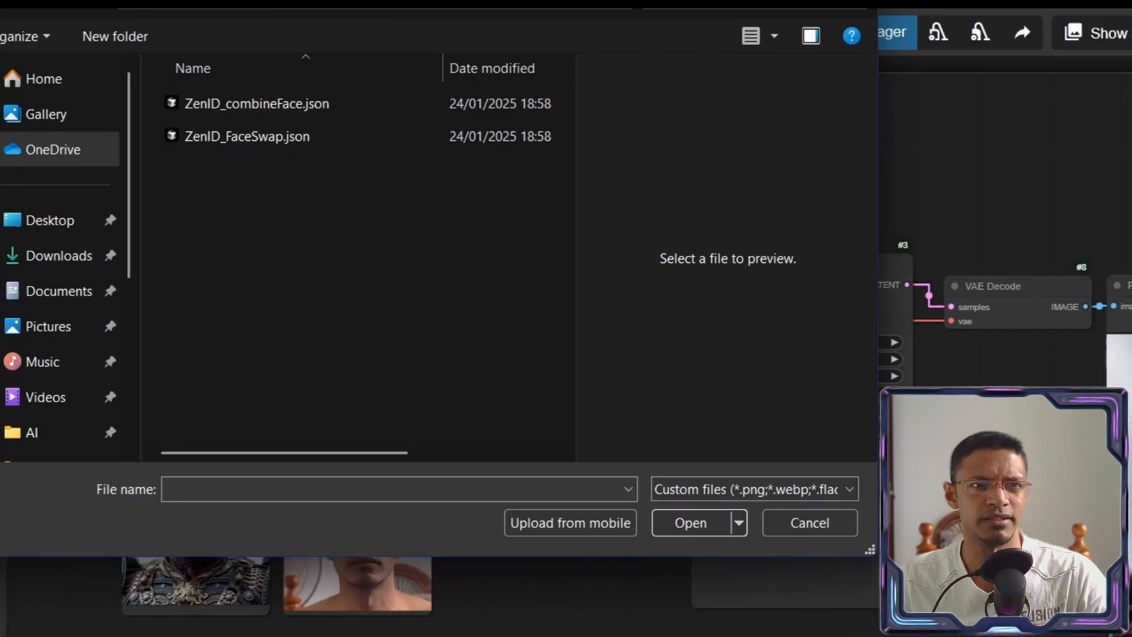
pyautogui.click(413, 4)
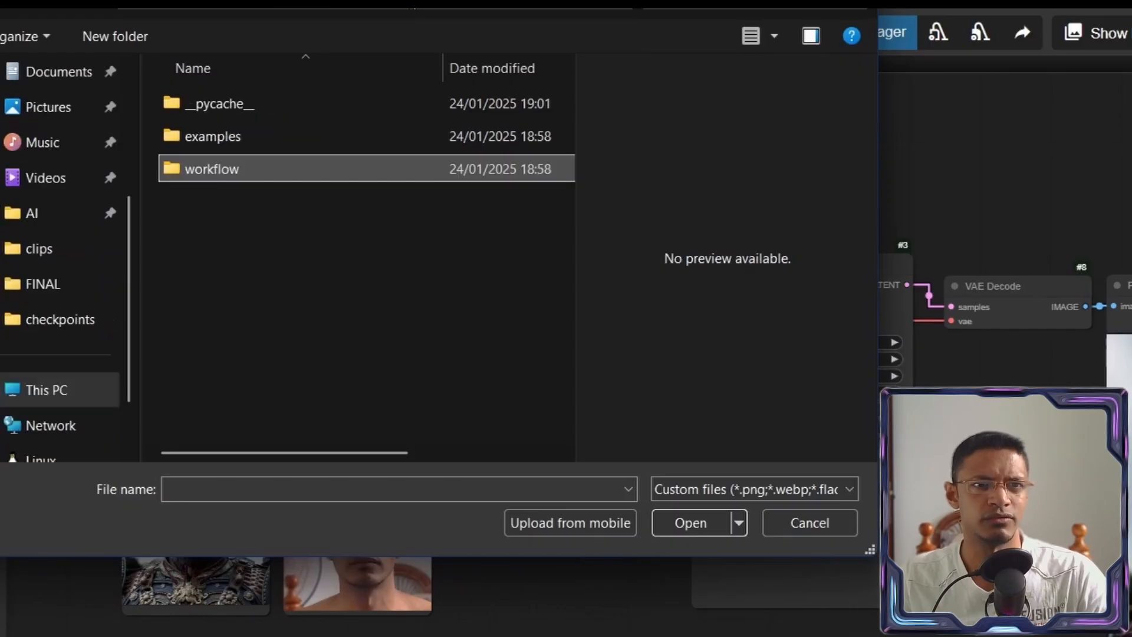
pyautogui.doubleClick(225, 171)
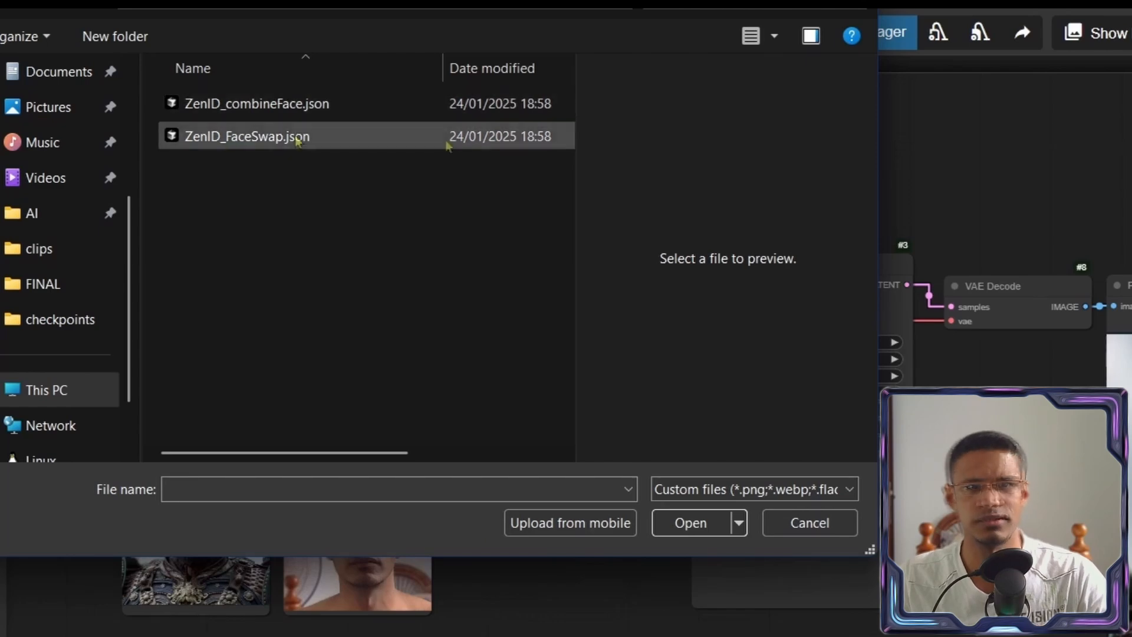
pyautogui.click(259, 139)
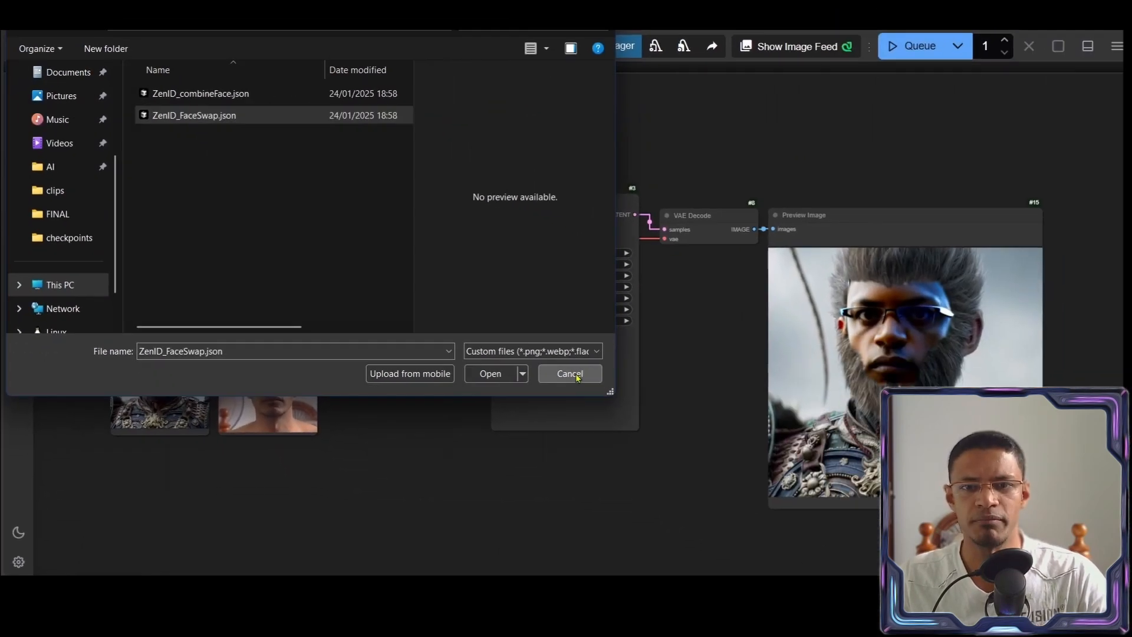
pyautogui.click(817, 526)
# Examine the two Load Image nodes holding the masked target image and the reference face photo.
pyautogui.moveTo(529, 604); pyautogui.dragTo(852, 613)
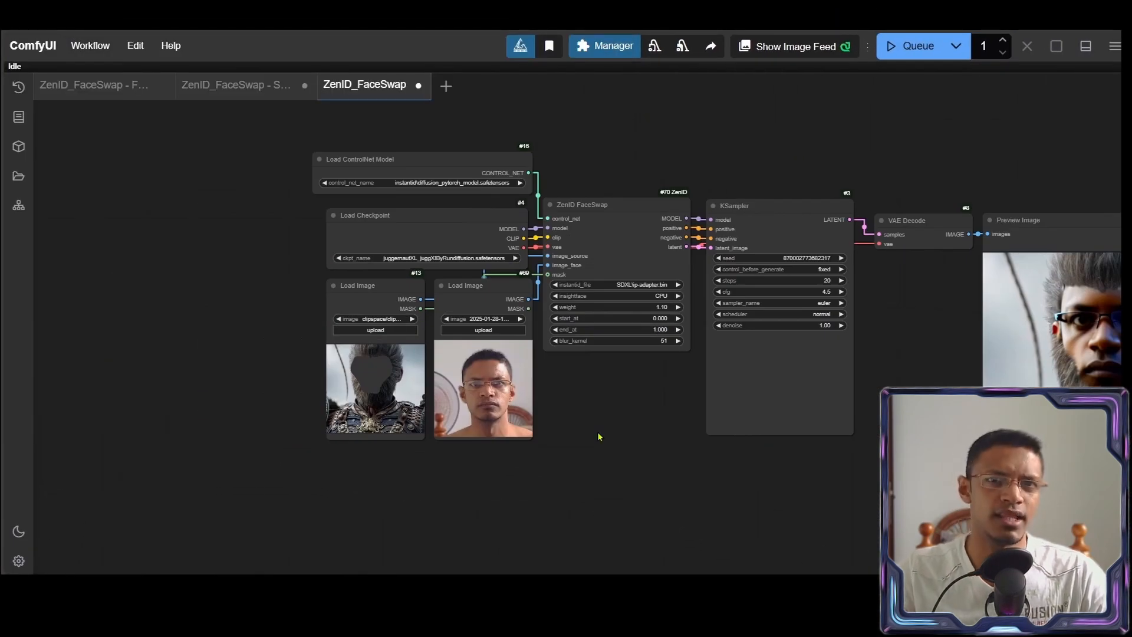
pyautogui.scroll(5, 341, 391)
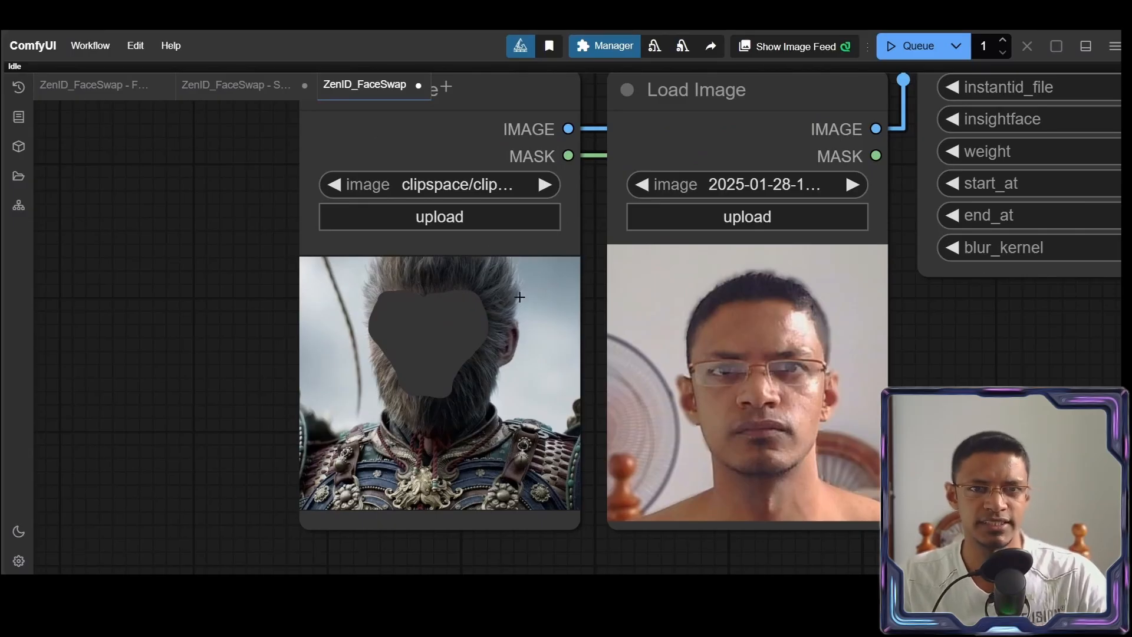
pyautogui.scroll(-3, 518, 300)
pyautogui.click(511, 149)
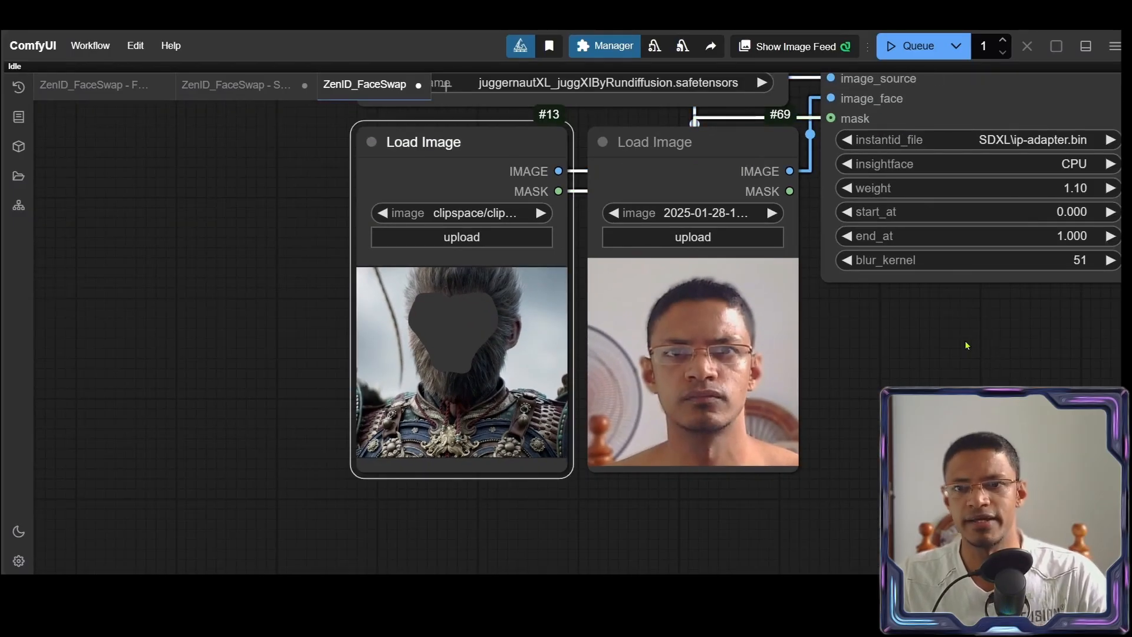
pyautogui.moveTo(967, 345); pyautogui.dragTo(854, 363)
pyautogui.moveTo(612, 175)
pyautogui.mouseDown()
pyautogui.moveTo(643, 192)
pyautogui.moveTo(611, 175)
pyautogui.mouseUp()
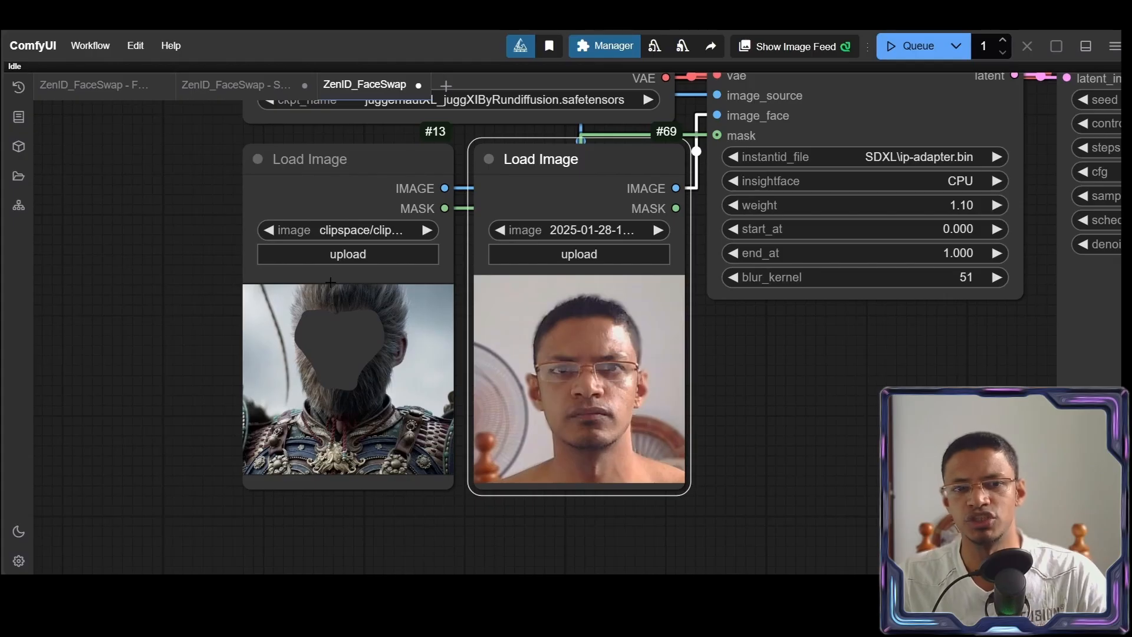
pyautogui.moveTo(213, 370); pyautogui.dragTo(307, 353)
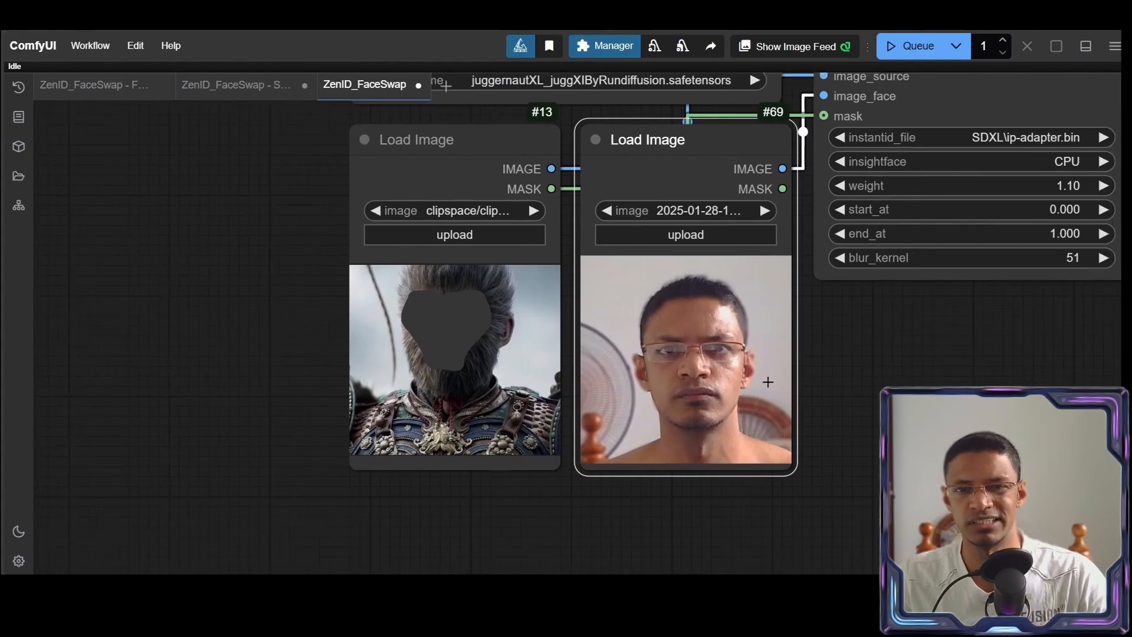
pyautogui.scroll(-7, 873, 354)
pyautogui.moveTo(880, 356); pyautogui.dragTo(556, 438)
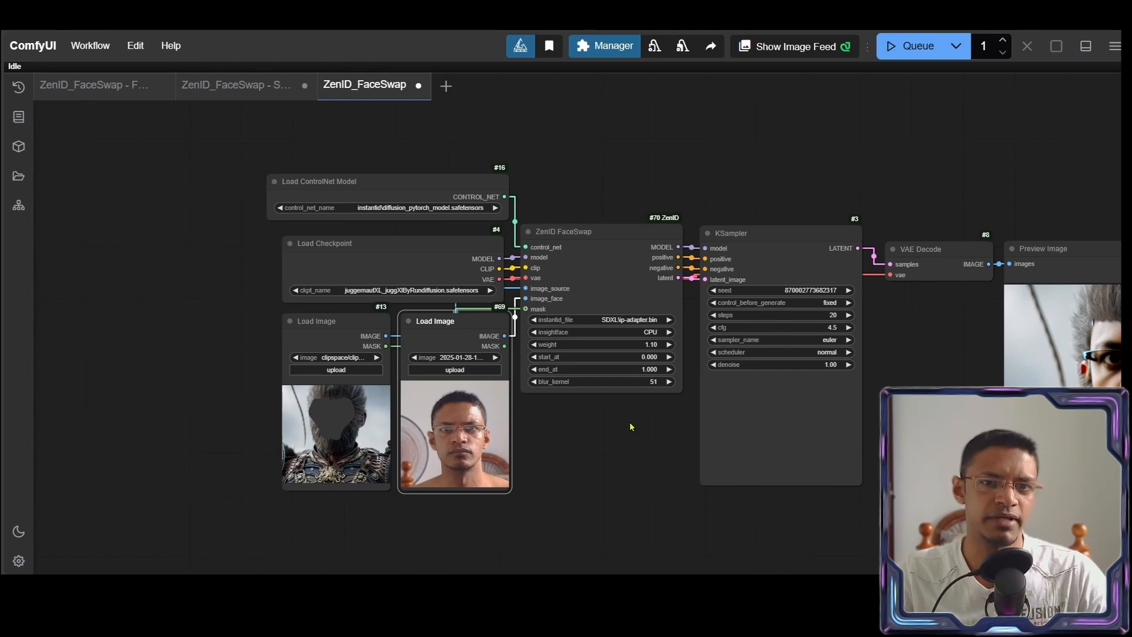
# Examine the model file chosen in the Load ControlNet Model node.
pyautogui.scroll(15, 288, 239)
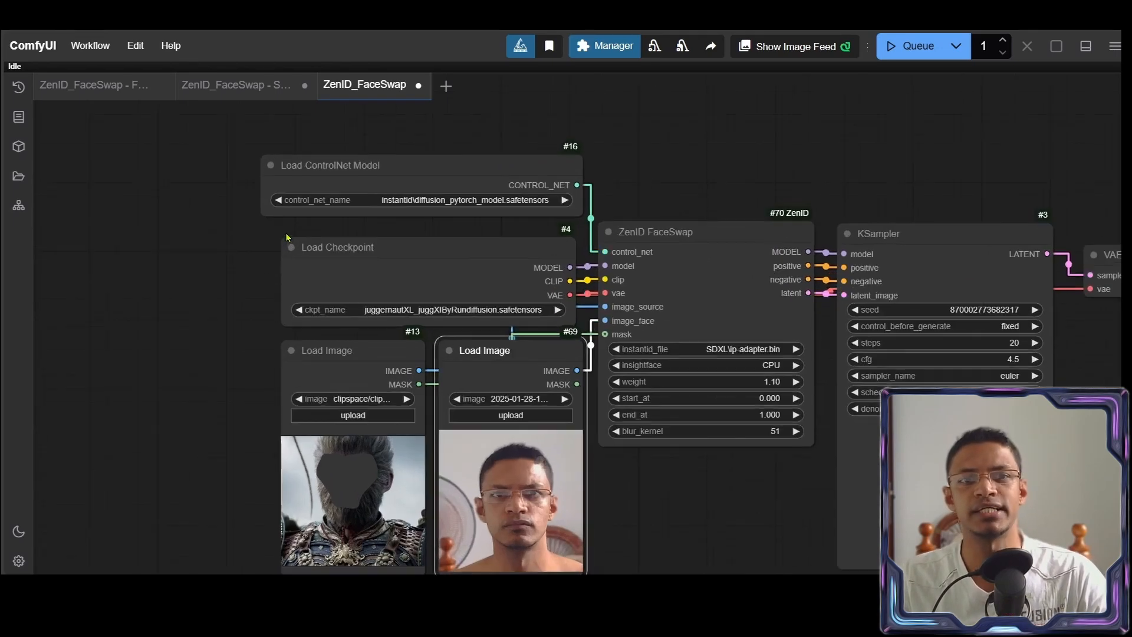
pyautogui.moveTo(498, 224); pyautogui.dragTo(482, 362)
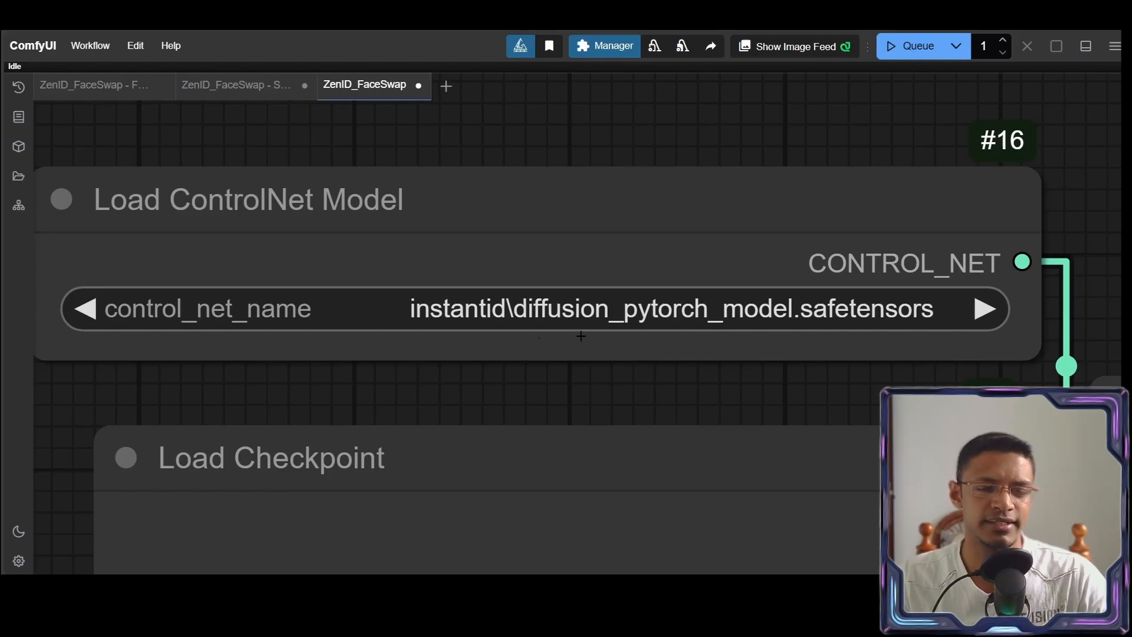
pyautogui.scroll(-5, 531, 336)
pyautogui.moveTo(747, 363); pyautogui.dragTo(714, 293)
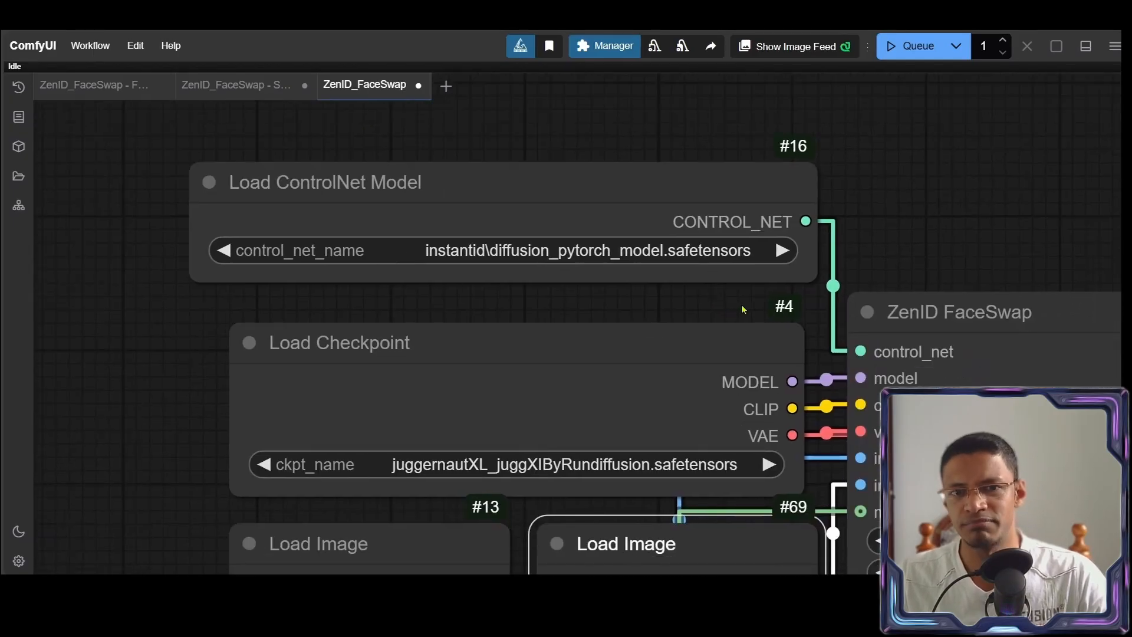
# Shift the Load Checkpoint node slightly upward and review its available checkpoints, keeping the current one.
pyautogui.moveTo(569, 299); pyautogui.dragTo(511, 166)
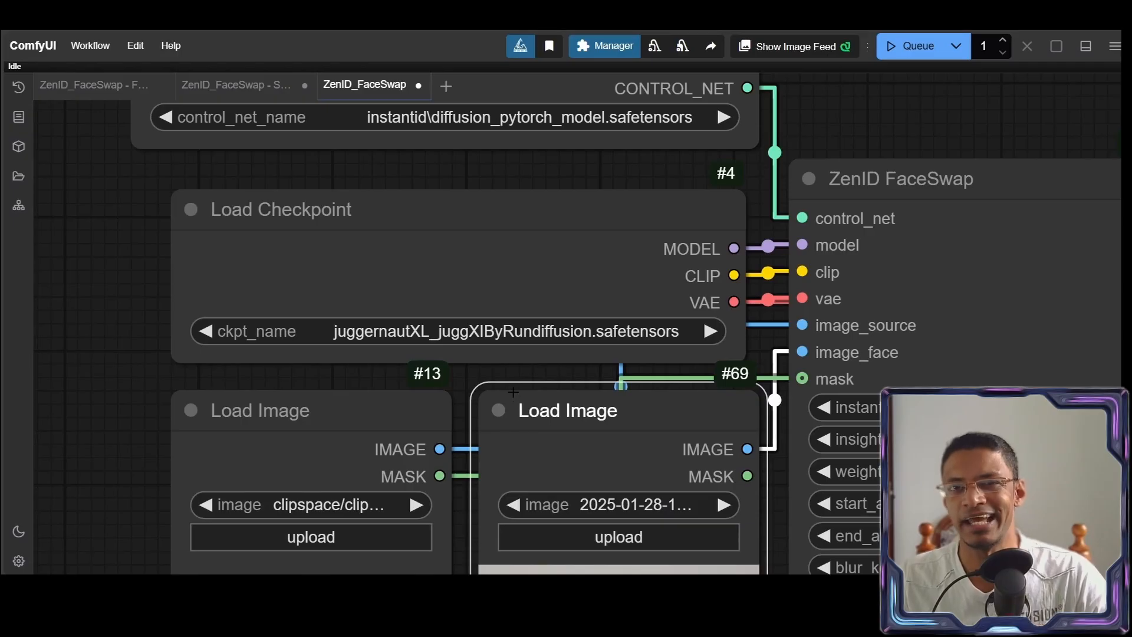
pyautogui.moveTo(539, 210)
pyautogui.mouseDown()
pyautogui.moveTo(539, 177)
pyautogui.moveTo(539, 195)
pyautogui.mouseUp()
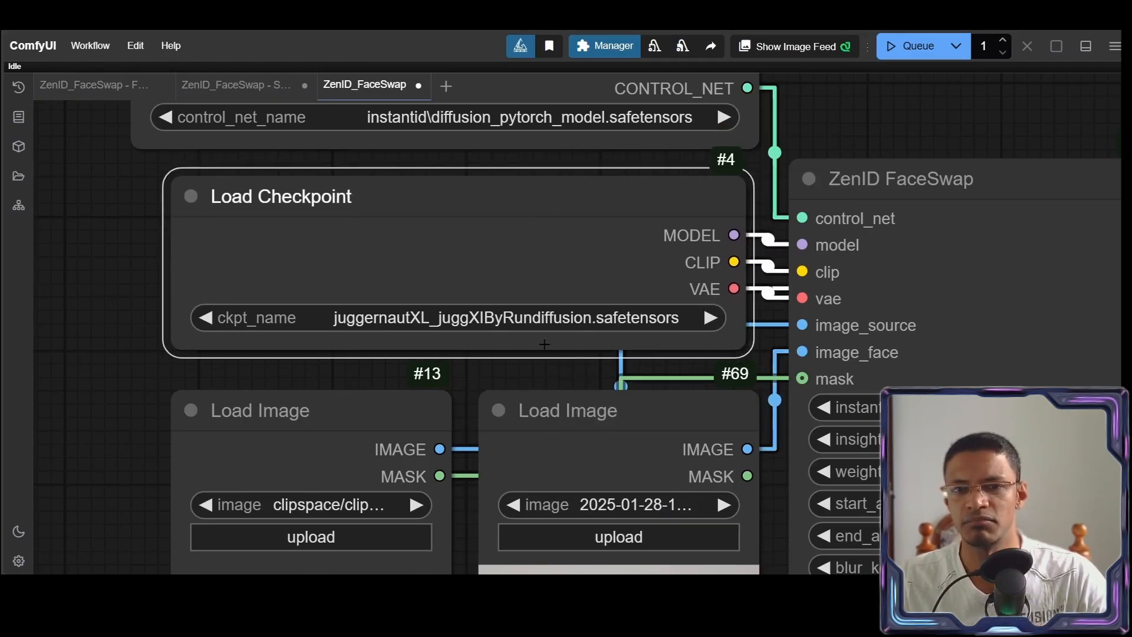
pyautogui.click(543, 319)
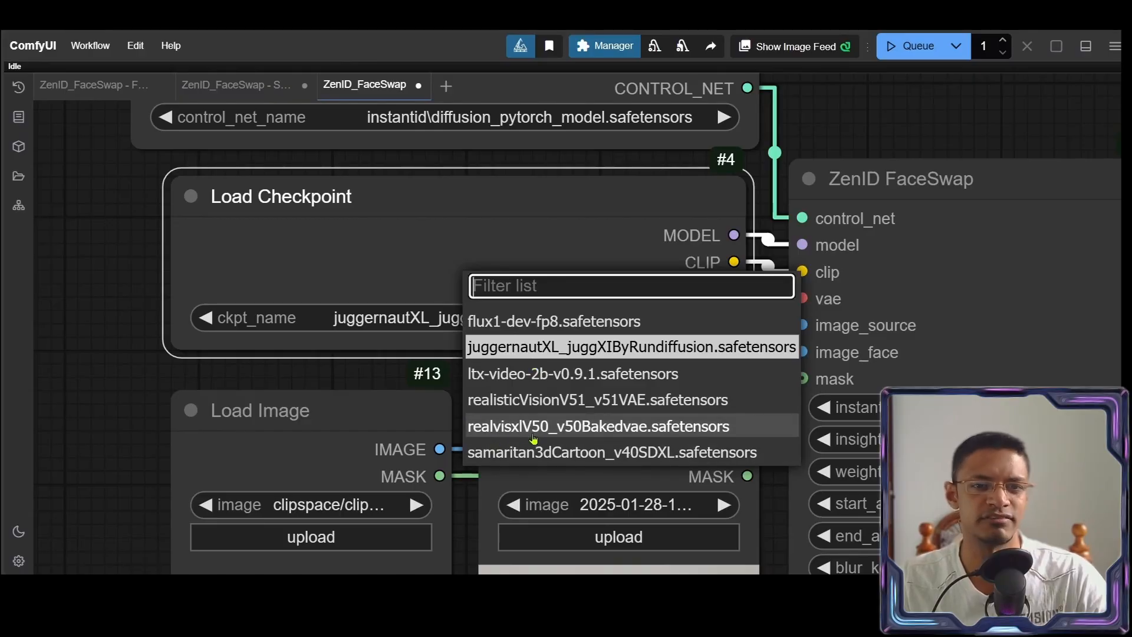
pyautogui.click(115, 380)
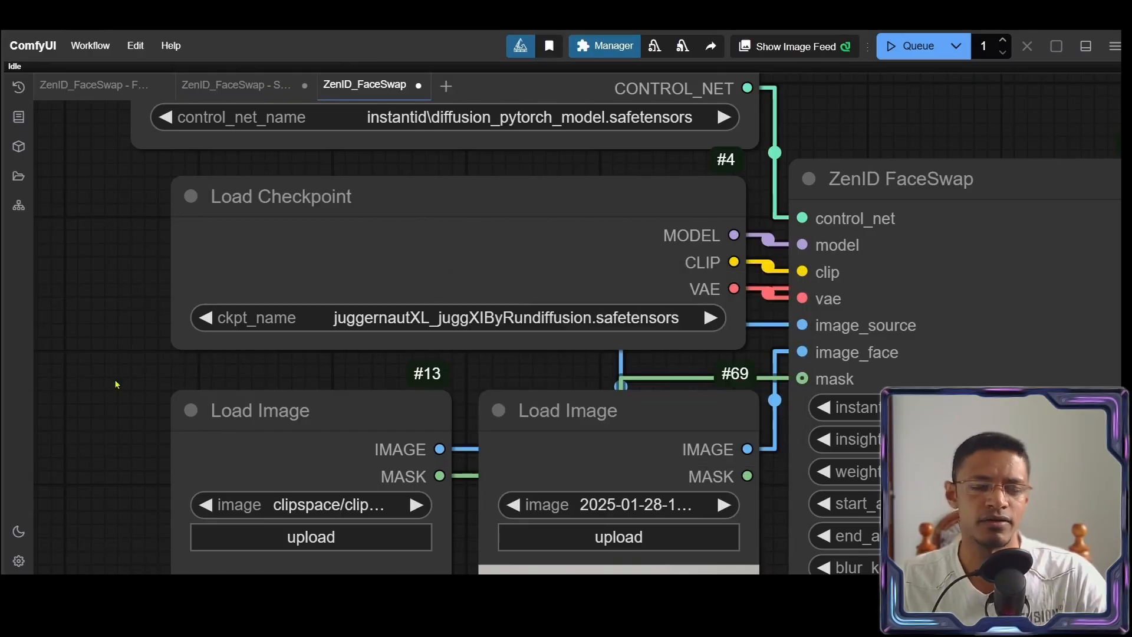
pyautogui.scroll(-2, 116, 383)
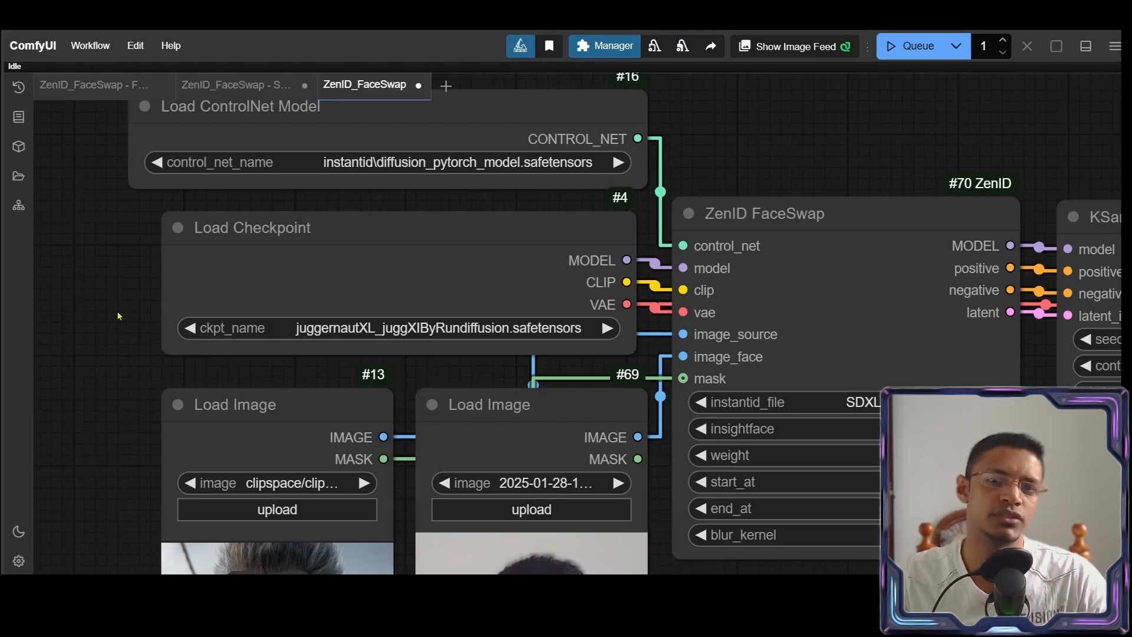
pyautogui.scroll(-2, 163, 382)
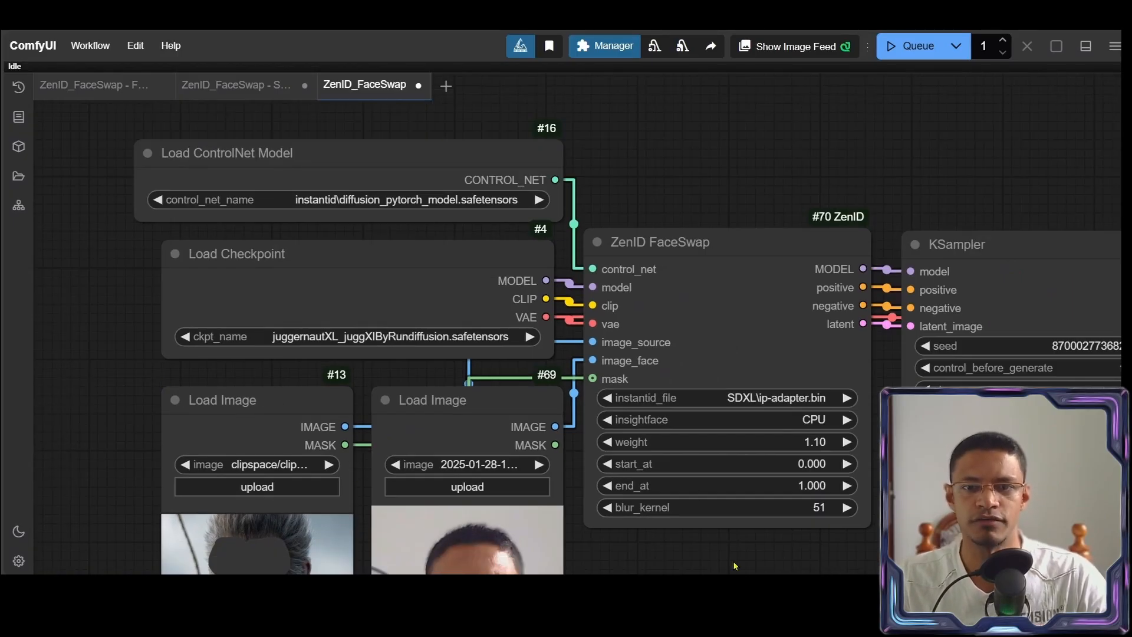
# Nudge the Load Image node with the masked target image slightly away from the face photo's node.
pyautogui.moveTo(733, 566); pyautogui.dragTo(818, 414)
pyautogui.moveTo(349, 221)
pyautogui.mouseDown()
pyautogui.moveTo(66, 133)
pyautogui.moveTo(62, 171)
pyautogui.moveTo(356, 223)
pyautogui.mouseUp()
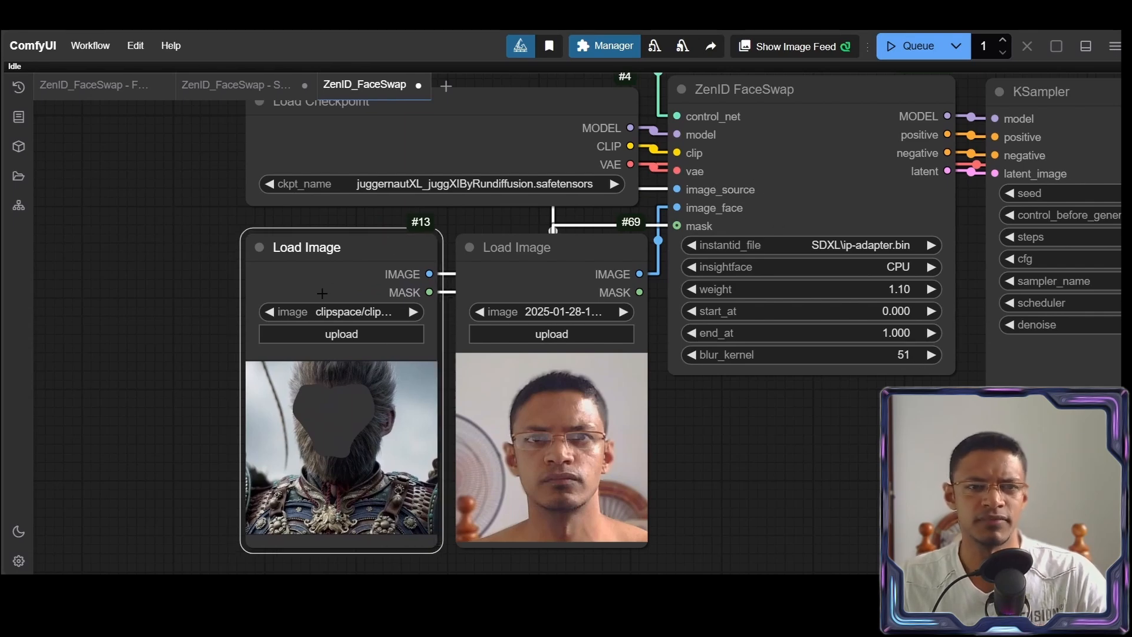
pyautogui.moveTo(312, 267)
pyautogui.mouseDown()
pyautogui.moveTo(290, 245)
pyautogui.moveTo(302, 267)
pyautogui.mouseUp()
pyautogui.scroll(-5, 778, 395)
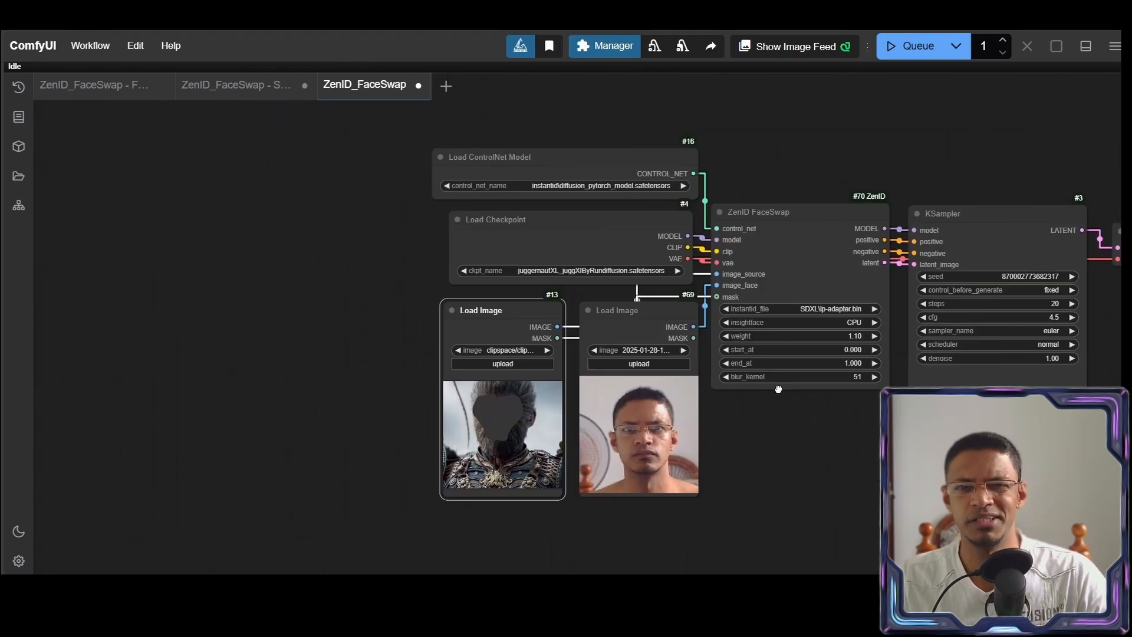
# Examine how the target image and face photo nodes feed into the ZenID FaceSwap node.
pyautogui.moveTo(779, 387); pyautogui.dragTo(815, 389)
pyautogui.moveTo(524, 324); pyautogui.dragTo(320, 216)
pyautogui.moveTo(649, 312); pyautogui.dragTo(329, 408)
pyautogui.moveTo(643, 474); pyautogui.dragTo(636, 428)
pyautogui.moveTo(353, 362); pyautogui.dragTo(663, 311)
pyautogui.moveTo(373, 381); pyautogui.dragTo(721, 276)
pyautogui.moveTo(352, 158); pyautogui.dragTo(468, 309)
pyautogui.moveTo(468, 309); pyautogui.dragTo(573, 282)
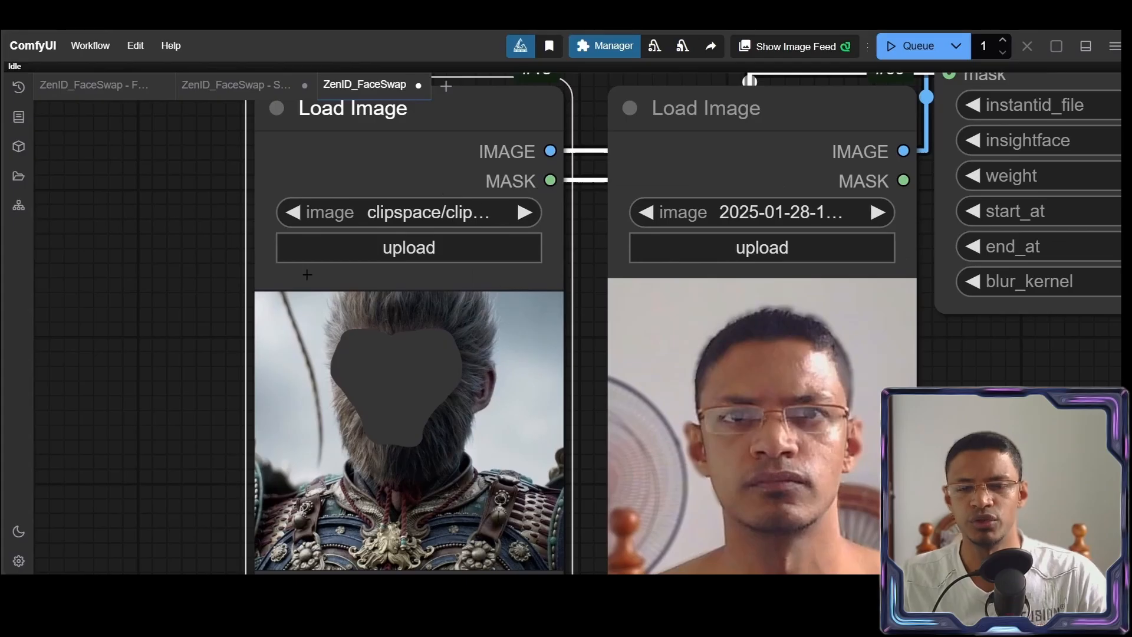
# View the sample image blackwukong.png in the GitHub repository's examples folder and return to the ComfyUI workflow.
pyautogui.scroll(-5, 524, 372)
pyautogui.scroll(2, 523, 383)
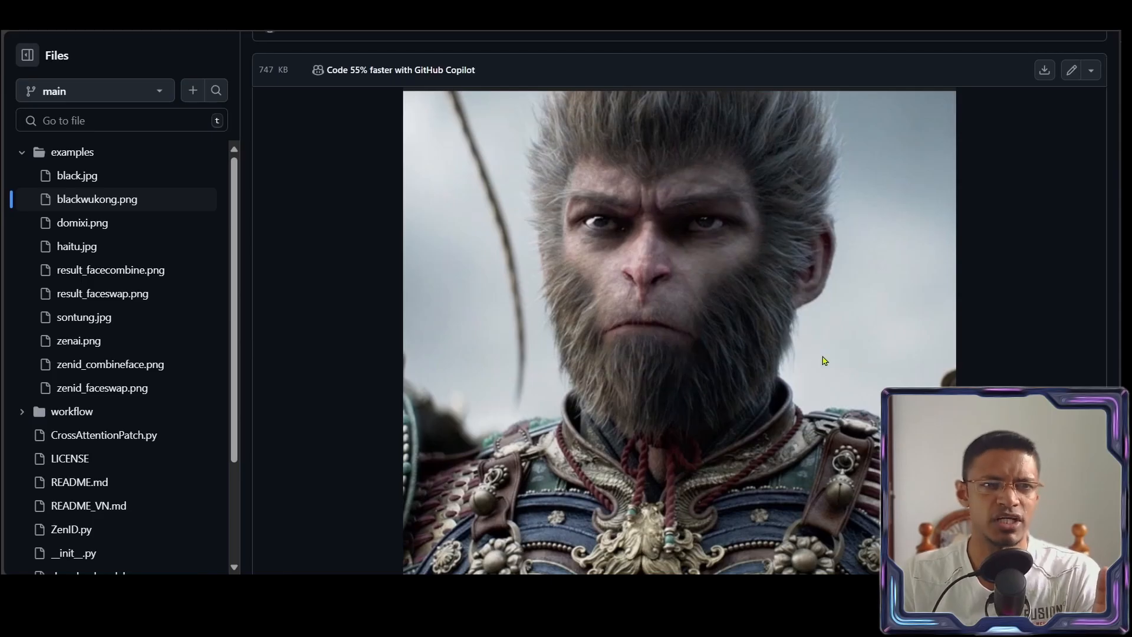
pyautogui.scroll(2, 93, 235)
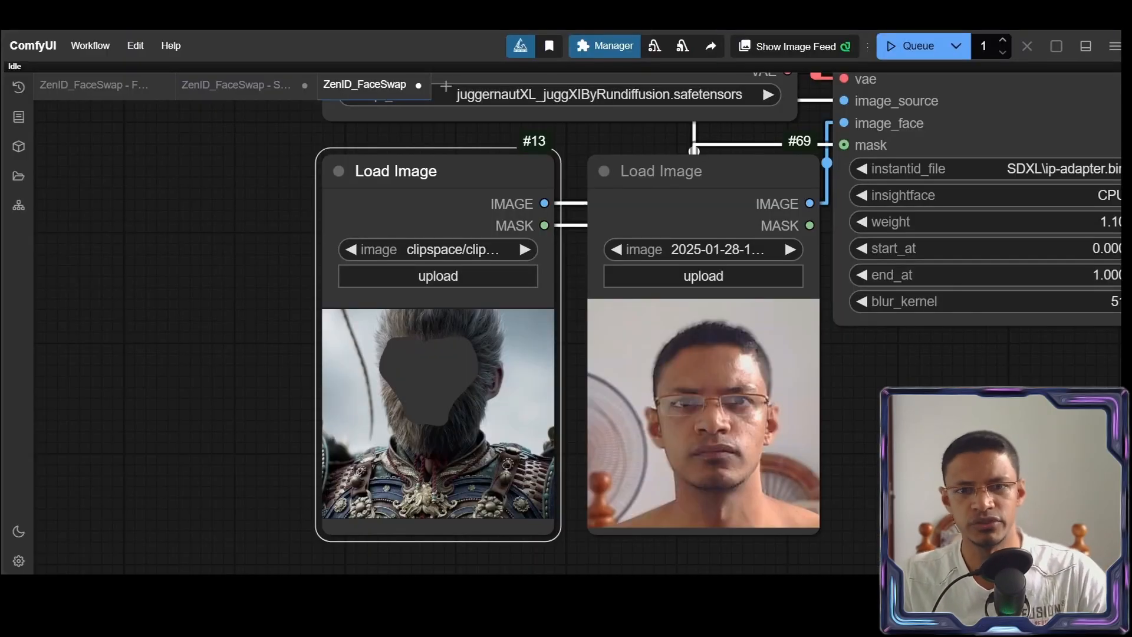
# Examine the ZenID FaceSwap node's inputs and its parameters from instantid_file to blur_kernel.
pyautogui.moveTo(970, 442); pyautogui.dragTo(649, 413)
pyautogui.scroll(-2, 650, 412)
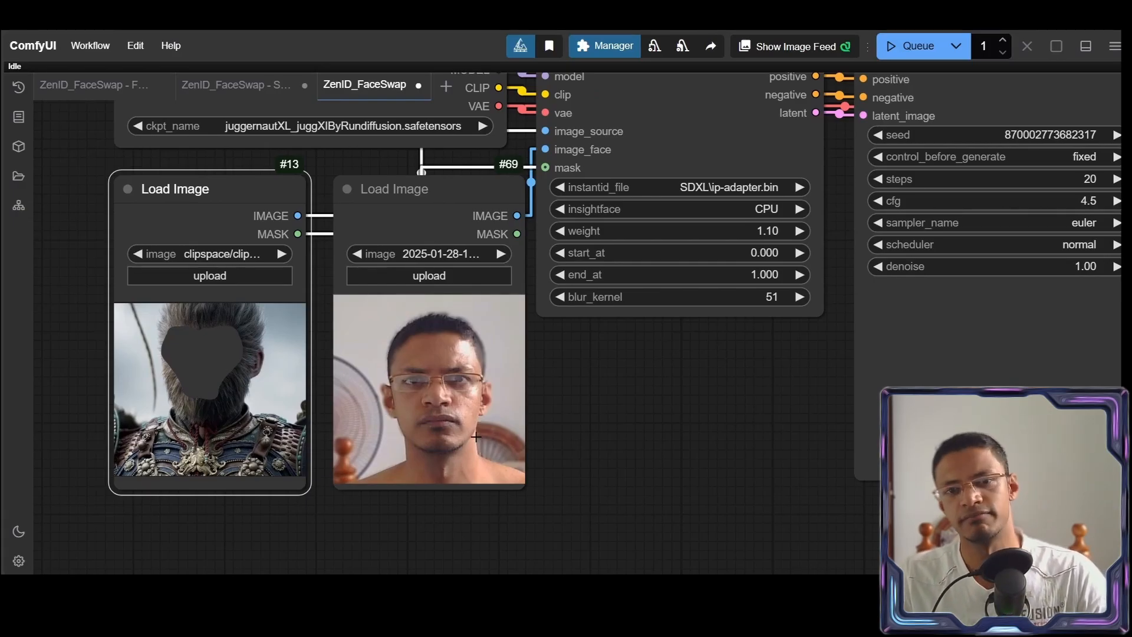
pyautogui.moveTo(631, 451); pyautogui.dragTo(719, 446)
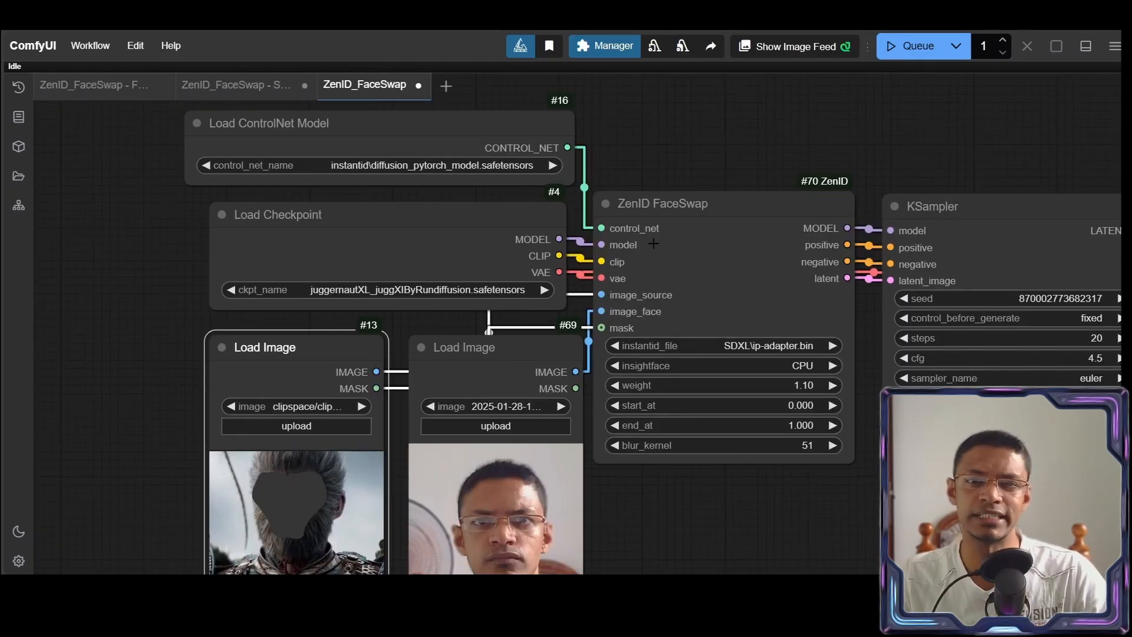
pyautogui.moveTo(705, 188); pyautogui.dragTo(668, 232)
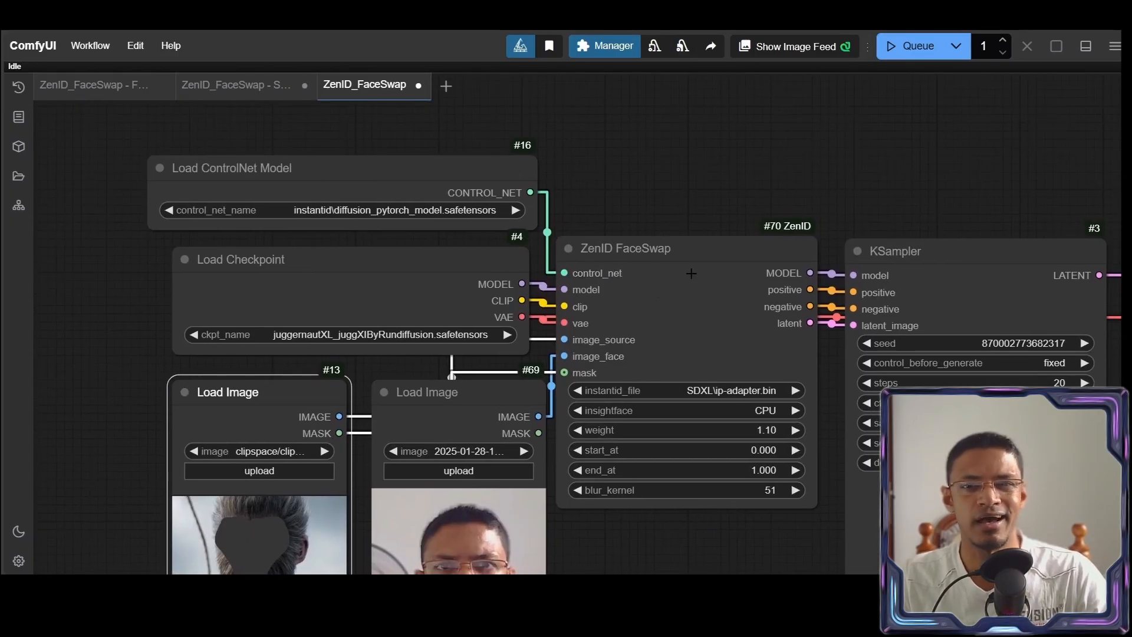
pyautogui.moveTo(706, 193); pyautogui.dragTo(628, 129)
pyautogui.scroll(5, 668, 467)
pyautogui.moveTo(668, 468)
pyautogui.mouseDown()
pyautogui.moveTo(652, 454)
pyautogui.moveTo(649, 467)
pyautogui.mouseUp()
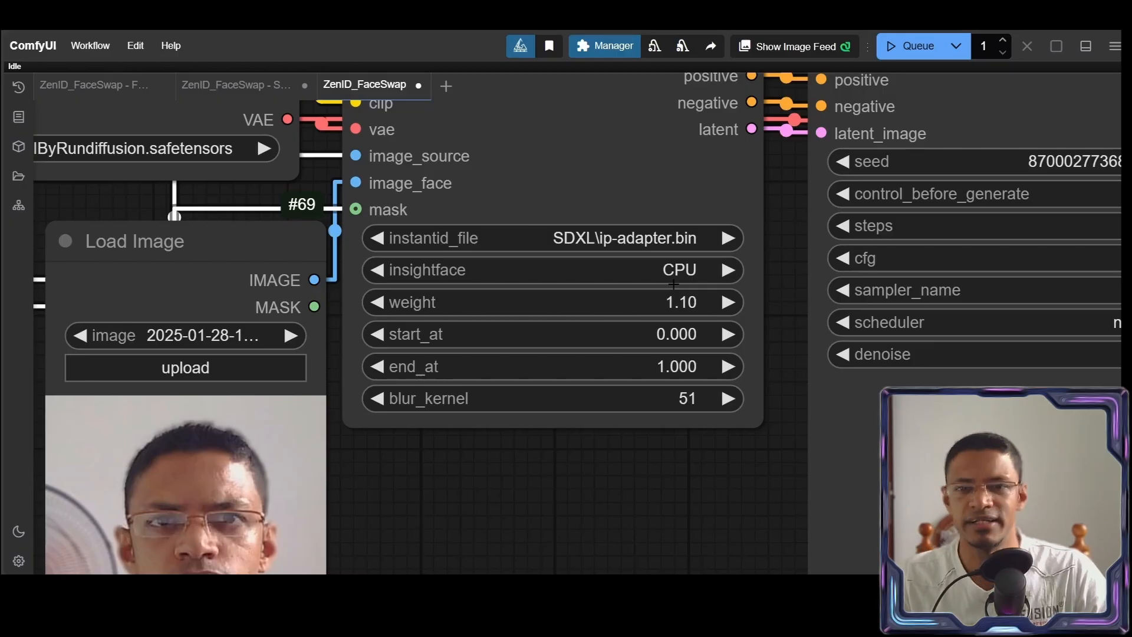
# Review the insightface processing options of the ZenID FaceSwap node without changing the selection.
pyautogui.scroll(-2, 607, 406)
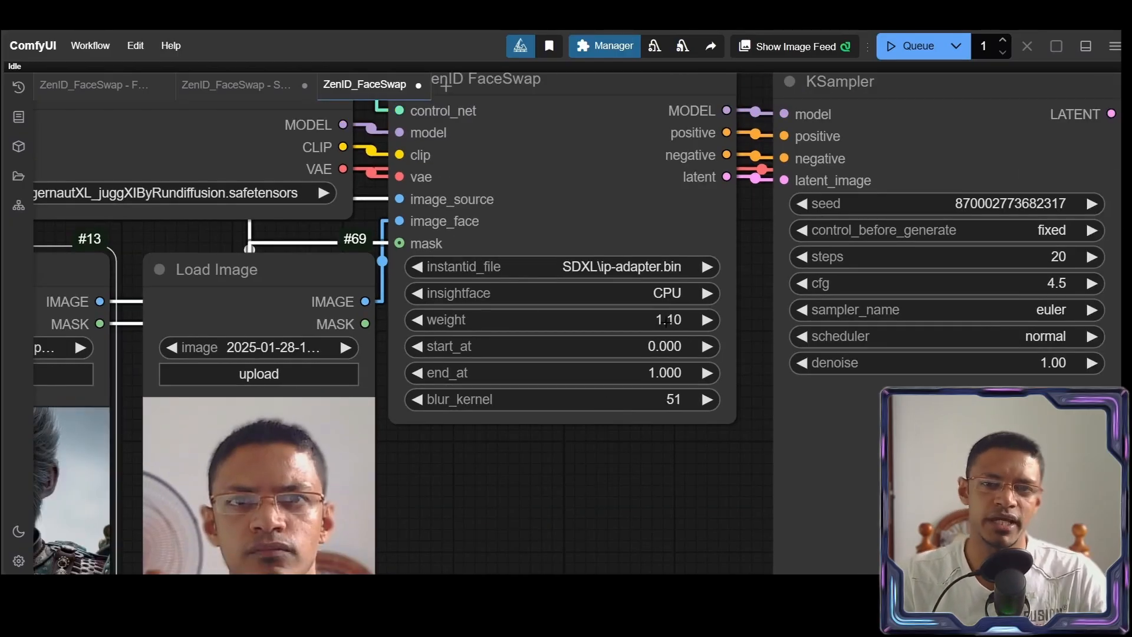
pyautogui.click(666, 295)
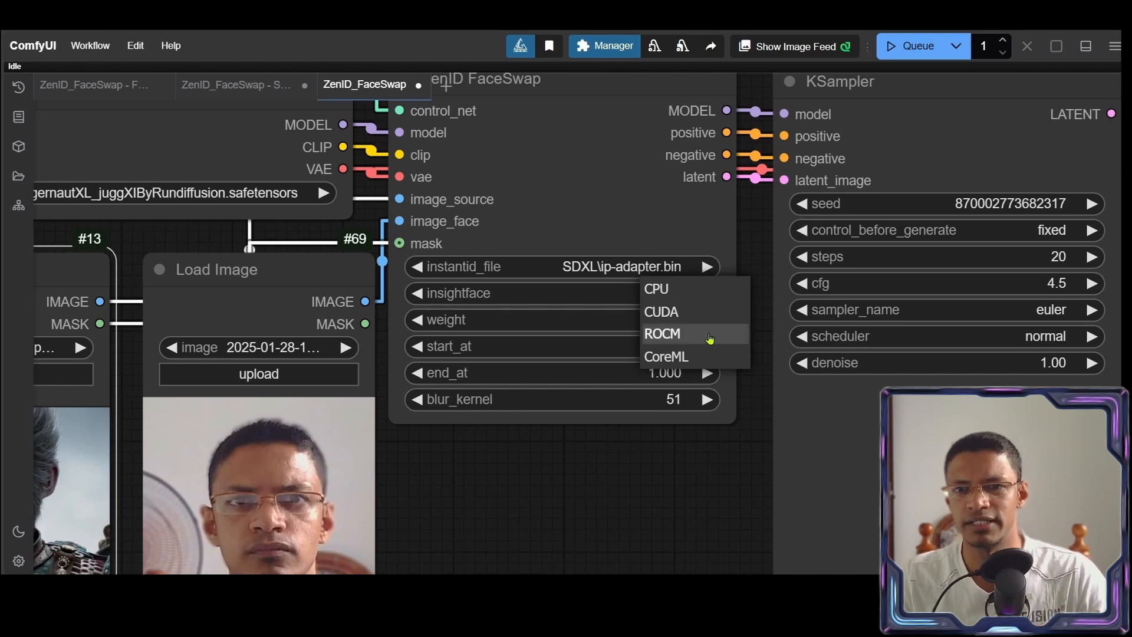
pyautogui.click(659, 478)
# Move the VAE Decode and Preview Image nodes up so they line up with the KSampler node.
pyautogui.scroll(-1, 654, 467)
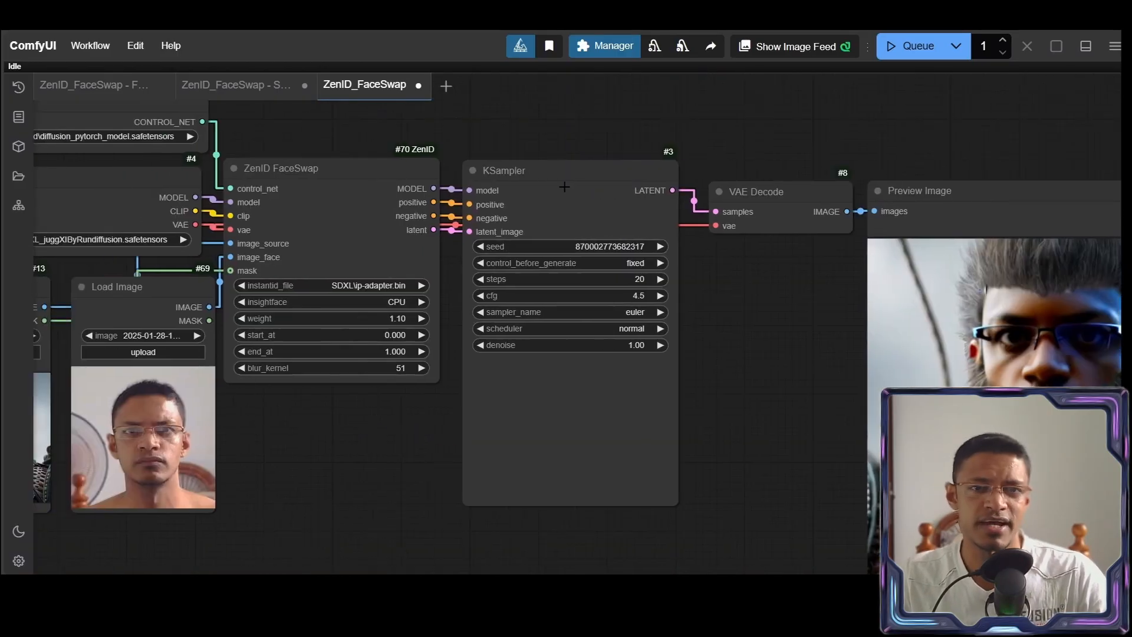
pyautogui.click(563, 187)
pyautogui.moveTo(774, 292); pyautogui.dragTo(615, 294)
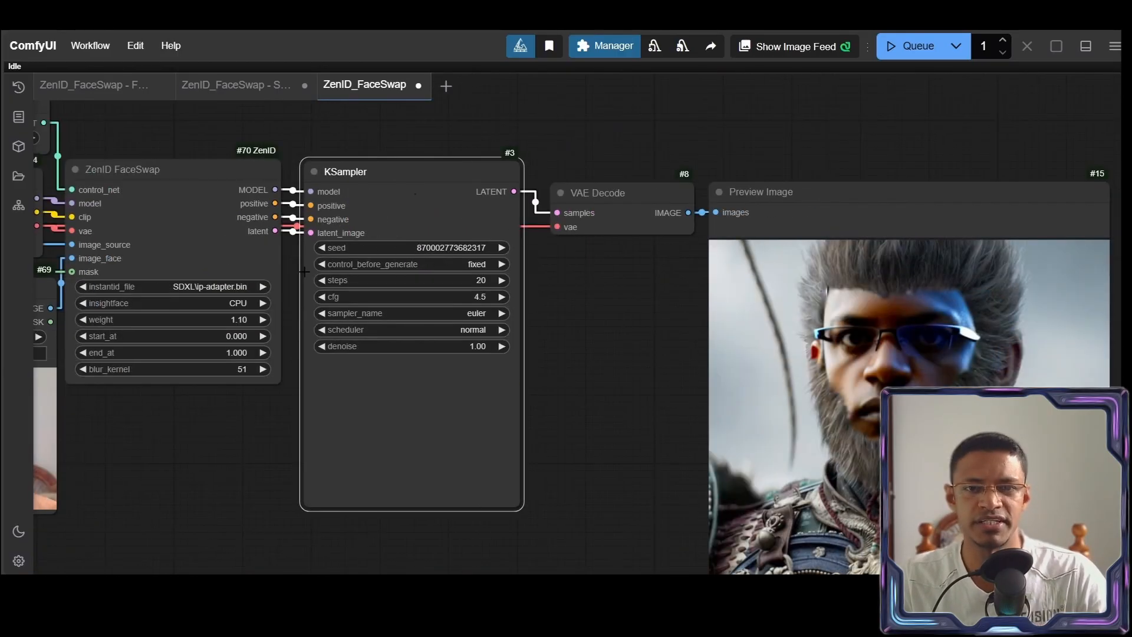
pyautogui.moveTo(635, 209); pyautogui.dragTo(622, 188)
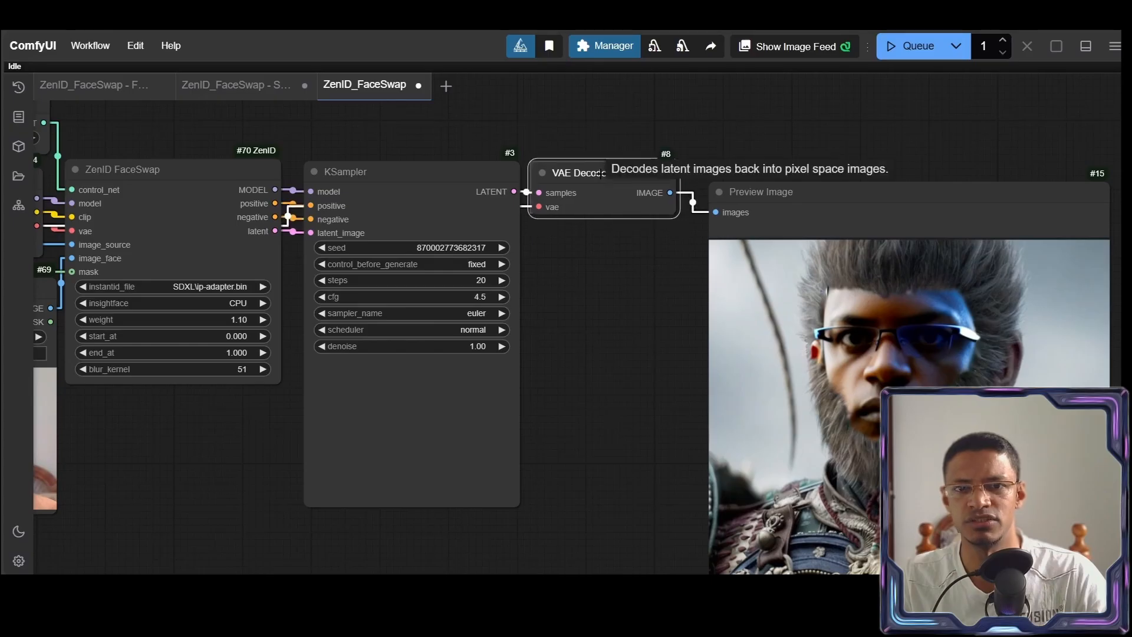
pyautogui.moveTo(780, 192); pyautogui.dragTo(765, 165)
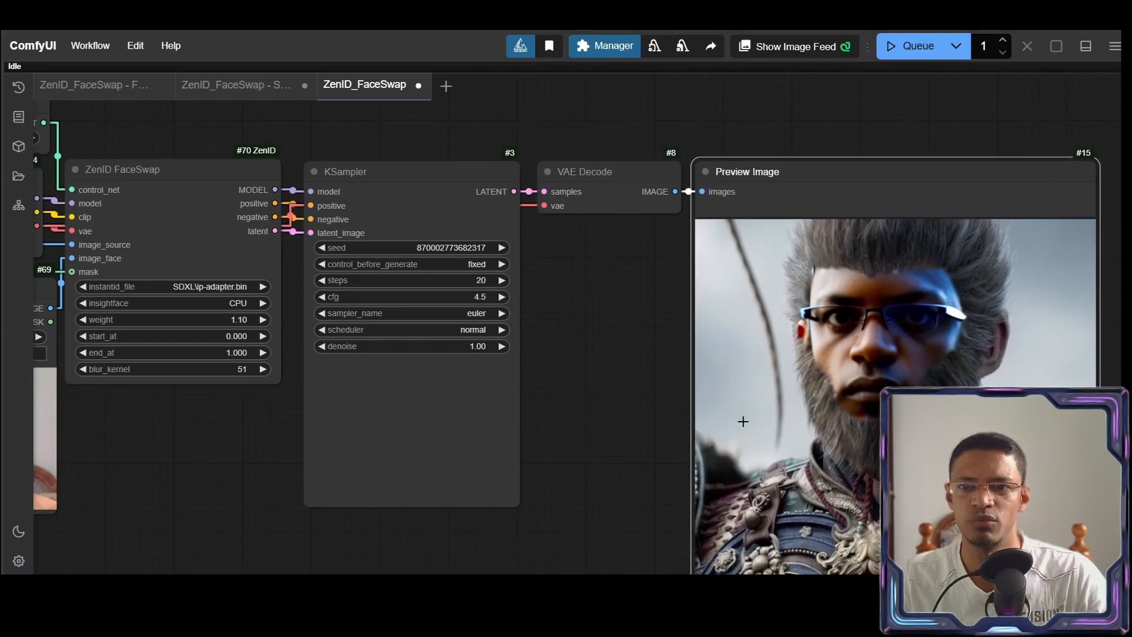
pyautogui.scroll(-5, 517, 433)
pyautogui.scroll(3, 517, 433)
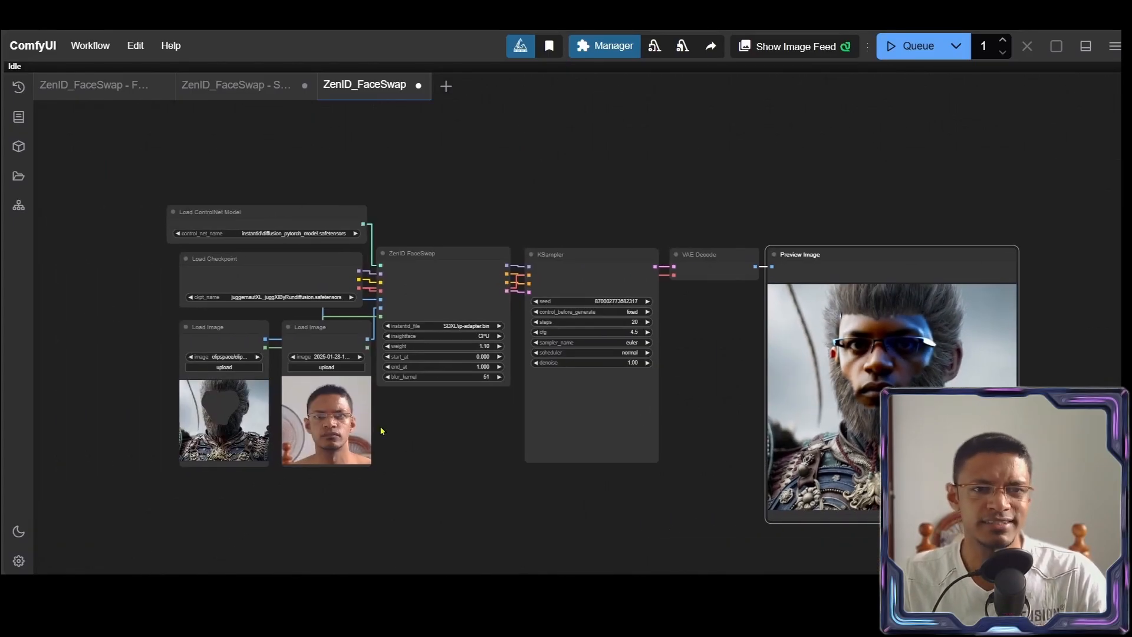
# Inspect the swapped face in the Preview Image node, checking its edges, lighting and glasses up close.
pyautogui.moveTo(477, 429); pyautogui.dragTo(372, 418)
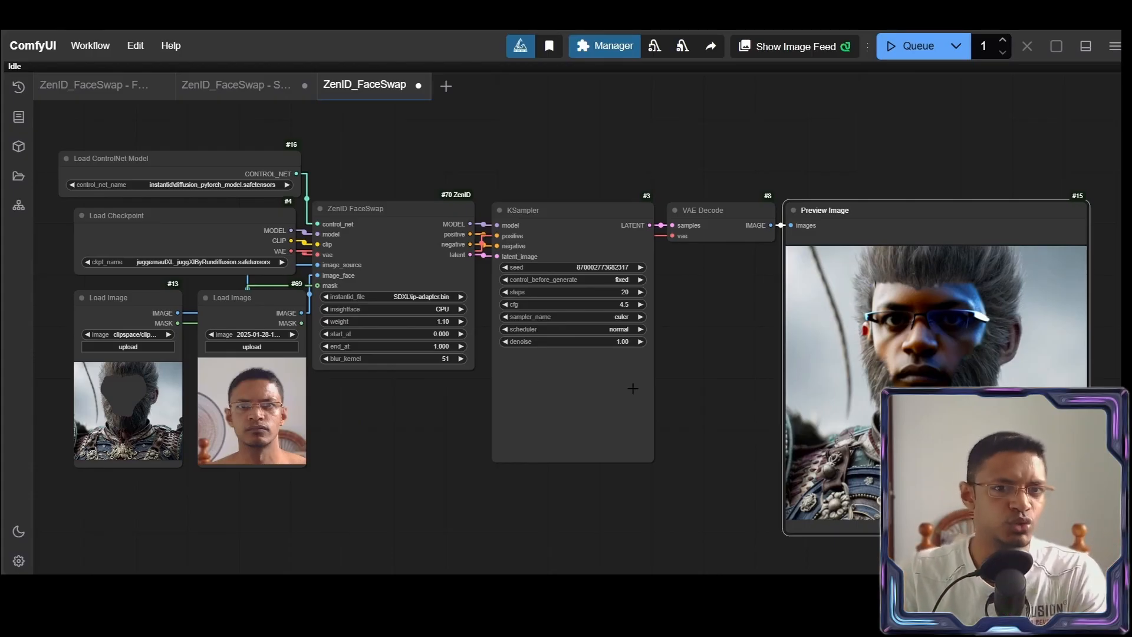
pyautogui.scroll(9, 848, 288)
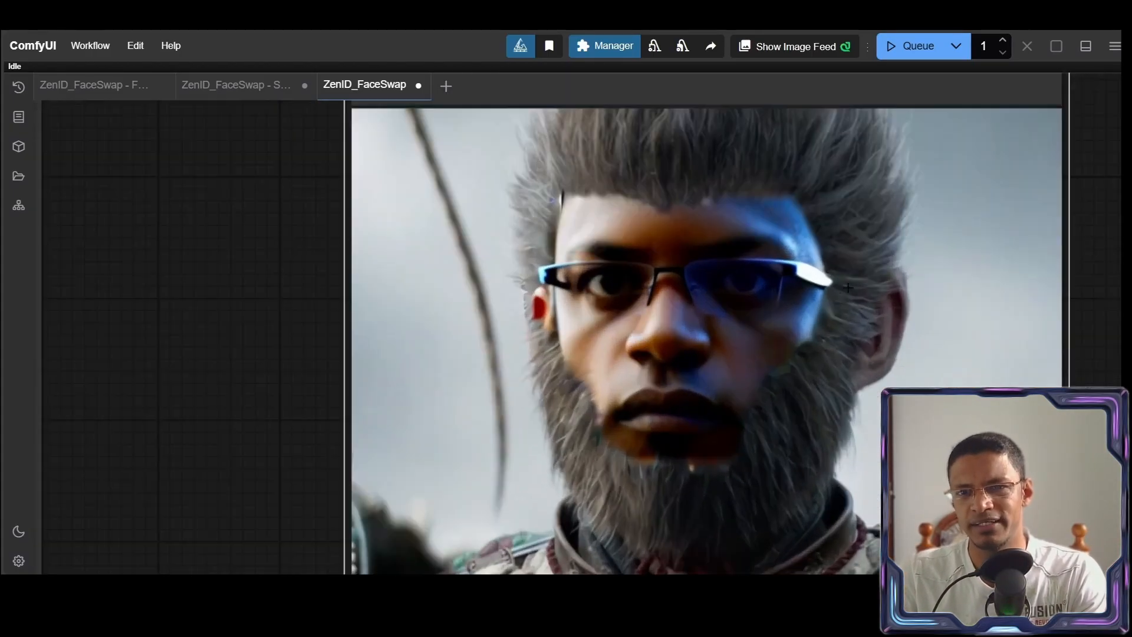
pyautogui.scroll(-3, 848, 288)
pyautogui.scroll(-4, 819, 446)
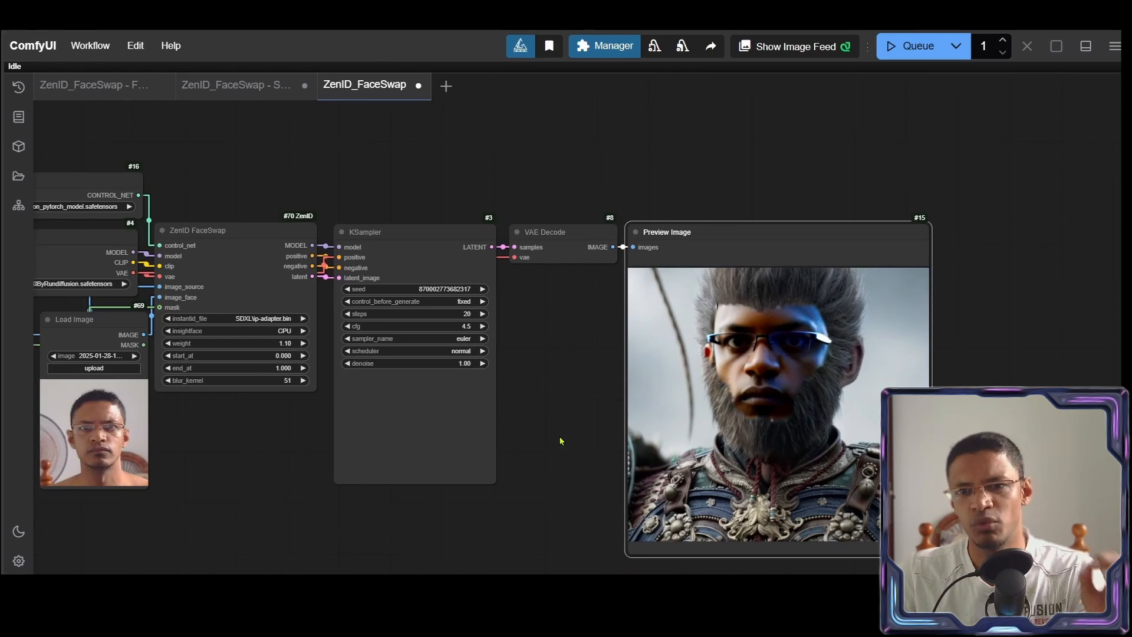
pyautogui.scroll(5, 778, 356)
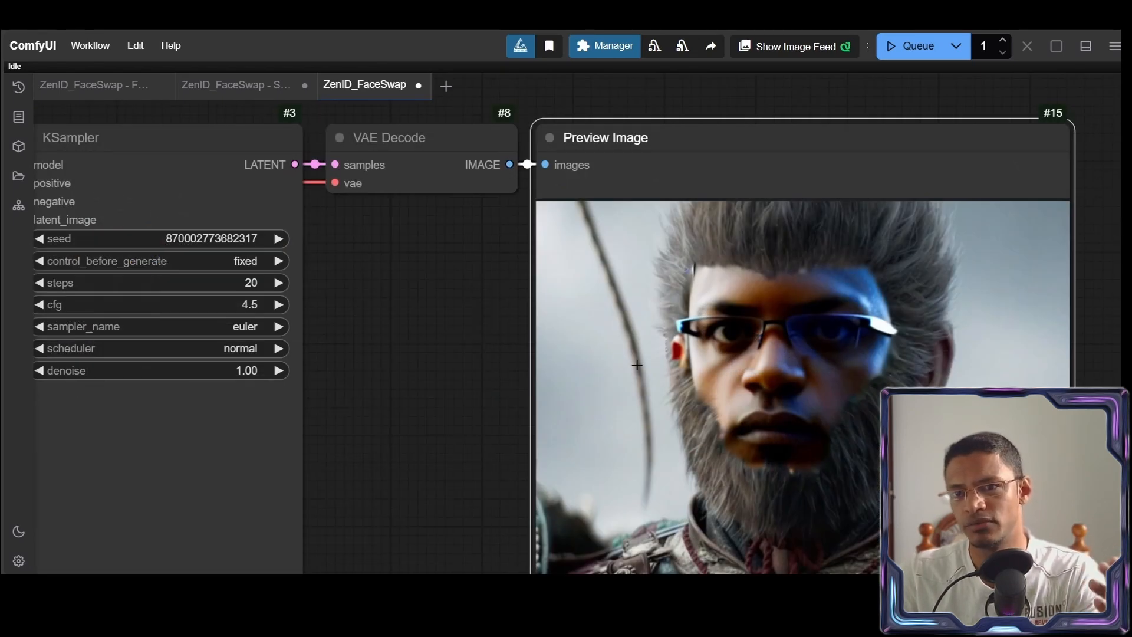
pyautogui.scroll(-2, 874, 372)
pyautogui.moveTo(801, 386); pyautogui.dragTo(718, 367)
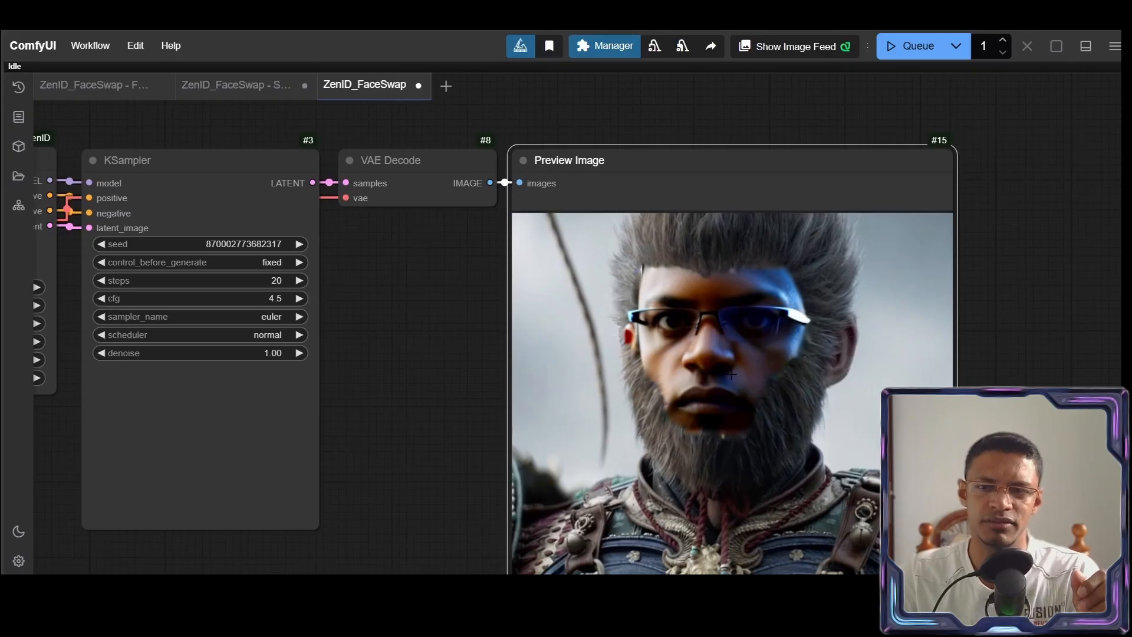
pyautogui.scroll(-2, 695, 437)
# Compare the generated preview with the masked source image and the face photo across the whole workflow.
pyautogui.moveTo(403, 431); pyautogui.dragTo(967, 431)
pyautogui.moveTo(923, 393); pyautogui.dragTo(694, 397)
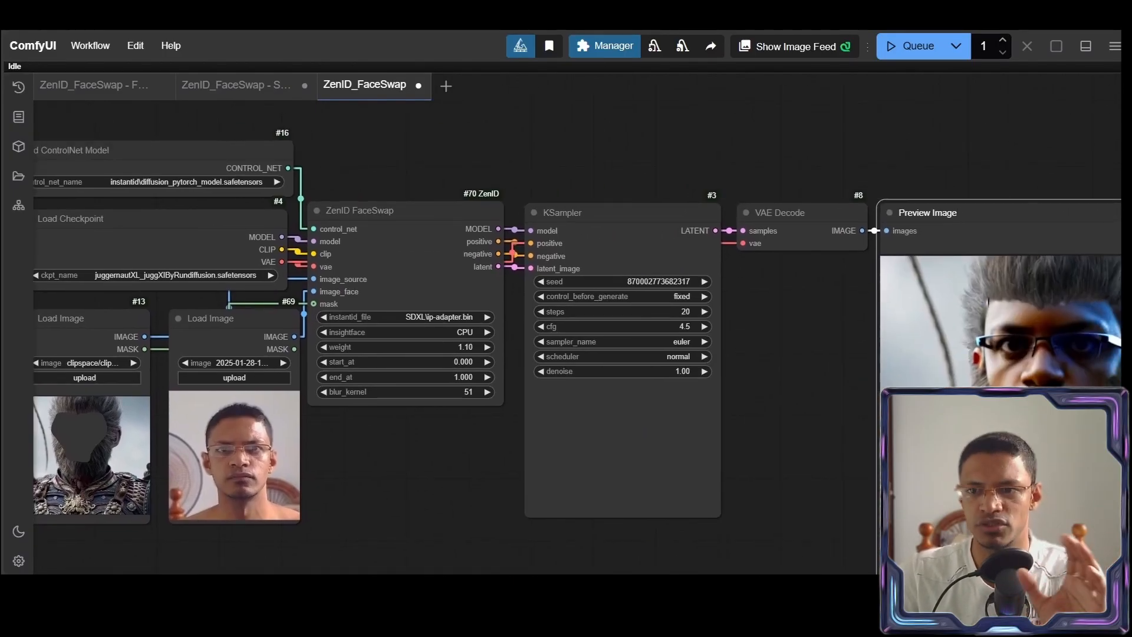
pyautogui.moveTo(984, 426); pyautogui.dragTo(840, 407)
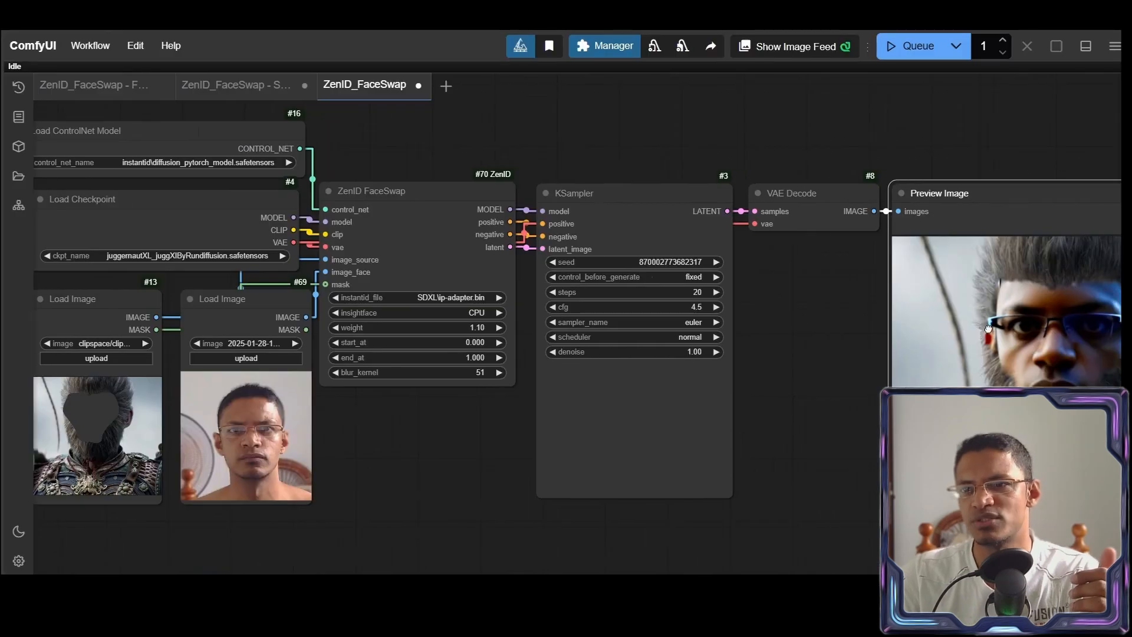
pyautogui.scroll(6, 626, 255)
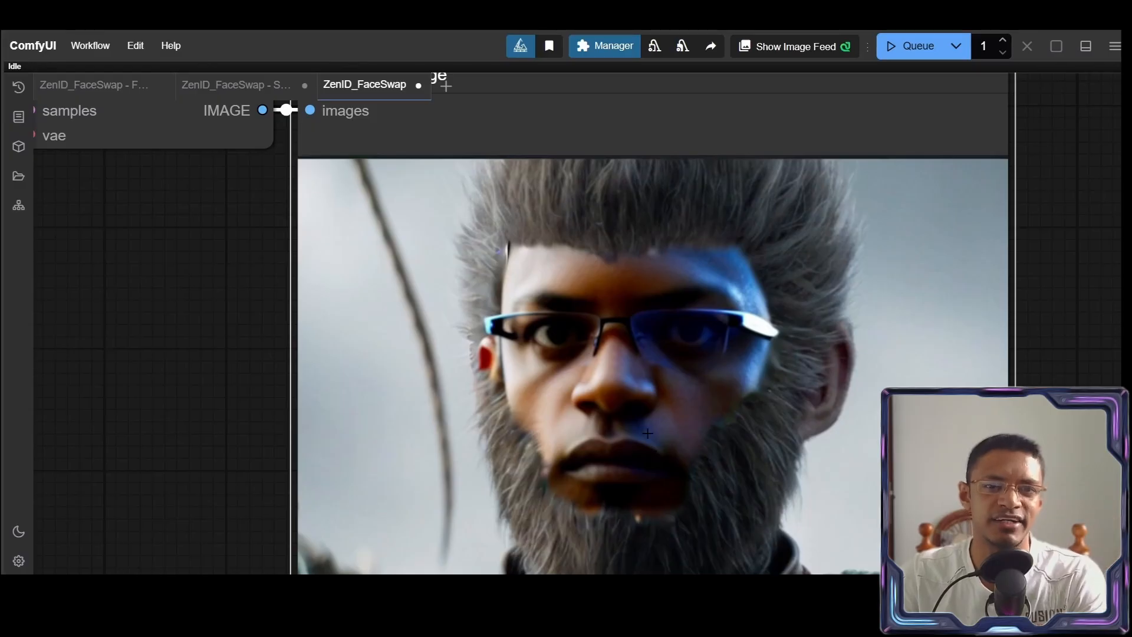
pyautogui.scroll(-9, 647, 434)
pyautogui.moveTo(129, 445); pyautogui.dragTo(470, 372)
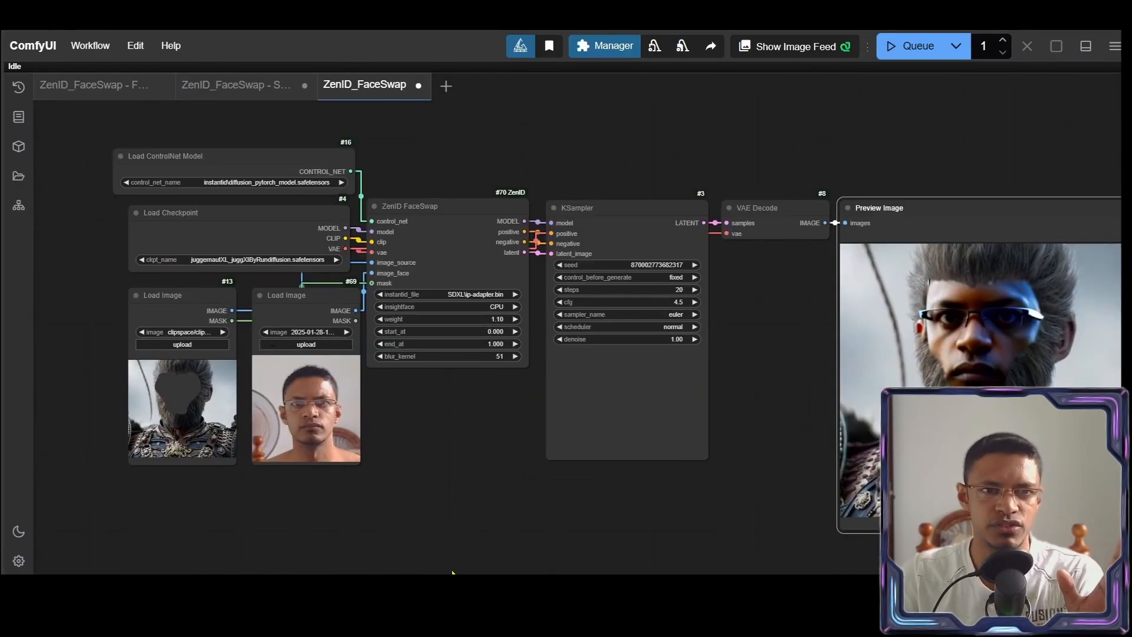
pyautogui.moveTo(764, 423); pyautogui.dragTo(702, 405)
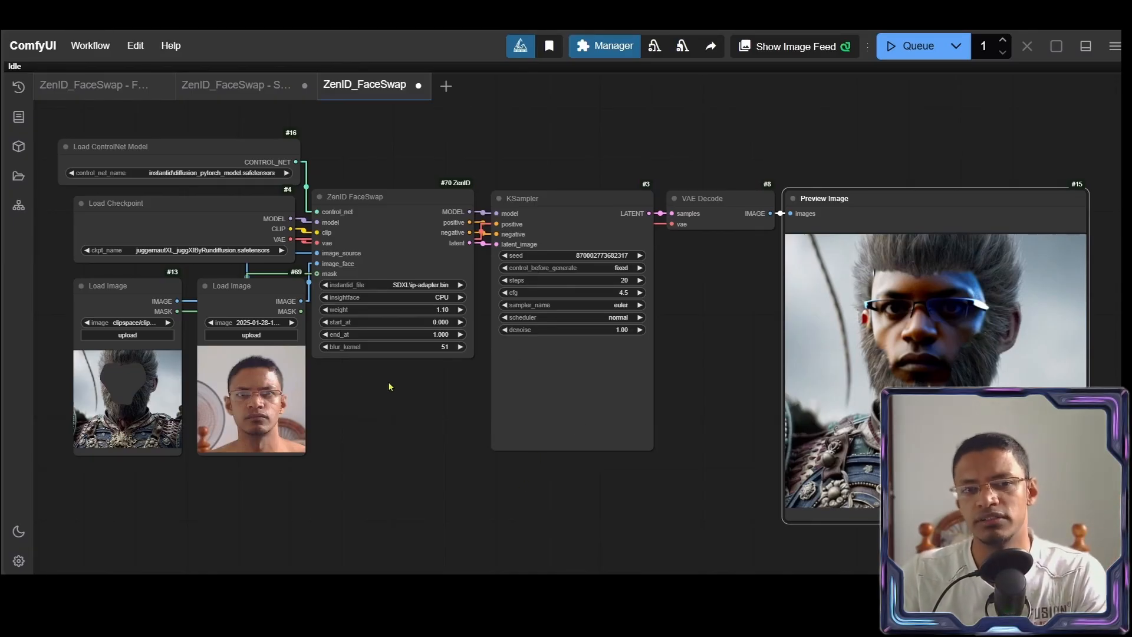
# Examine the Load Checkpoint node and the two Load Image nodes, then recheck the face blending in the preview.
pyautogui.moveTo(347, 400); pyautogui.dragTo(763, 407)
pyautogui.scroll(6, 806, 409)
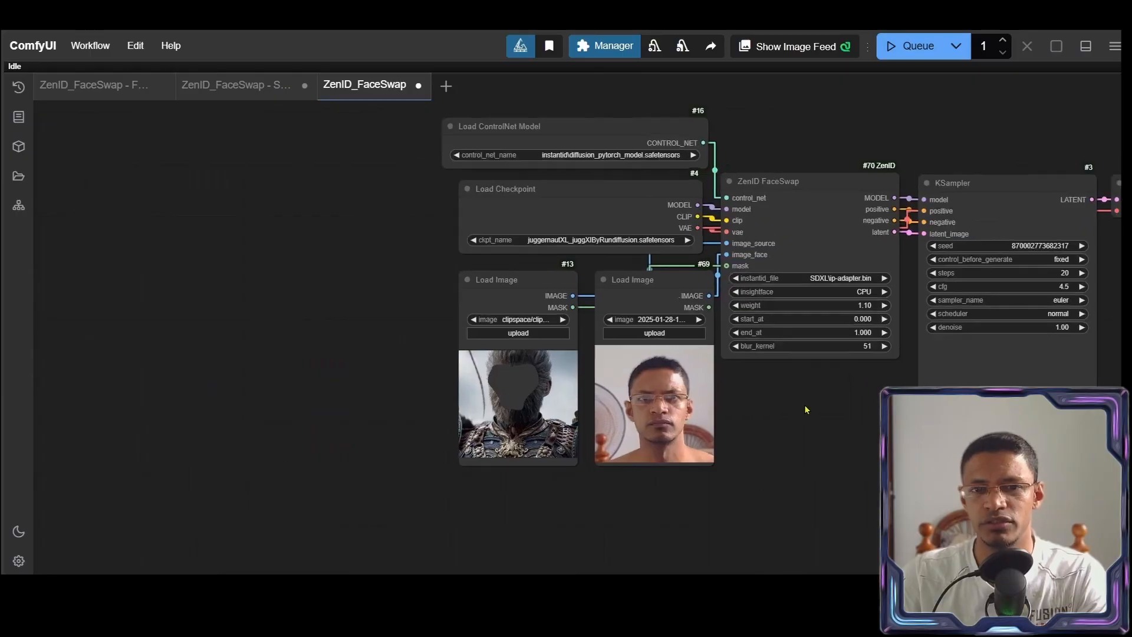
pyautogui.moveTo(238, 236); pyautogui.dragTo(239, 353)
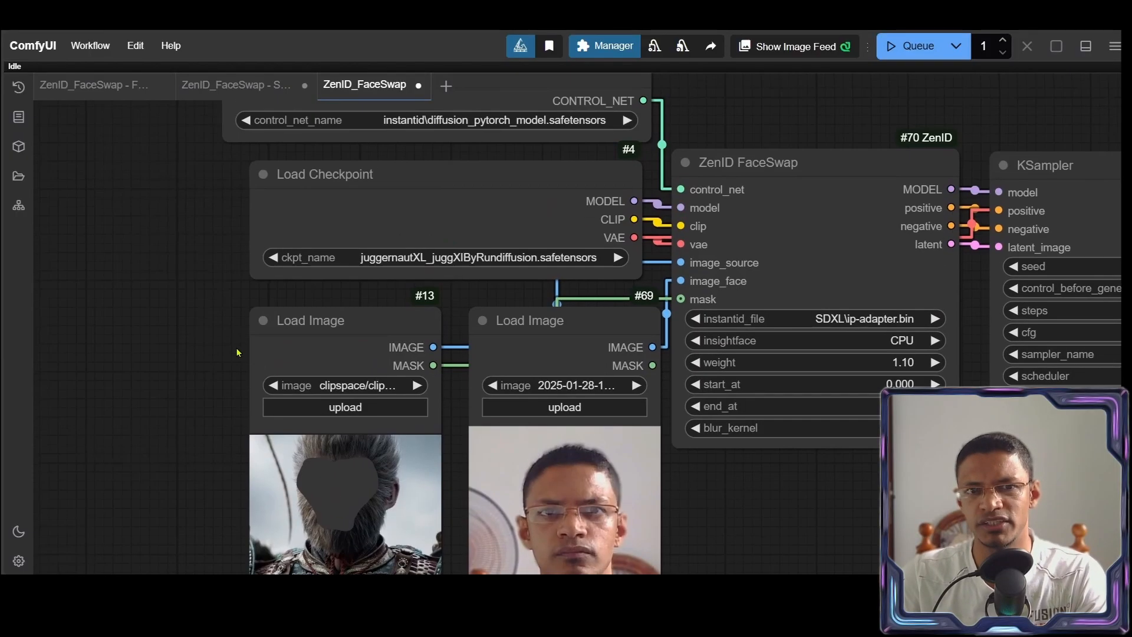
pyautogui.click(409, 257)
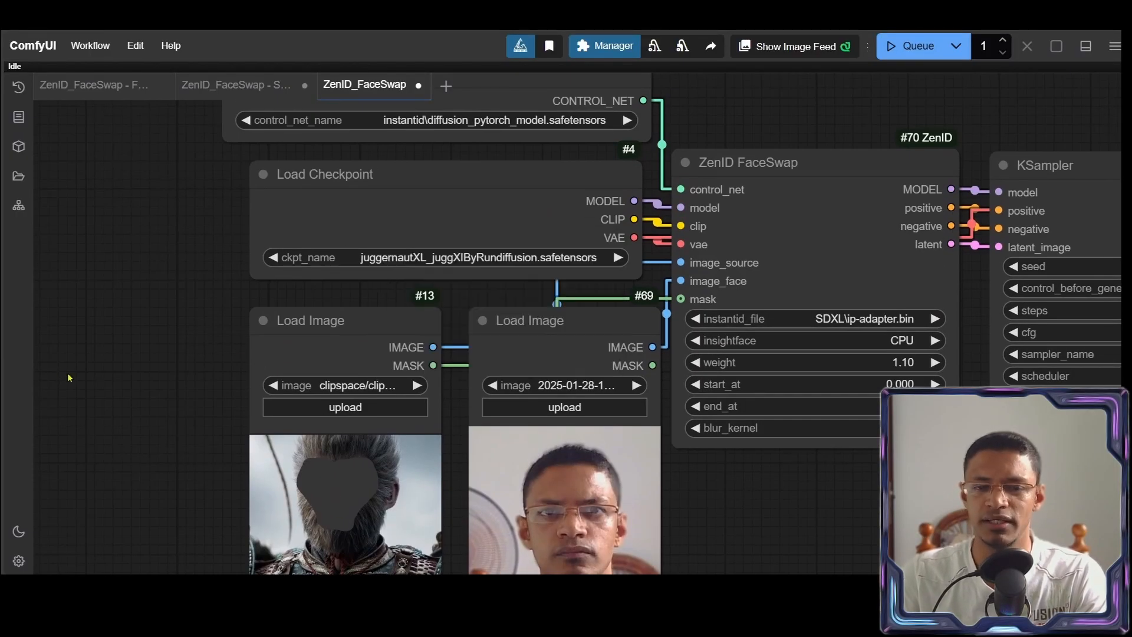
pyautogui.moveTo(744, 504); pyautogui.dragTo(596, 424)
pyautogui.scroll(2, 624, 457)
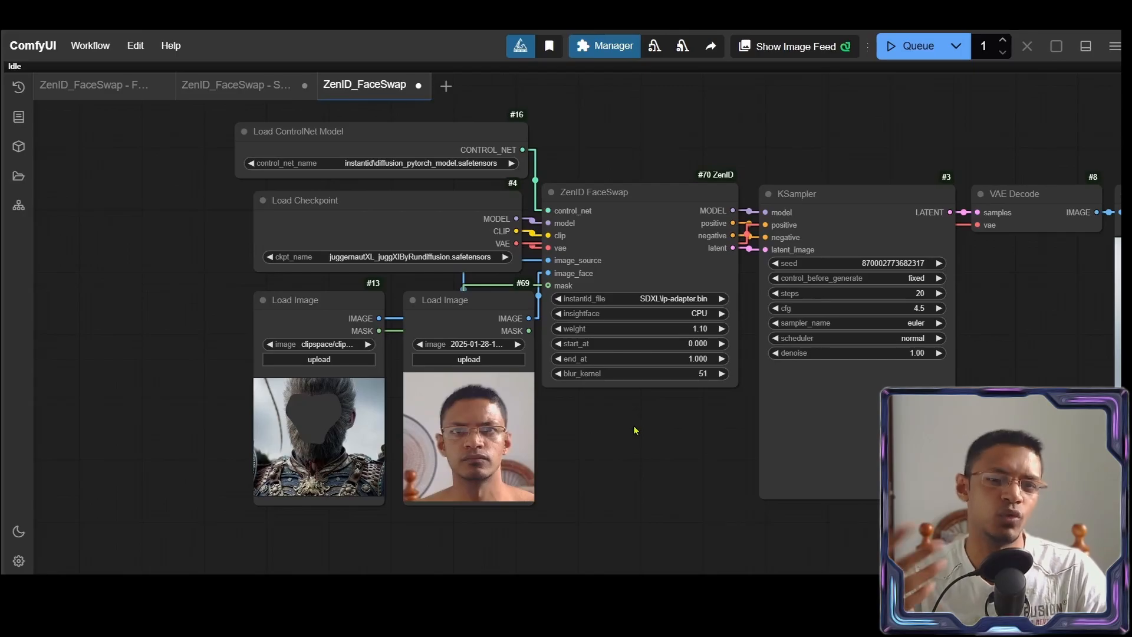
pyautogui.scroll(7, 299, 404)
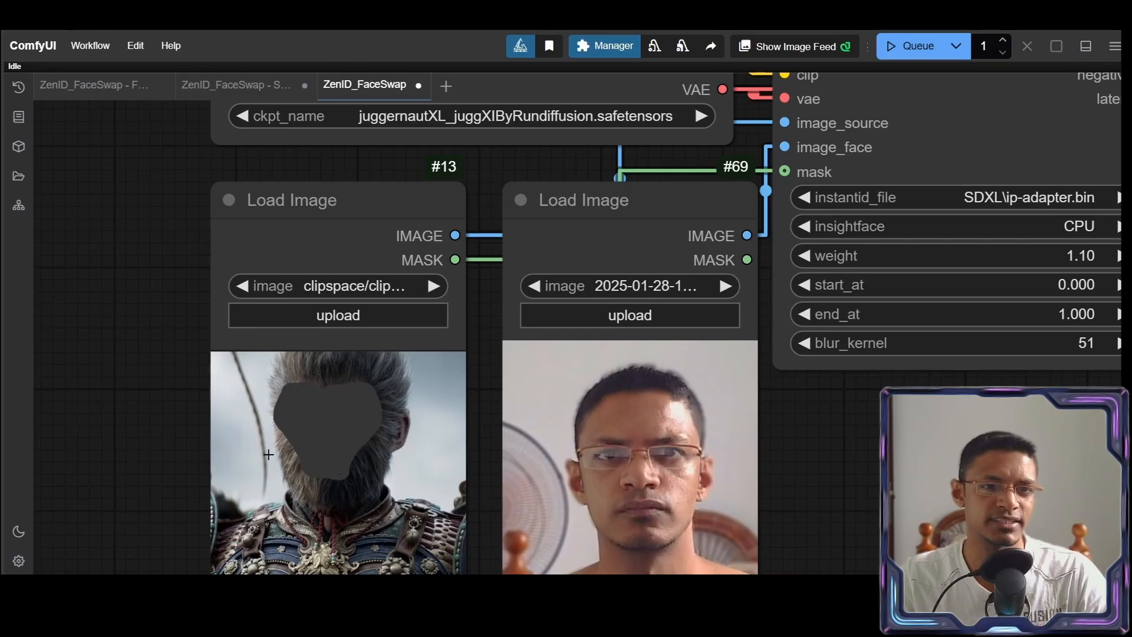
pyautogui.scroll(-8, 771, 442)
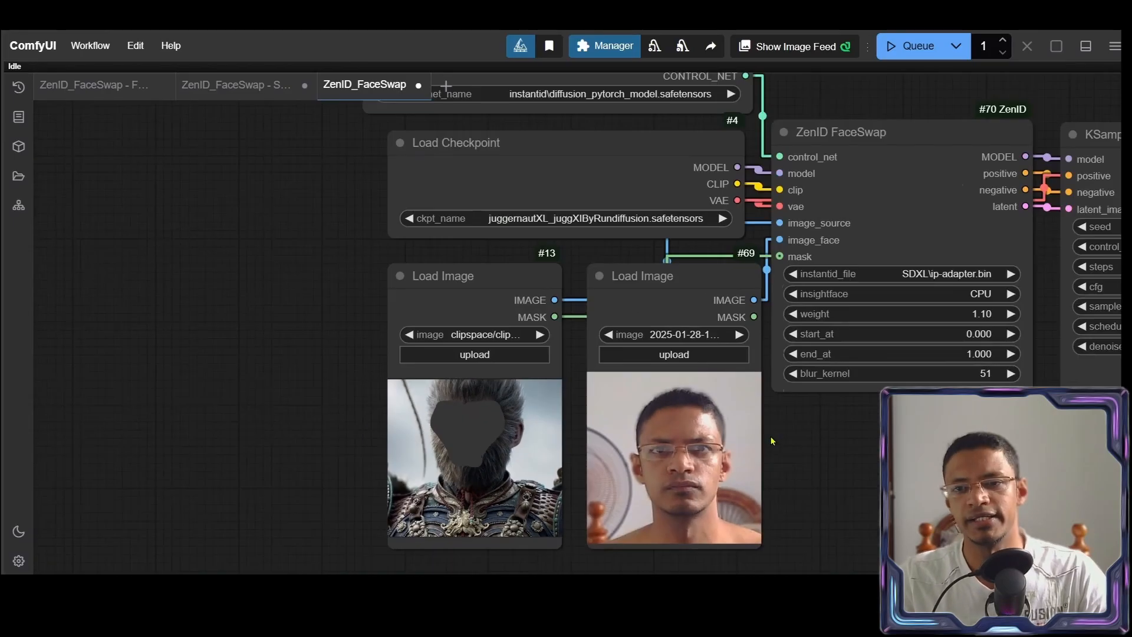
pyautogui.moveTo(951, 420); pyautogui.dragTo(377, 410)
pyautogui.moveTo(855, 442); pyautogui.dragTo(480, 417)
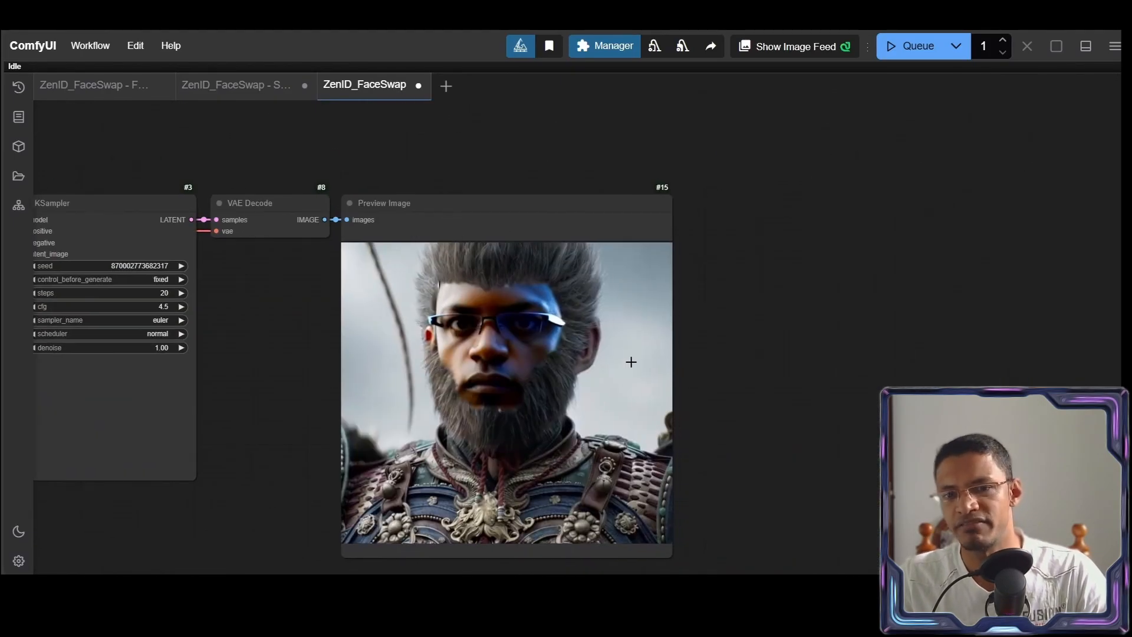
pyautogui.scroll(3, 563, 342)
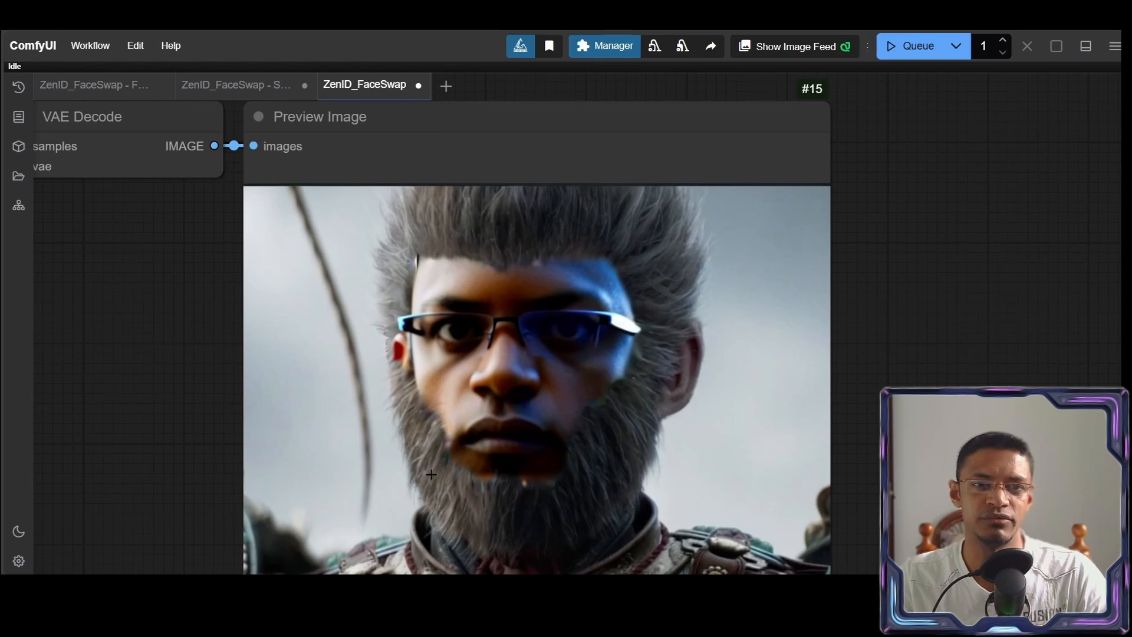
pyautogui.scroll(-6, 539, 413)
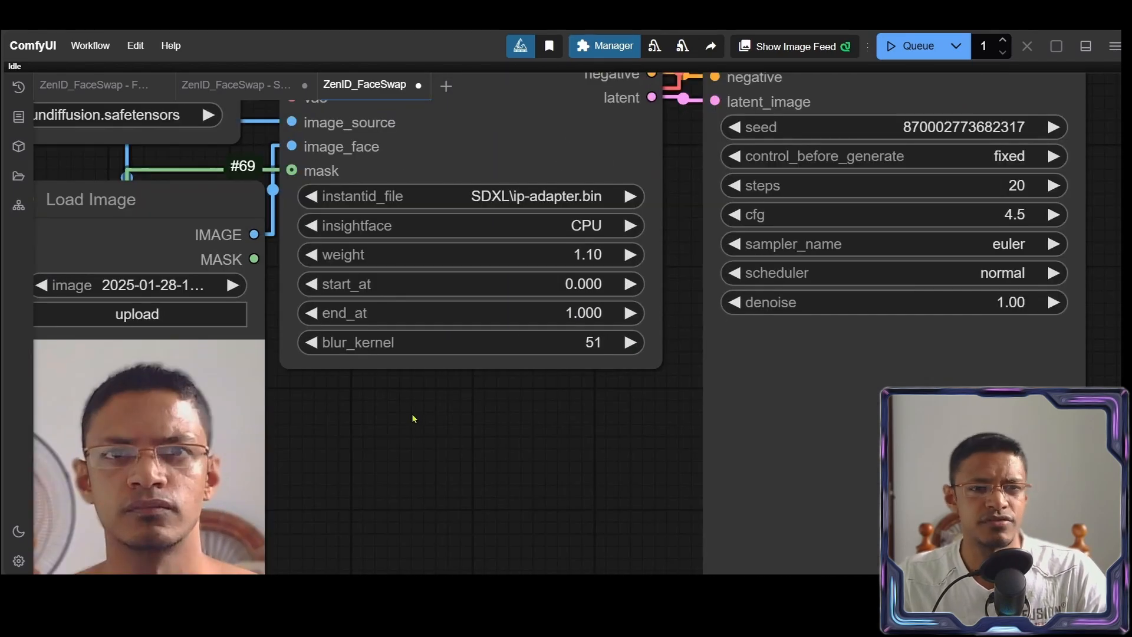
# Try the ZenID FaceSwap node's weight at 0.00 and check the input images beside it.
pyautogui.moveTo(379, 401); pyautogui.dragTo(440, 405)
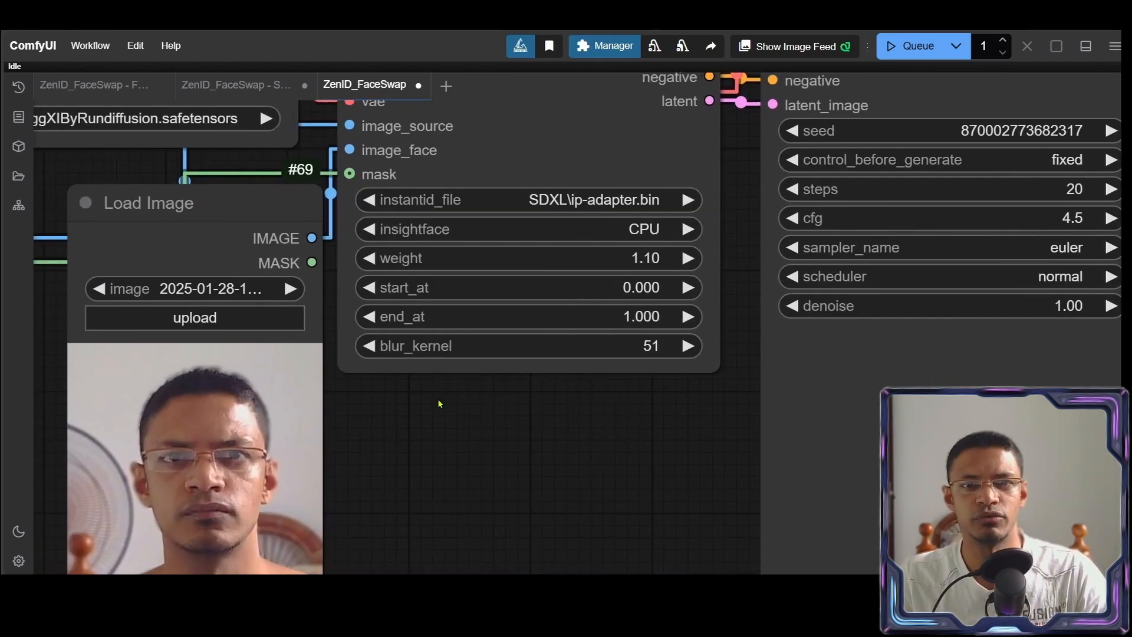
pyautogui.moveTo(549, 258); pyautogui.dragTo(249, 258)
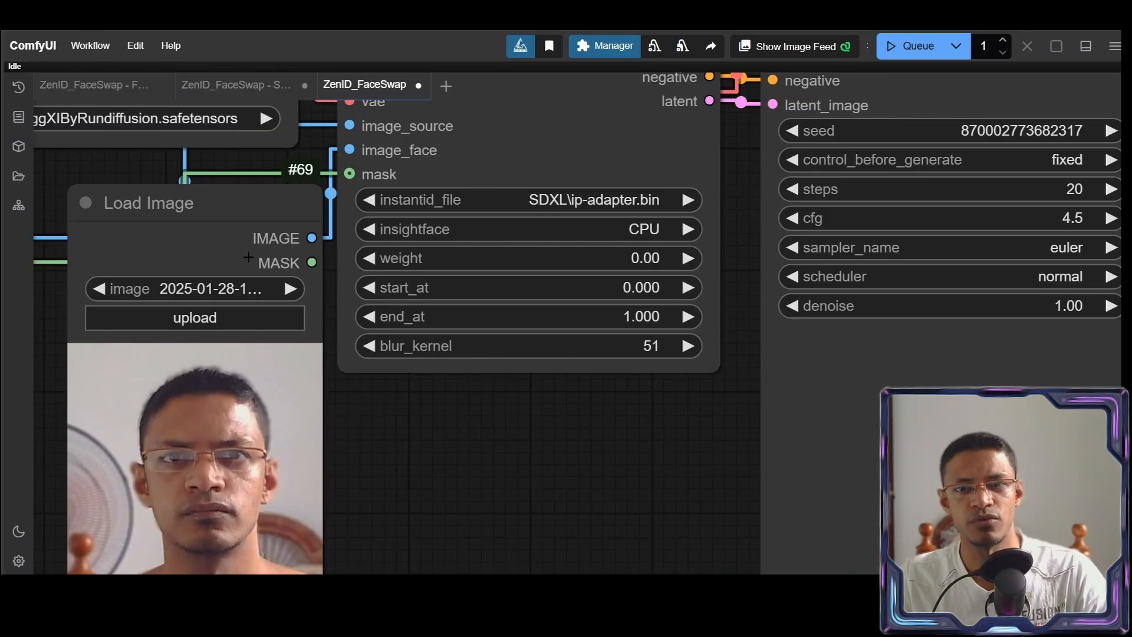
pyautogui.moveTo(380, 513); pyautogui.dragTo(726, 442)
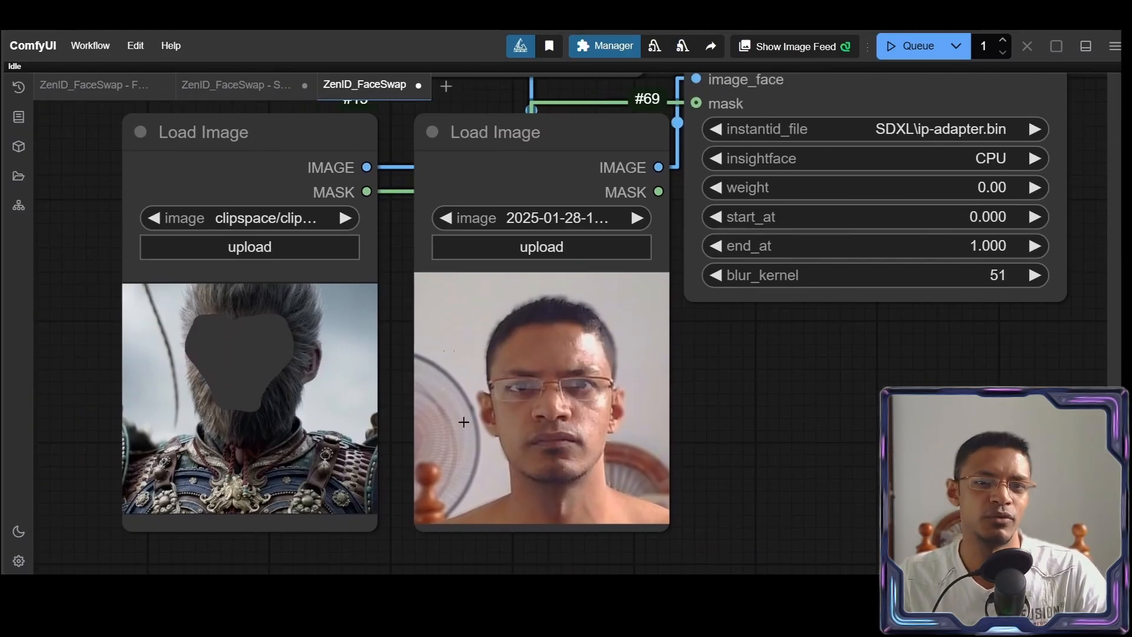
pyautogui.moveTo(697, 508); pyautogui.dragTo(361, 561)
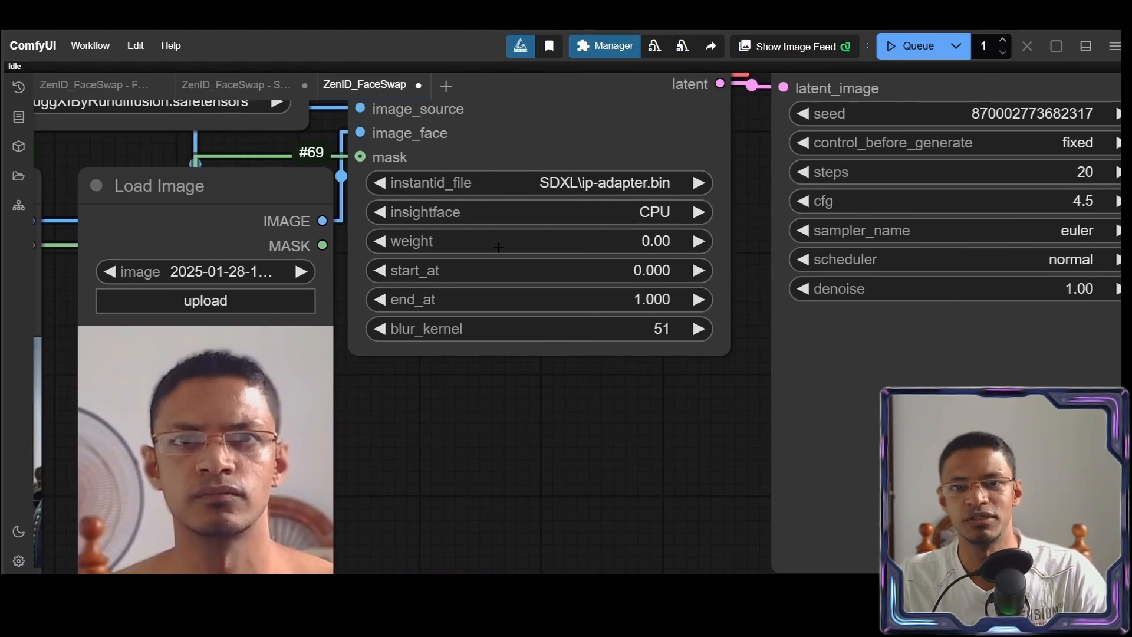
# Try raising the ZenID FaceSwap node's weight through 1.01 to 1.41 and look at the preview image.
pyautogui.moveTo(519, 247); pyautogui.dragTo(583, 243)
pyautogui.moveTo(558, 243); pyautogui.dragTo(571, 243)
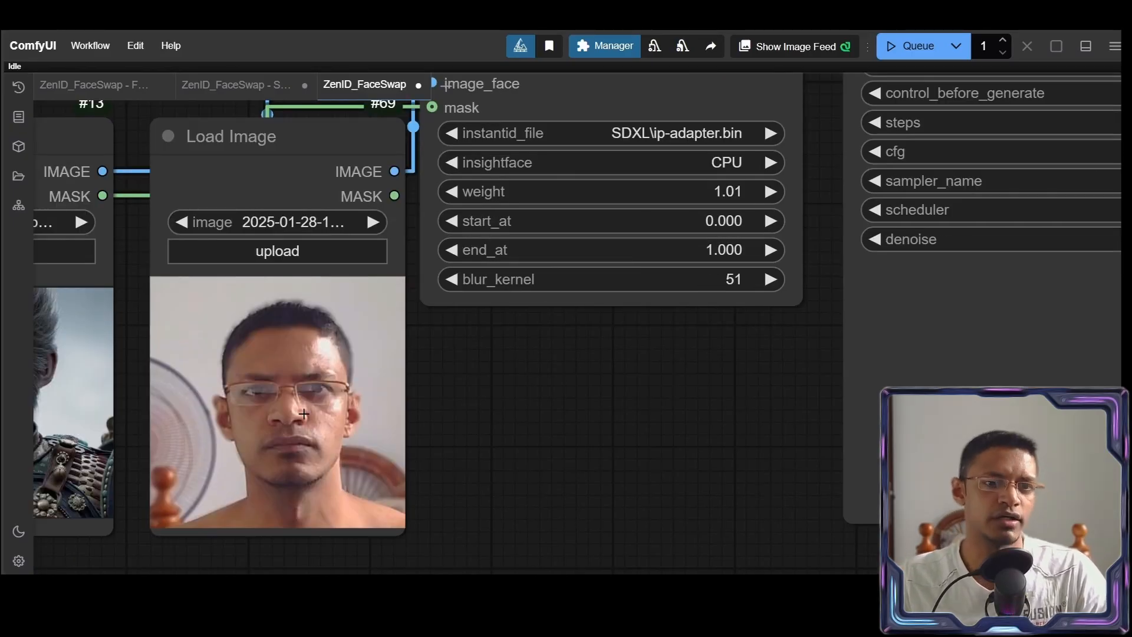
pyautogui.moveTo(590, 199); pyautogui.dragTo(653, 200)
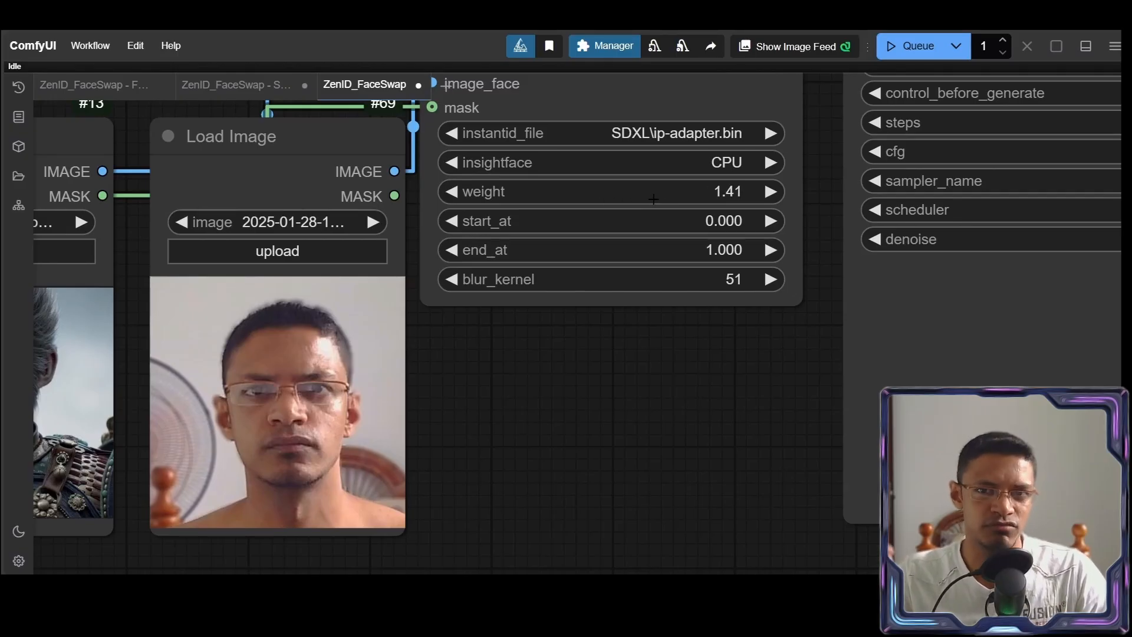
pyautogui.scroll(-5, 786, 345)
pyautogui.moveTo(911, 341); pyautogui.dragTo(390, 348)
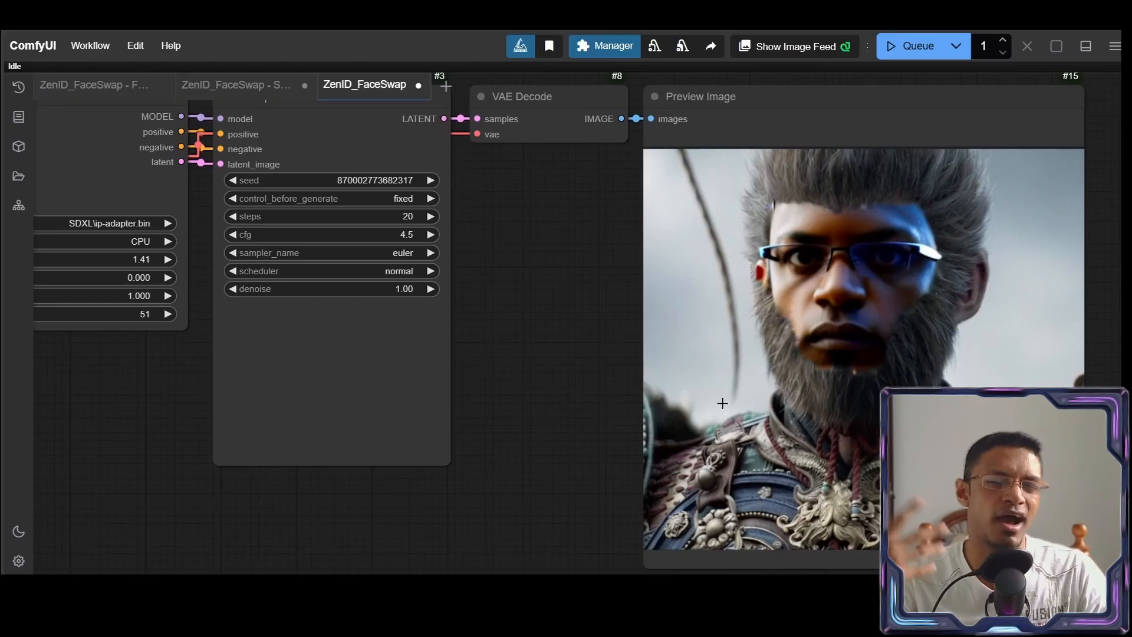
pyautogui.moveTo(80, 398); pyautogui.dragTo(569, 407)
pyautogui.scroll(4, 569, 407)
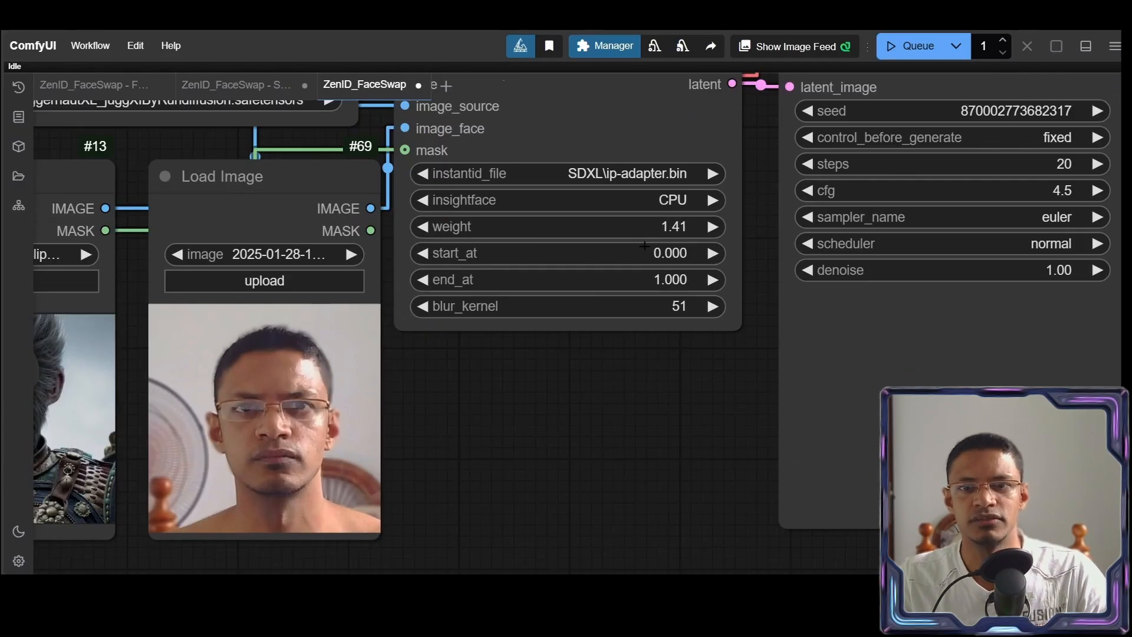
# Lower the ZenID FaceSwap node's weight to 1.00.
pyautogui.moveTo(640, 226); pyautogui.dragTo(613, 234)
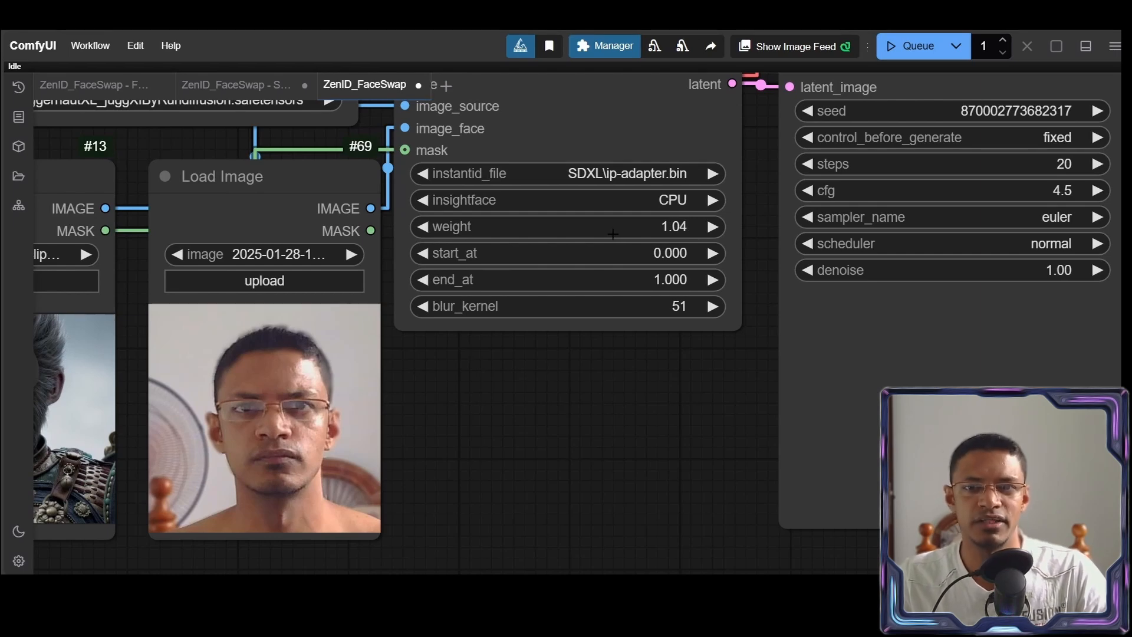
pyautogui.click(613, 234)
pyautogui.write('1')
pyautogui.press('Return')
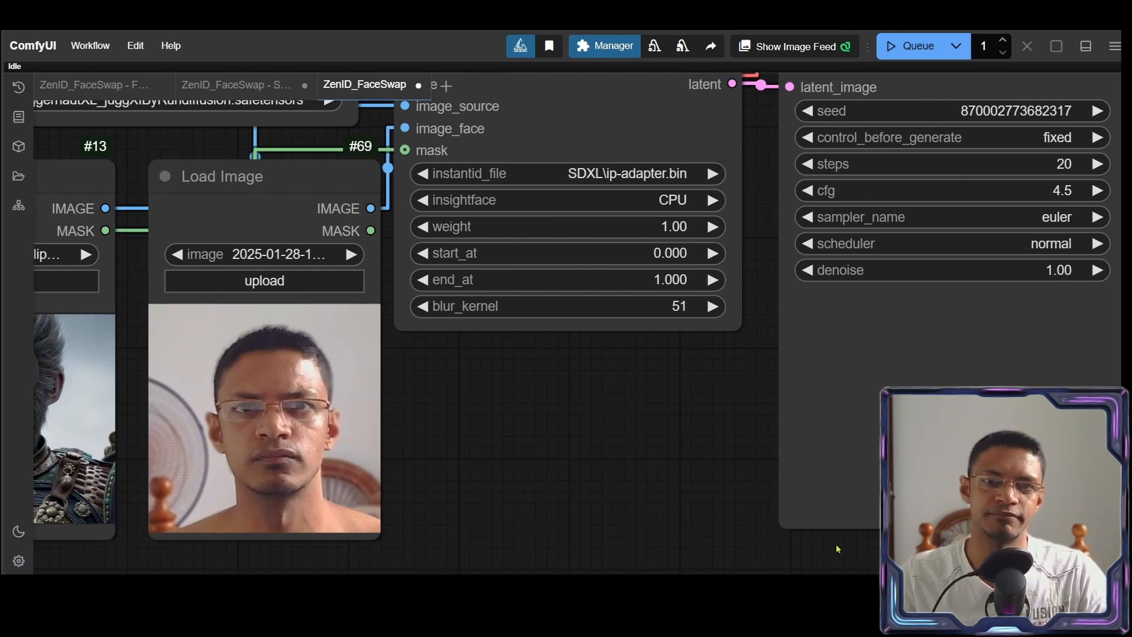
# Set the ZenID FaceSwap node's weight to 0.8.
pyautogui.scroll(-2, 614, 365)
pyautogui.click(656, 255)
pyautogui.write('0.8')
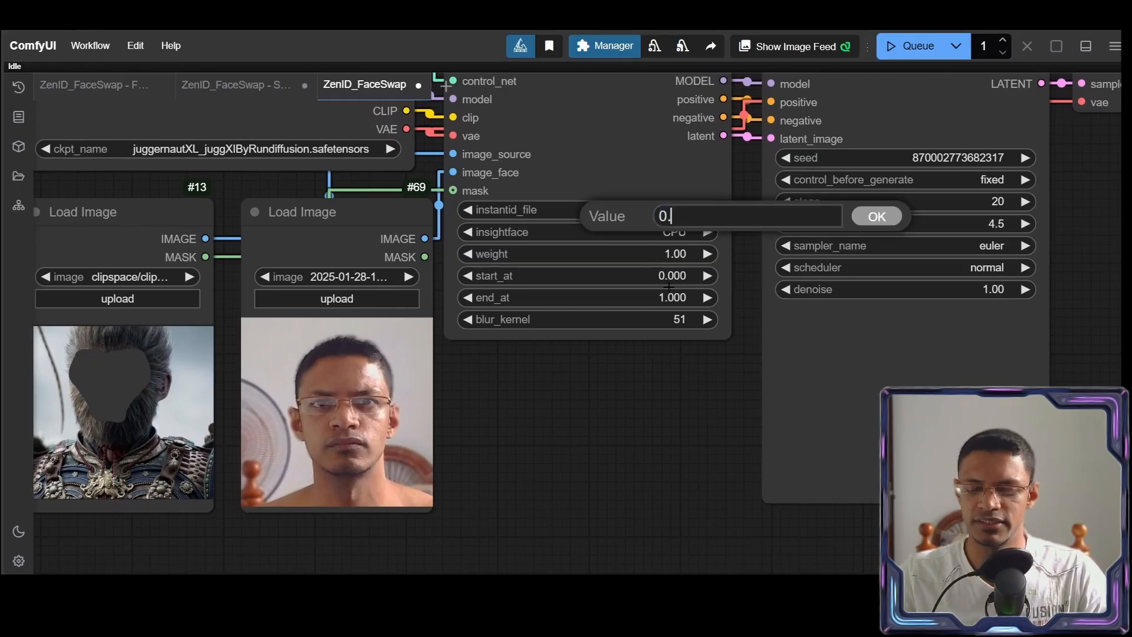
pyautogui.press('Return')
pyautogui.moveTo(586, 393); pyautogui.dragTo(732, 423)
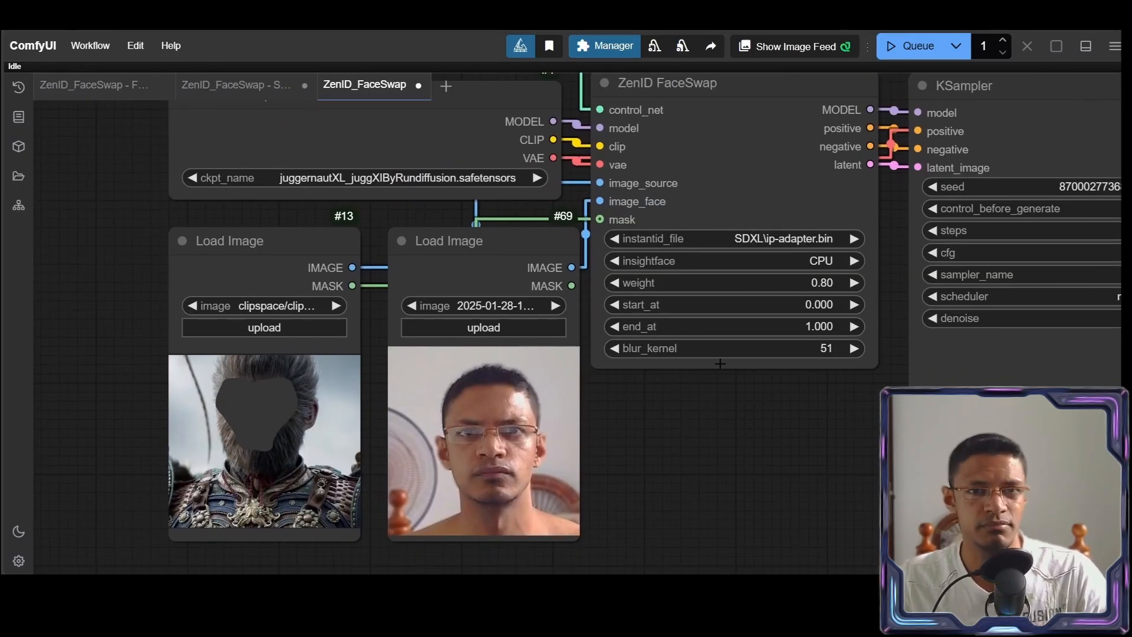
pyautogui.scroll(-1, 729, 375)
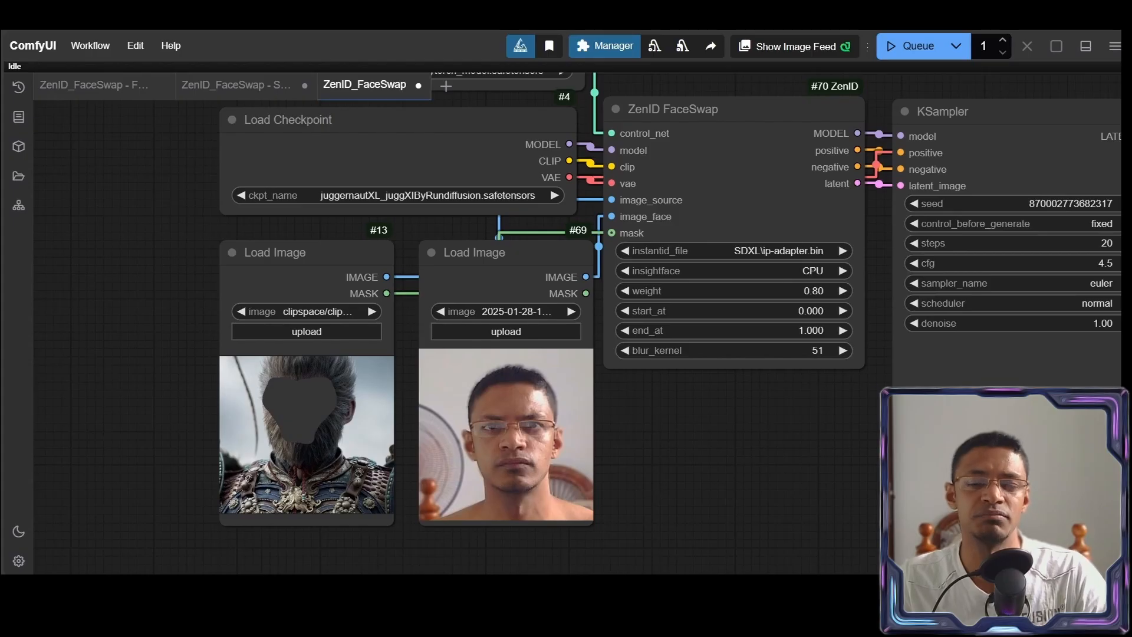
pyautogui.scroll(3, 749, 381)
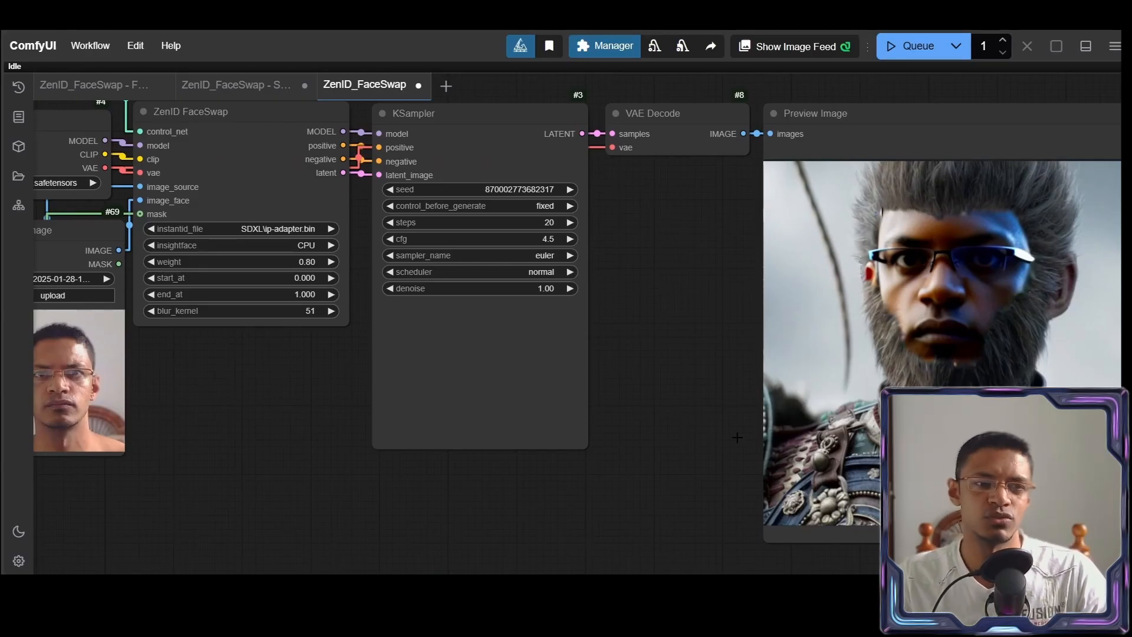
pyautogui.moveTo(352, 447); pyautogui.dragTo(704, 443)
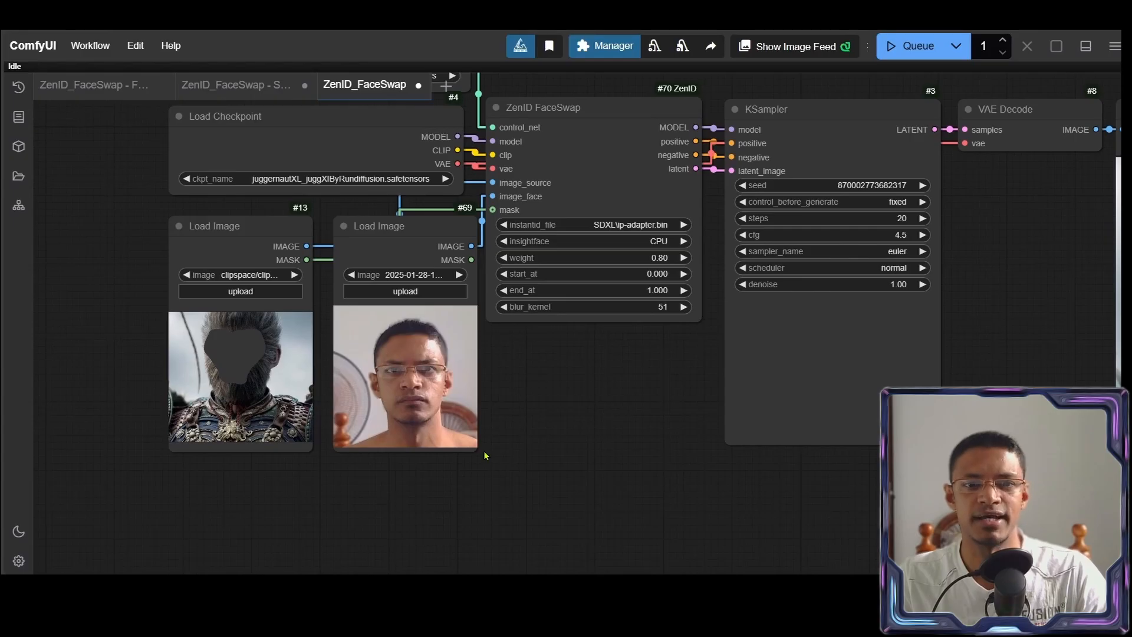
pyautogui.scroll(3, 609, 377)
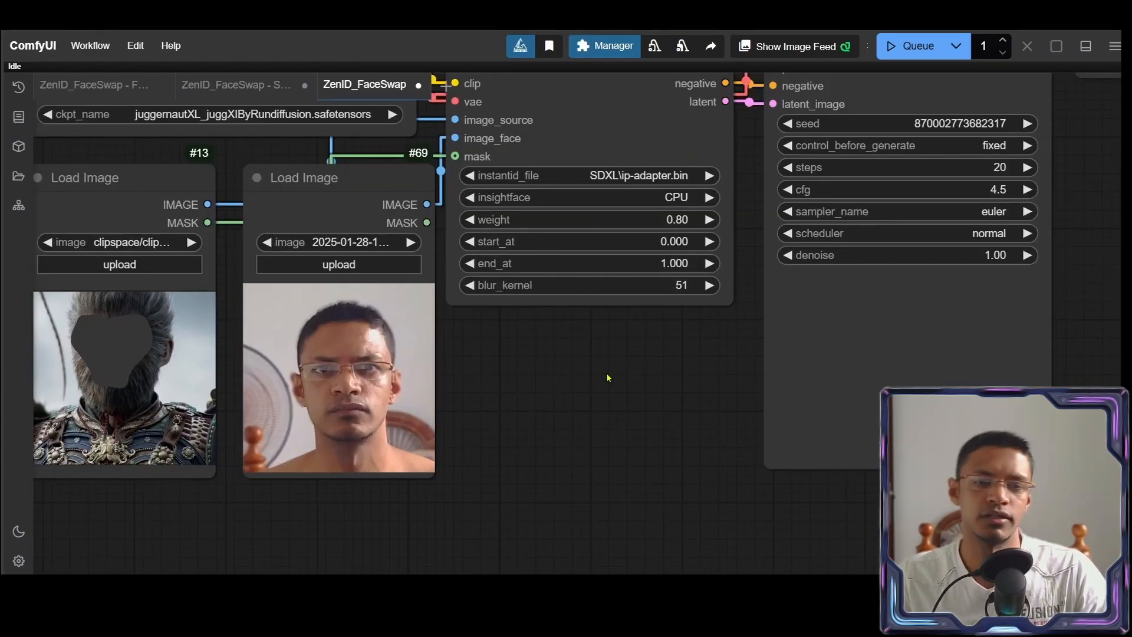
# Try raising the ZenID FaceSwap node's weight to 1.12 and look at the preview image.
pyautogui.moveTo(608, 222); pyautogui.dragTo(615, 226)
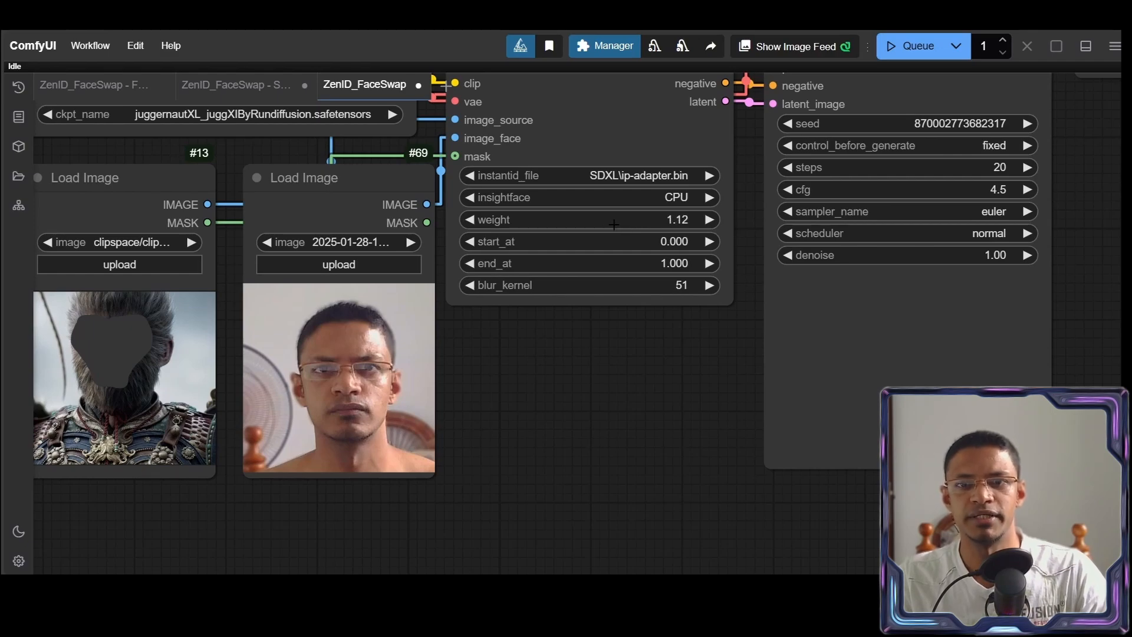
pyautogui.scroll(-5, 613, 225)
pyautogui.scroll(5, 815, 307)
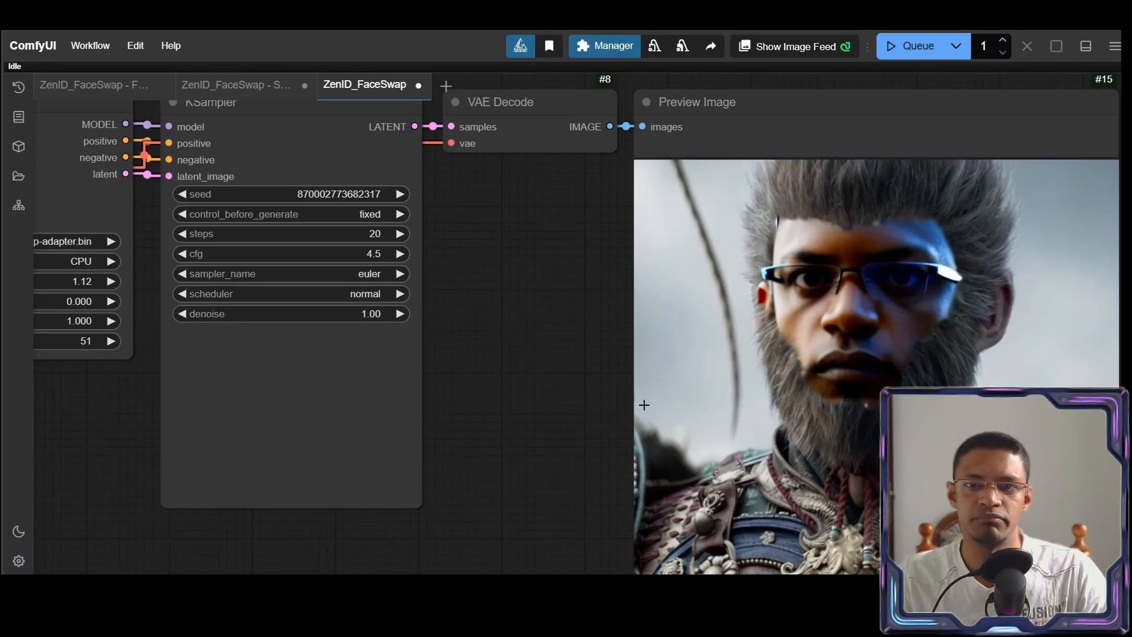
pyautogui.moveTo(432, 403); pyautogui.dragTo(827, 403)
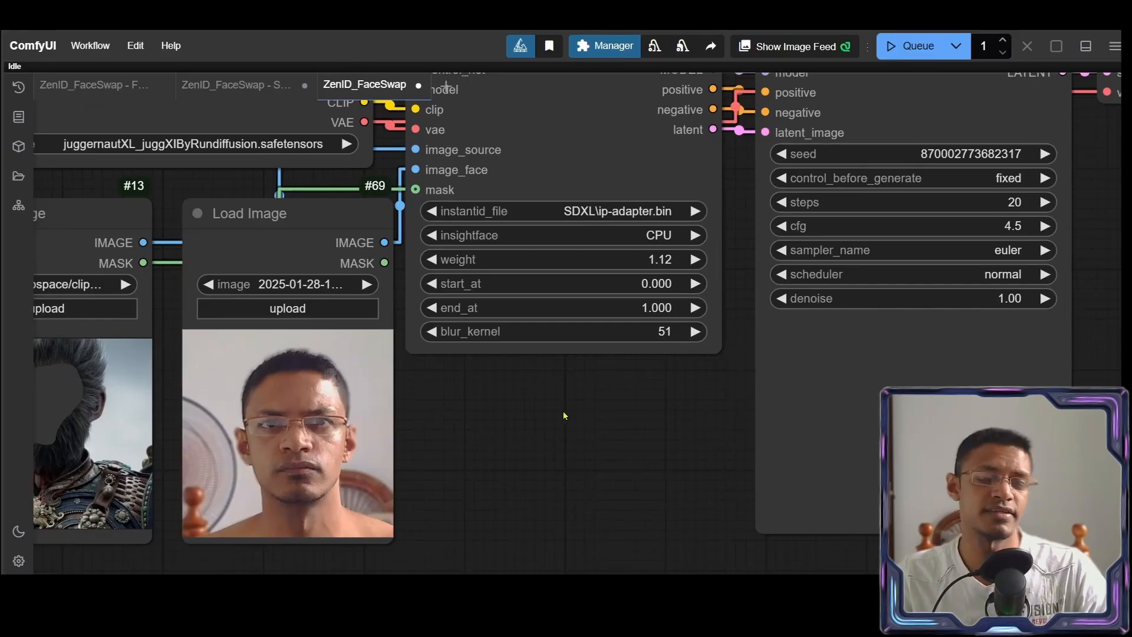
# Try an end_at value of 0.5 on the ZenID FaceSwap node.
pyautogui.moveTo(666, 311)
pyautogui.mouseDown()
pyautogui.moveTo(549, 309)
pyautogui.moveTo(670, 310)
pyautogui.mouseUp()
pyautogui.scroll(-5, 670, 411)
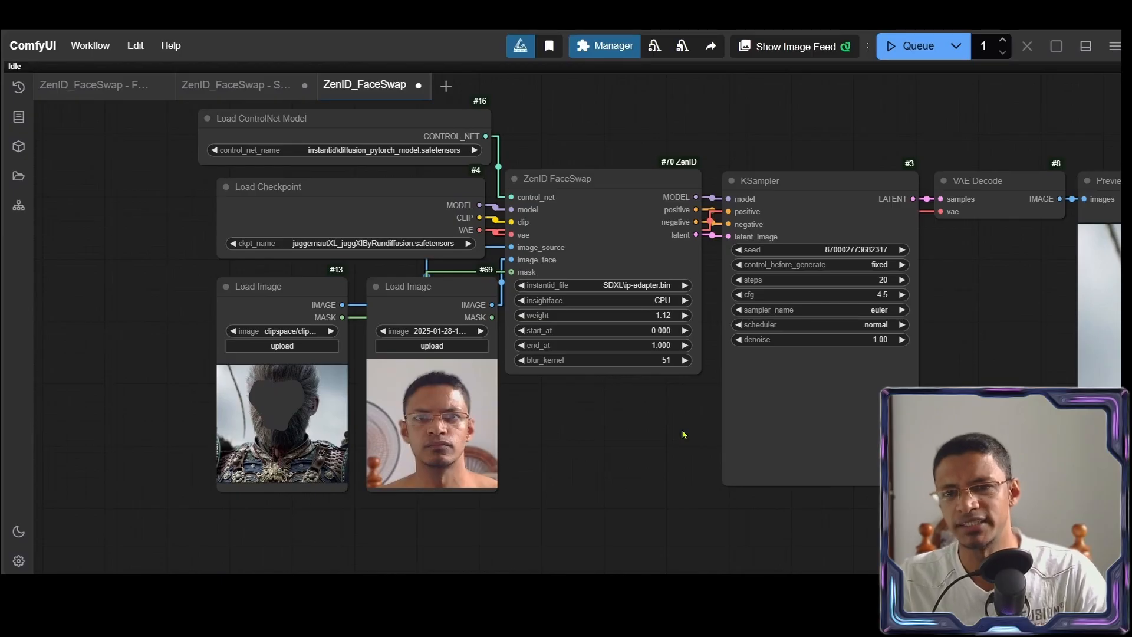
pyautogui.moveTo(683, 434); pyautogui.dragTo(425, 396)
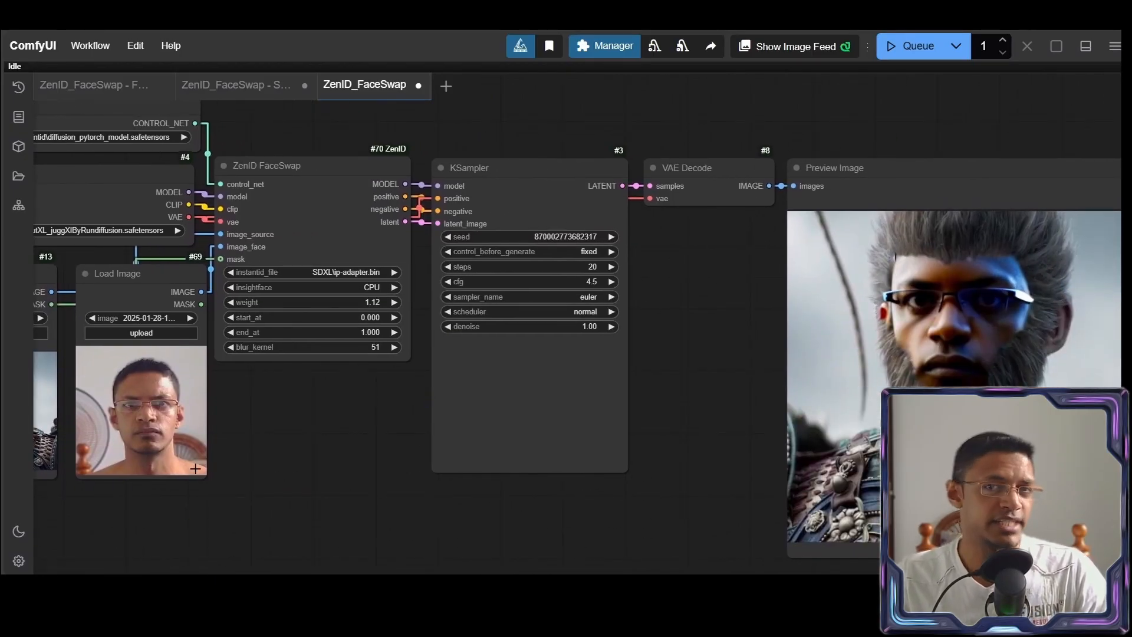
pyautogui.click(357, 332)
pyautogui.write('0.5')
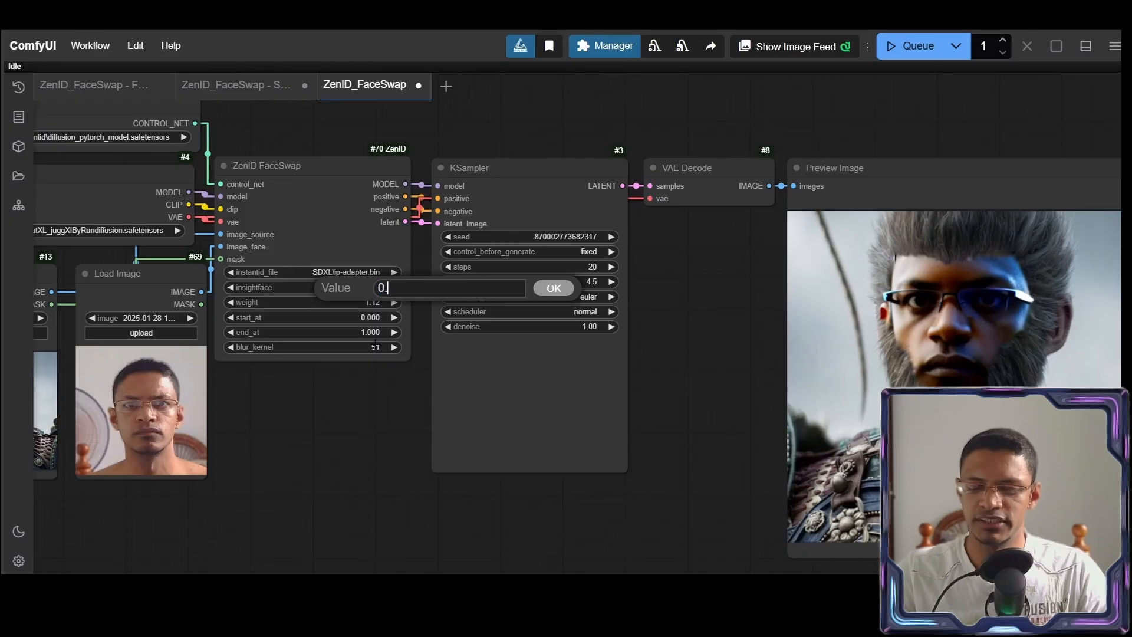
pyautogui.press('Return')
pyautogui.scroll(7, 399, 392)
pyautogui.scroll(-6, 598, 463)
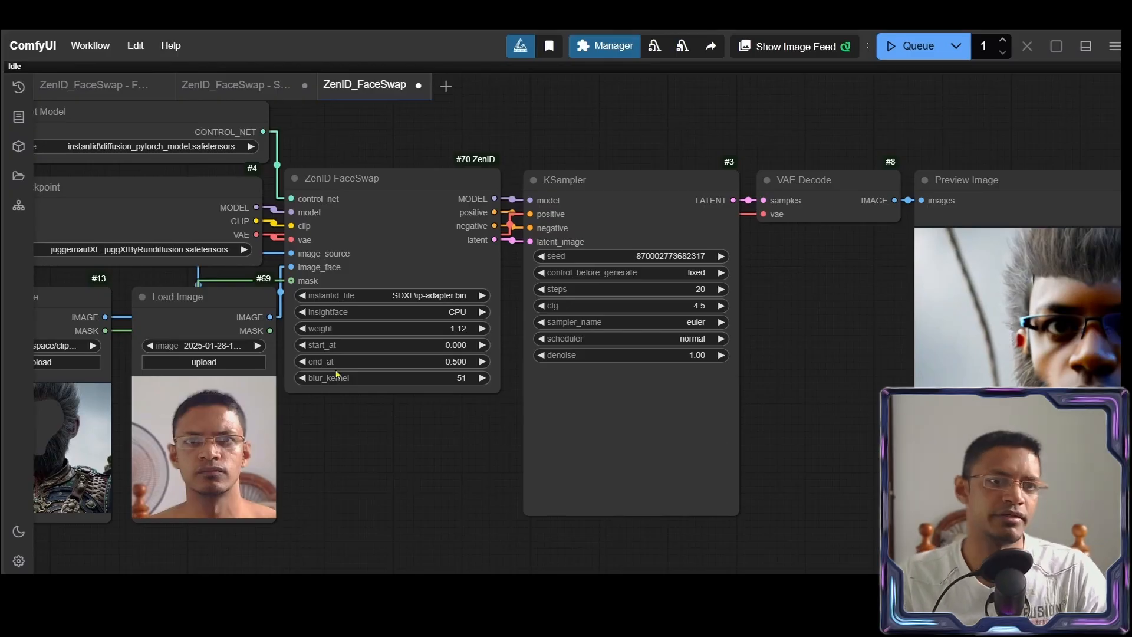
# Set the ZenID FaceSwap node's end_at to 0.75.
pyautogui.moveTo(168, 276); pyautogui.dragTo(332, 279)
pyautogui.scroll(8, 238, 262)
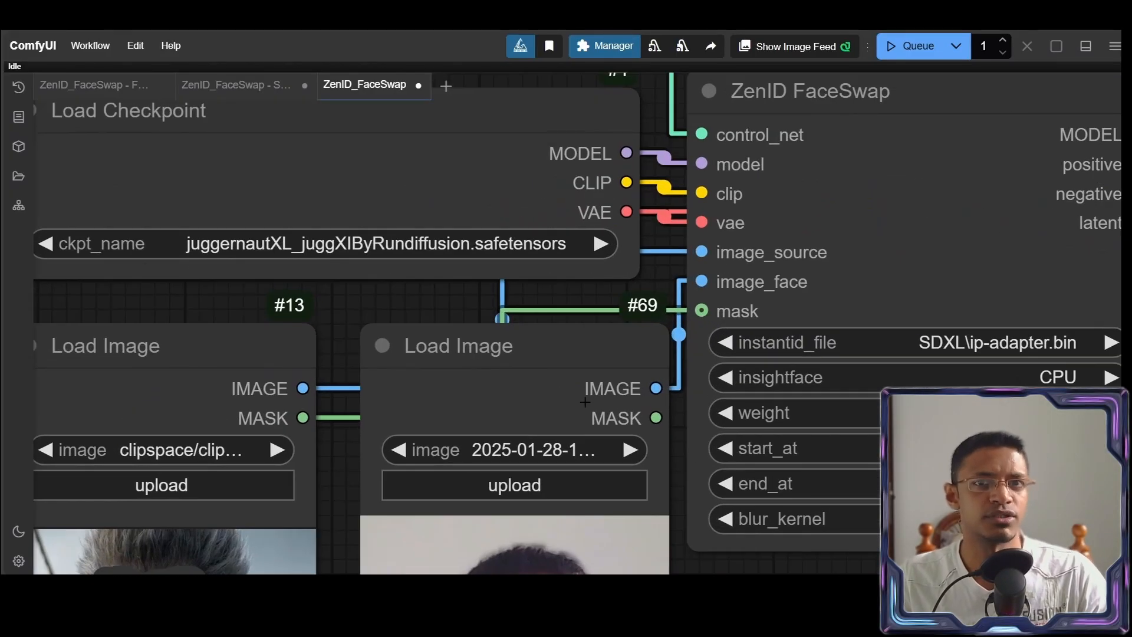
pyautogui.scroll(-9, 726, 500)
pyautogui.moveTo(839, 503); pyautogui.dragTo(517, 339)
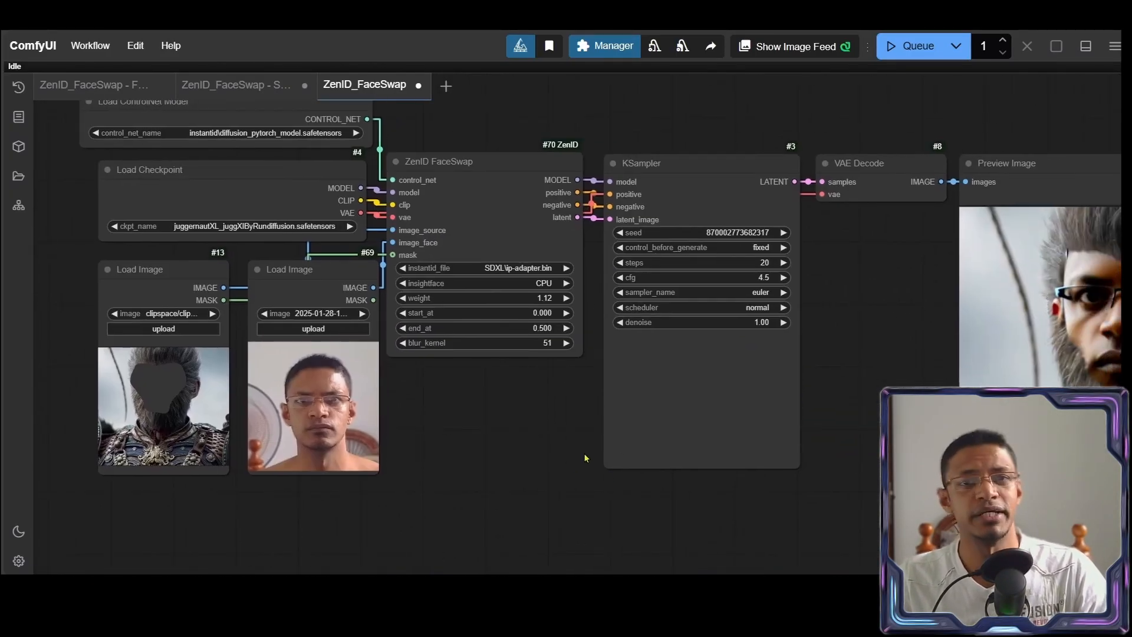
pyautogui.moveTo(474, 413); pyautogui.dragTo(543, 432)
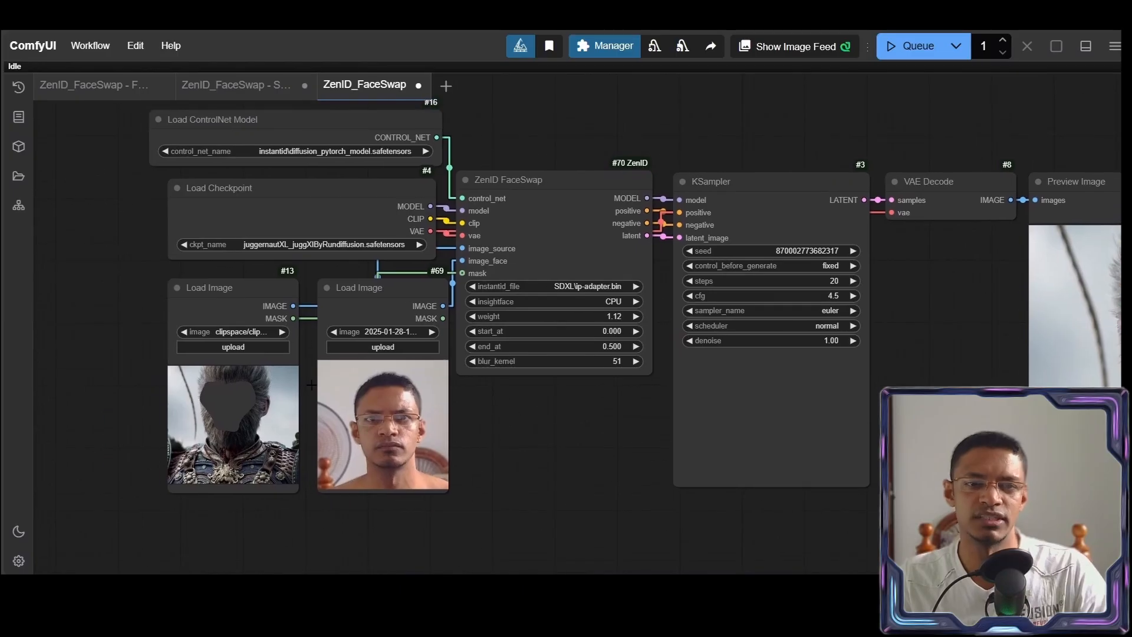
pyautogui.moveTo(572, 352); pyautogui.dragTo(592, 346)
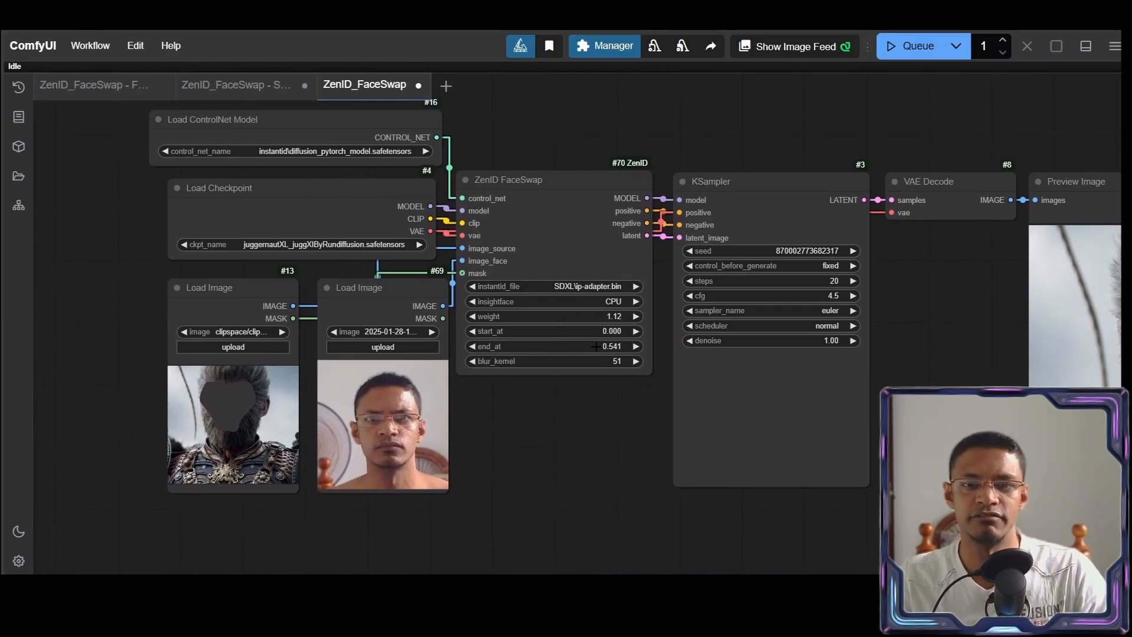
pyautogui.click(595, 346)
pyautogui.write('0.75')
pyautogui.press('Return')
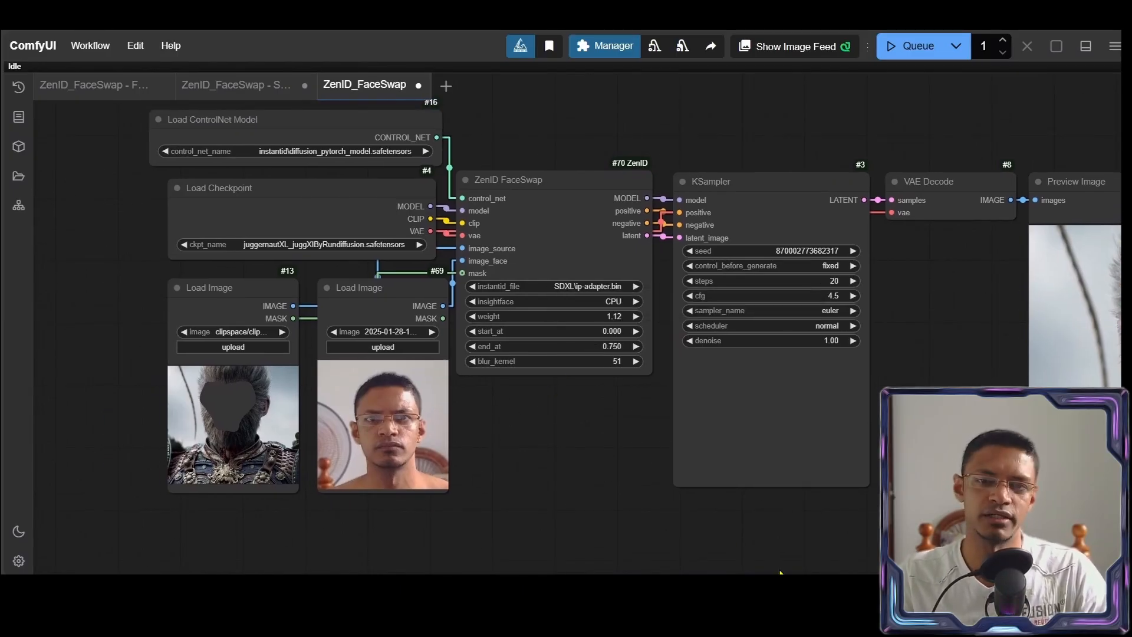
# Set the ZenID FaceSwap node's weight to 1.10 and run the workflow.
pyautogui.click(638, 309)
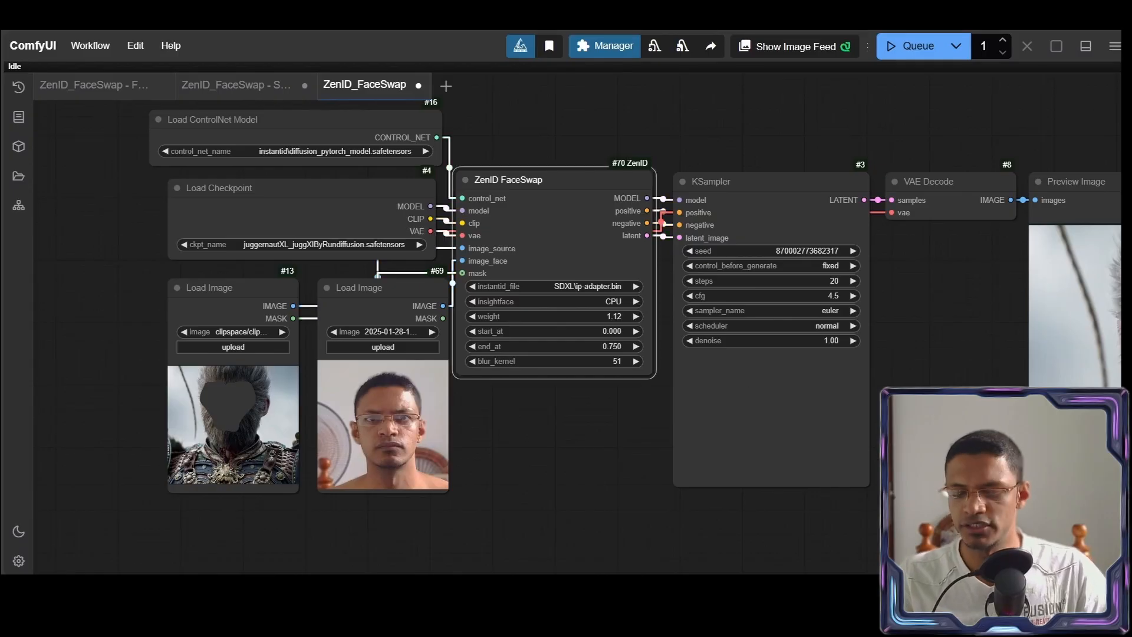
pyautogui.click(615, 317)
pyautogui.write('1.0')
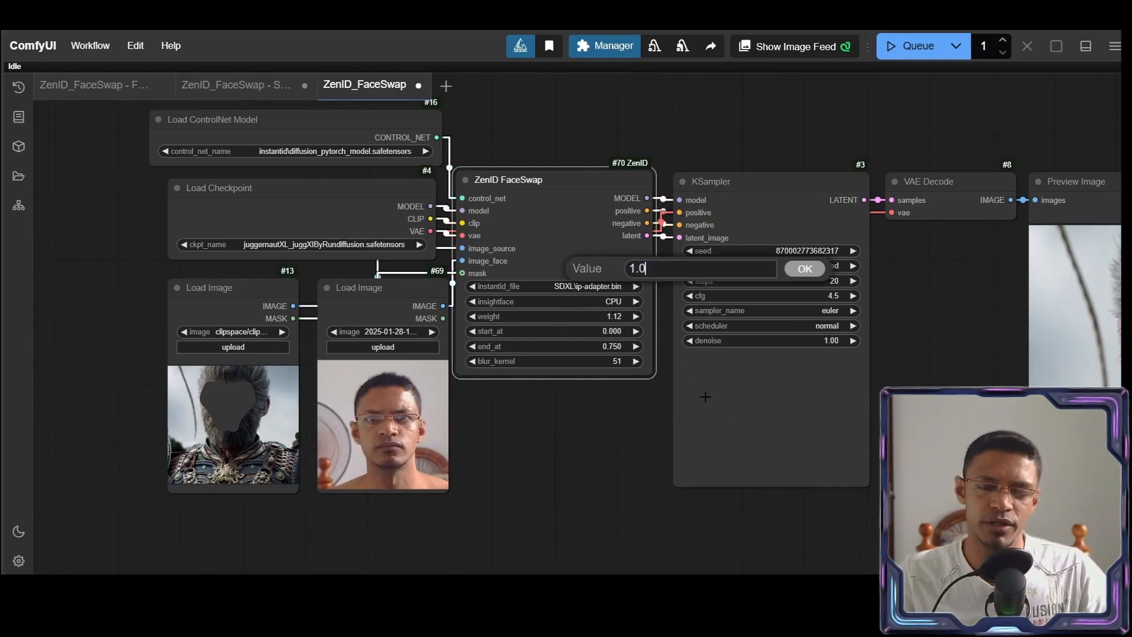
pyautogui.press('BackSpace')
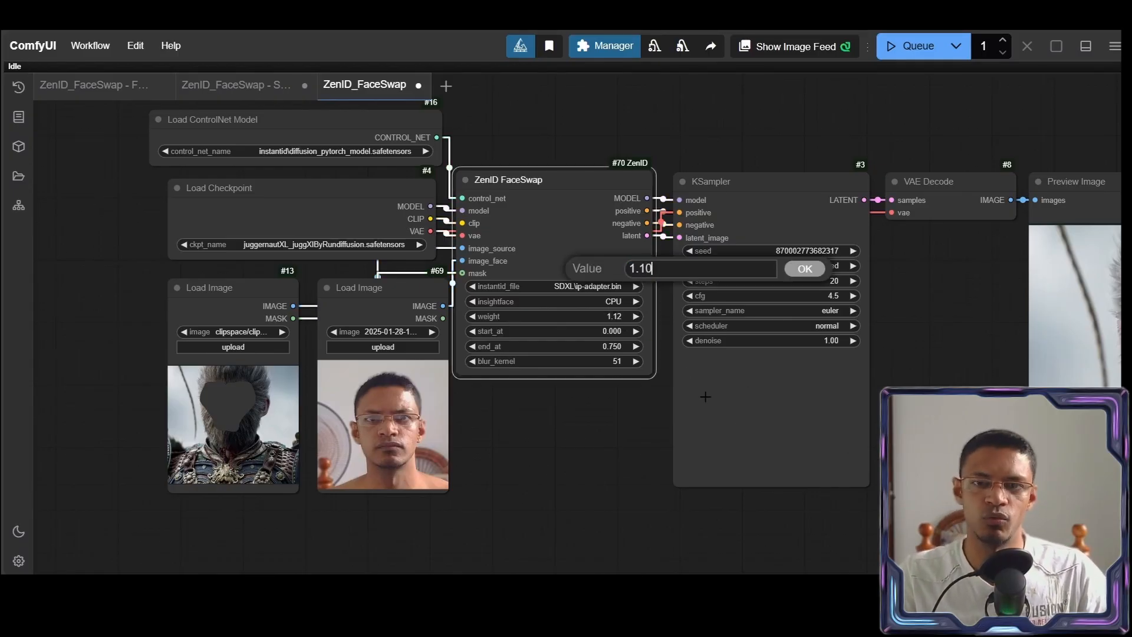
pyautogui.press('Return')
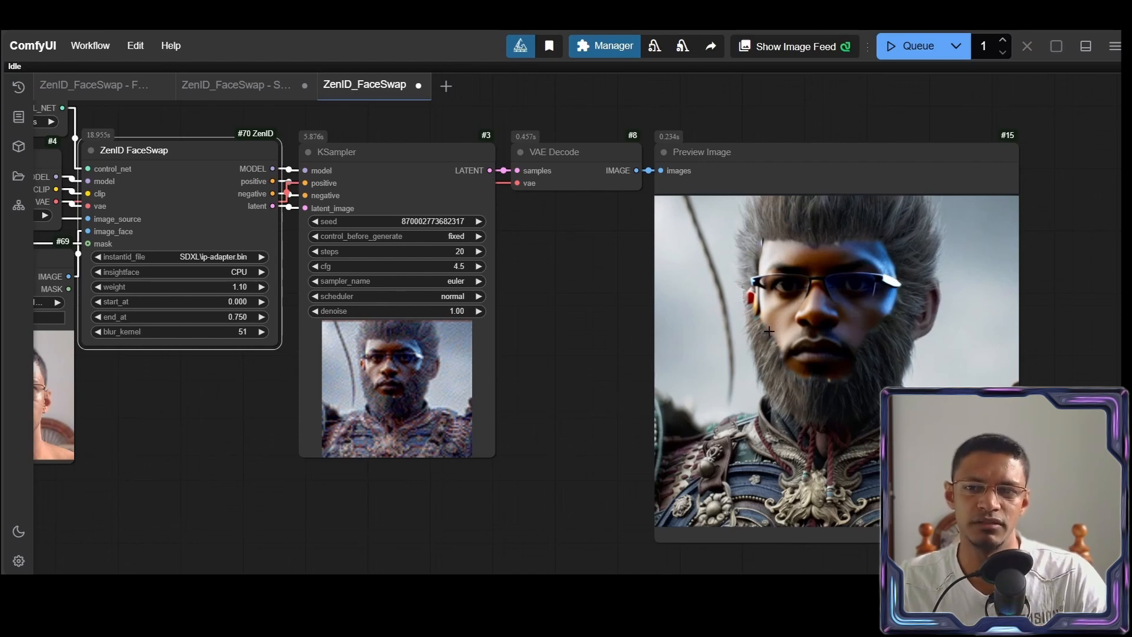
# Enlarge the previous result from the queue history and compare it with the newest face swap.
pyautogui.click(19, 87)
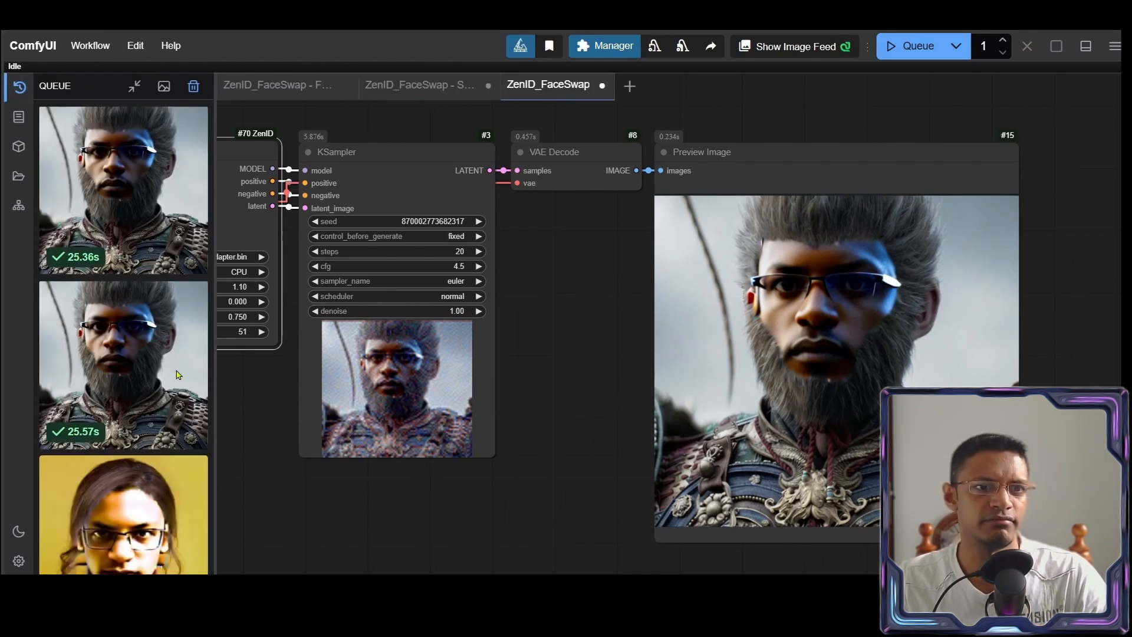
pyautogui.click(123, 366)
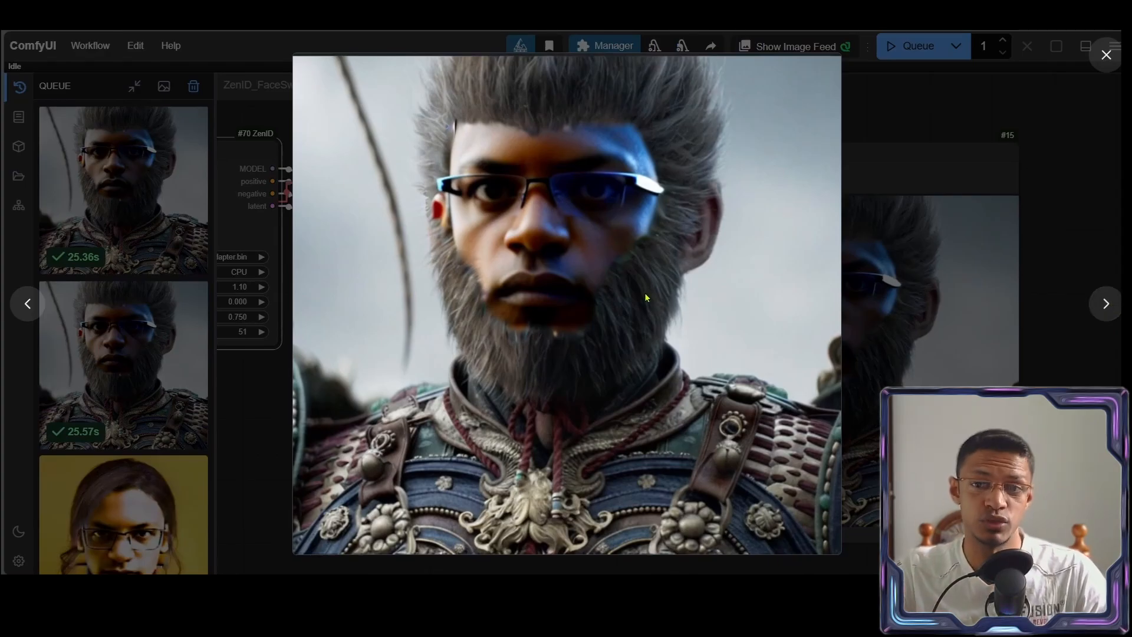
pyautogui.click(28, 303)
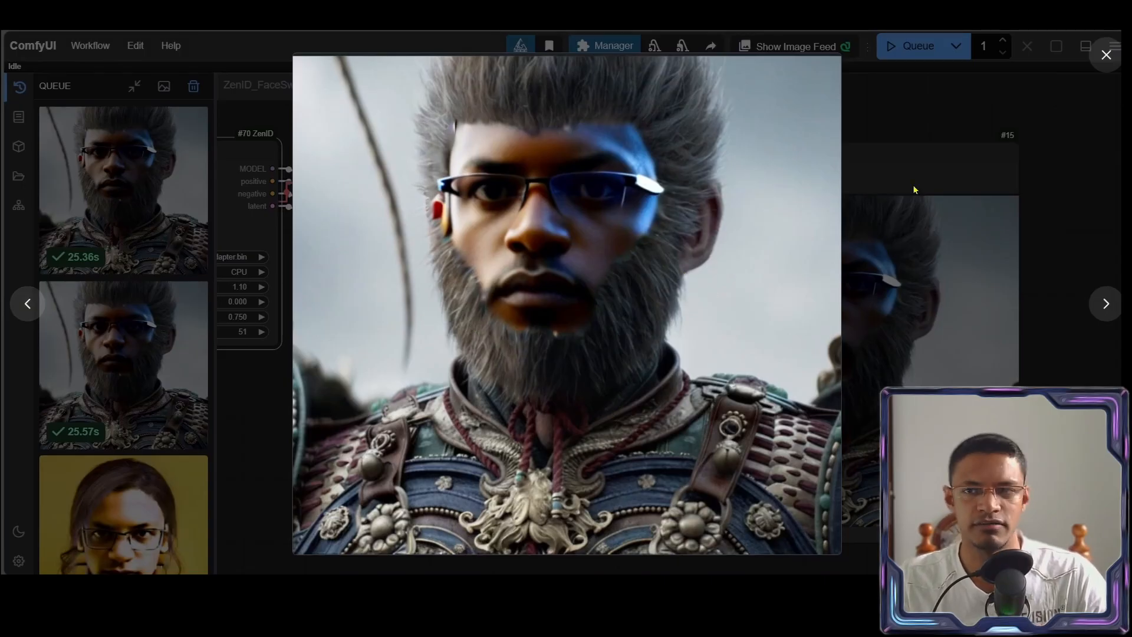
pyautogui.moveTo(336, 389); pyautogui.dragTo(414, 384)
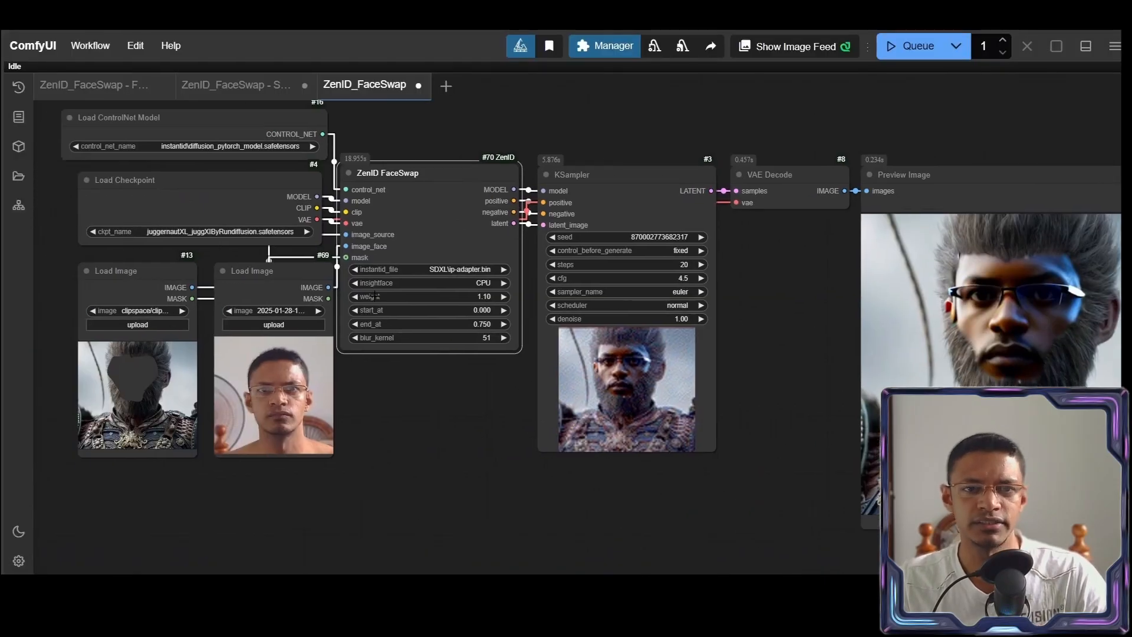
pyautogui.scroll(7, 395, 312)
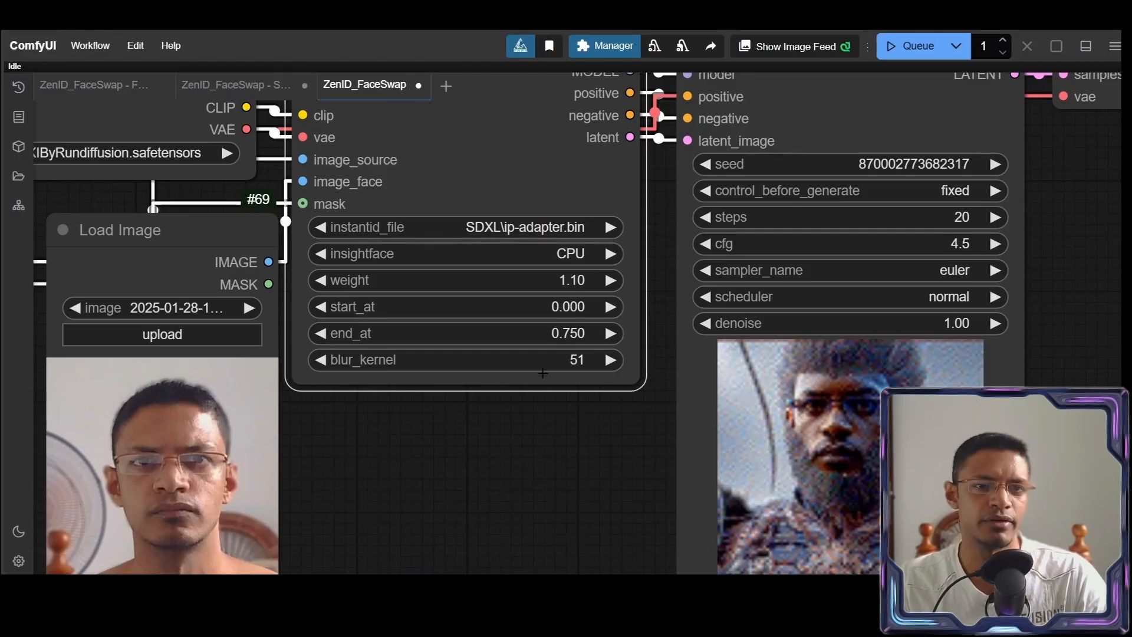
pyautogui.scroll(-8, 502, 407)
pyautogui.scroll(3, 502, 407)
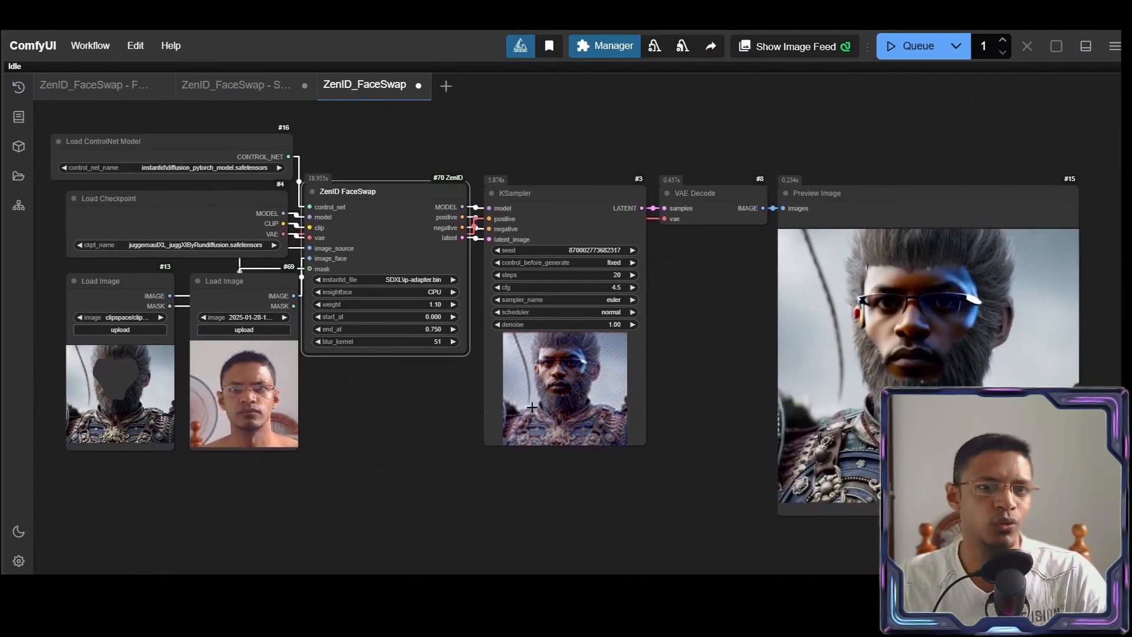
pyautogui.scroll(-1, 495, 460)
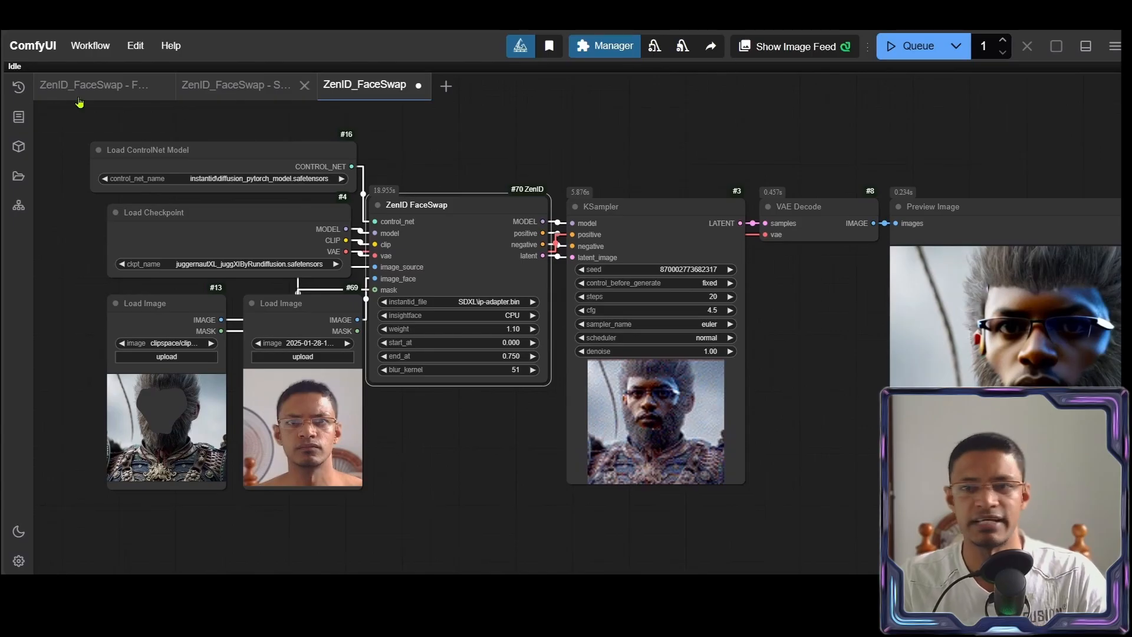
# Open the ZenID_FaceSwap - S… workflow and compare the sample face swap results on the separate image board.
pyautogui.click(274, 93)
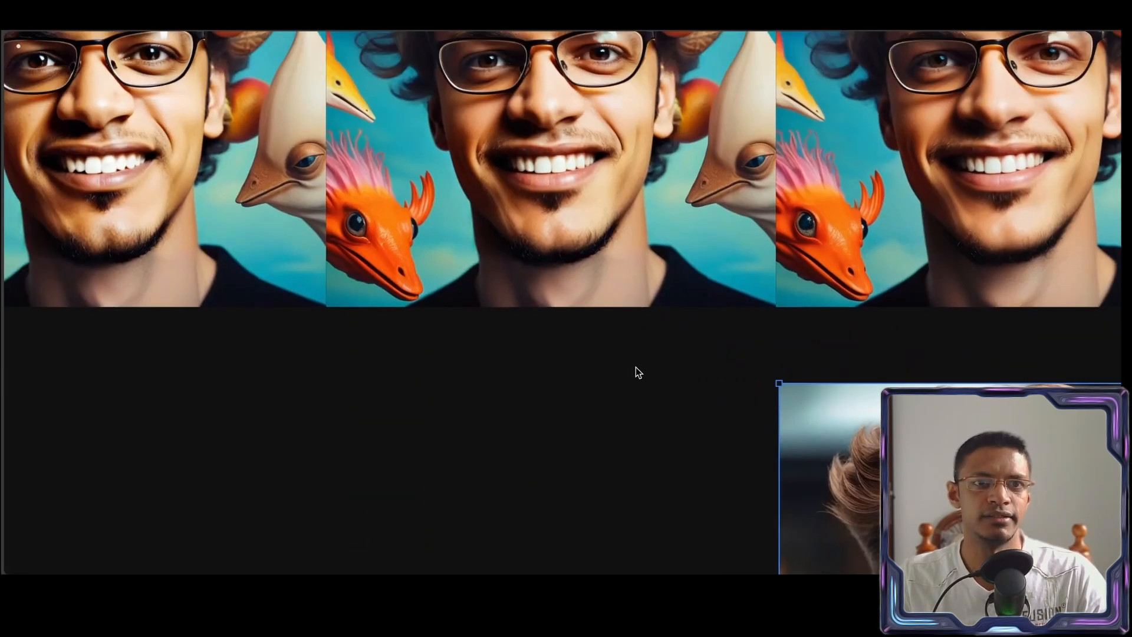
pyautogui.scroll(3, 635, 372)
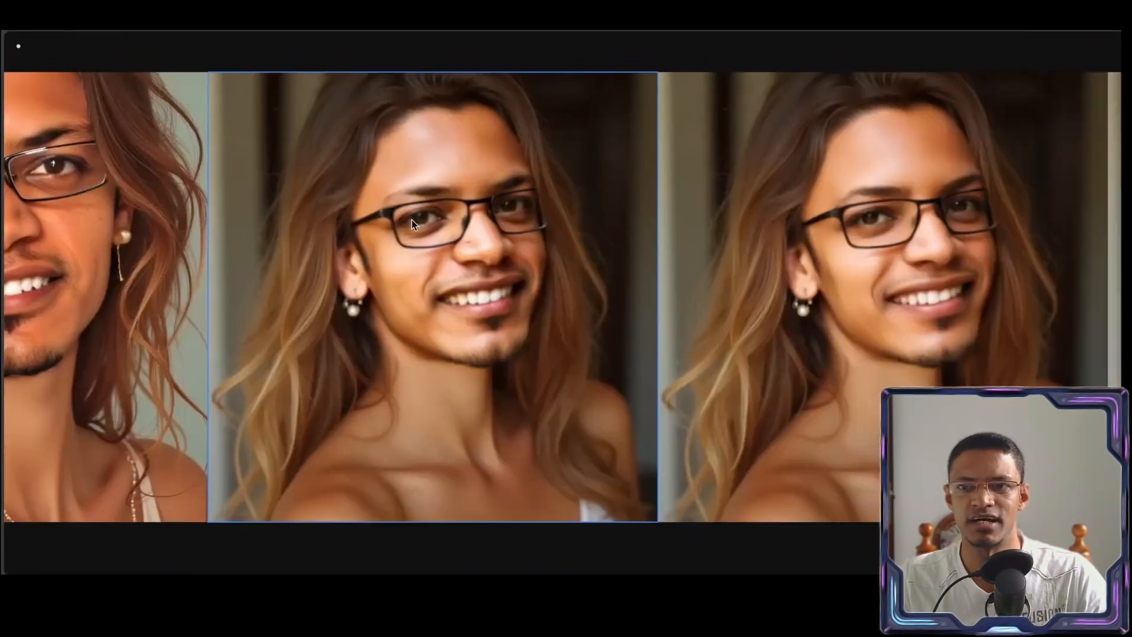
pyautogui.hscroll(6, 426, 220)
pyautogui.scroll(-11, 947, 171)
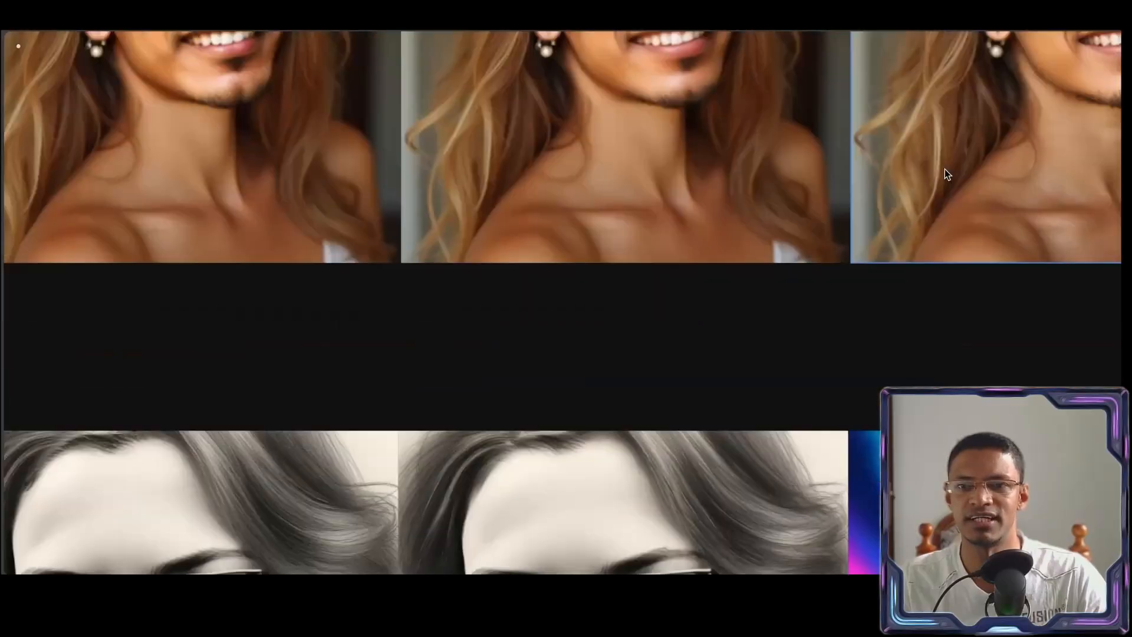
pyautogui.hscroll(-10, 613, 386)
pyautogui.hscroll(20, 1005, 248)
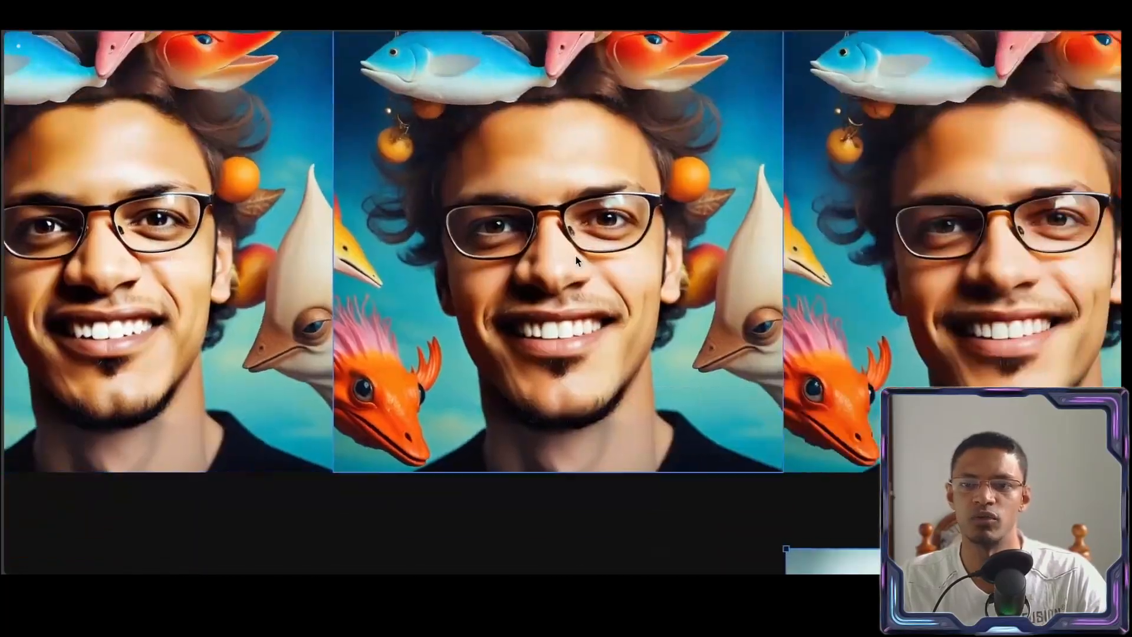
pyautogui.hscroll(15, 242, 274)
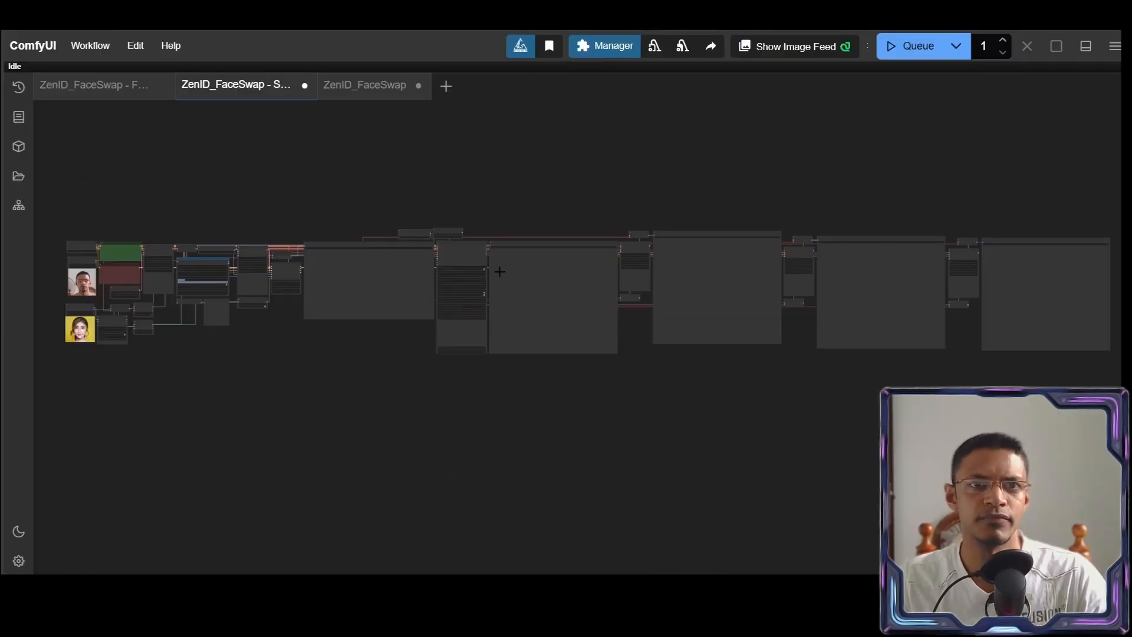
# Compare the layouts of the ZenID_FaceSwap - F… and ZenID_FaceSwap - S… workflows, ending on the latter's checkpoint, input image and prompt nodes.
pyautogui.click(87, 88)
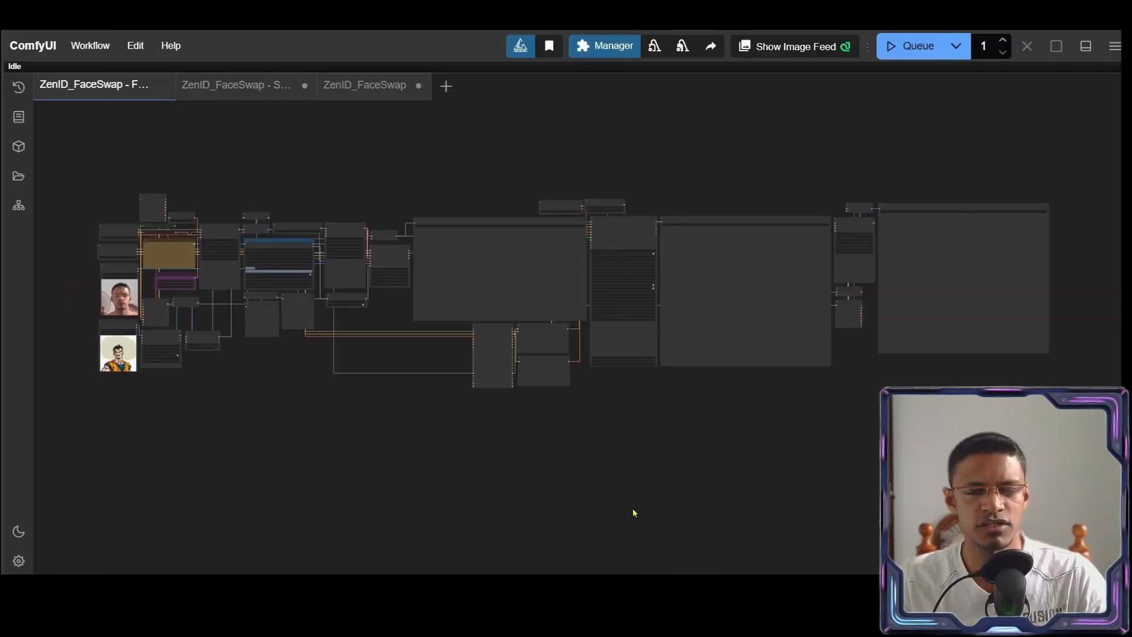
pyautogui.click(236, 85)
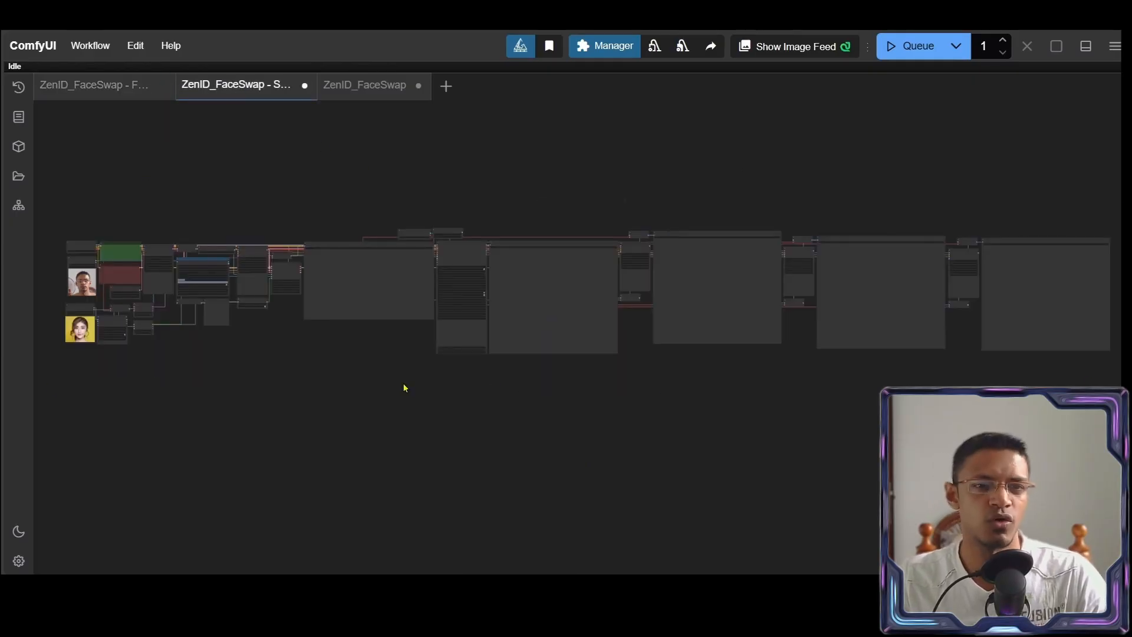
pyautogui.click(126, 88)
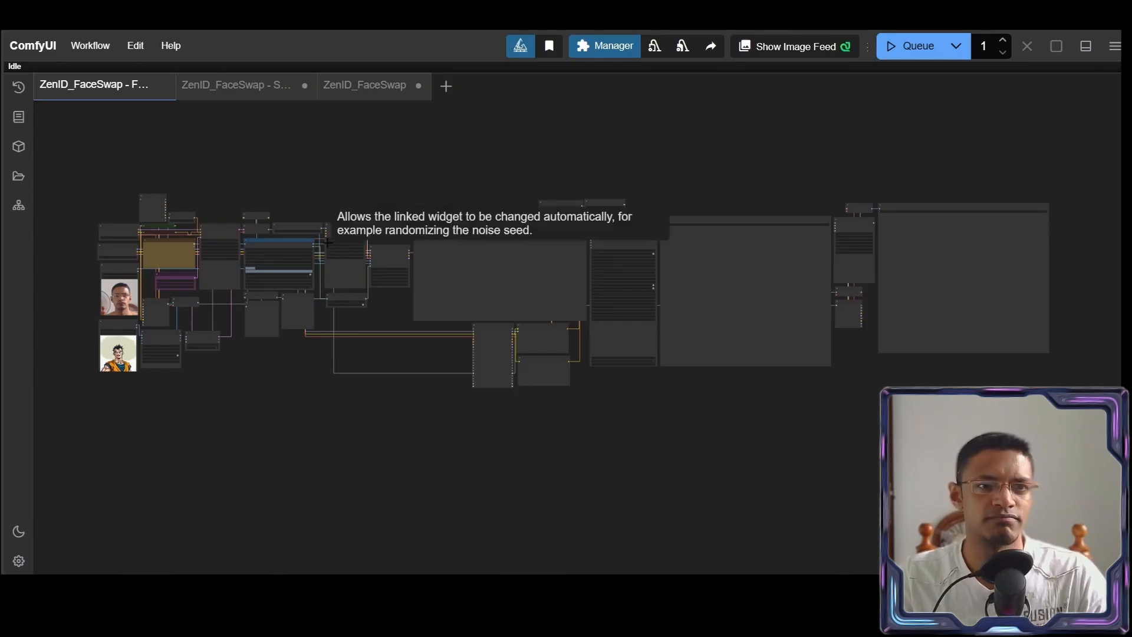
pyautogui.click(259, 88)
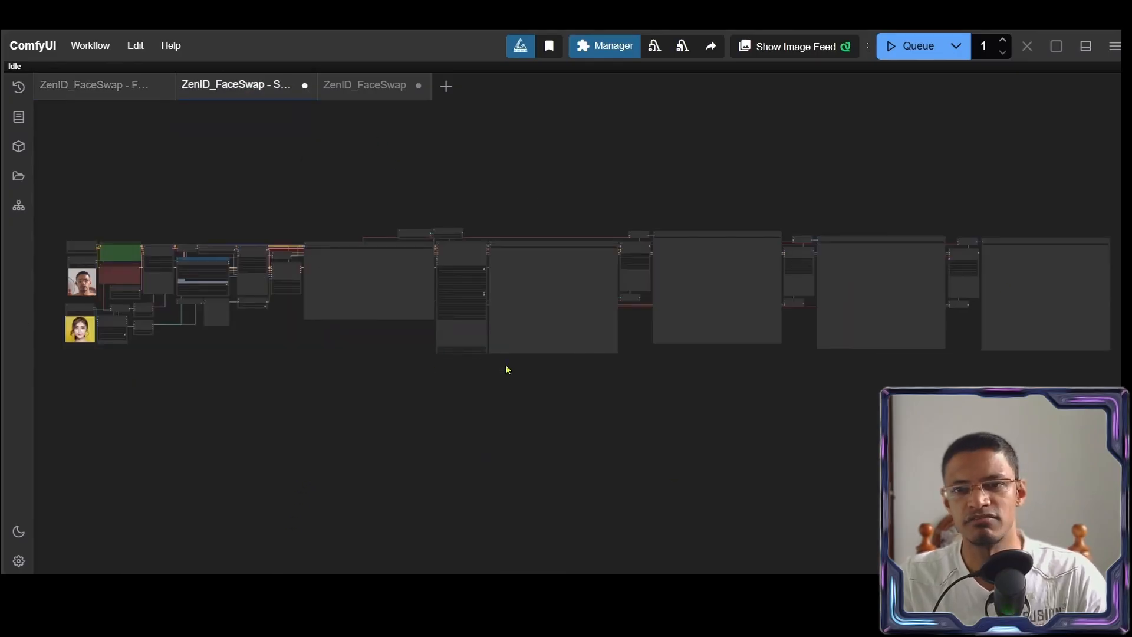
pyautogui.click(106, 86)
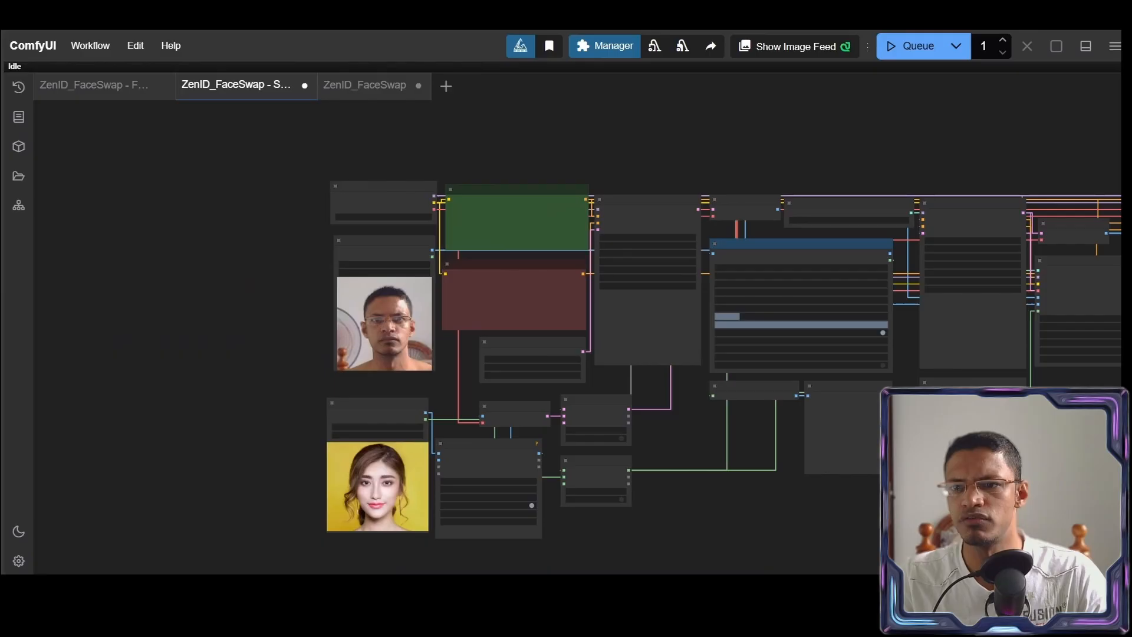
pyautogui.scroll(-4, 1010, 496)
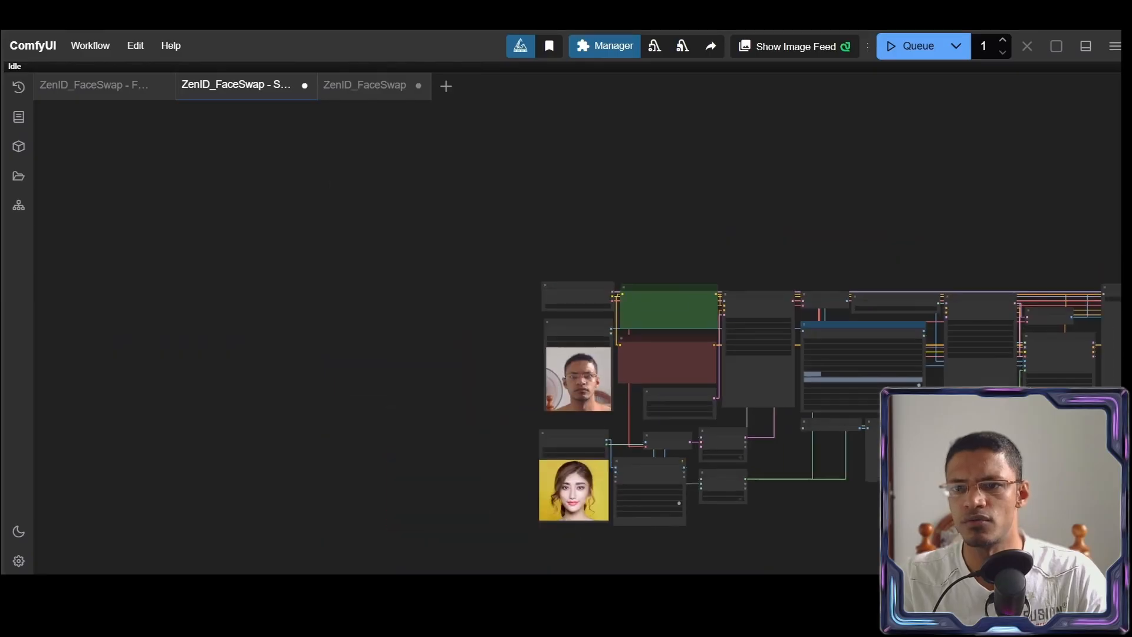
pyautogui.moveTo(1010, 487); pyautogui.dragTo(667, 410)
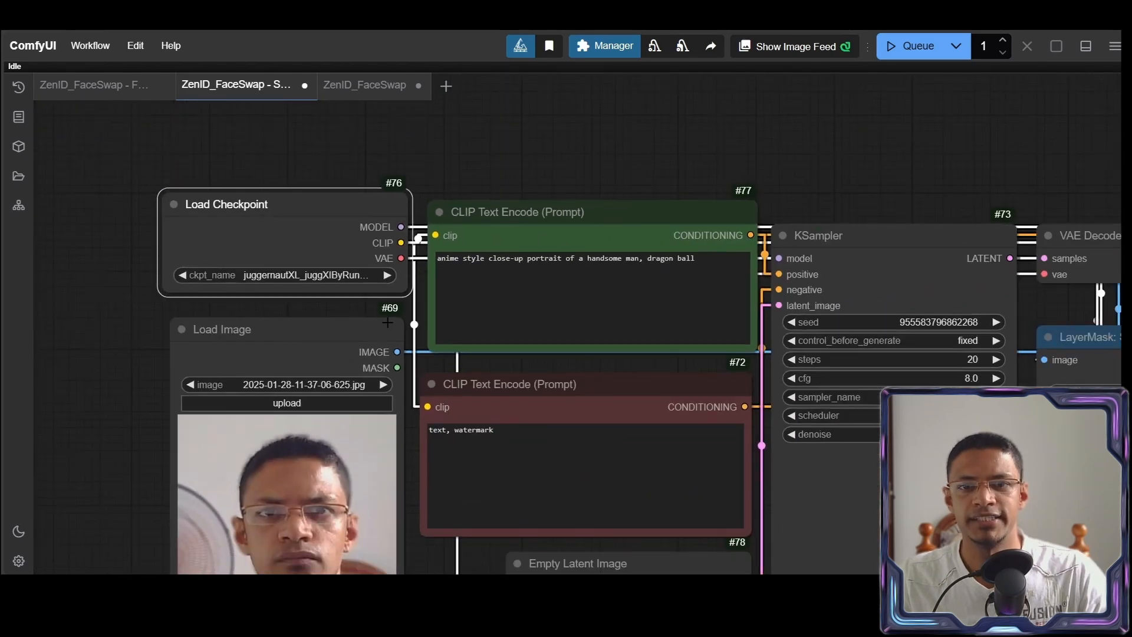
# Compare the ZenID_FaceSwap - S… positive prompt node with the ZenID FaceSwap and two Load Image nodes in the basic ZenID_FaceSwap workflow.
pyautogui.click(364, 92)
pyautogui.click(239, 85)
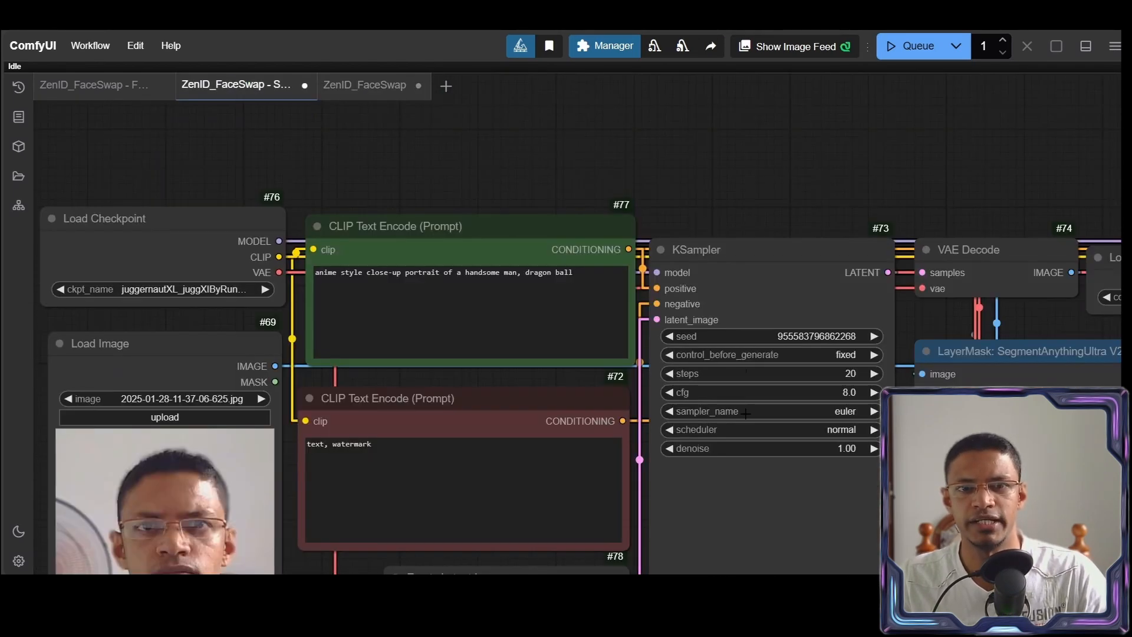
pyautogui.click(422, 224)
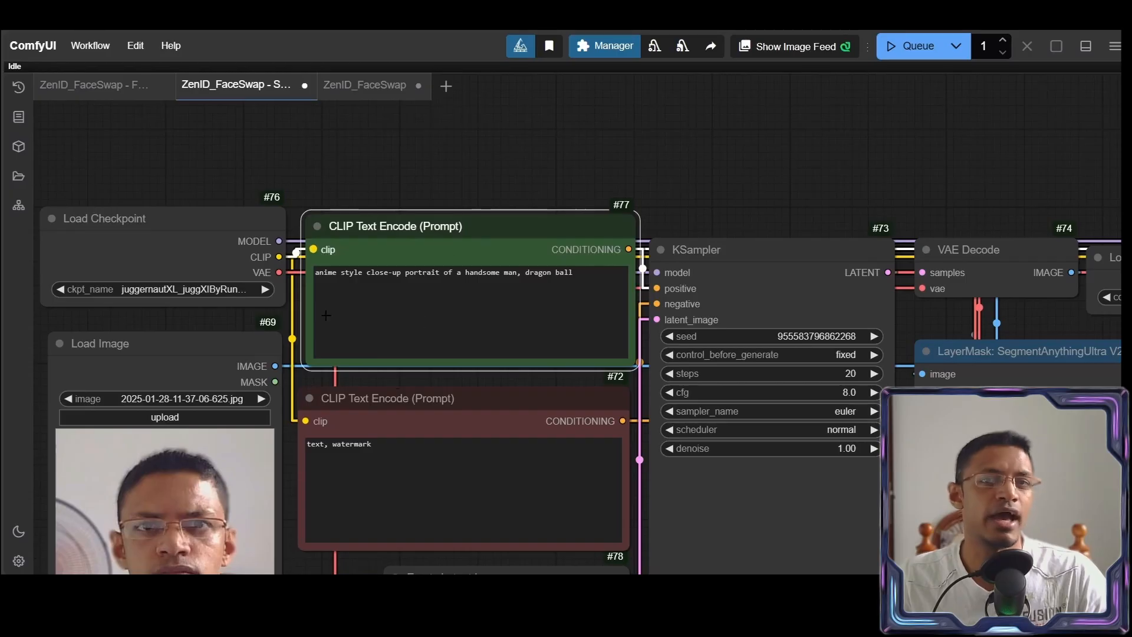
pyautogui.click(367, 94)
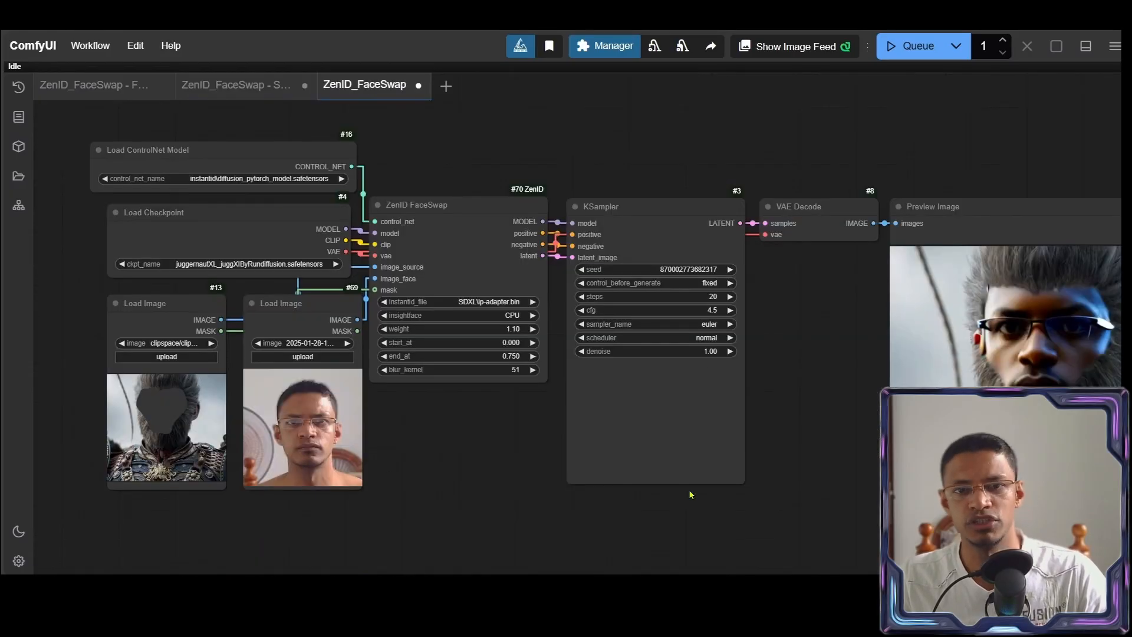
pyautogui.moveTo(439, 186); pyautogui.dragTo(538, 196)
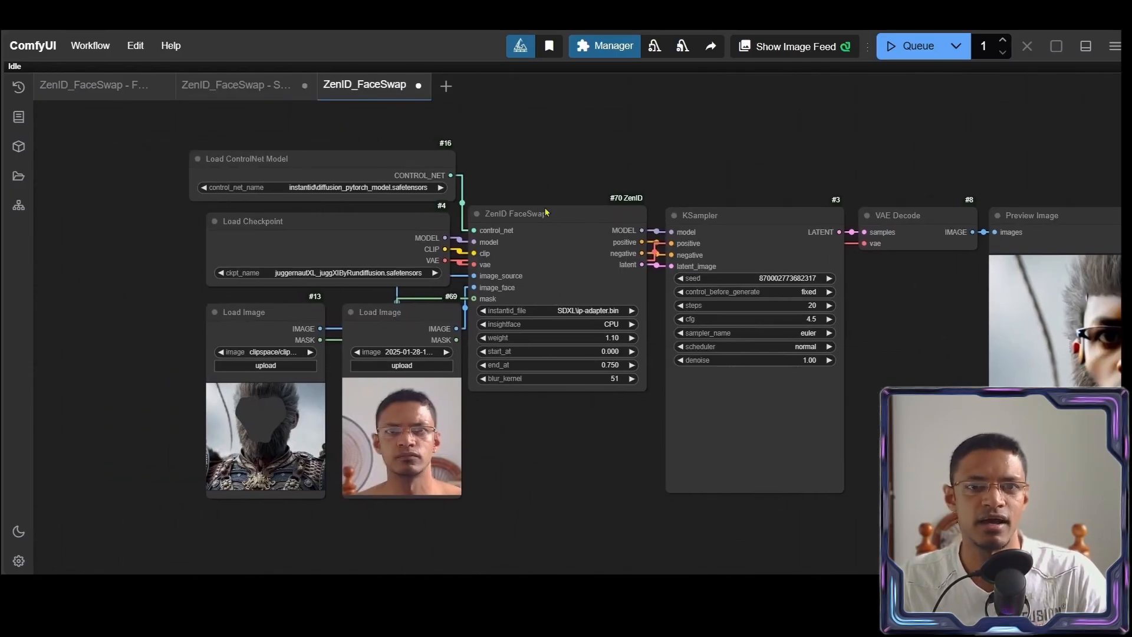
pyautogui.click(546, 212)
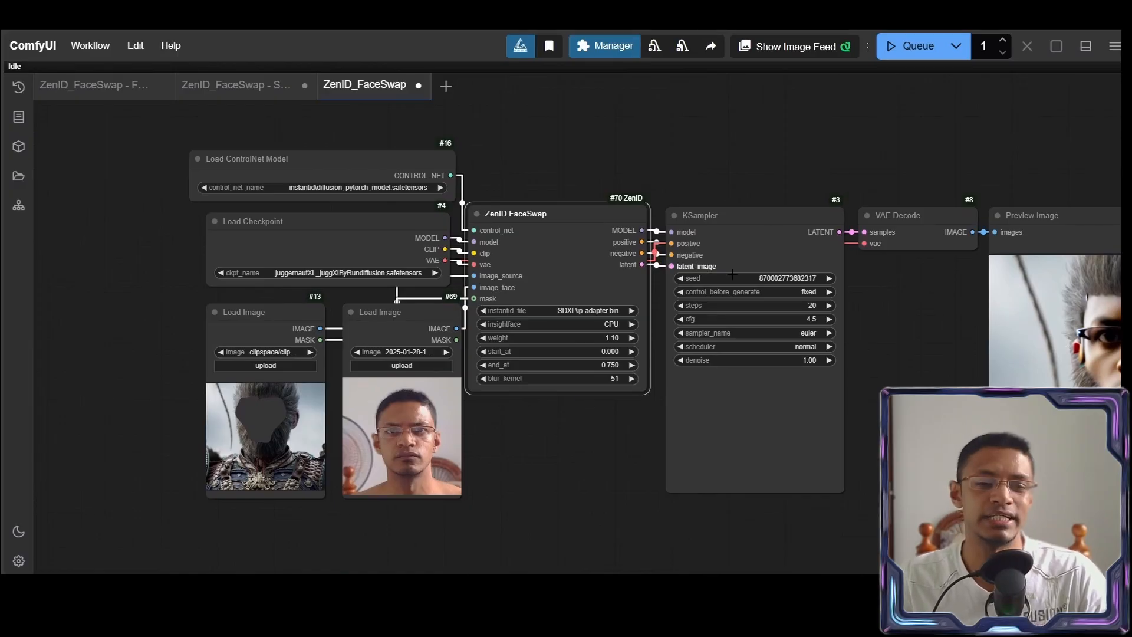
pyautogui.click(264, 334)
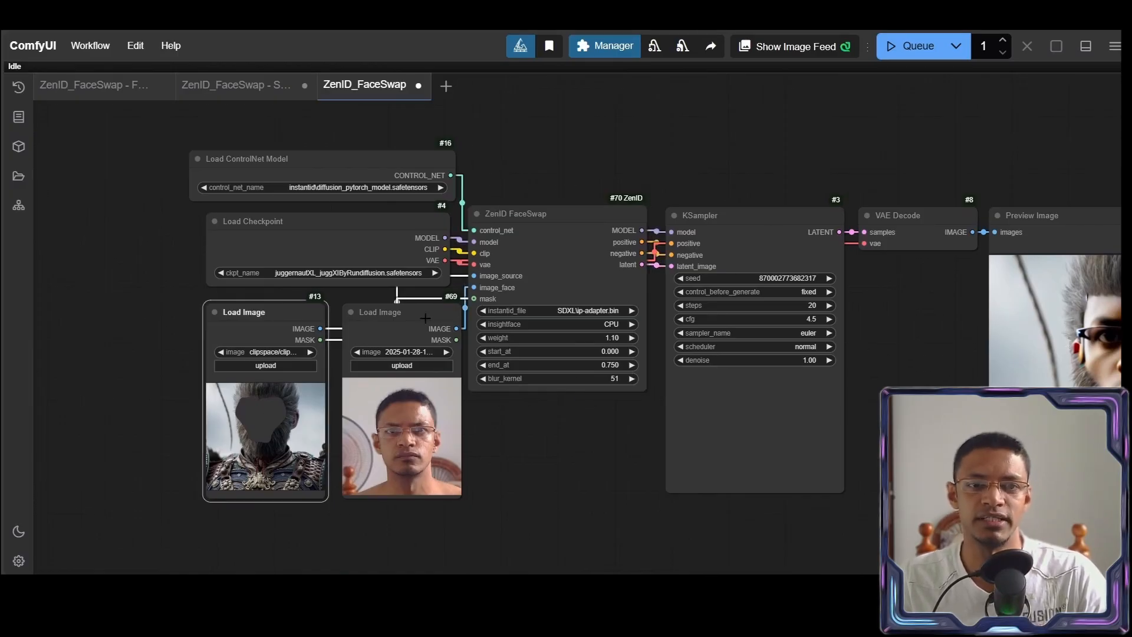
pyautogui.click(380, 326)
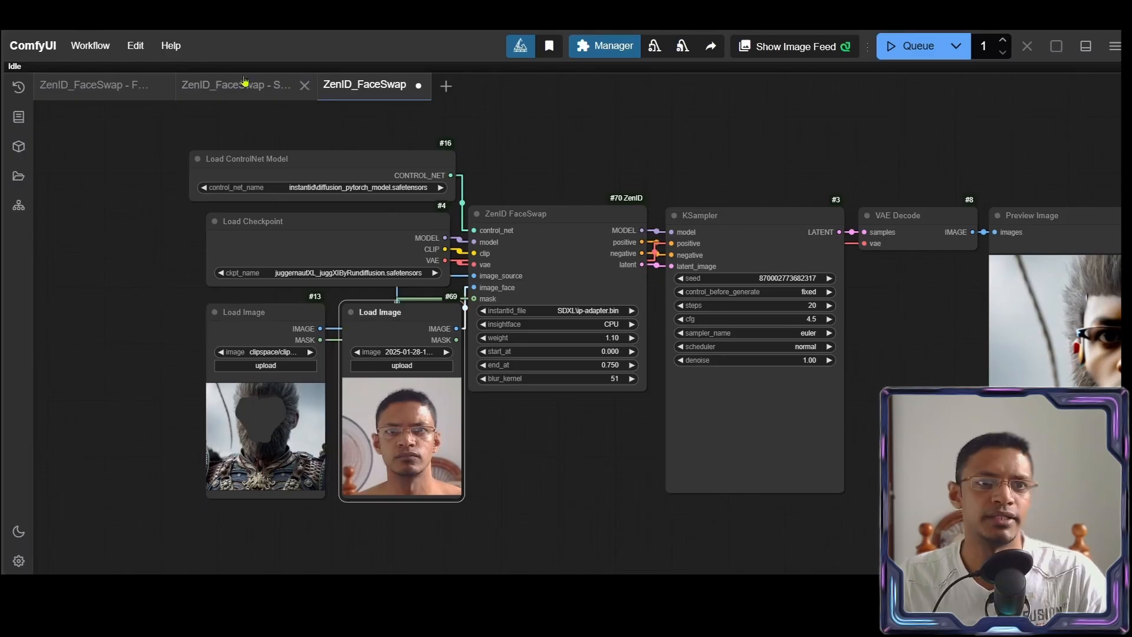
# In the ZenID_FaceSwap - S… workflow, replace "anime style" with "oil painting" in the positive prompt.
pyautogui.click(236, 85)
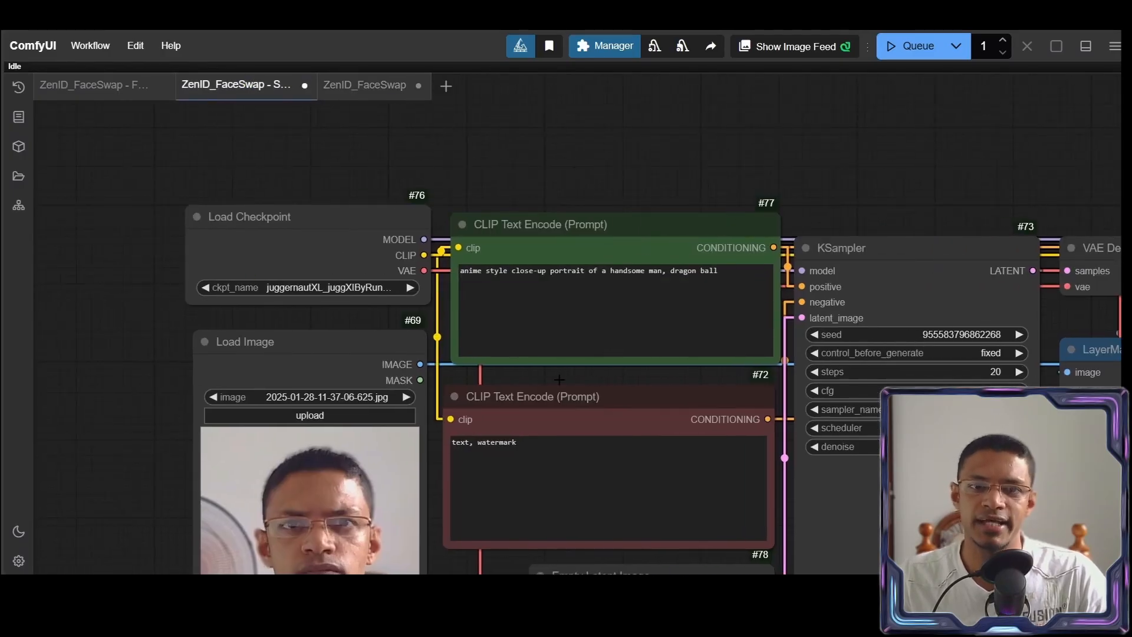
pyautogui.moveTo(412, 318); pyautogui.dragTo(588, 327)
pyautogui.scroll(10, 506, 223)
pyautogui.write('oil painting')
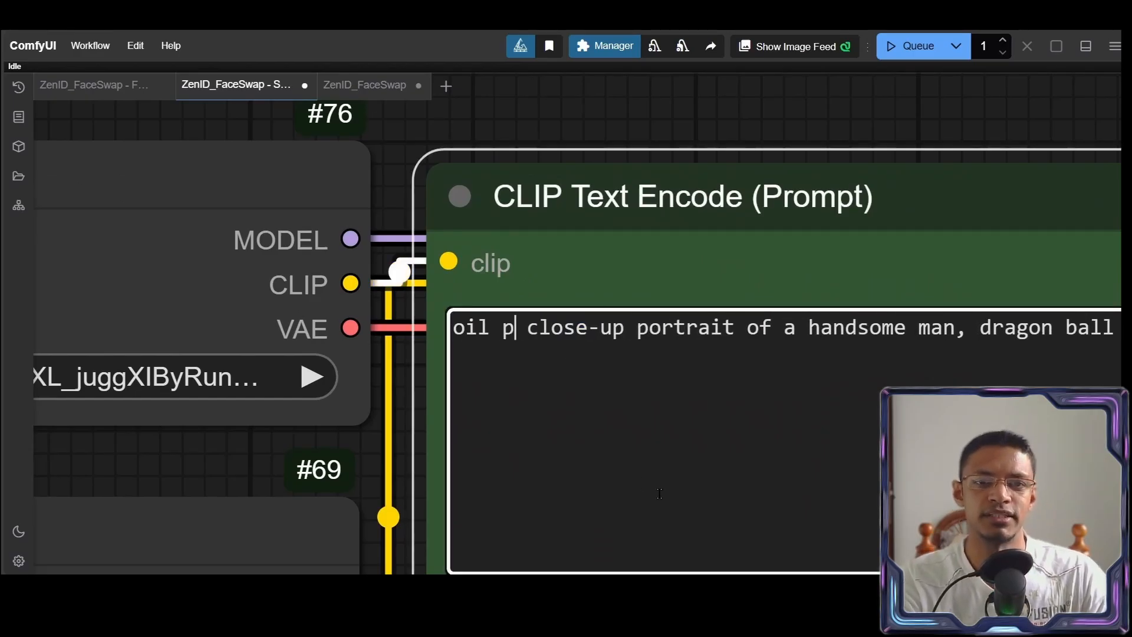
# Replace "oil painting" with "watercolor" at the start of the positive prompt.
pyautogui.press('BackSpace')
pyautogui.press('BackSpace')
pyautogui.press('BackSpace')
pyautogui.press('BackSpace')
pyautogui.press('BackSpace')
pyautogui.press('BackSpace')
pyautogui.press('BackSpace')
pyautogui.press('BackSpace')
pyautogui.press('BackSpace')
pyautogui.press('BackSpace')
pyautogui.press('BackSpace')
pyautogui.press('BackSpace')
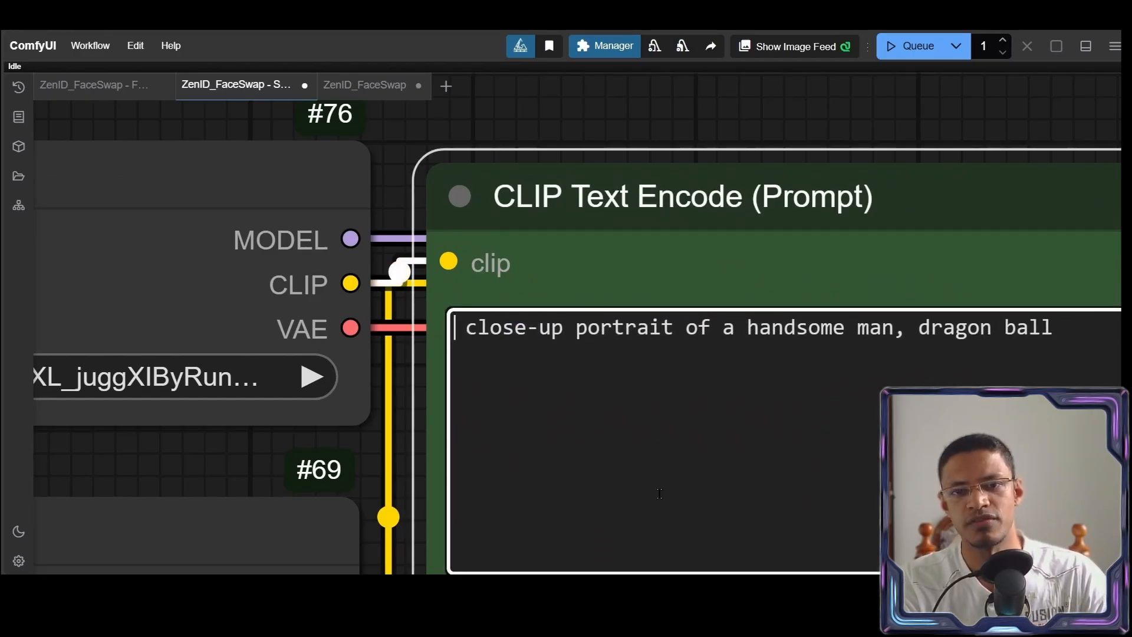
pyautogui.write('wt')
pyautogui.press('BackSpace')
pyautogui.write('atercolor')
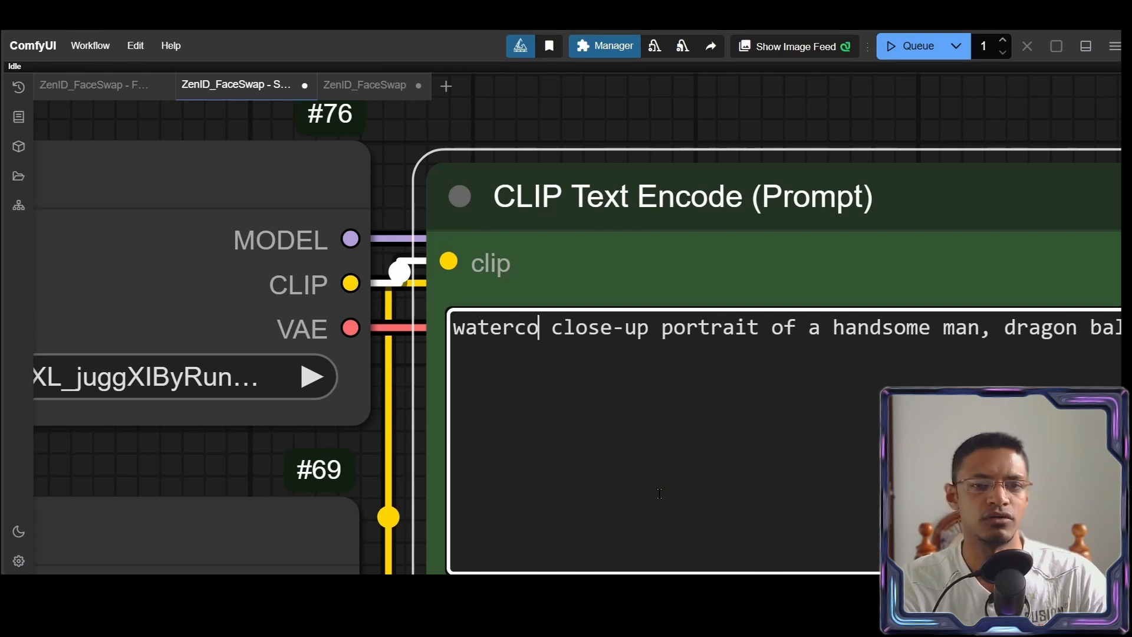
pyautogui.scroll(-6, 410, 241)
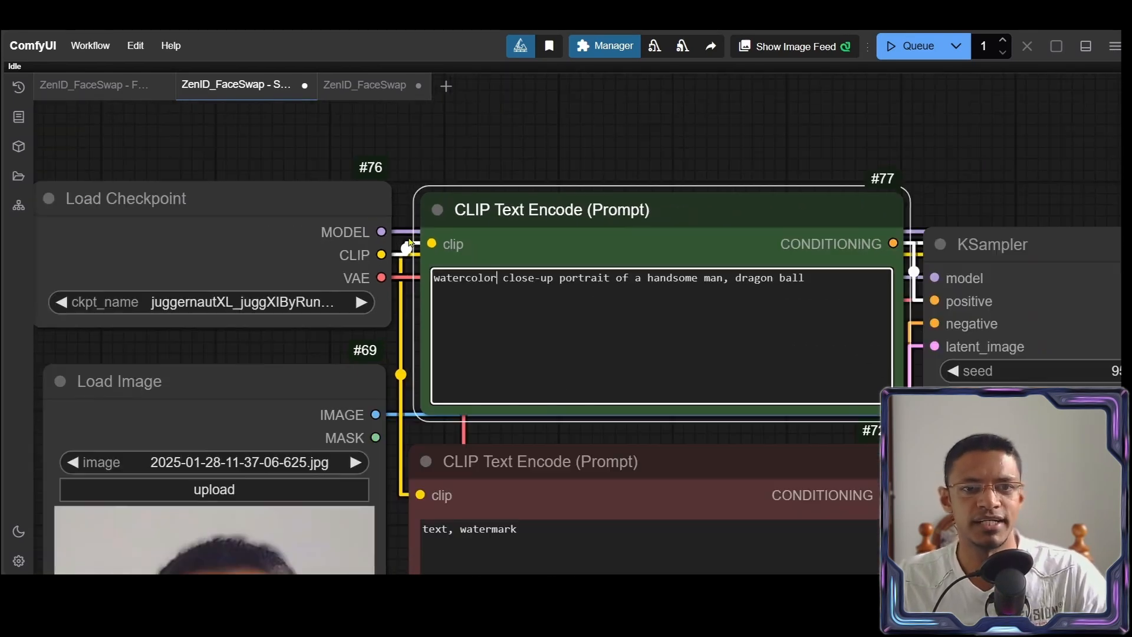
# Compare the face input image node with the masked source Load Image node in the basic ZenID_FaceSwap workflow.
pyautogui.moveTo(368, 354); pyautogui.dragTo(455, 284)
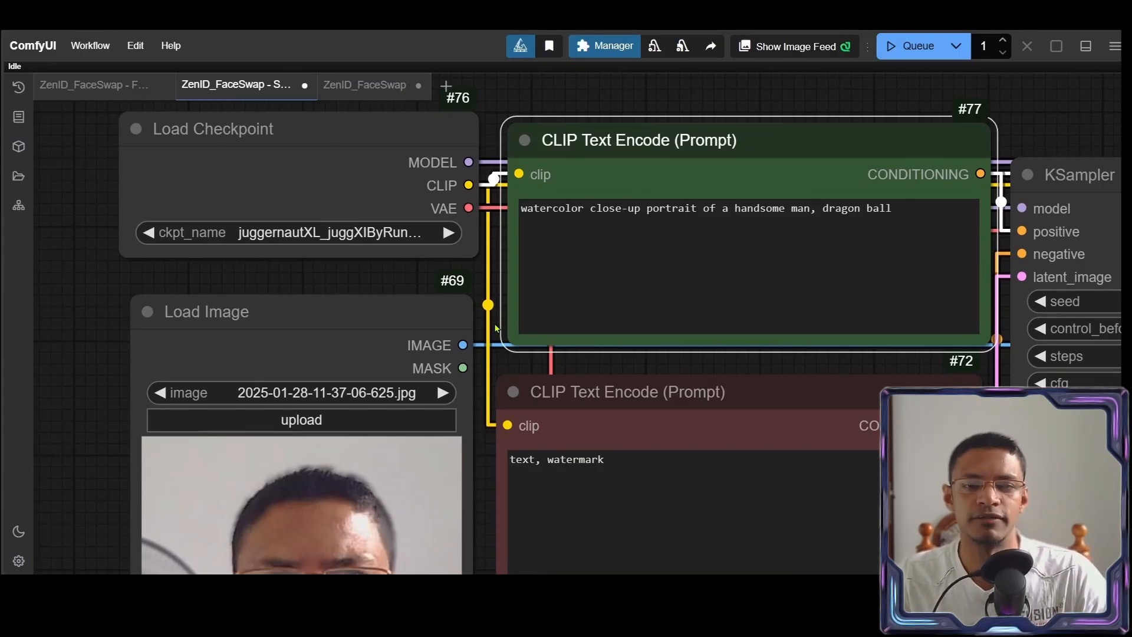
pyautogui.scroll(-2, 495, 328)
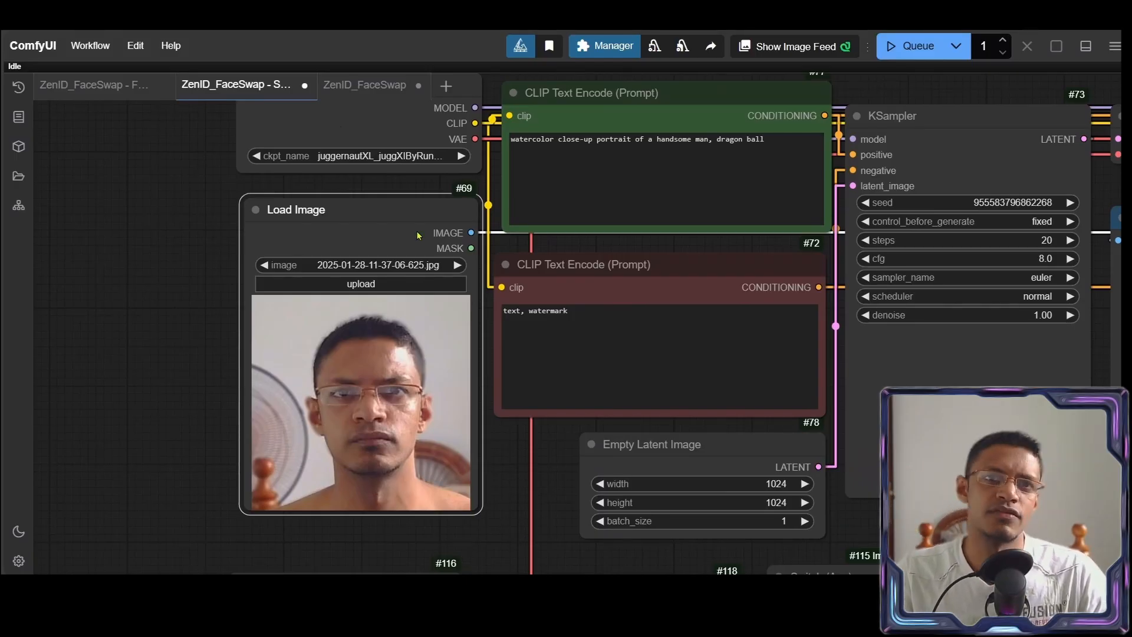
pyautogui.click(364, 85)
pyautogui.click(265, 356)
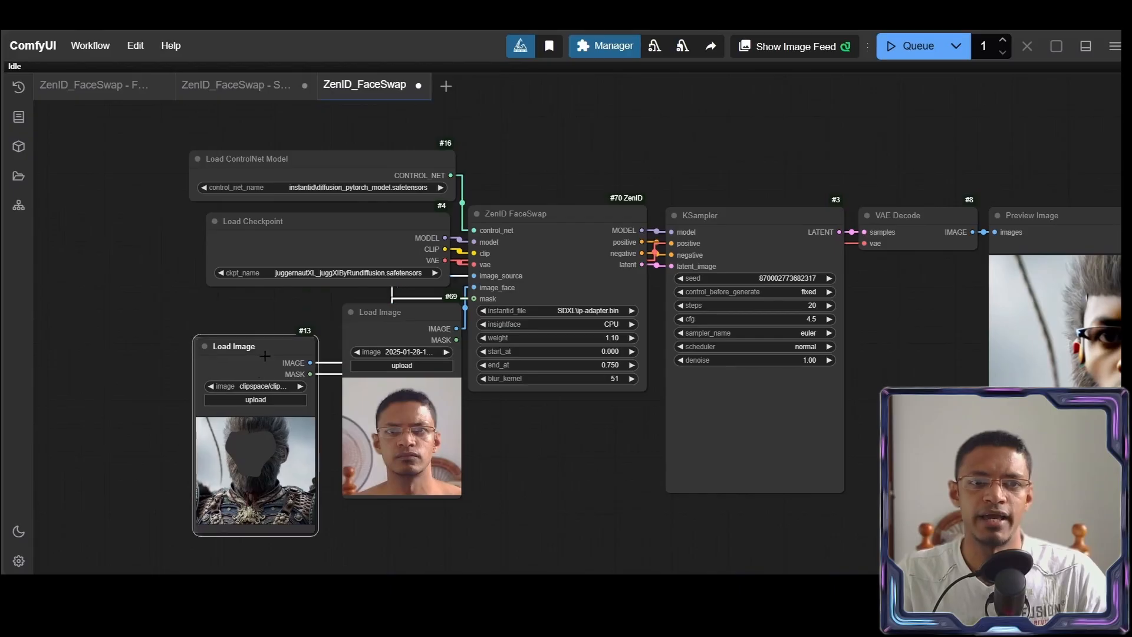
pyautogui.moveTo(264, 357); pyautogui.dragTo(281, 328)
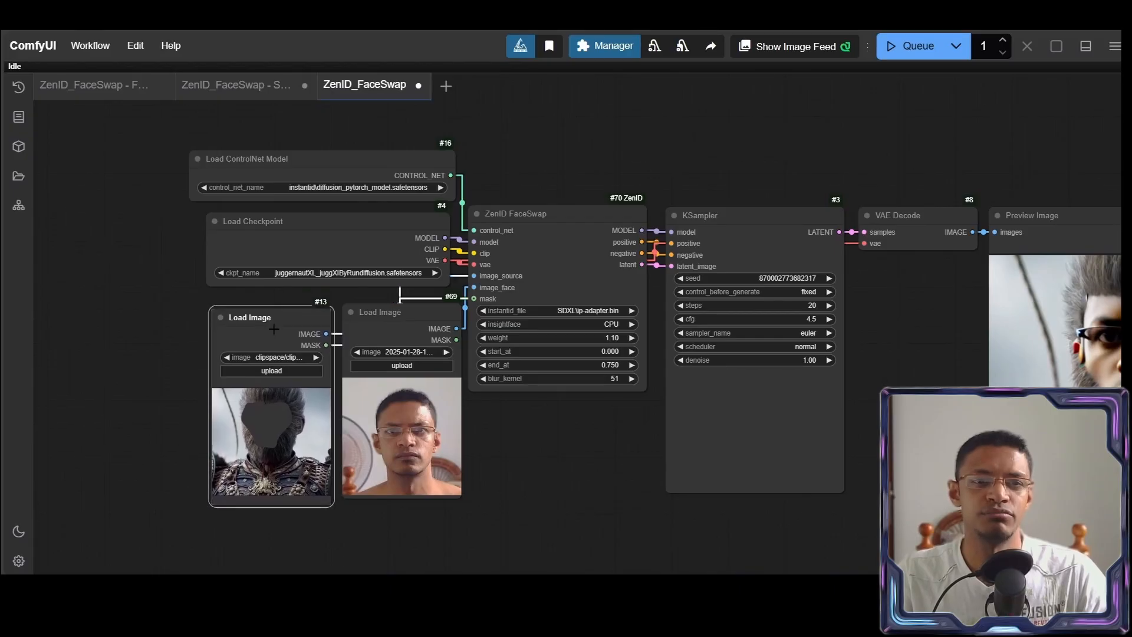
# Back in the ZenID_FaceSwap - S… workflow, load blackwukong.png in the Load Image node that feeds Resize Image.
pyautogui.click(236, 85)
pyautogui.moveTo(354, 131)
pyautogui.mouseDown()
pyautogui.moveTo(334, 156)
pyautogui.moveTo(338, 139)
pyautogui.mouseUp()
pyautogui.click(423, 200)
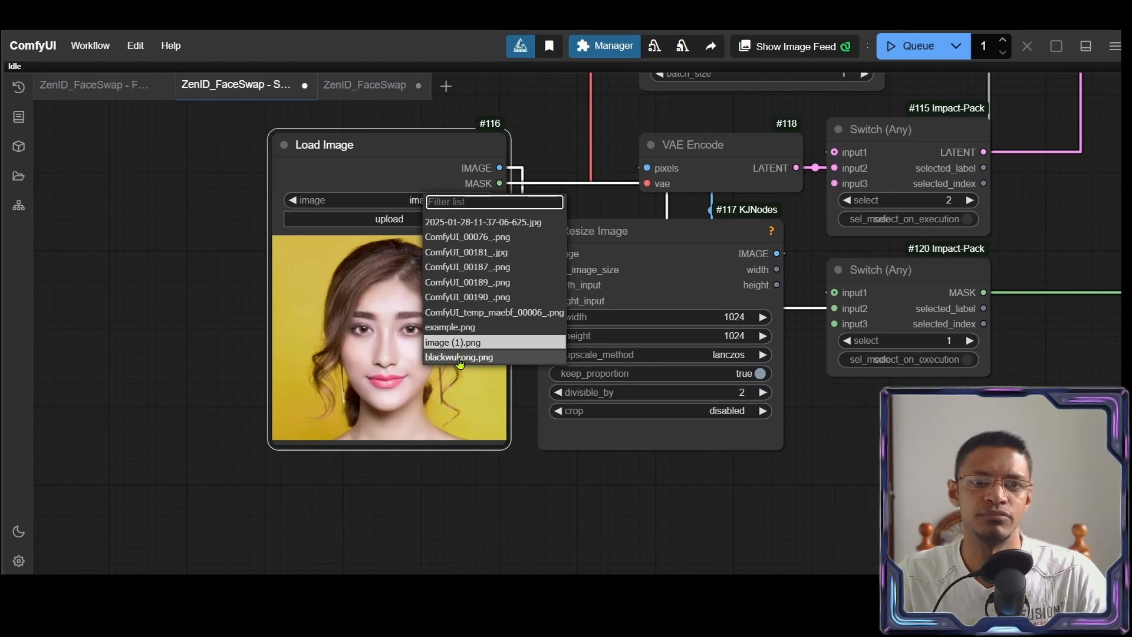
pyautogui.click(460, 358)
pyautogui.moveTo(401, 243); pyautogui.dragTo(417, 235)
pyautogui.moveTo(609, 209); pyautogui.dragTo(563, 235)
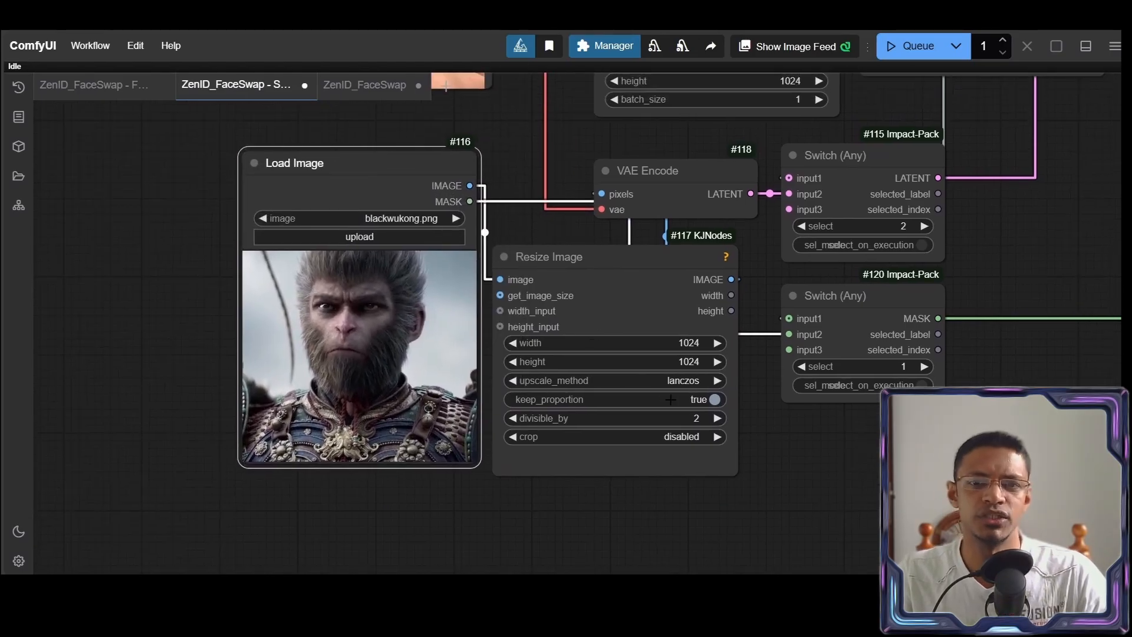
# Examine how the source image passes through the Resize Image, VAE Encode and Switch (Any) nodes.
pyautogui.moveTo(760, 389); pyautogui.dragTo(673, 390)
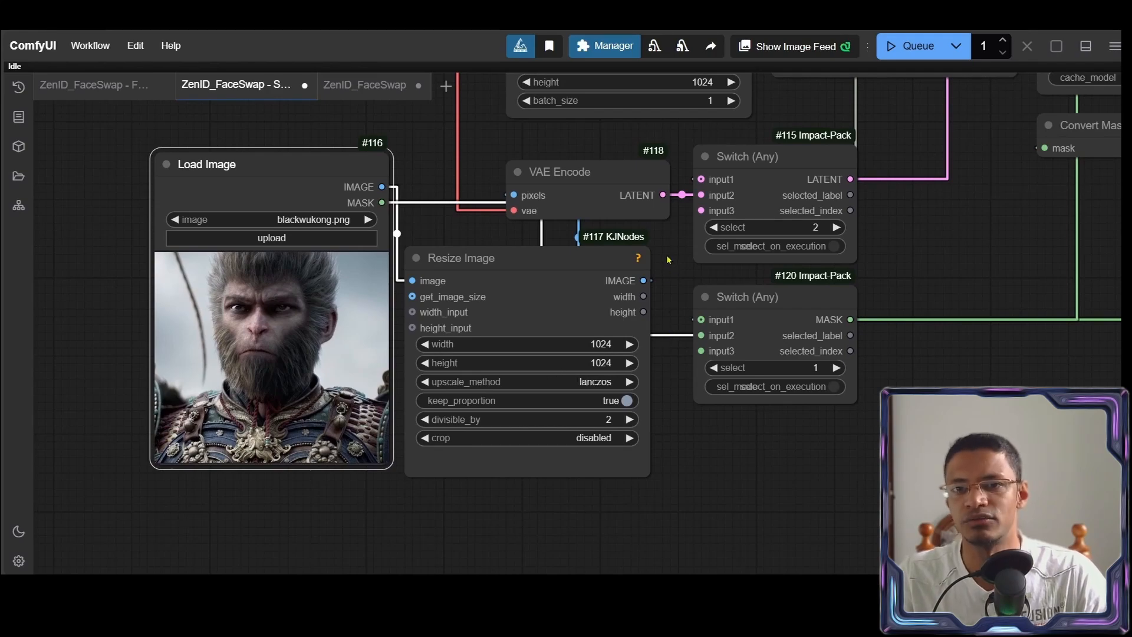
pyautogui.scroll(-9, 669, 260)
pyautogui.moveTo(668, 260); pyautogui.dragTo(654, 472)
pyautogui.scroll(12, 427, 264)
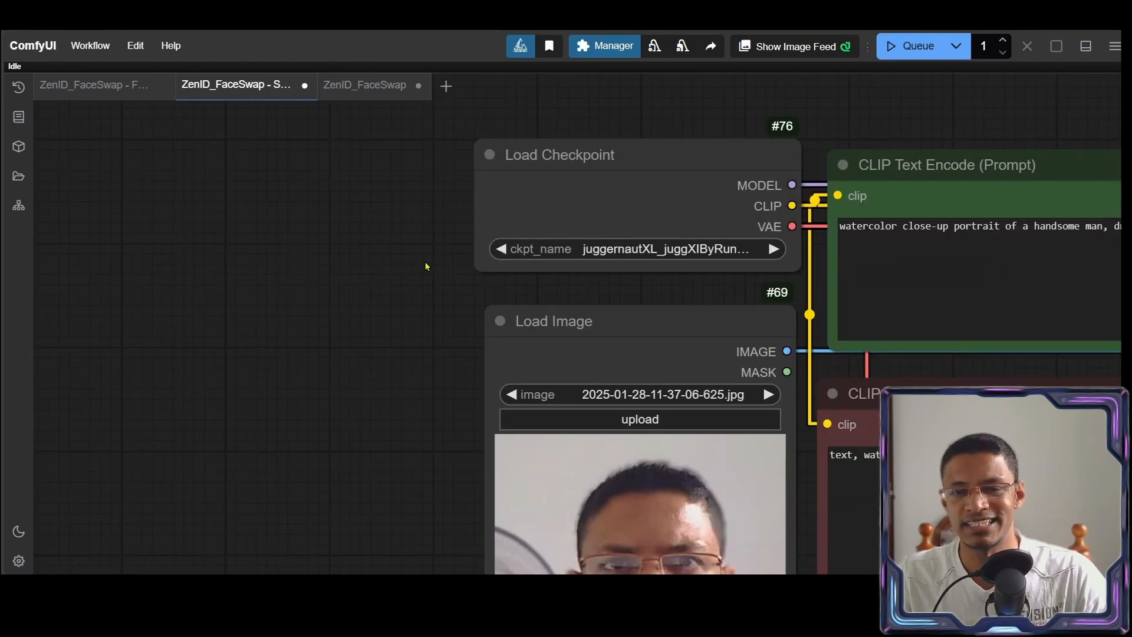
pyautogui.scroll(-6, 426, 266)
pyautogui.moveTo(679, 525); pyautogui.dragTo(584, 240)
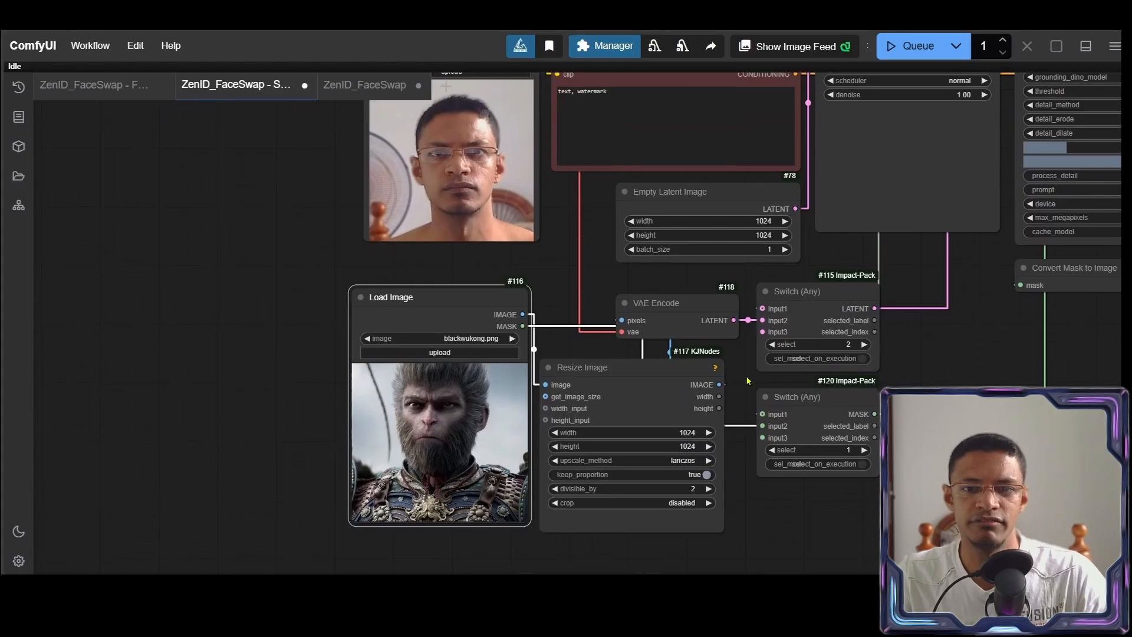
pyautogui.scroll(4, 744, 419)
pyautogui.scroll(1, 744, 419)
pyautogui.moveTo(716, 466); pyautogui.dragTo(723, 350)
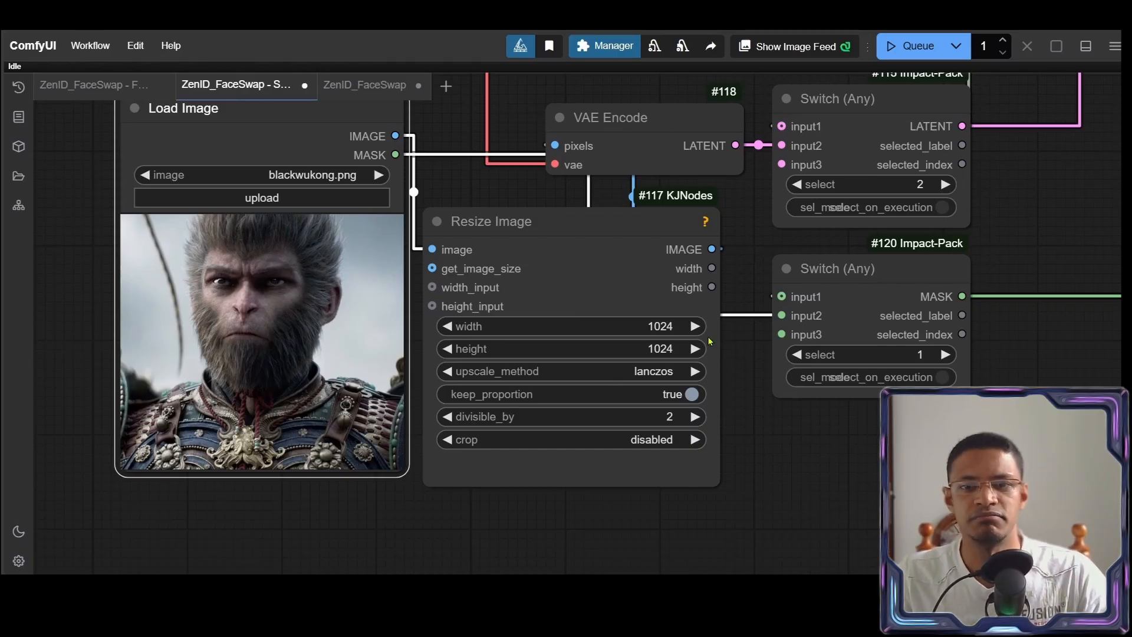
# Examine the face input image, the positive and negative prompt nodes and the Empty Latent Image settings.
pyautogui.scroll(-9, 555, 555)
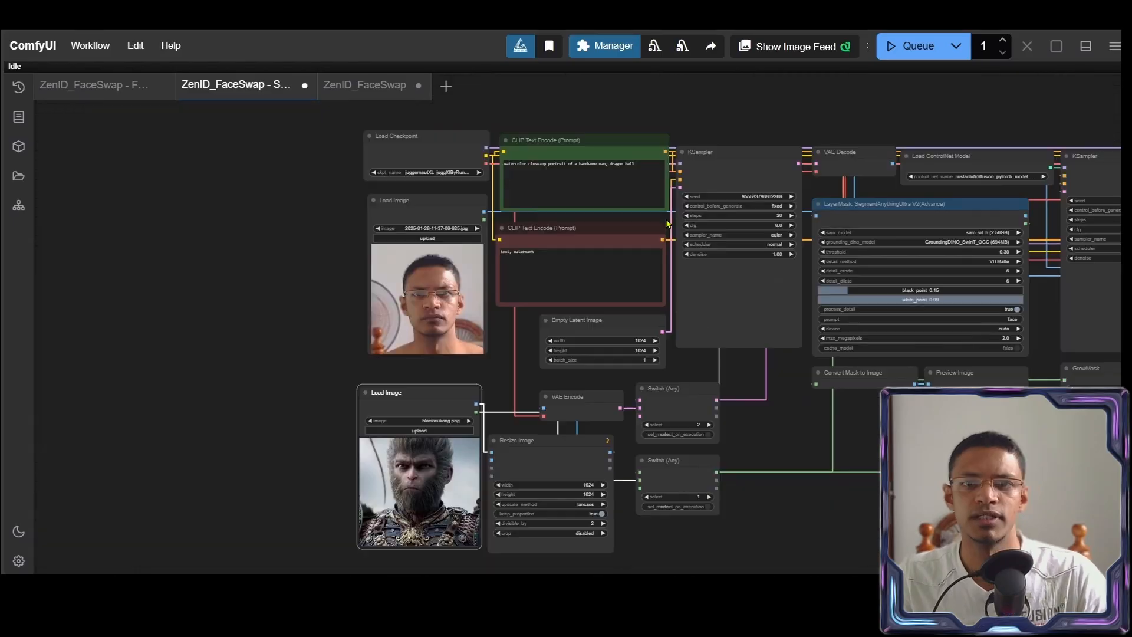
pyautogui.scroll(7, 668, 213)
pyautogui.moveTo(677, 228); pyautogui.dragTo(657, 288)
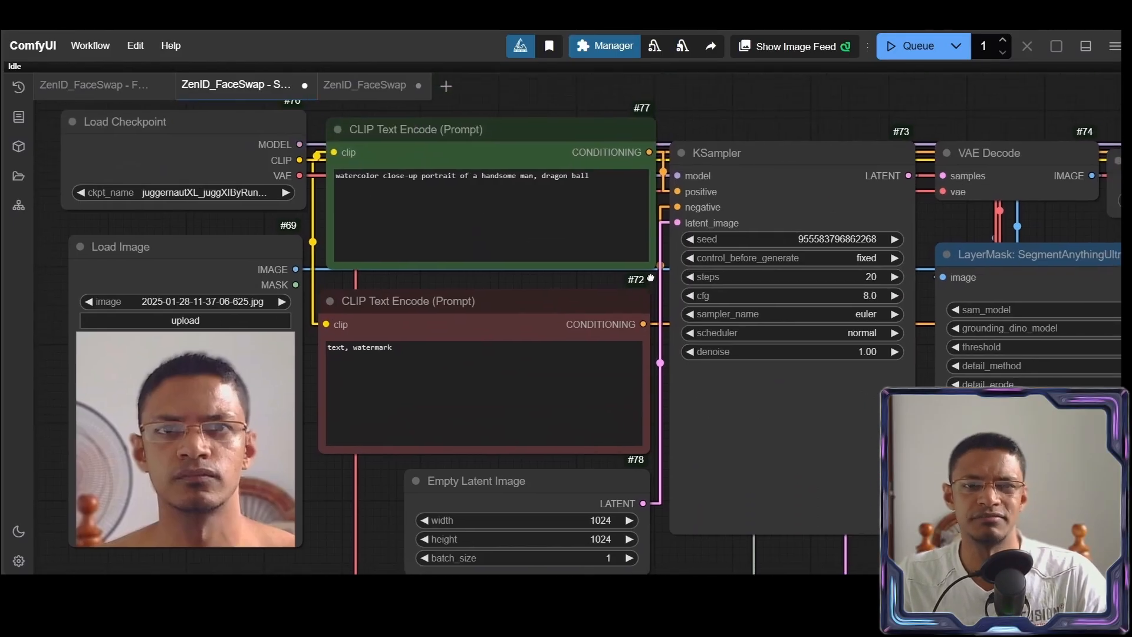
pyautogui.moveTo(346, 287); pyautogui.dragTo(415, 310)
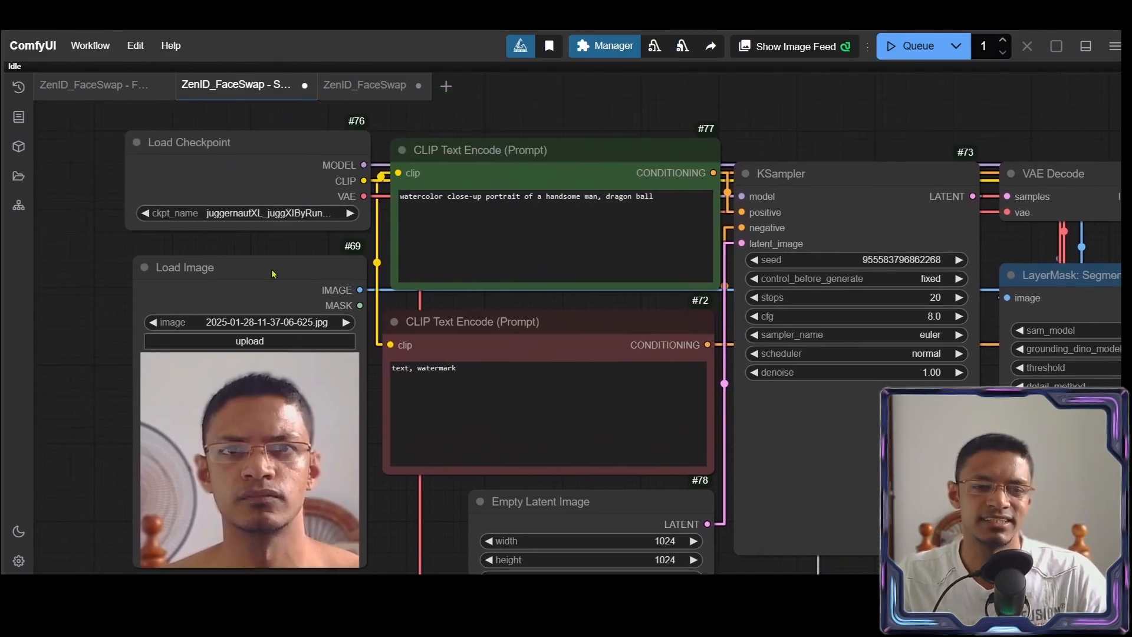
pyautogui.click(484, 321)
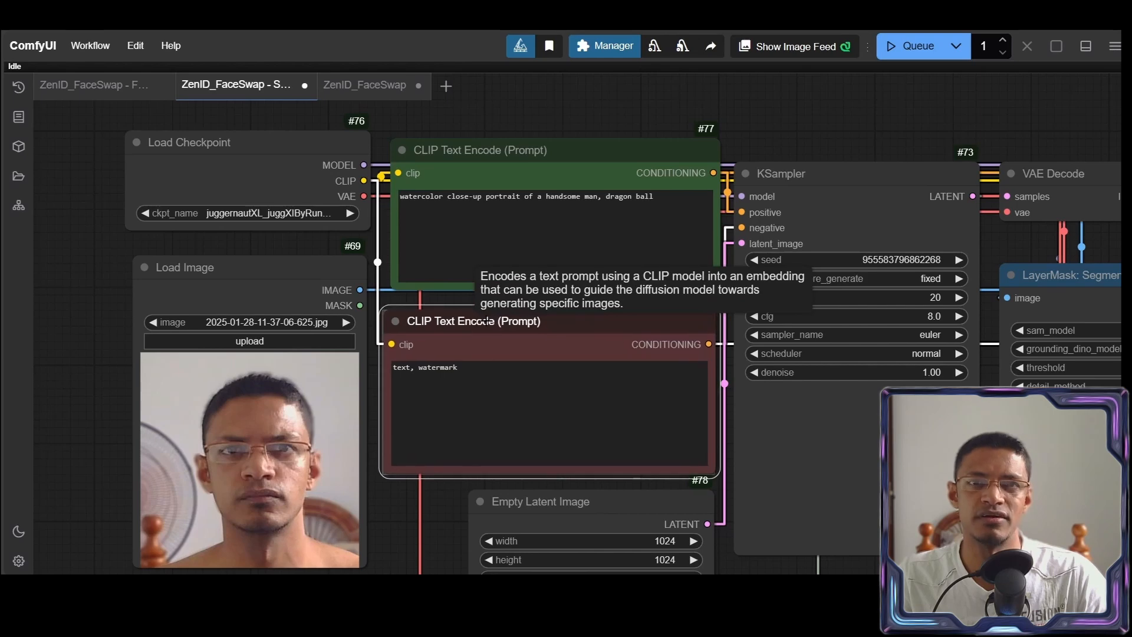
pyautogui.moveTo(486, 320); pyautogui.dragTo(493, 320)
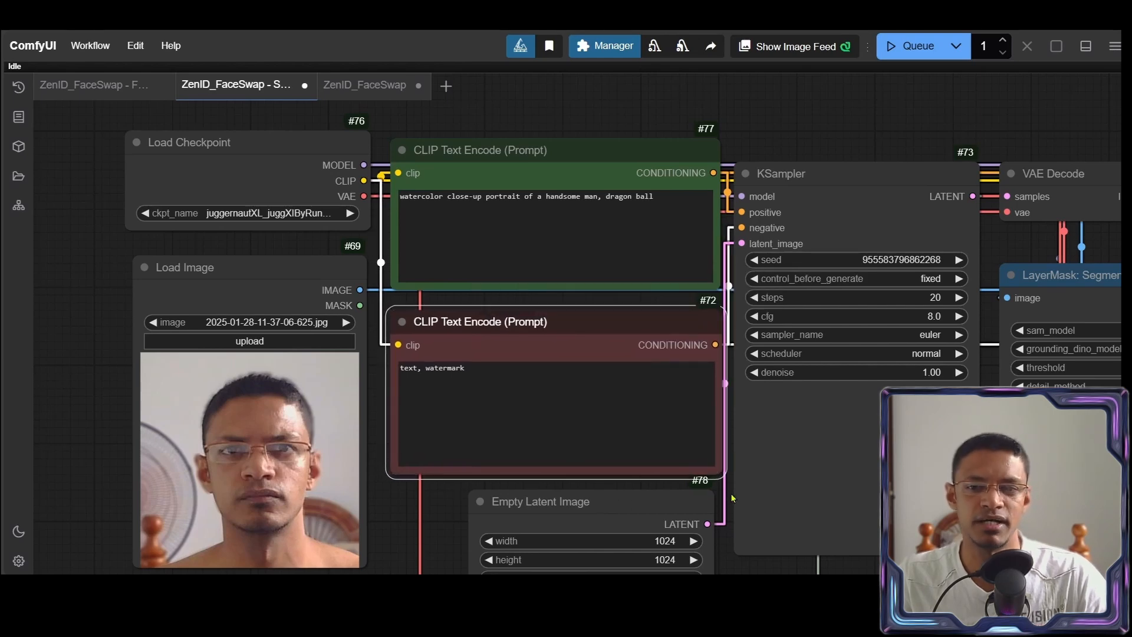
pyautogui.moveTo(731, 498); pyautogui.dragTo(721, 468)
pyautogui.moveTo(309, 550); pyautogui.dragTo(329, 490)
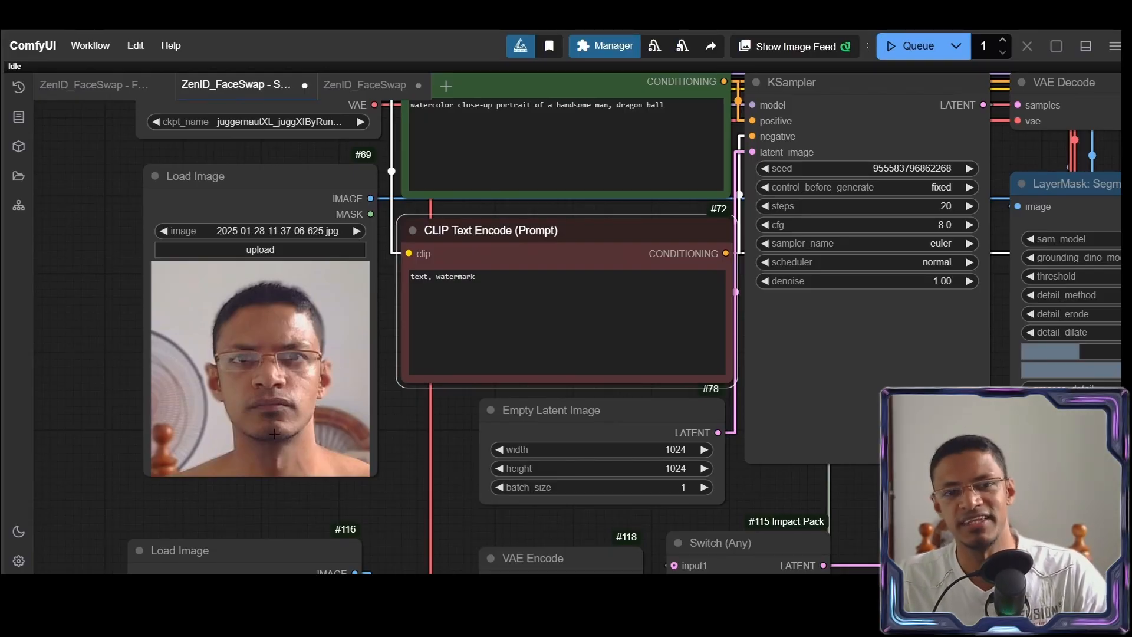
pyautogui.moveTo(403, 431); pyautogui.dragTo(396, 466)
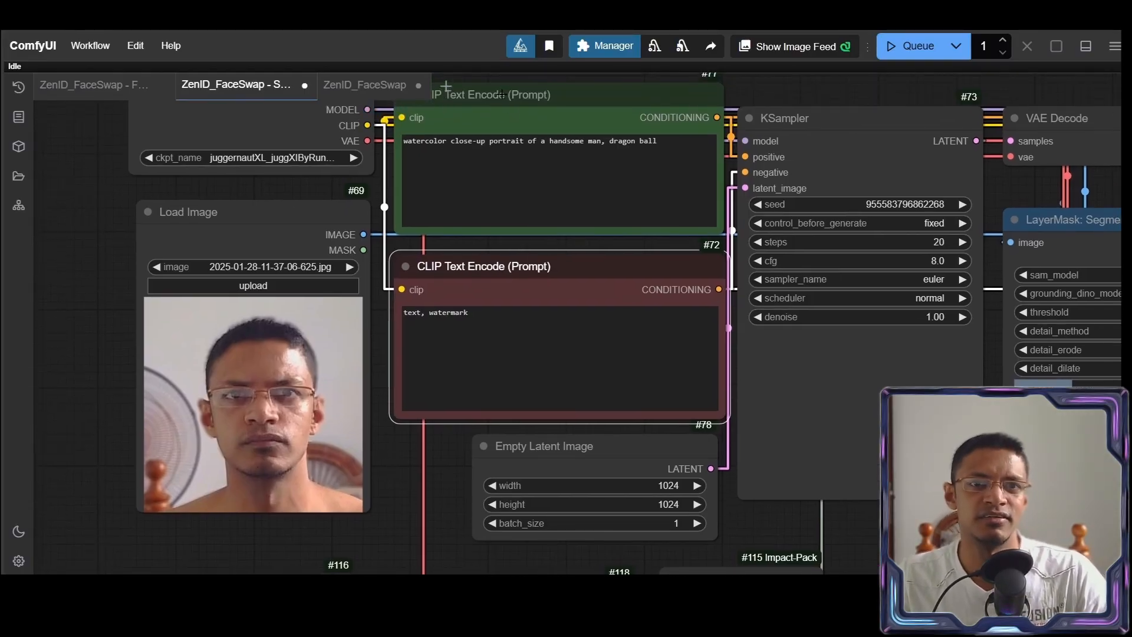
pyautogui.moveTo(258, 204); pyautogui.dragTo(303, 216)
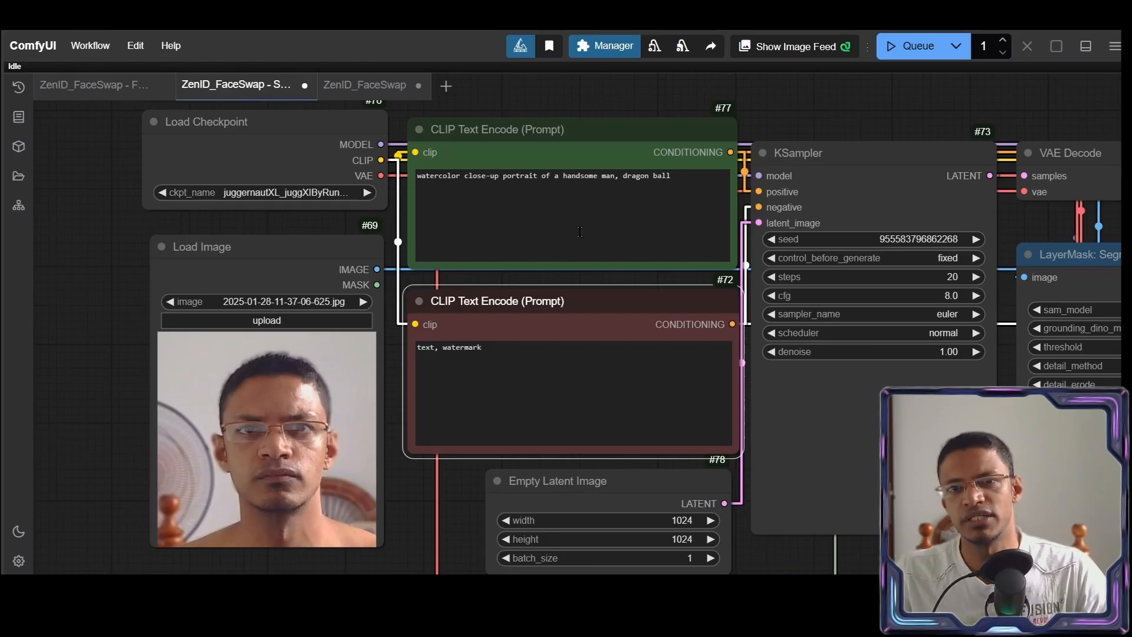
# Replace "dragon ball" with "sniling" at the end of the positive prompt.
pyautogui.moveTo(572, 175); pyautogui.dragTo(710, 171)
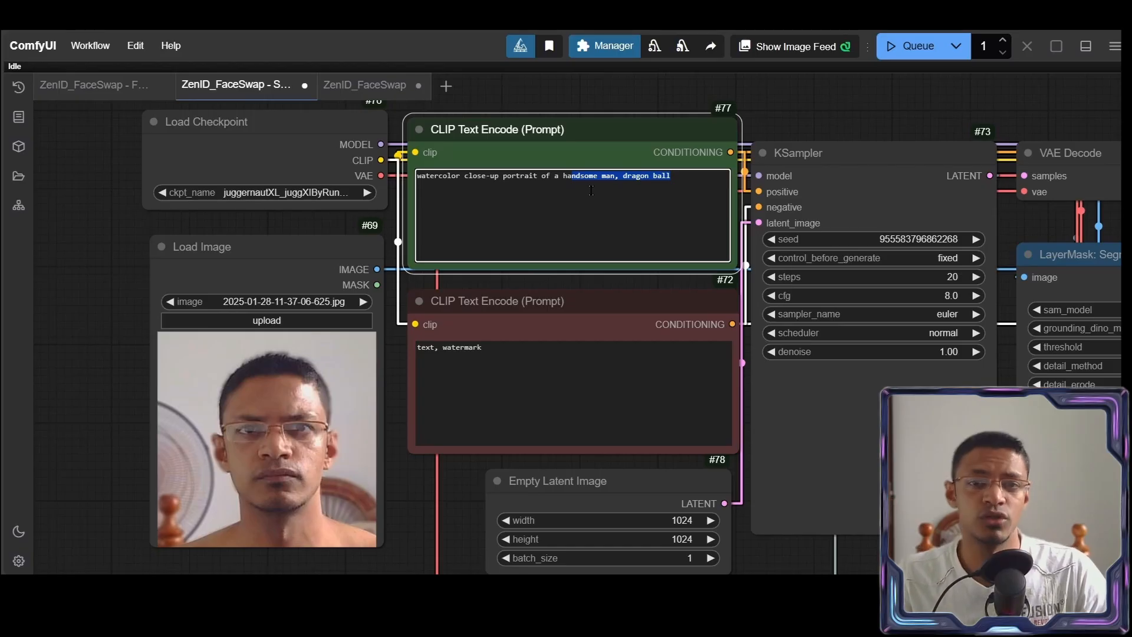
pyautogui.click(639, 214)
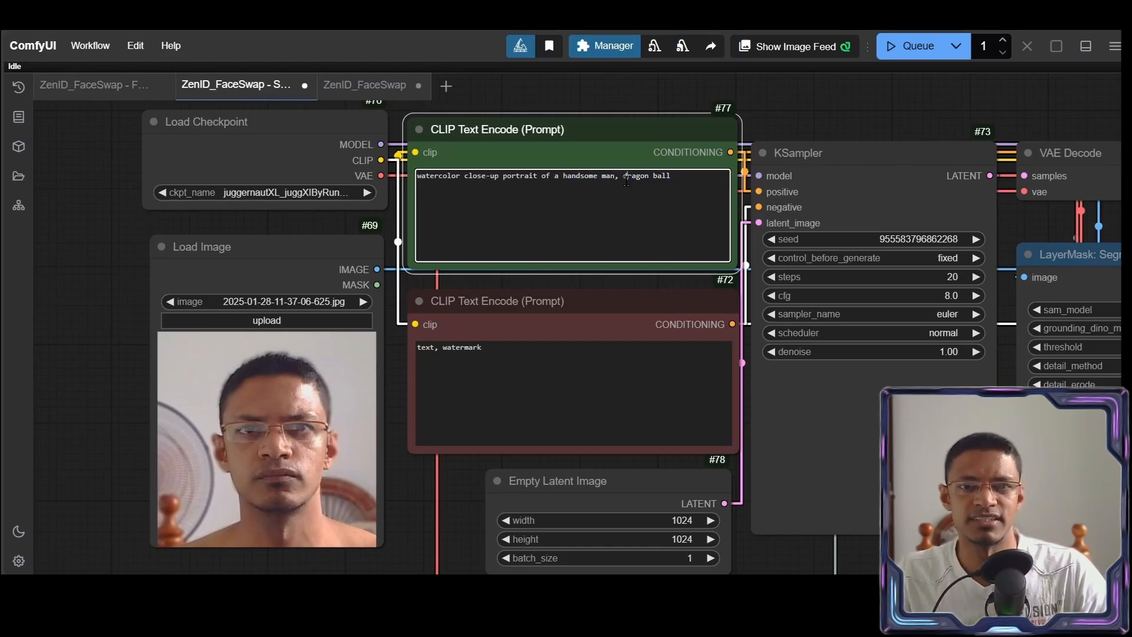
pyautogui.press('BackSpace')
pyautogui.press('BackSpace')
pyautogui.press('BackSpace')
pyautogui.press('BackSpace')
pyautogui.press('BackSpace')
pyautogui.press('BackSpace')
pyautogui.press('BackSpace')
pyautogui.press('BackSpace')
pyautogui.press('BackSpace')
pyautogui.press('BackSpace')
pyautogui.press('BackSpace')
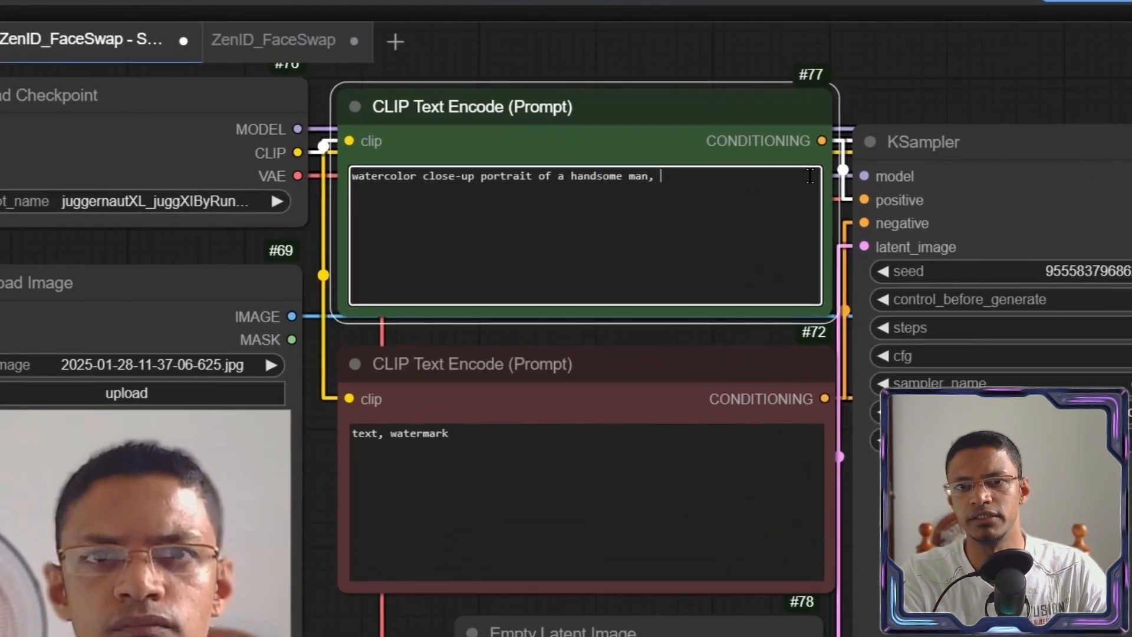
pyautogui.write('snilin')
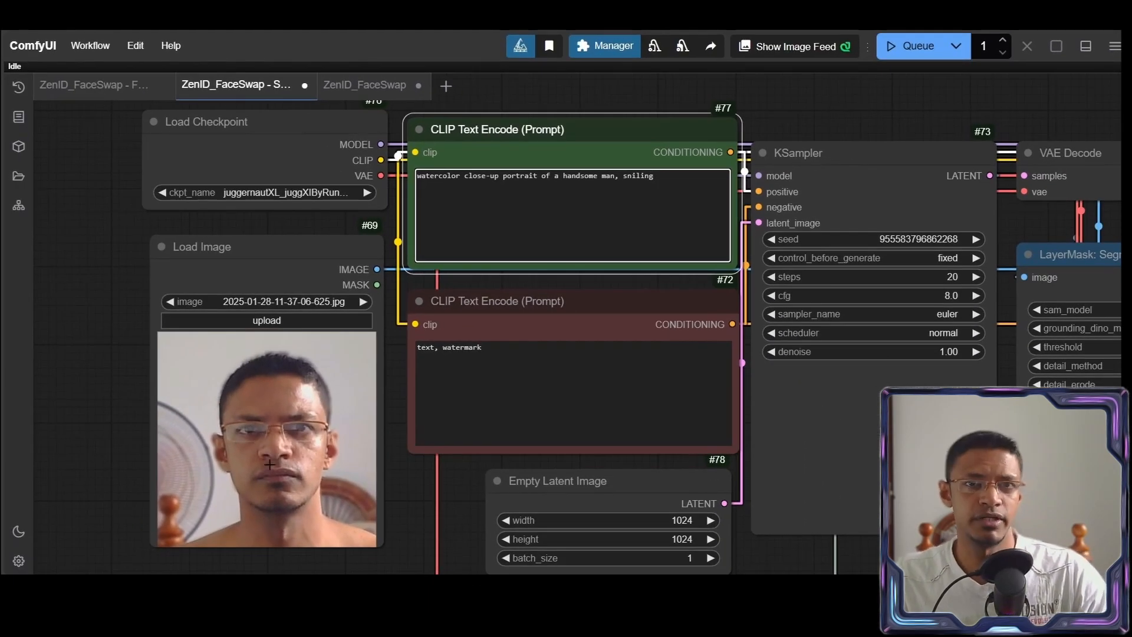
pyautogui.scroll(5, 665, 136)
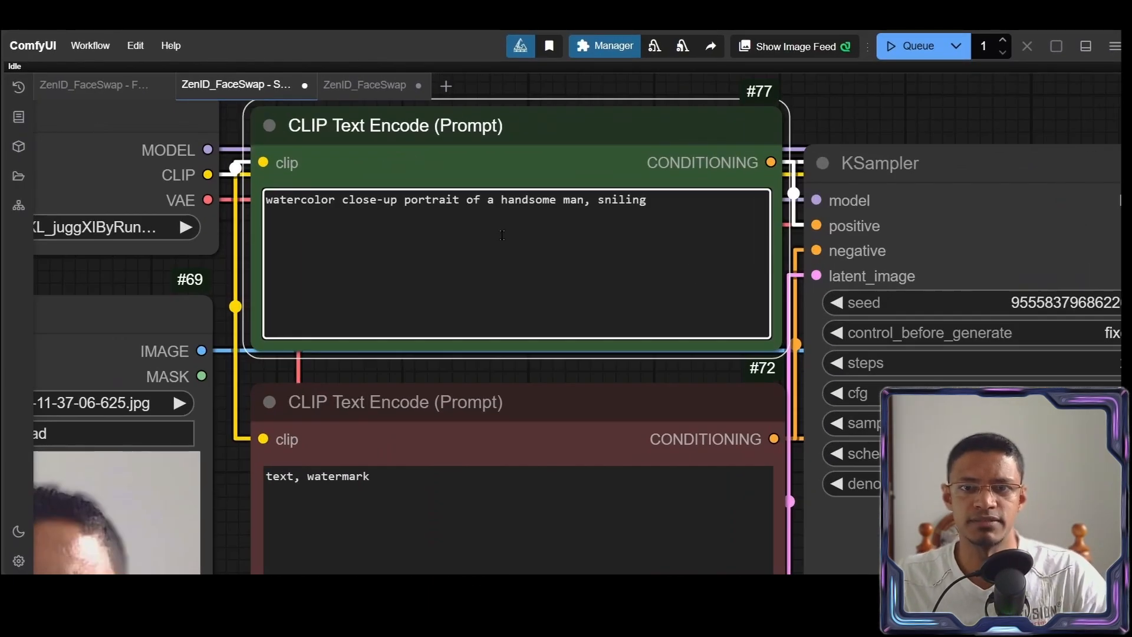
# Correct "sniling" to "smiling" at the end of the positive prompt.
pyautogui.press('Left')
pyautogui.press('Left')
pyautogui.press('Left')
pyautogui.press('Left')
pyautogui.press('Left')
pyautogui.press('Left')
pyautogui.press('Delete')
pyautogui.write('m')
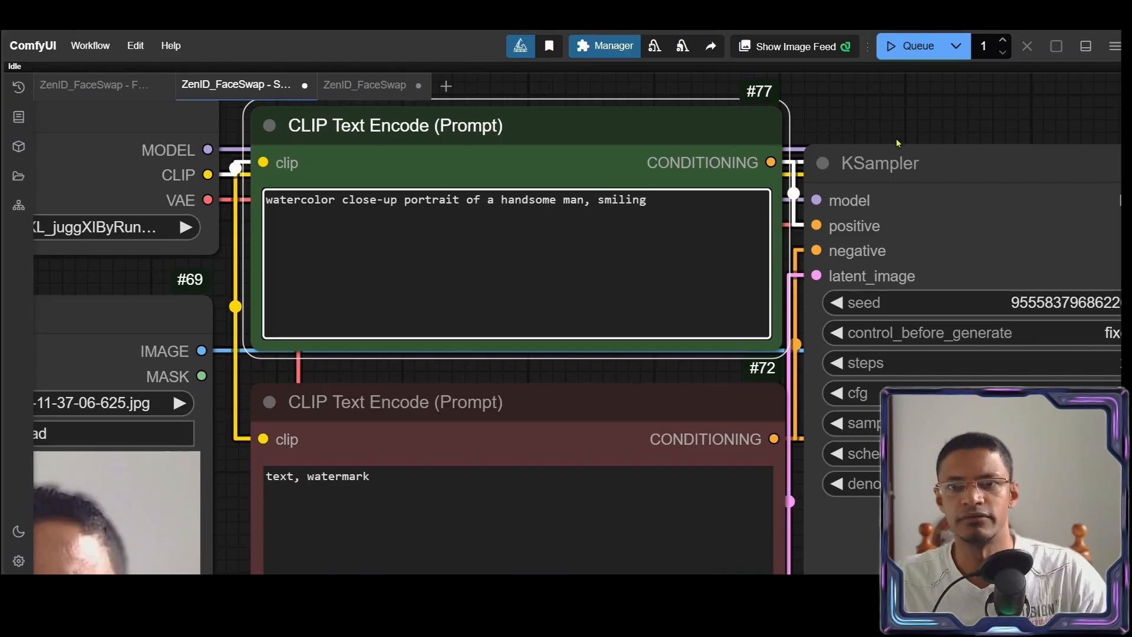
# Check the first KSampler and the source image nodes, and nudge the Empty Latent Image node beneath the negative prompt node.
pyautogui.scroll(-5, 558, 208)
pyautogui.click(584, 147)
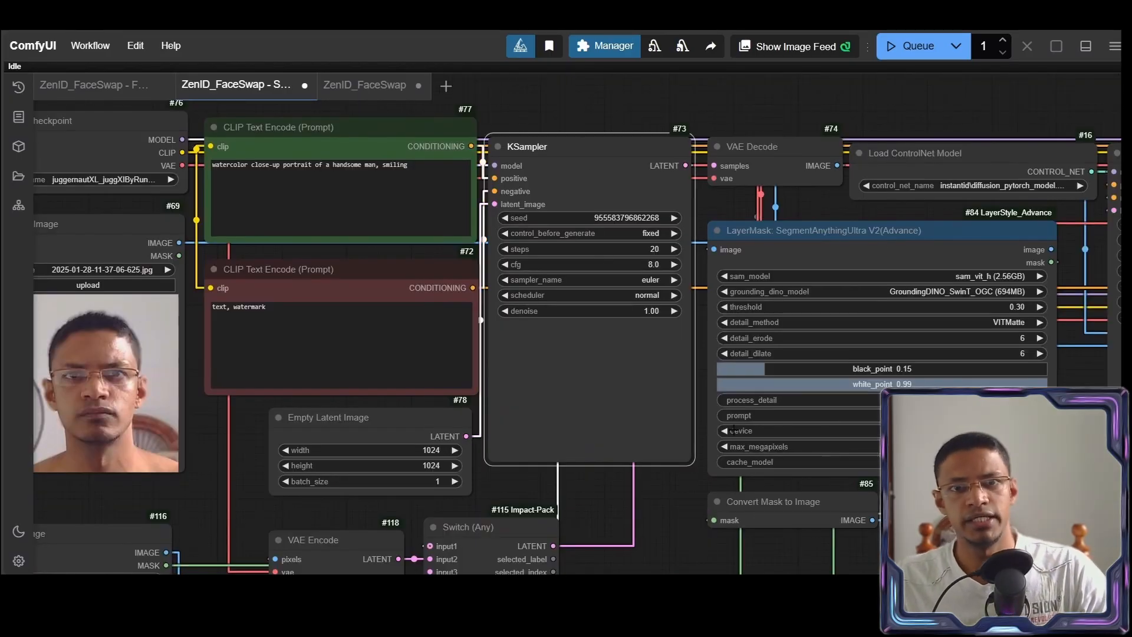
pyautogui.moveTo(254, 487); pyautogui.dragTo(410, 227)
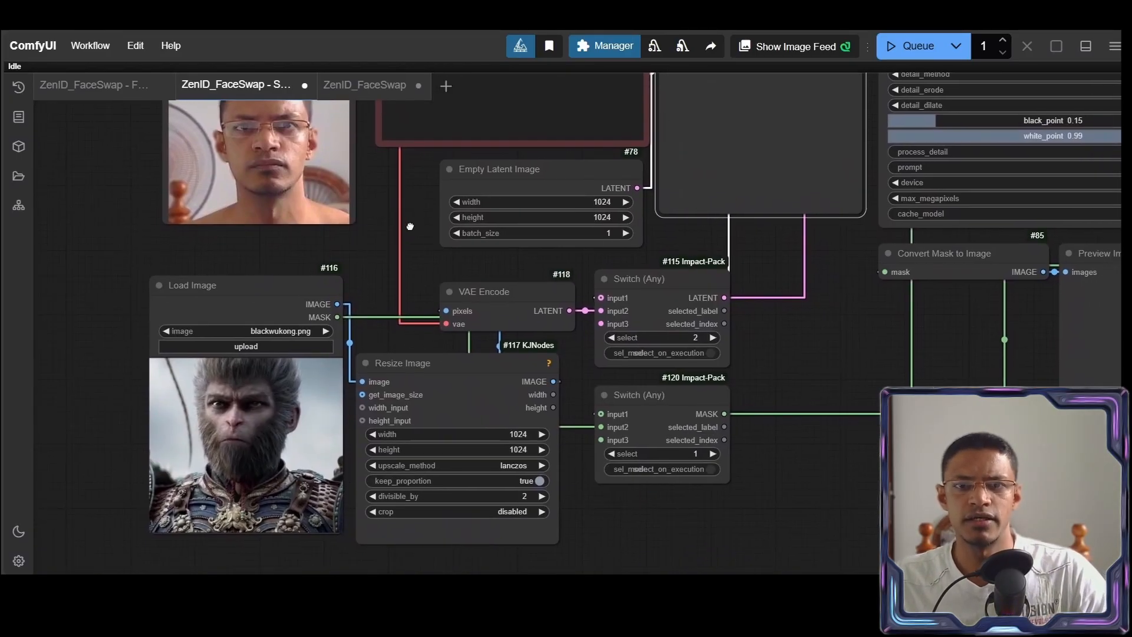
pyautogui.moveTo(644, 261); pyautogui.dragTo(565, 393)
pyautogui.moveTo(544, 307); pyautogui.dragTo(537, 300)
pyautogui.moveTo(564, 388); pyautogui.dragTo(471, 493)
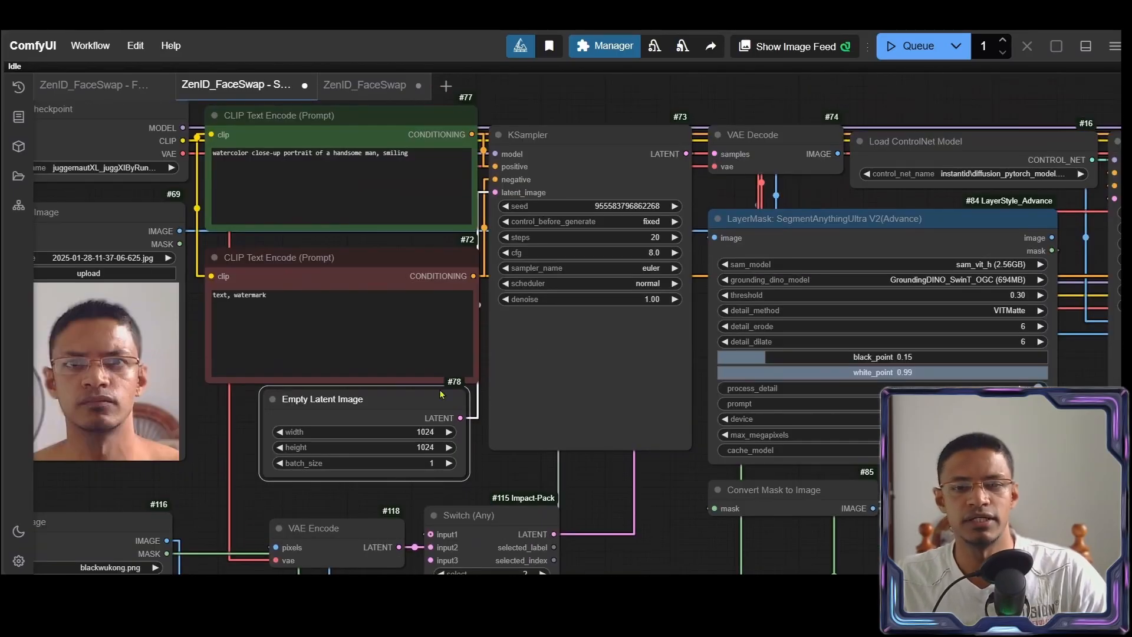
pyautogui.moveTo(428, 390); pyautogui.dragTo(465, 410)
pyautogui.moveTo(467, 414); pyautogui.dragTo(479, 414)
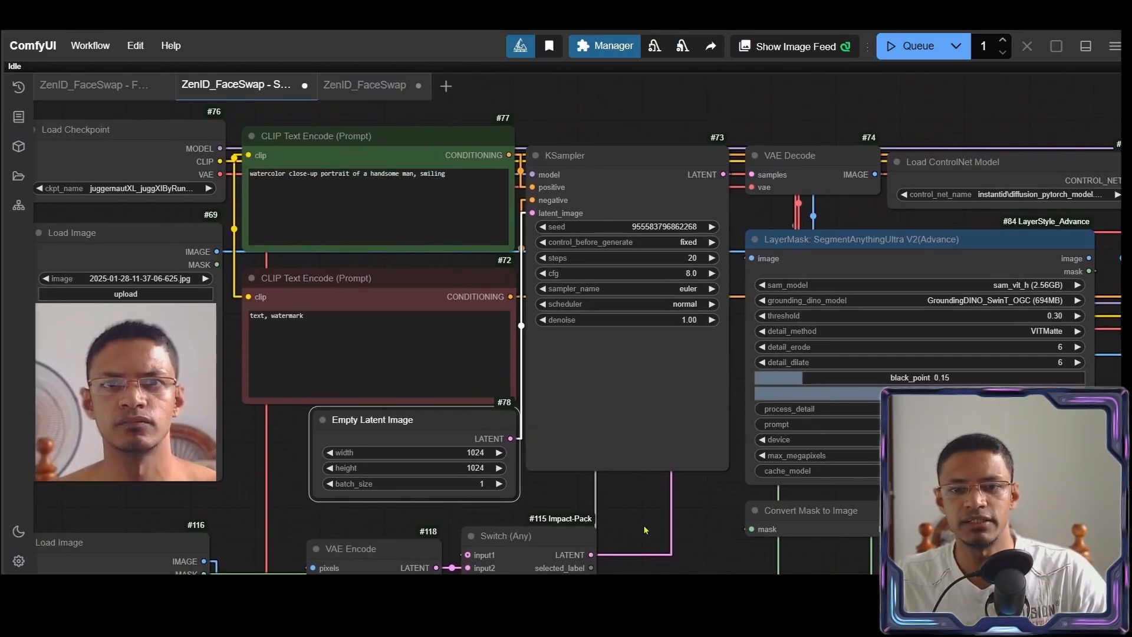
# Examine the connections from the Switch (Any) nodes through the masking nodes to the second KSampler, and the source Load Image node.
pyautogui.moveTo(644, 526); pyautogui.dragTo(634, 301)
pyautogui.moveTo(658, 361); pyautogui.dragTo(646, 277)
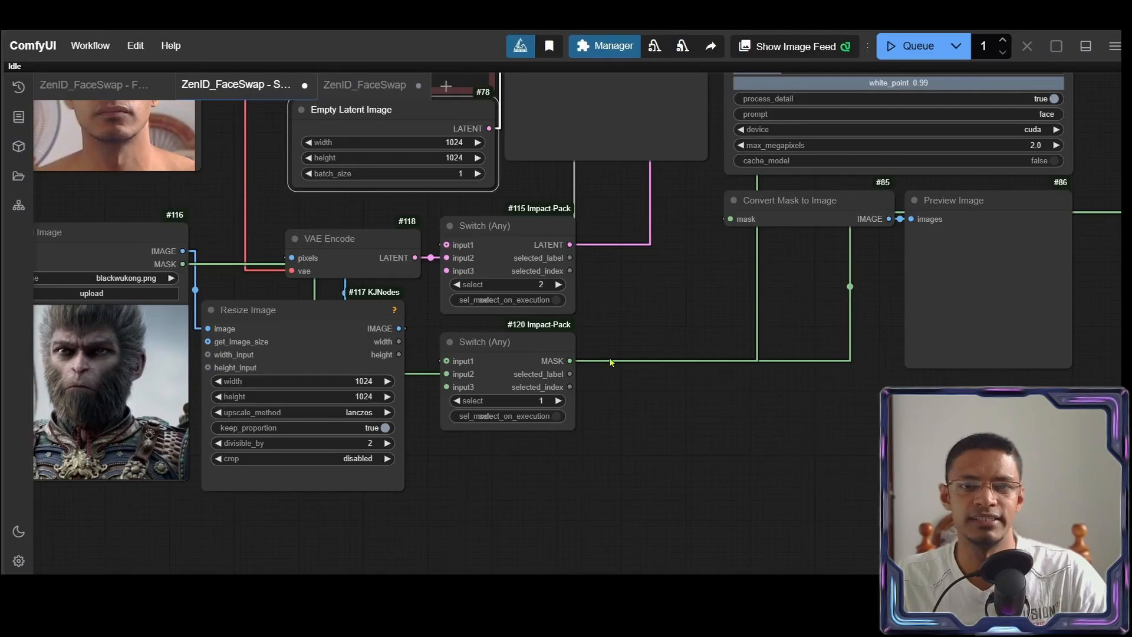
pyautogui.moveTo(713, 203); pyautogui.dragTo(341, 454)
pyautogui.scroll(-3, 522, 494)
pyautogui.click(780, 181)
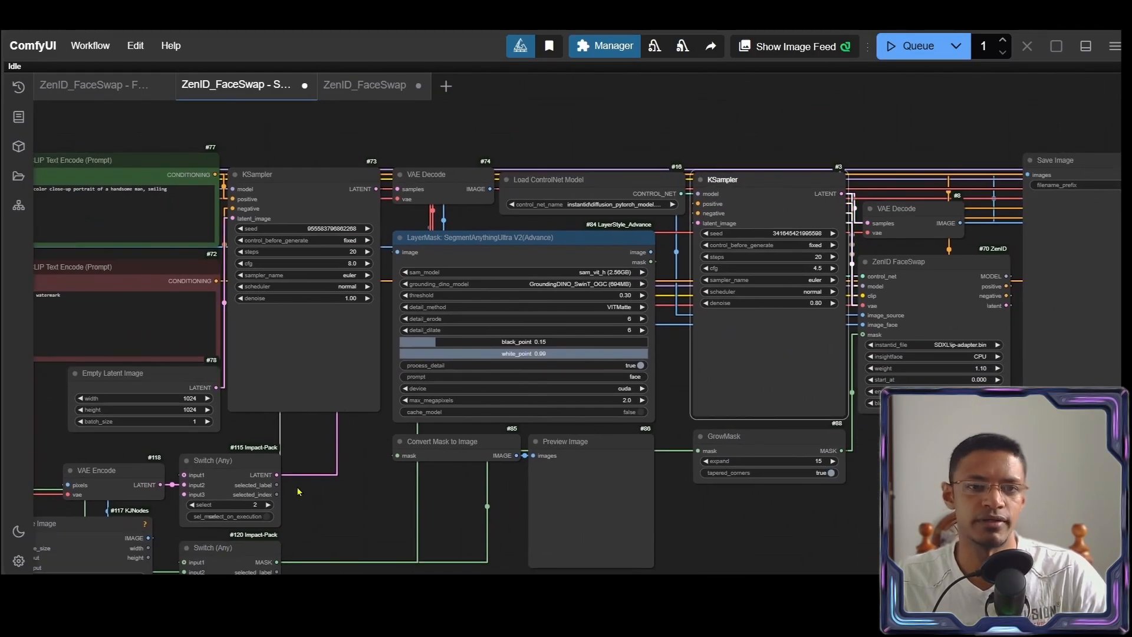
pyautogui.moveTo(299, 491); pyautogui.dragTo(442, 463)
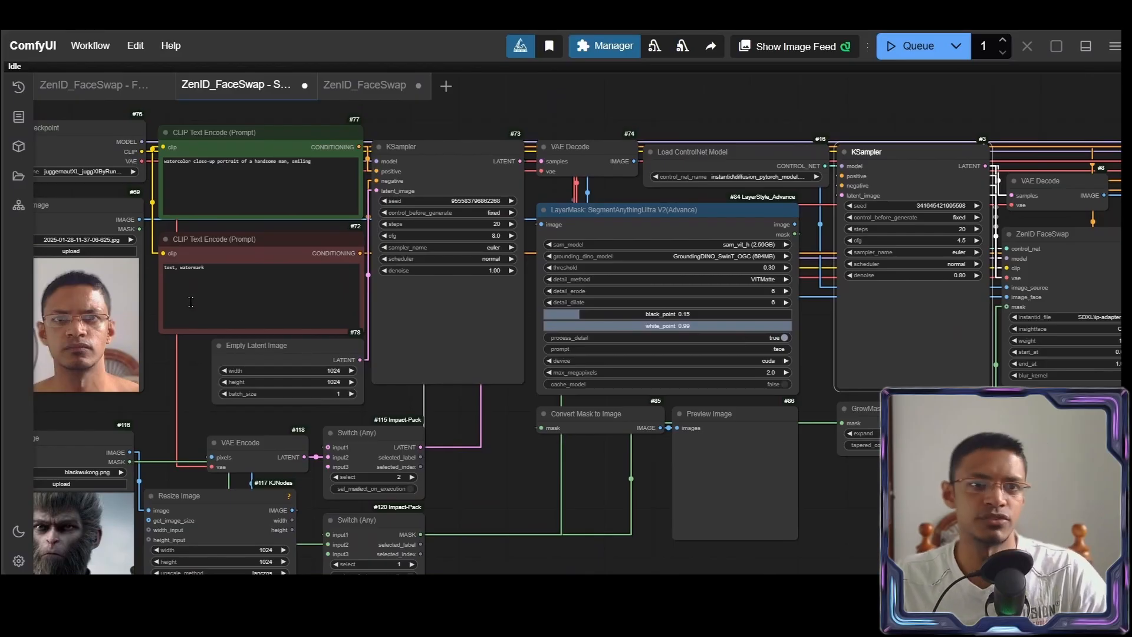
pyautogui.moveTo(171, 433); pyautogui.dragTo(263, 356)
pyautogui.moveTo(169, 360)
pyautogui.mouseDown()
pyautogui.moveTo(168, 375)
pyautogui.moveTo(159, 359)
pyautogui.mouseUp()
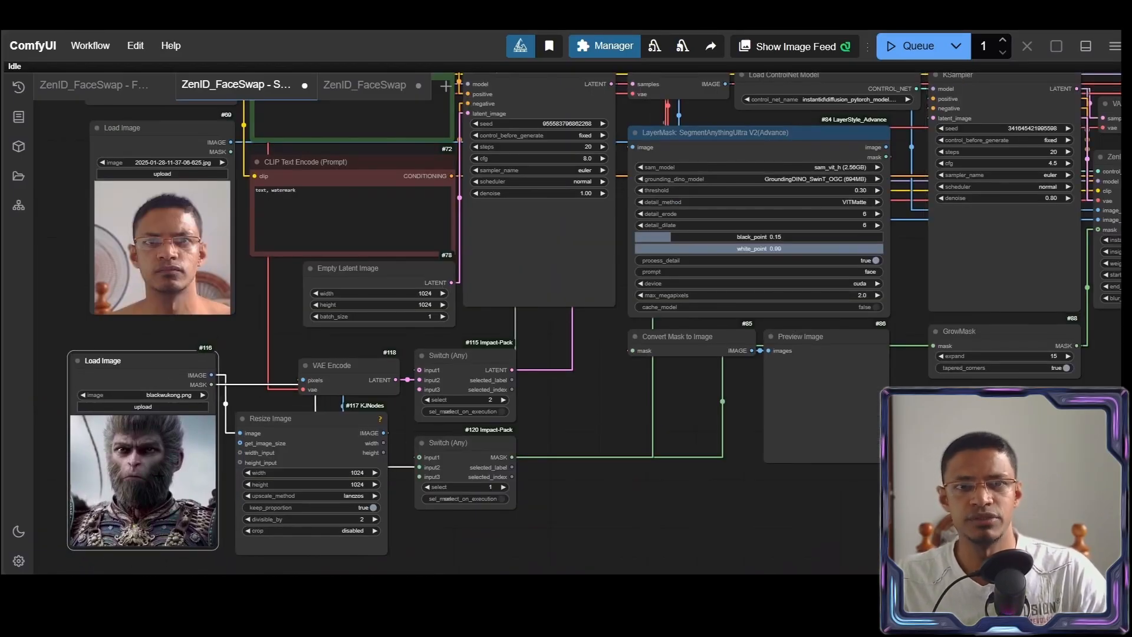
pyautogui.click(365, 86)
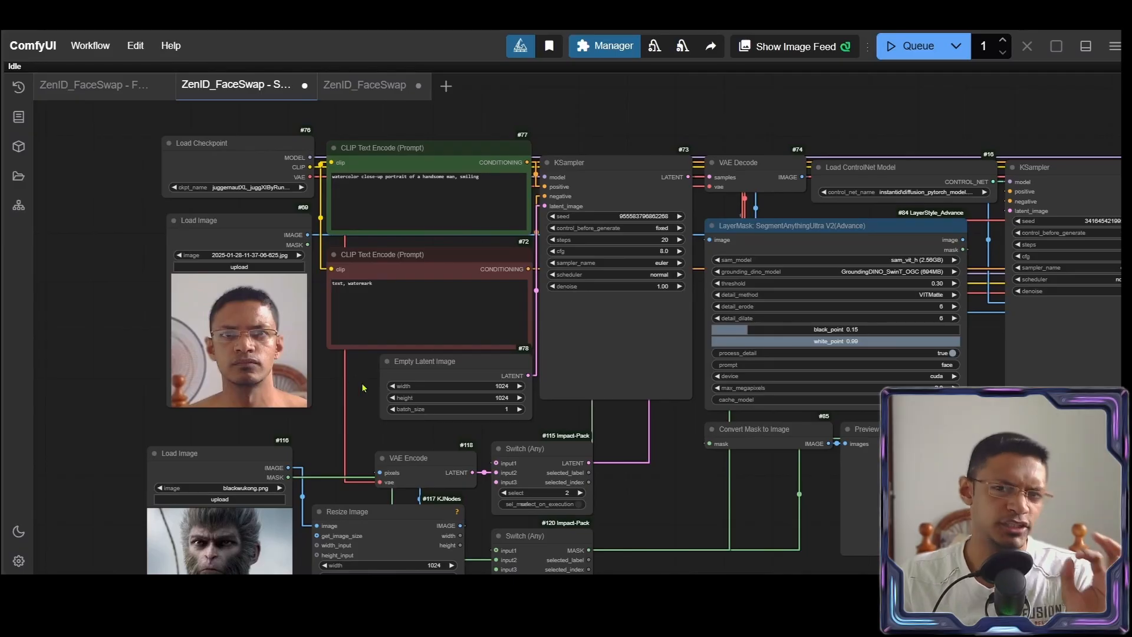
# Survey the front part of the workflow, from the image and prompt inputs to the first Save Image node.
pyautogui.scroll(-4, 749, 437)
pyautogui.moveTo(905, 520); pyautogui.dragTo(422, 418)
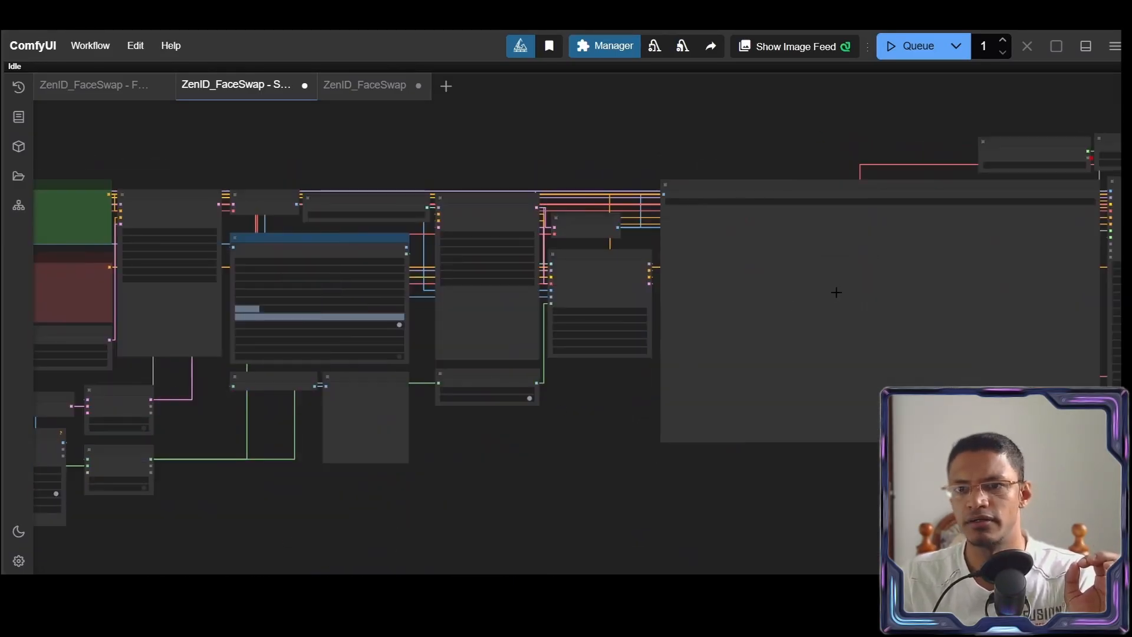
pyautogui.scroll(3, 834, 291)
pyautogui.moveTo(115, 467); pyautogui.dragTo(737, 459)
pyautogui.moveTo(293, 414); pyautogui.dragTo(355, 235)
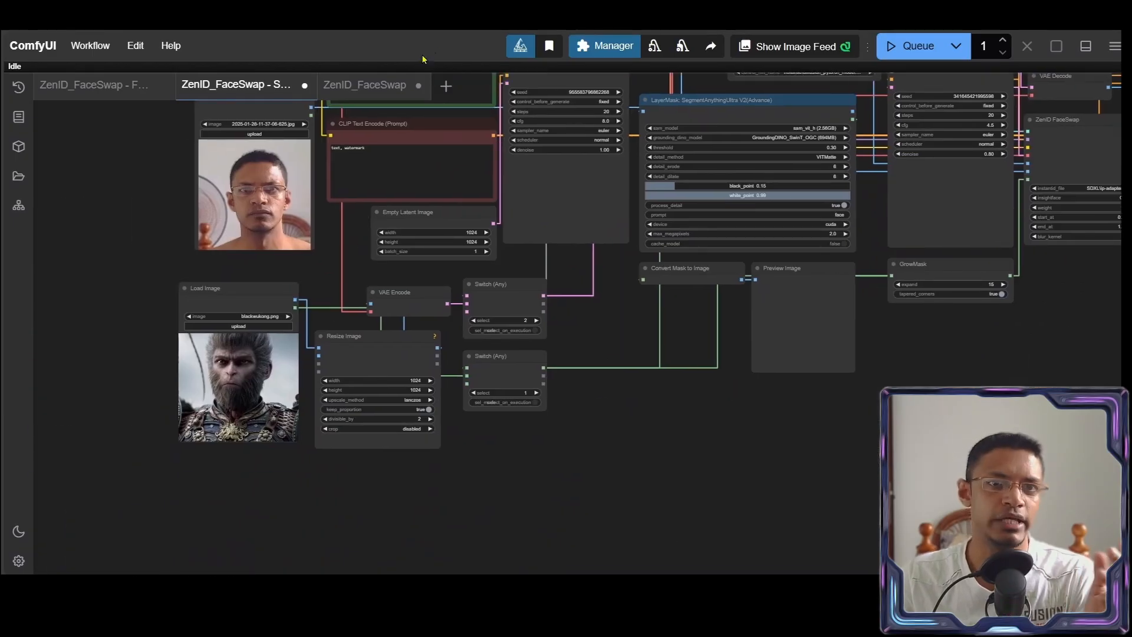
pyautogui.scroll(-5, 637, 367)
pyautogui.moveTo(637, 370); pyautogui.dragTo(618, 468)
pyautogui.scroll(5, 479, 279)
pyautogui.scroll(6, 453, 192)
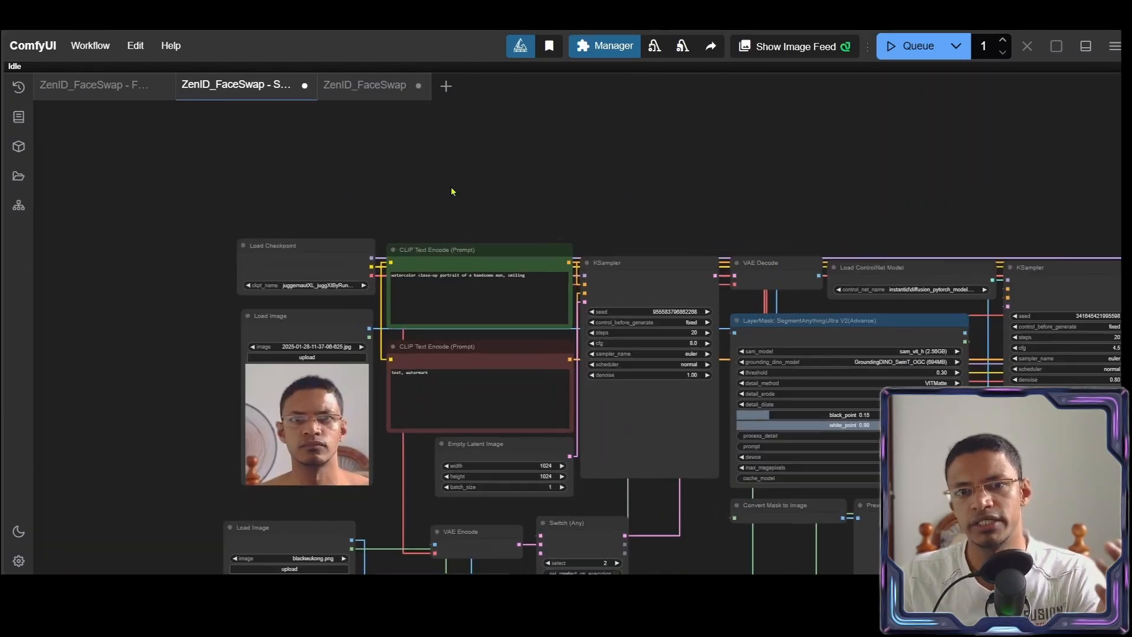
pyautogui.scroll(-3, 556, 303)
pyautogui.scroll(-5, 583, 224)
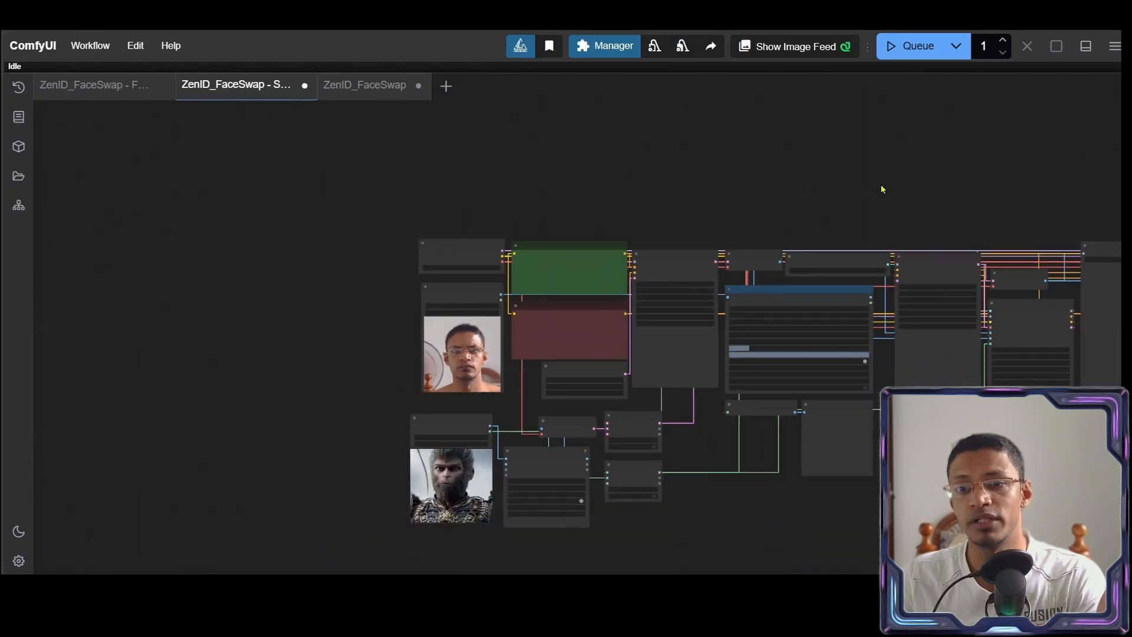
# Review the chain of sampler stages and large image outputs to the end of the workflow, and return to the inputs.
pyautogui.scroll(10, 781, 156)
pyautogui.scroll(-8, 785, 284)
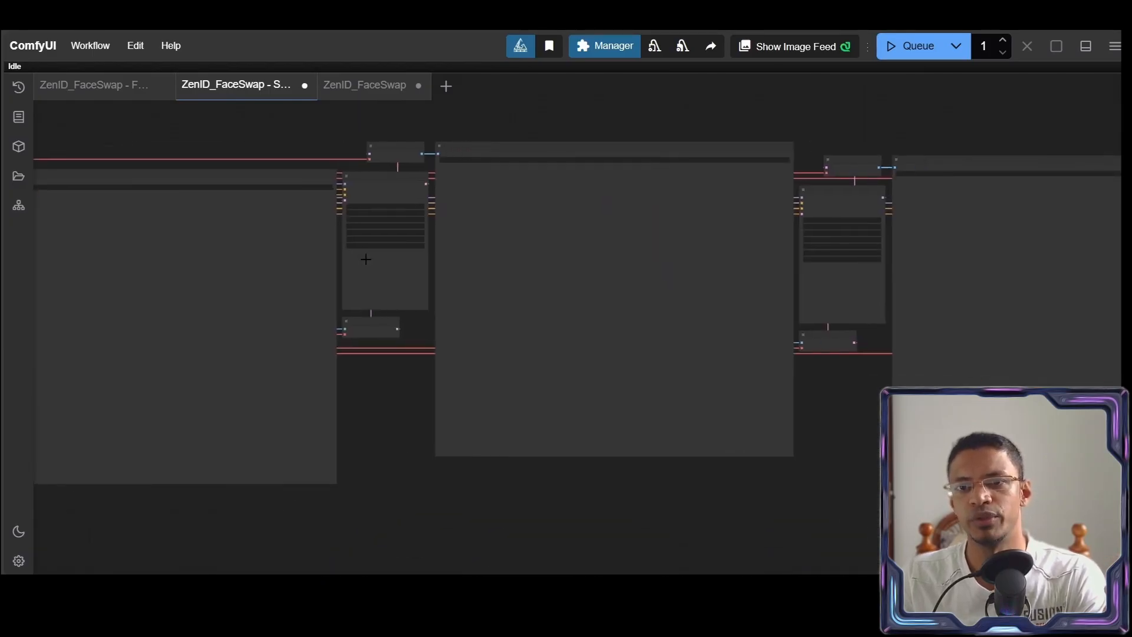
pyautogui.moveTo(427, 374); pyautogui.dragTo(481, 375)
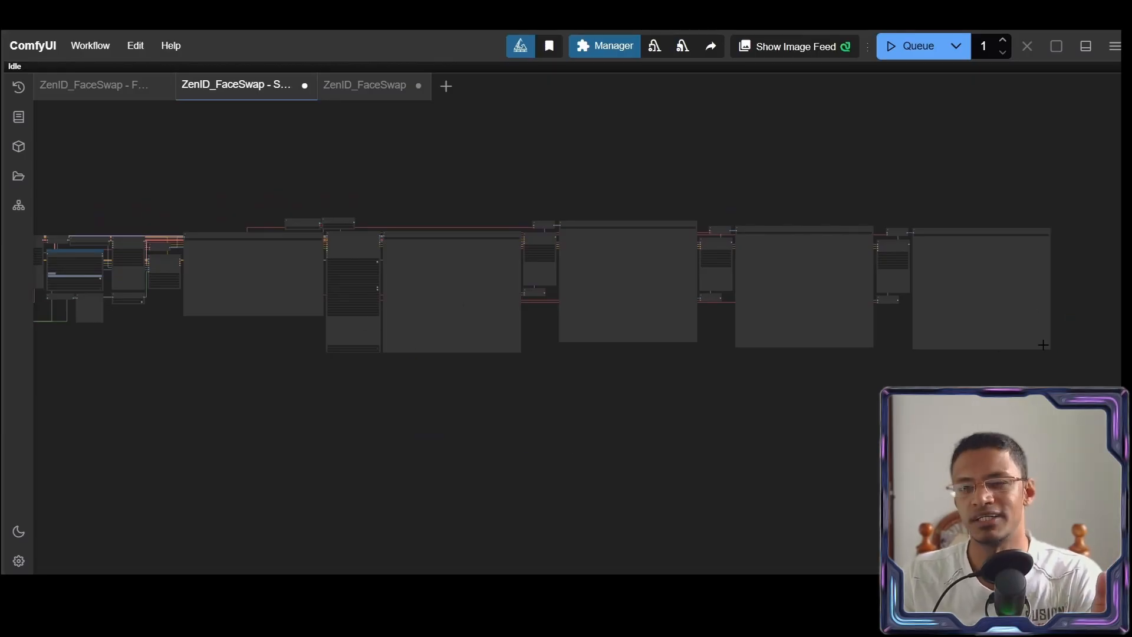
pyautogui.moveTo(102, 420); pyautogui.dragTo(704, 384)
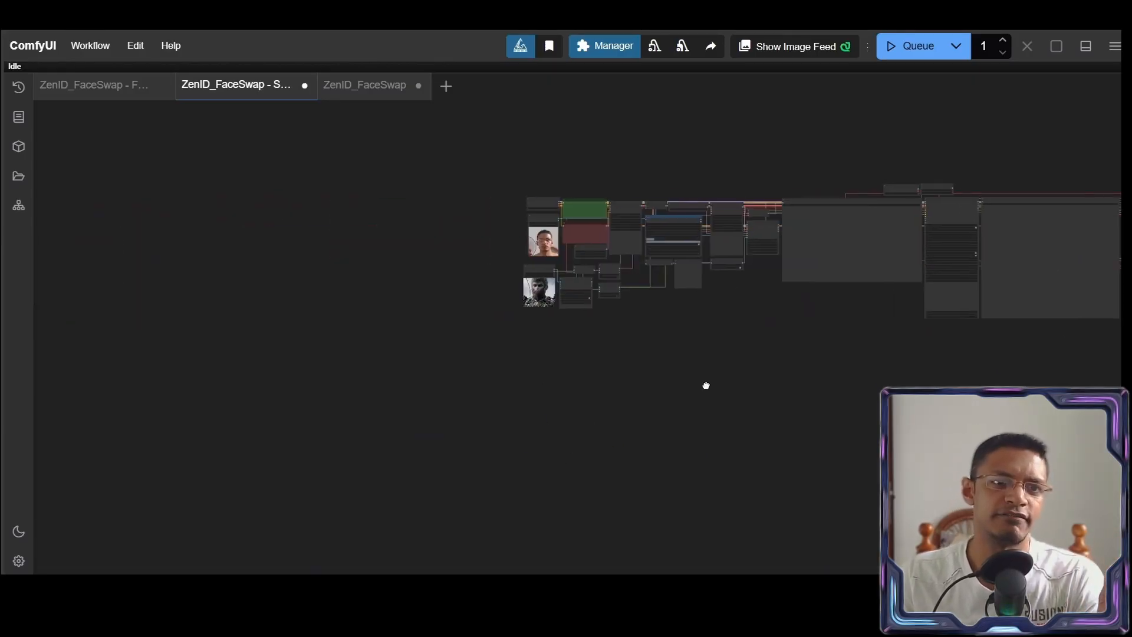
pyautogui.scroll(13, 574, 310)
pyautogui.moveTo(731, 305); pyautogui.dragTo(620, 399)
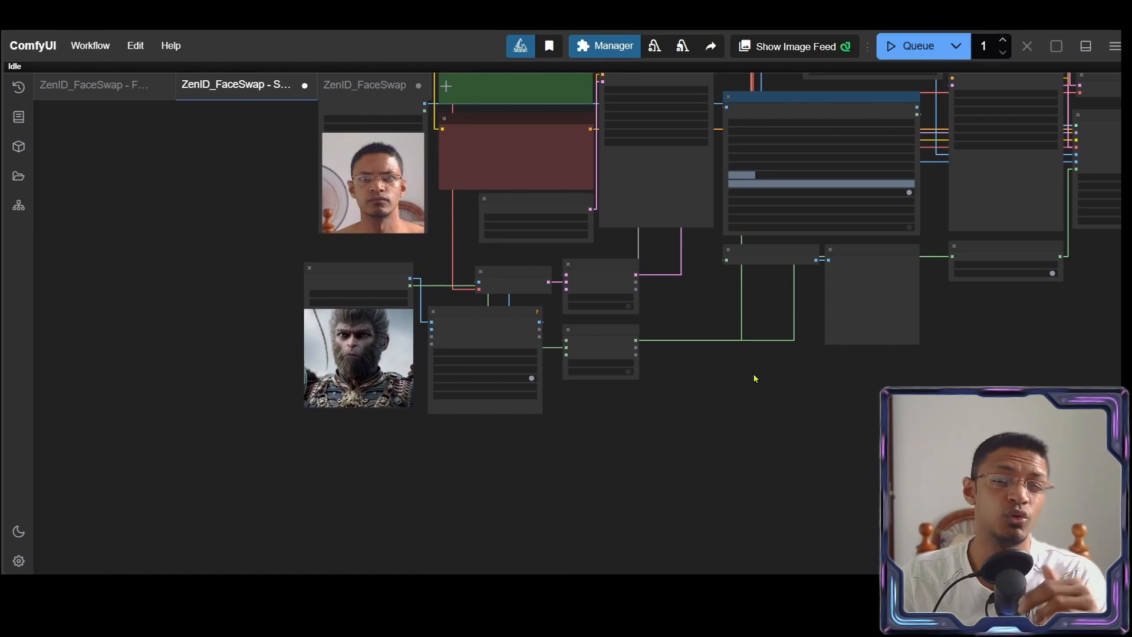
pyautogui.scroll(-7, 541, 382)
pyautogui.moveTo(855, 383); pyautogui.dragTo(79, 382)
pyautogui.moveTo(655, 382); pyautogui.dragTo(193, 383)
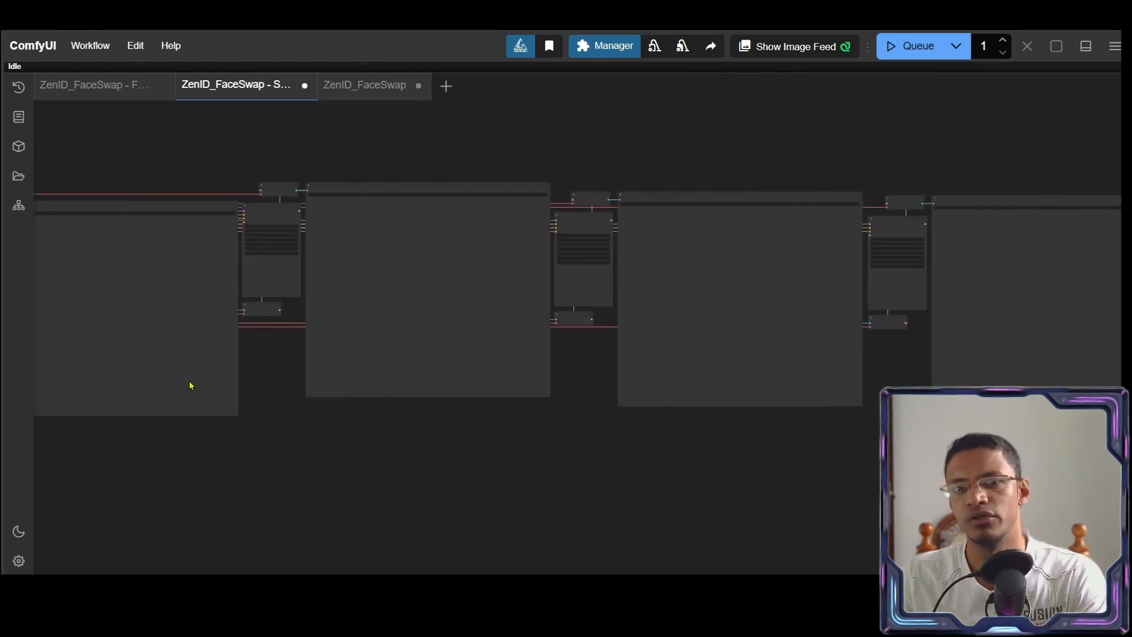
pyautogui.scroll(-4, 215, 382)
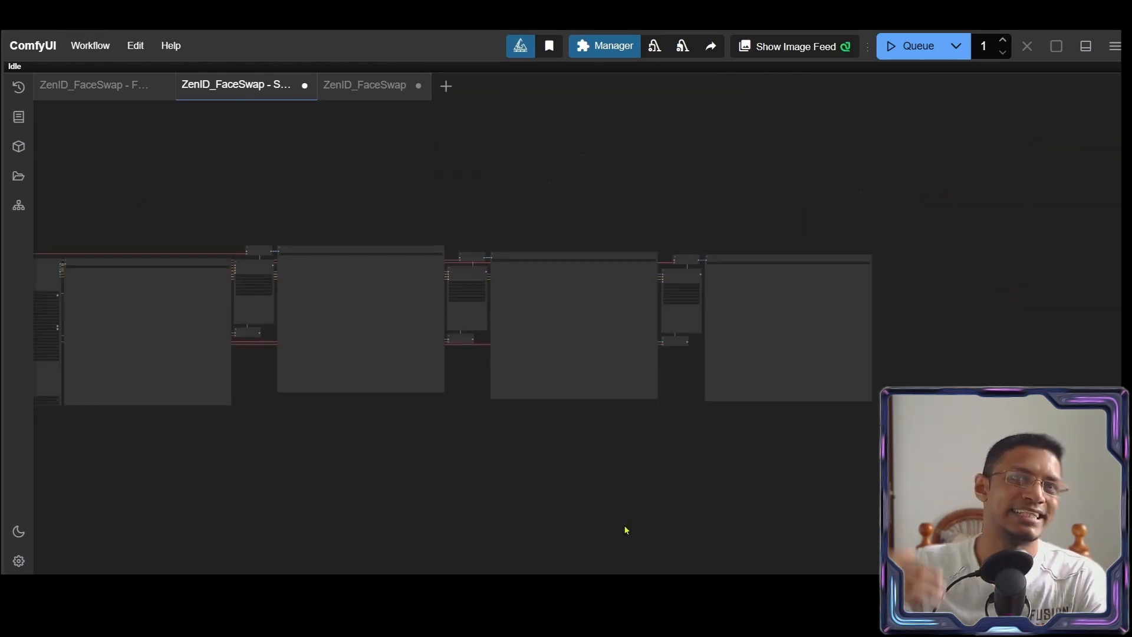
pyautogui.moveTo(372, 475); pyautogui.dragTo(842, 473)
pyautogui.moveTo(321, 457); pyautogui.dragTo(758, 450)
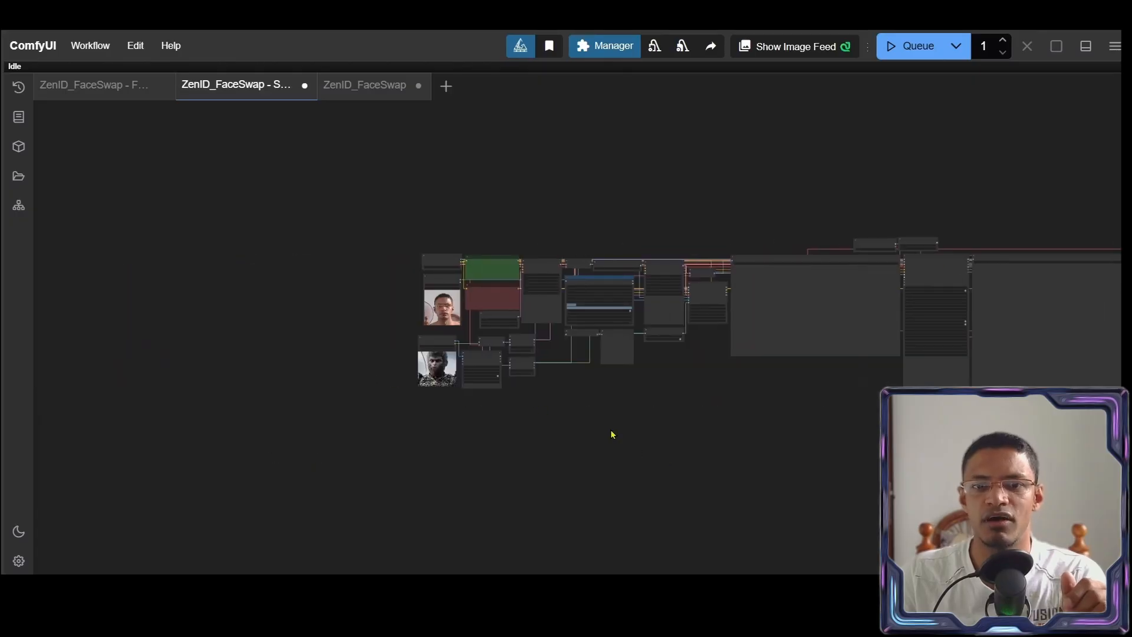
pyautogui.scroll(13, 500, 238)
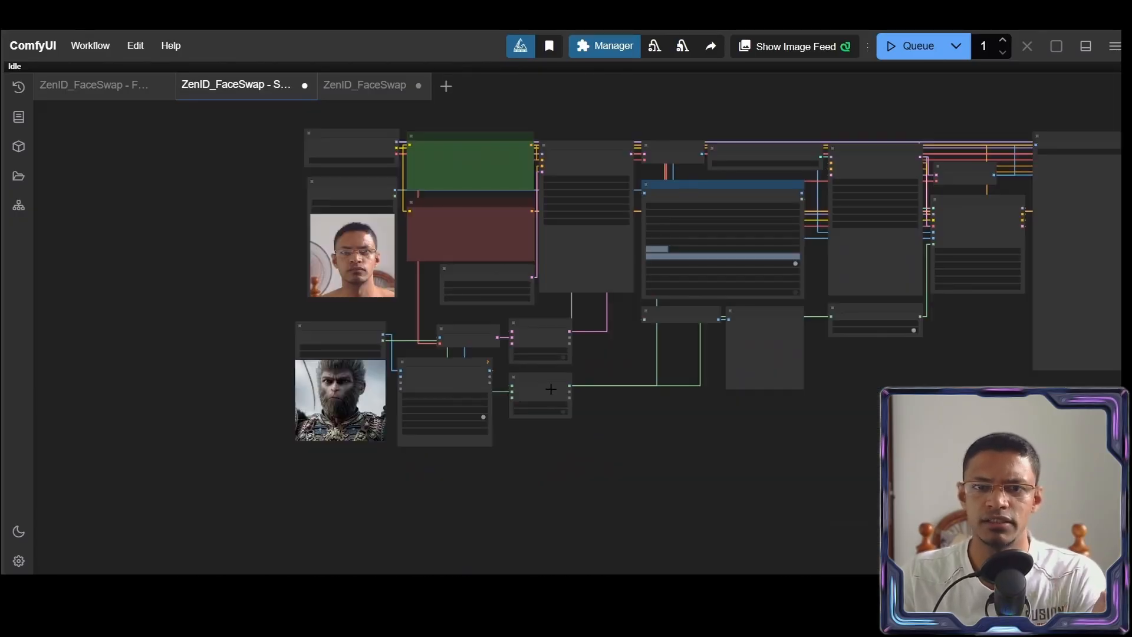
pyautogui.scroll(2, 575, 329)
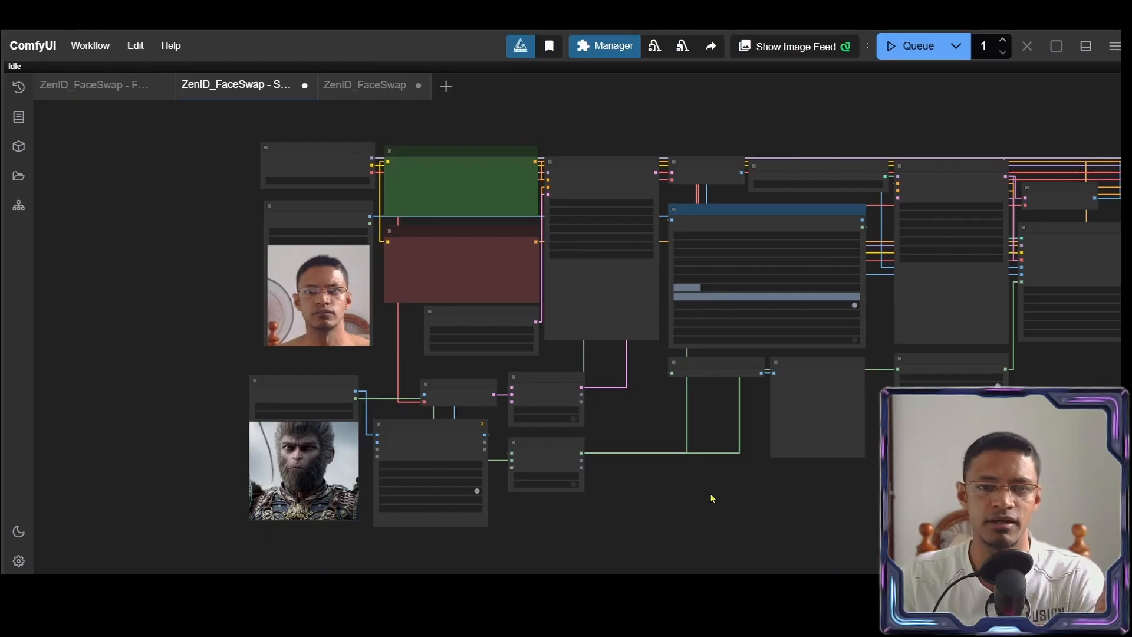
# Set select to 1 on the Switch (Any) node that receives the VAE Encode latent.
pyautogui.moveTo(723, 466); pyautogui.dragTo(659, 360)
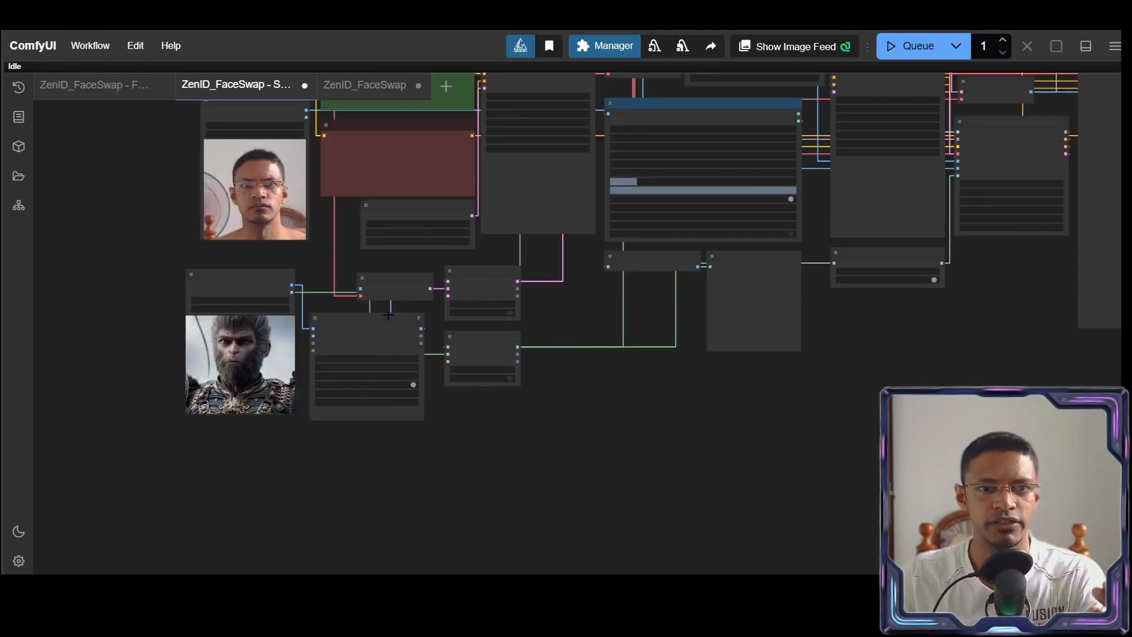
pyautogui.scroll(10, 388, 315)
pyautogui.moveTo(293, 334); pyautogui.dragTo(374, 431)
pyautogui.moveTo(548, 302)
pyautogui.mouseDown()
pyautogui.moveTo(553, 279)
pyautogui.moveTo(541, 305)
pyautogui.mouseUp()
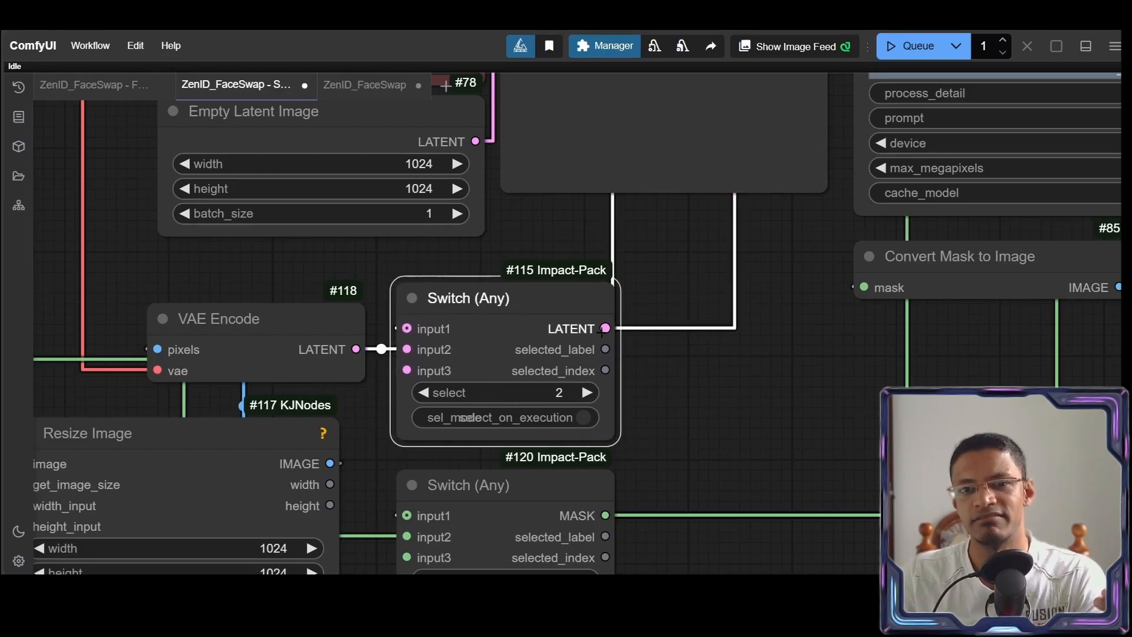
pyautogui.scroll(-5, 607, 341)
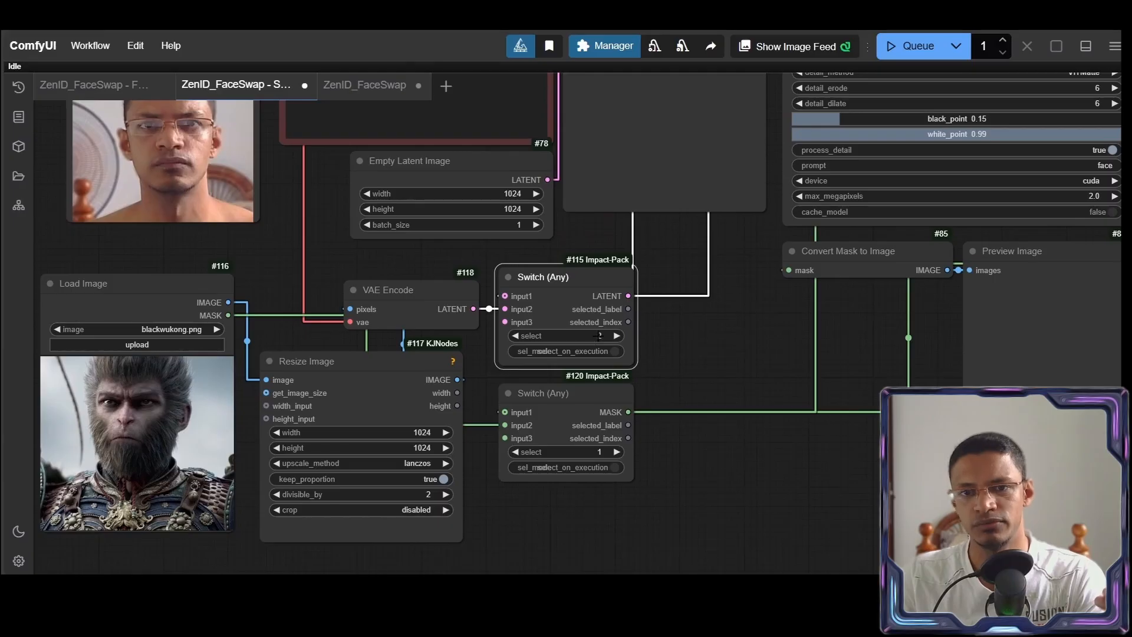
pyautogui.moveTo(678, 354); pyautogui.dragTo(751, 295)
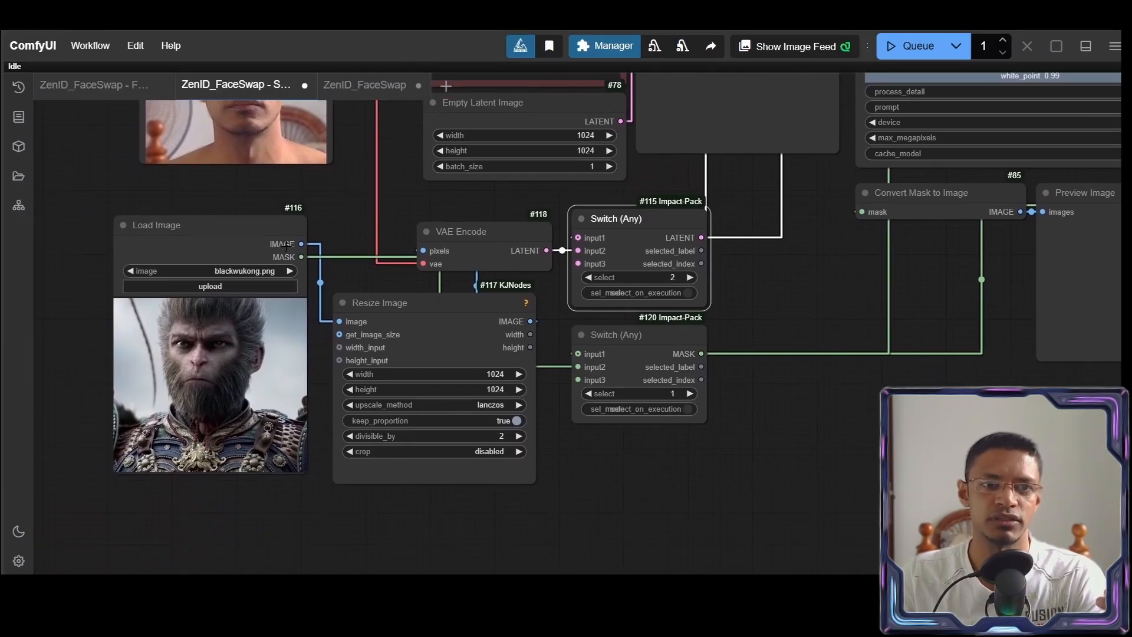
pyautogui.moveTo(253, 249); pyautogui.dragTo(253, 243)
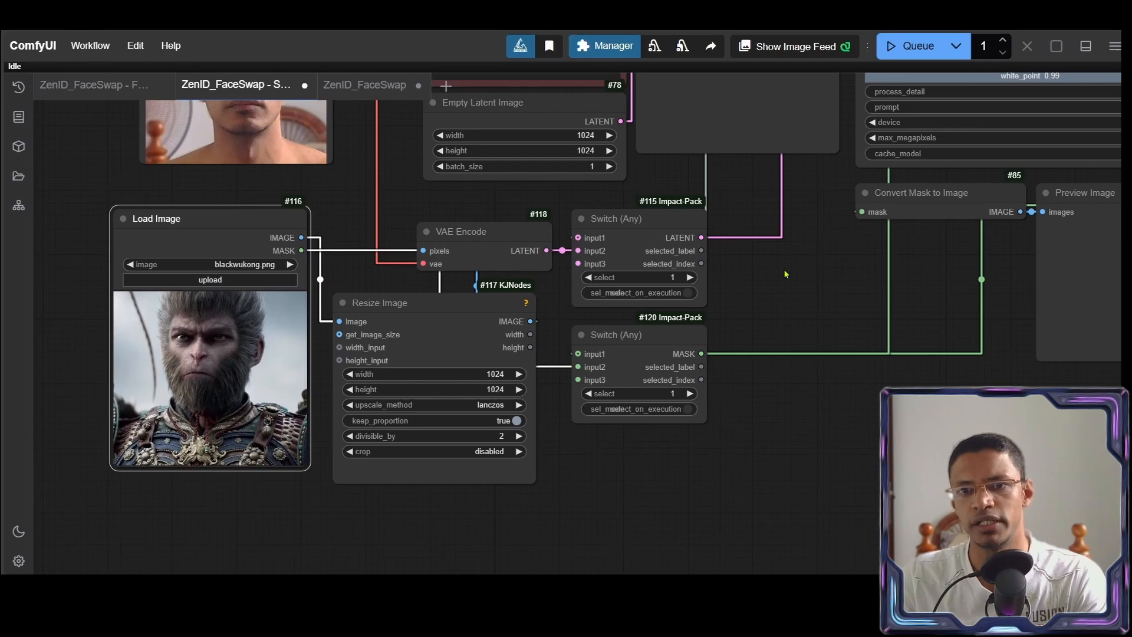
# Inspect the two Switch (Any) nodes and nudge the mask switch slightly away from the Resize Image node.
pyautogui.moveTo(785, 274); pyautogui.dragTo(743, 511)
pyautogui.moveTo(778, 446); pyautogui.dragTo(733, 509)
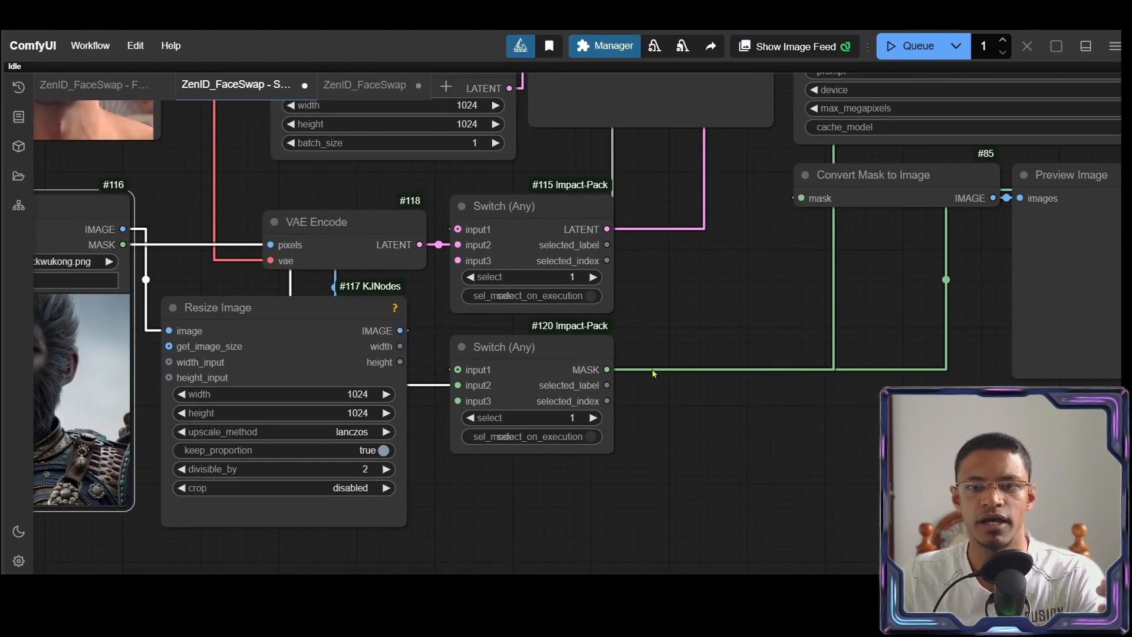
pyautogui.scroll(1, 743, 322)
pyautogui.moveTo(667, 299)
pyautogui.mouseDown()
pyautogui.moveTo(808, 252)
pyautogui.moveTo(668, 348)
pyautogui.moveTo(671, 289)
pyautogui.mouseUp()
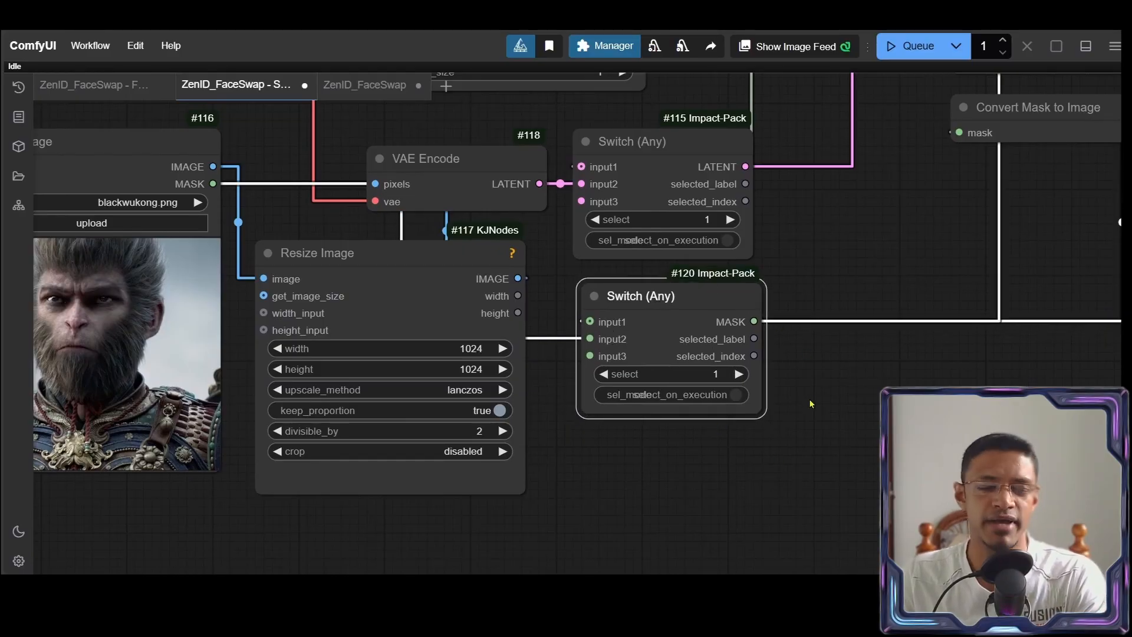
# Review the prompt and face inputs, and move the blackwukong.png Load Image node slightly farther from the Resize Image node.
pyautogui.moveTo(276, 119); pyautogui.dragTo(458, 466)
pyautogui.scroll(-6, 569, 170)
pyautogui.moveTo(492, 424); pyautogui.dragTo(431, 437)
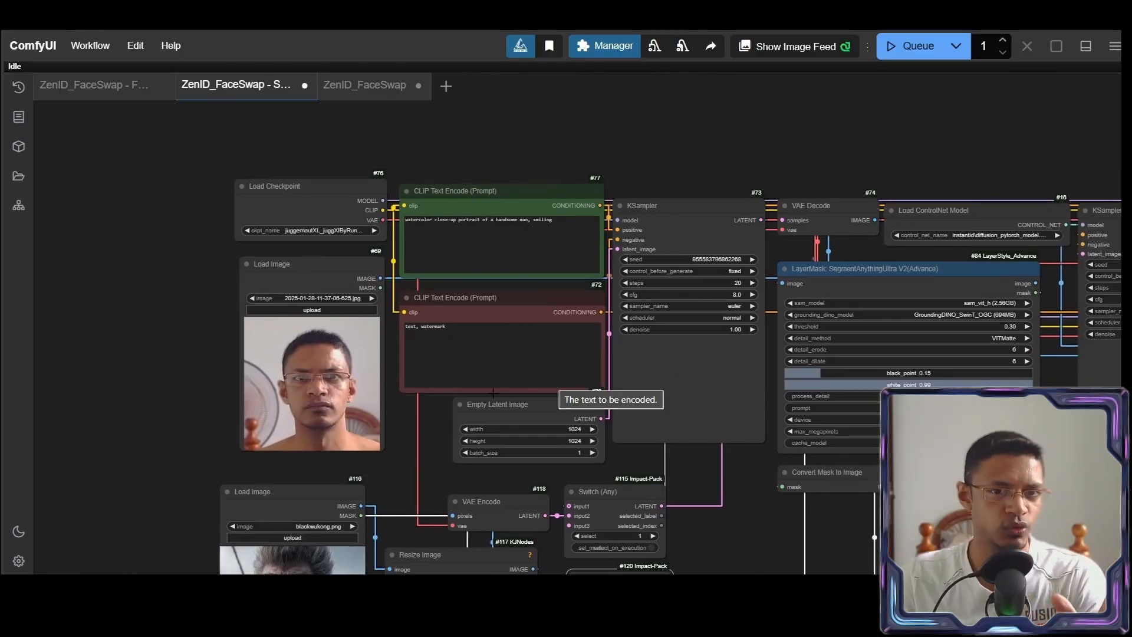
pyautogui.moveTo(251, 484); pyautogui.dragTo(190, 304)
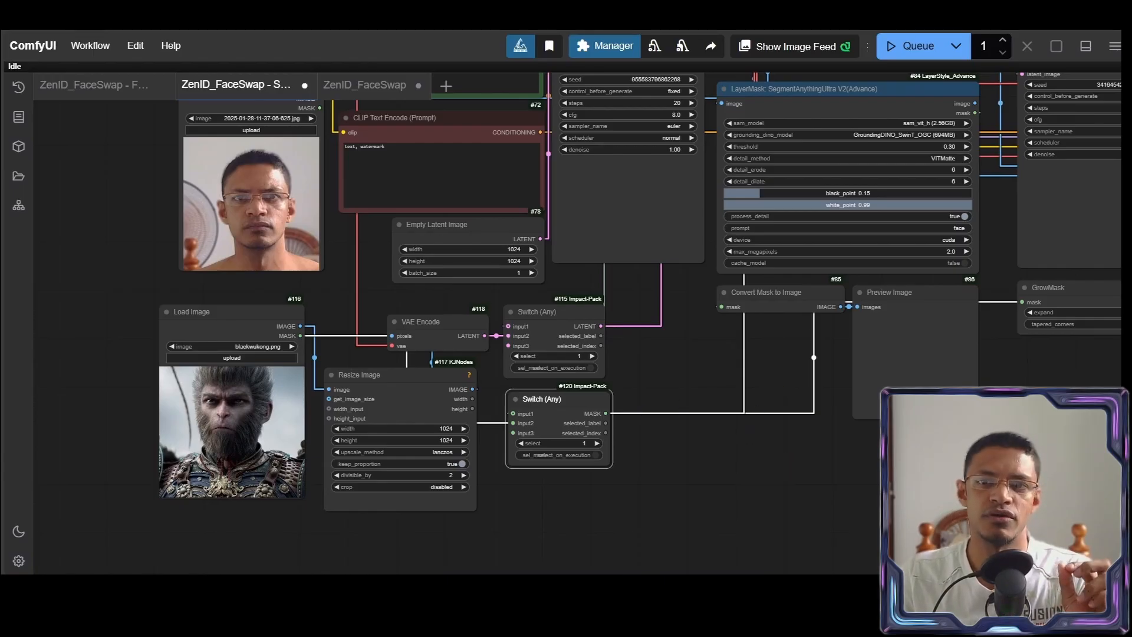
pyautogui.moveTo(236, 317)
pyautogui.mouseDown()
pyautogui.moveTo(220, 369)
pyautogui.moveTo(254, 360)
pyautogui.moveTo(195, 314)
pyautogui.moveTo(215, 324)
pyautogui.mouseUp()
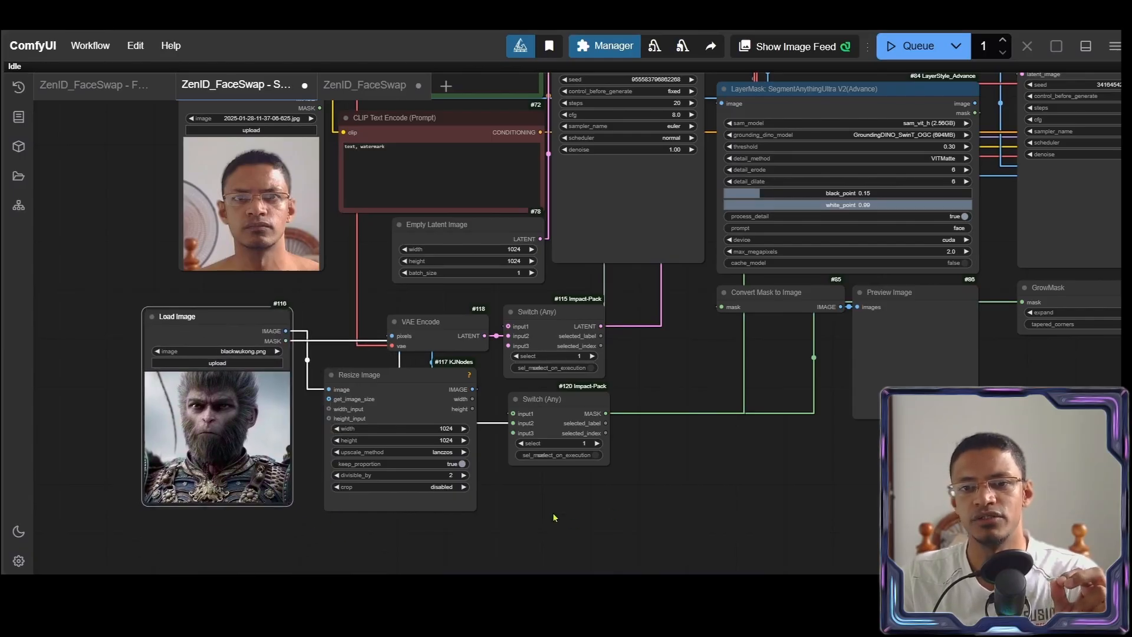
pyautogui.scroll(5, 550, 505)
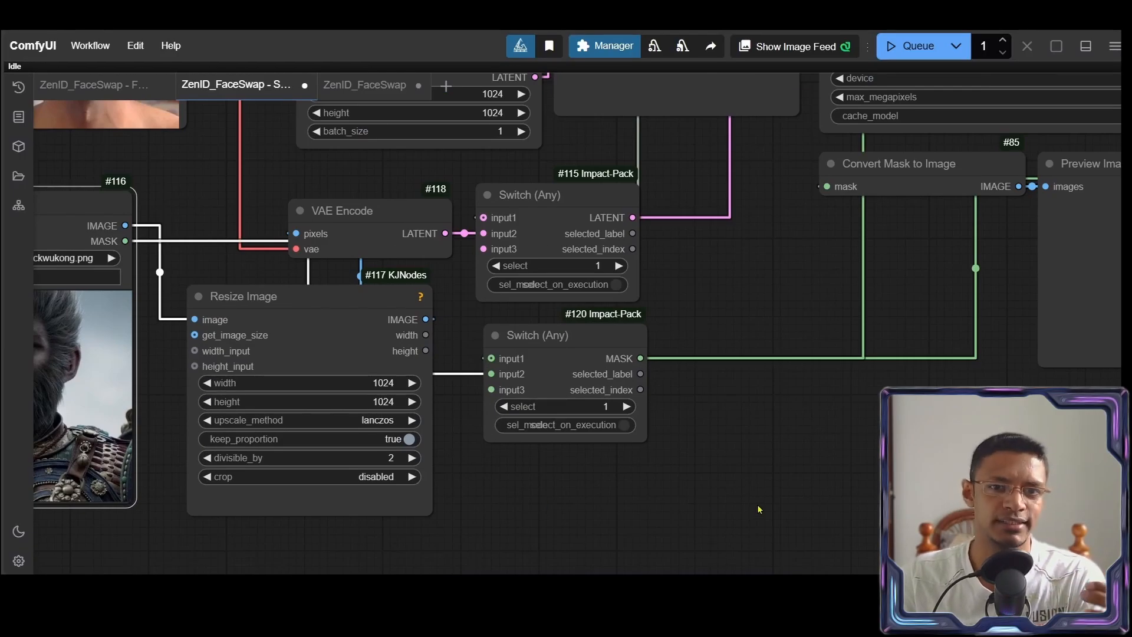
pyautogui.moveTo(591, 479); pyautogui.dragTo(836, 462)
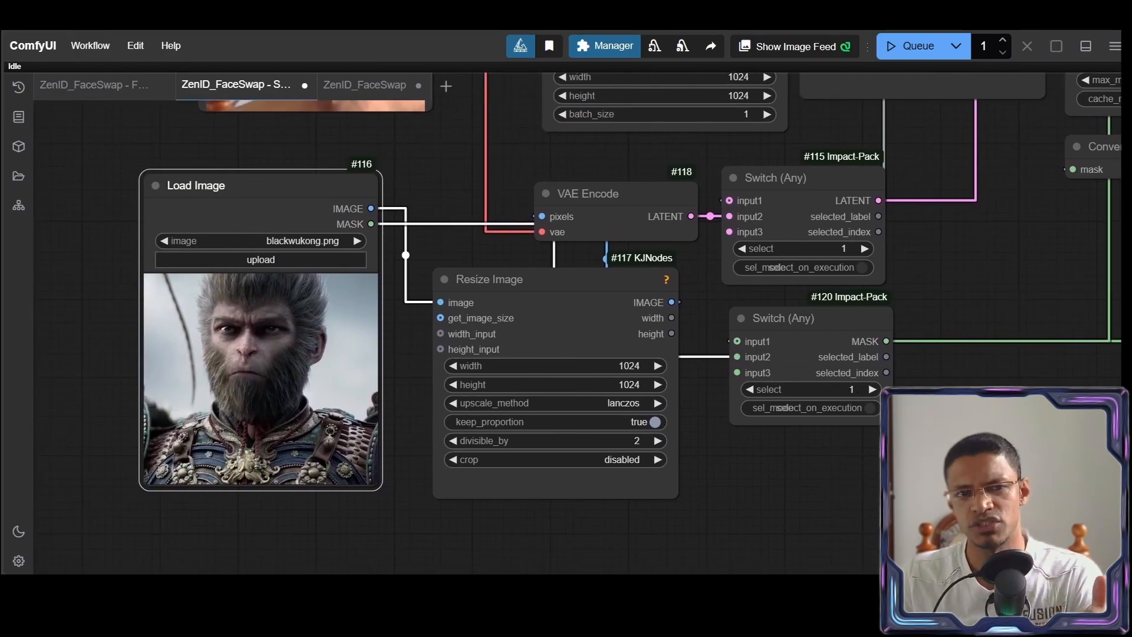
# Try masking the face of the blackwukong.png image in the MaskEditor, with select at 2 on the mask Switch (Any) node.
pyautogui.scroll(10, 228, 354)
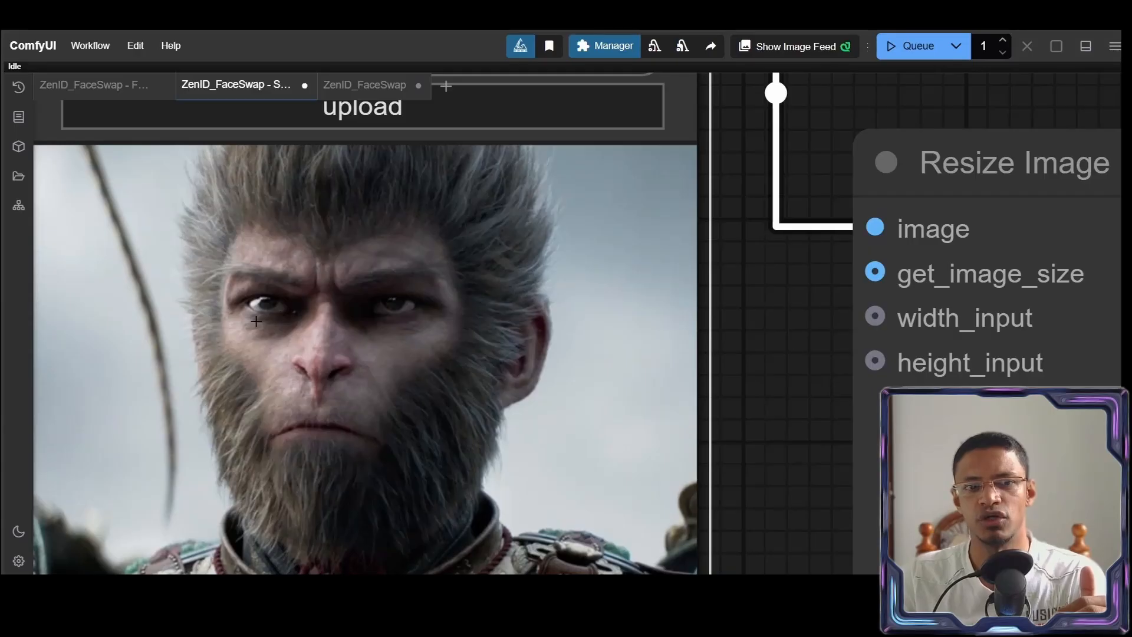
pyautogui.scroll(-11, 451, 335)
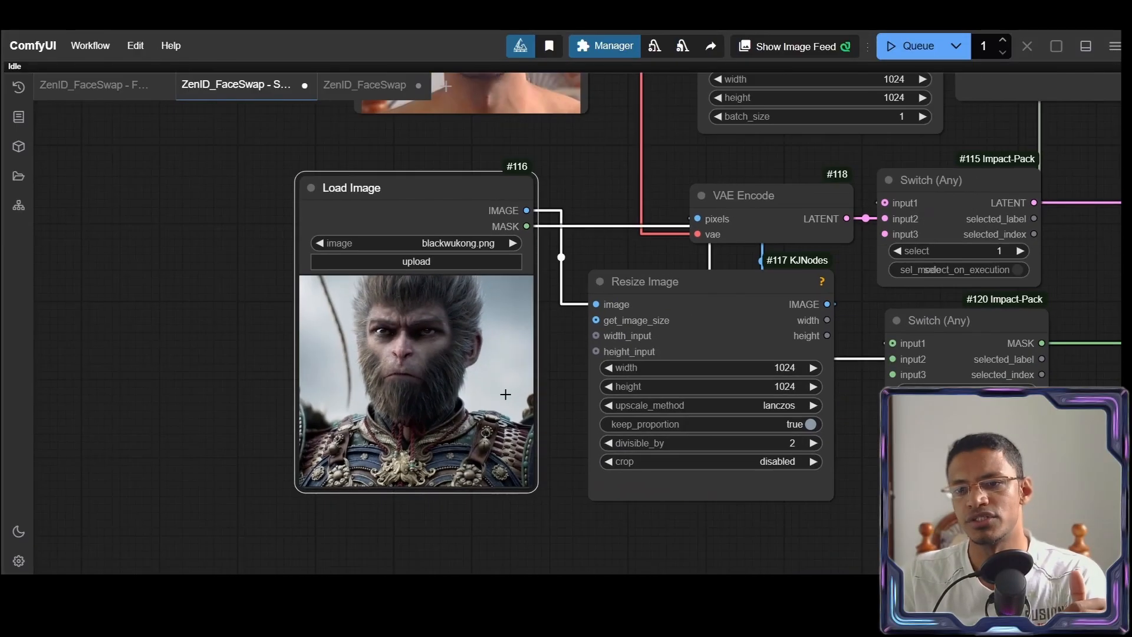
pyautogui.moveTo(943, 466); pyautogui.dragTo(786, 461)
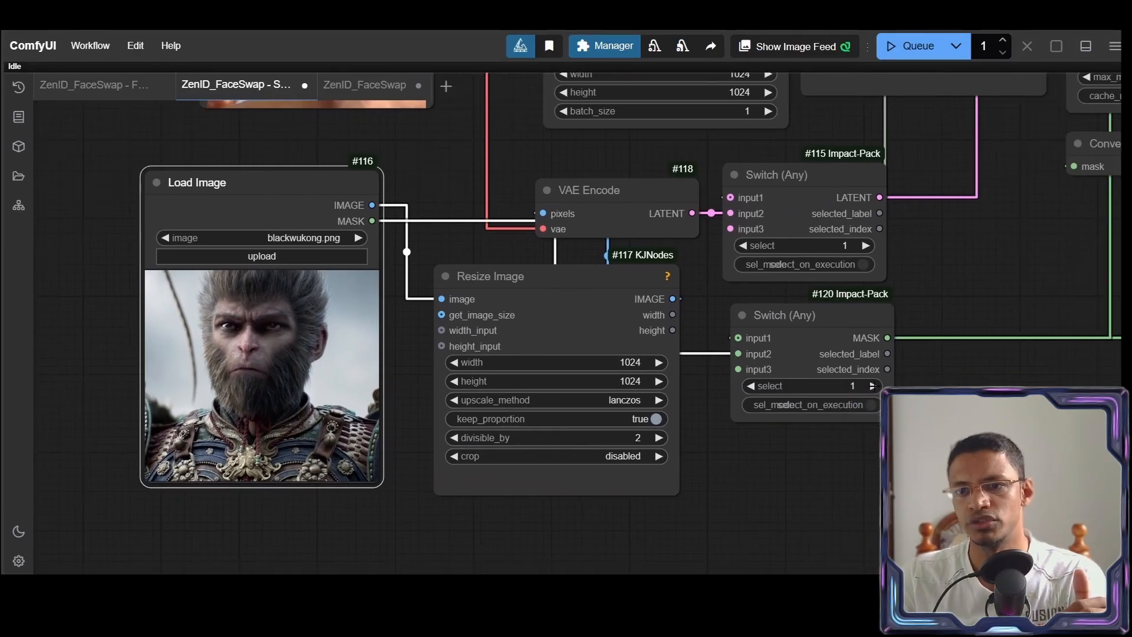
pyautogui.rightClick(250, 326)
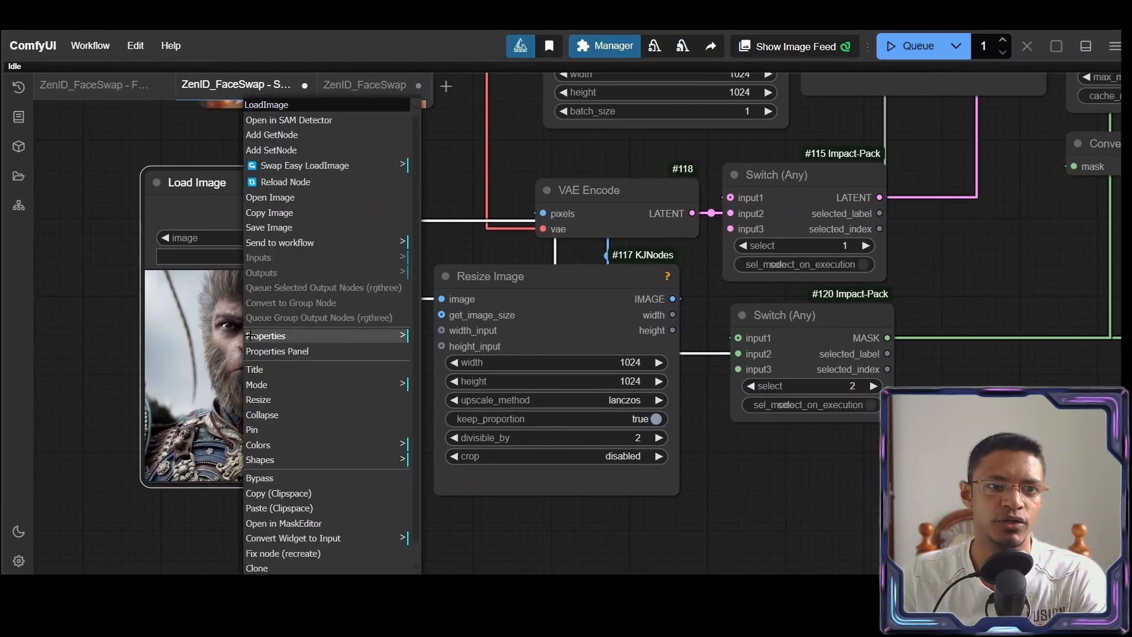
pyautogui.click(302, 523)
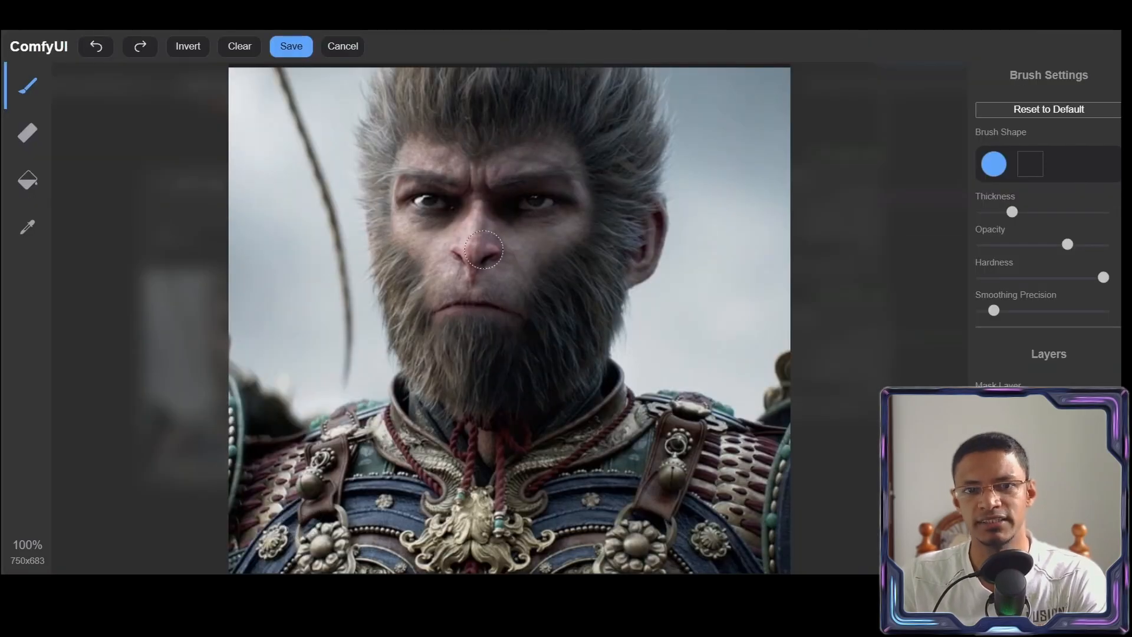
pyautogui.moveTo(374, 141)
pyautogui.mouseDown()
pyautogui.moveTo(533, 140)
pyautogui.moveTo(379, 177)
pyautogui.moveTo(379, 245)
pyautogui.moveTo(460, 293)
pyautogui.mouseUp()
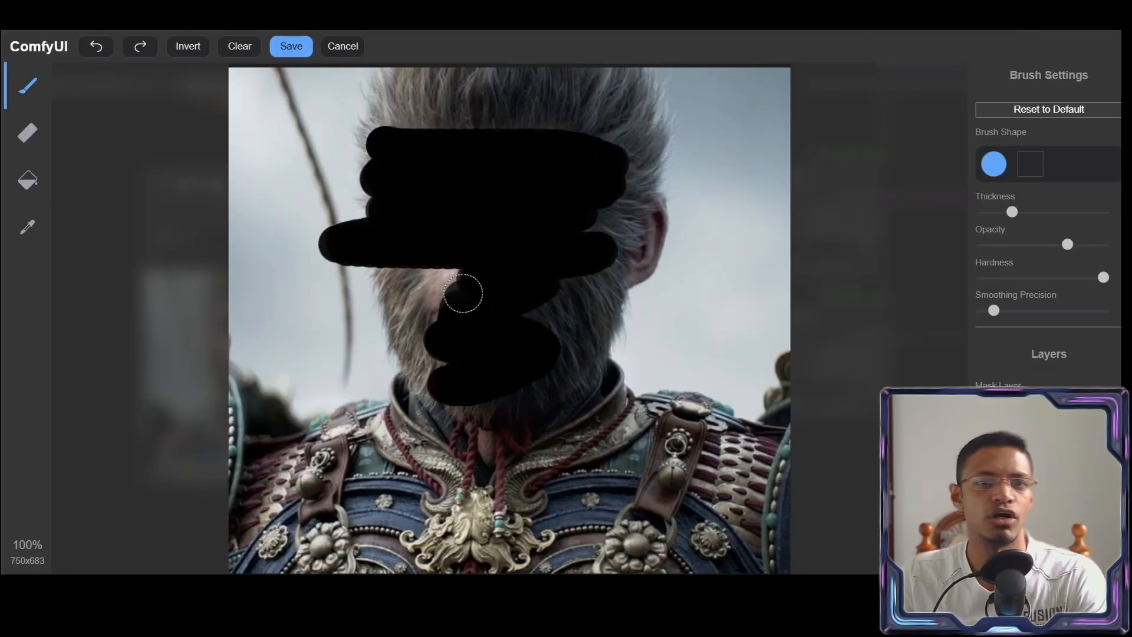
pyautogui.click(286, 53)
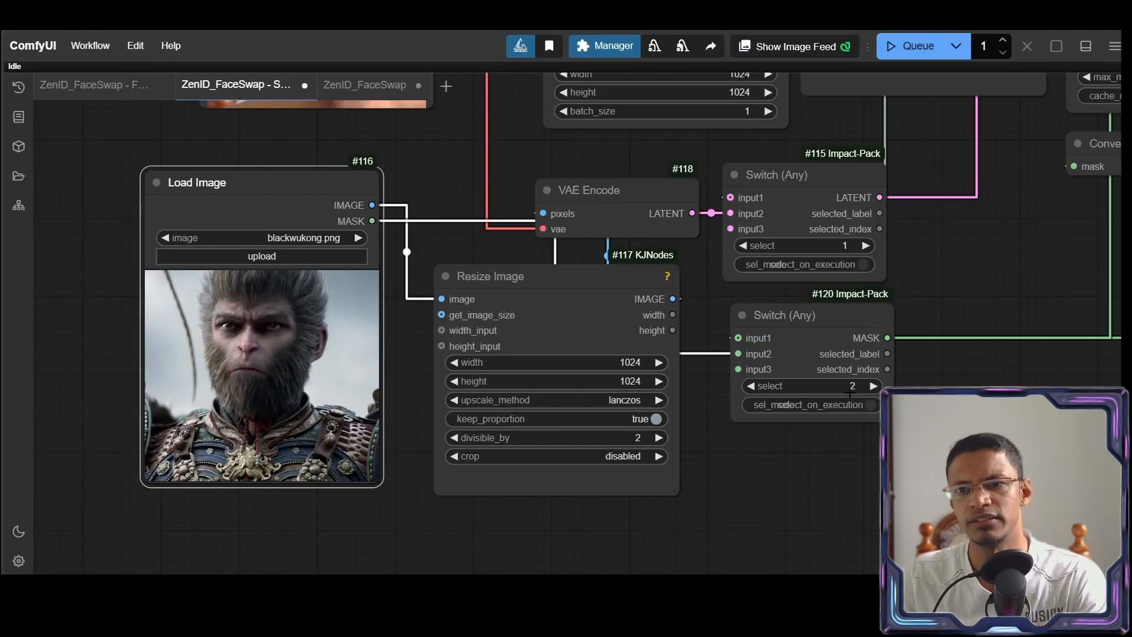
# Set select to 1 on the mask Switch (Any) node, and try toggling bypass on the blackwukong.png Load Image node.
pyautogui.scroll(-4, 965, 304)
pyautogui.moveTo(946, 245); pyautogui.dragTo(708, 278)
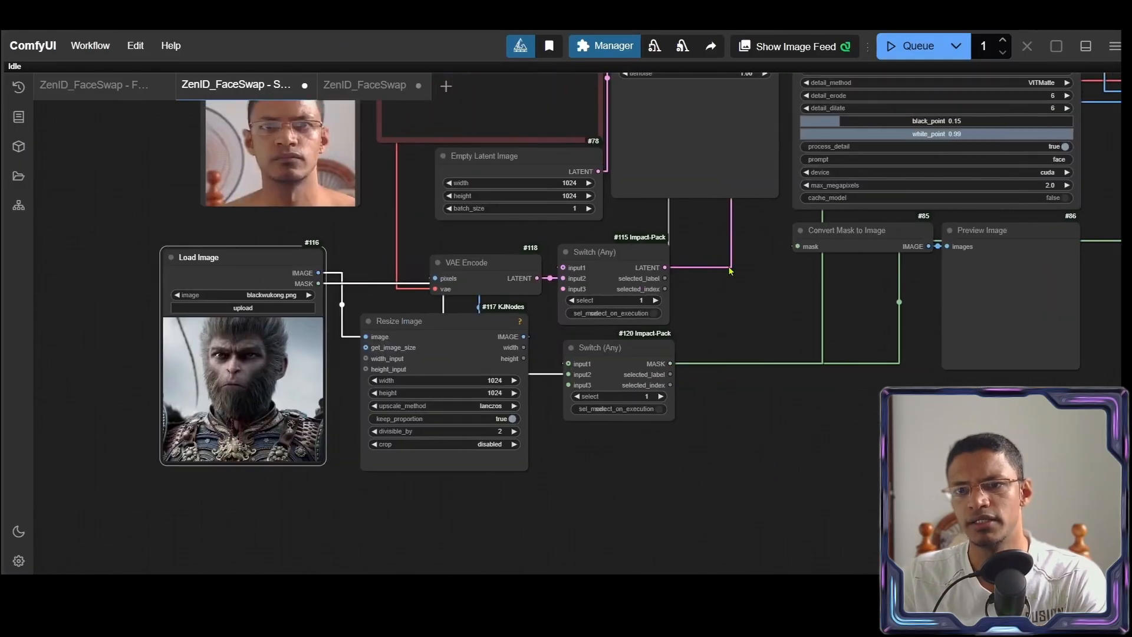
pyautogui.scroll(7, 698, 280)
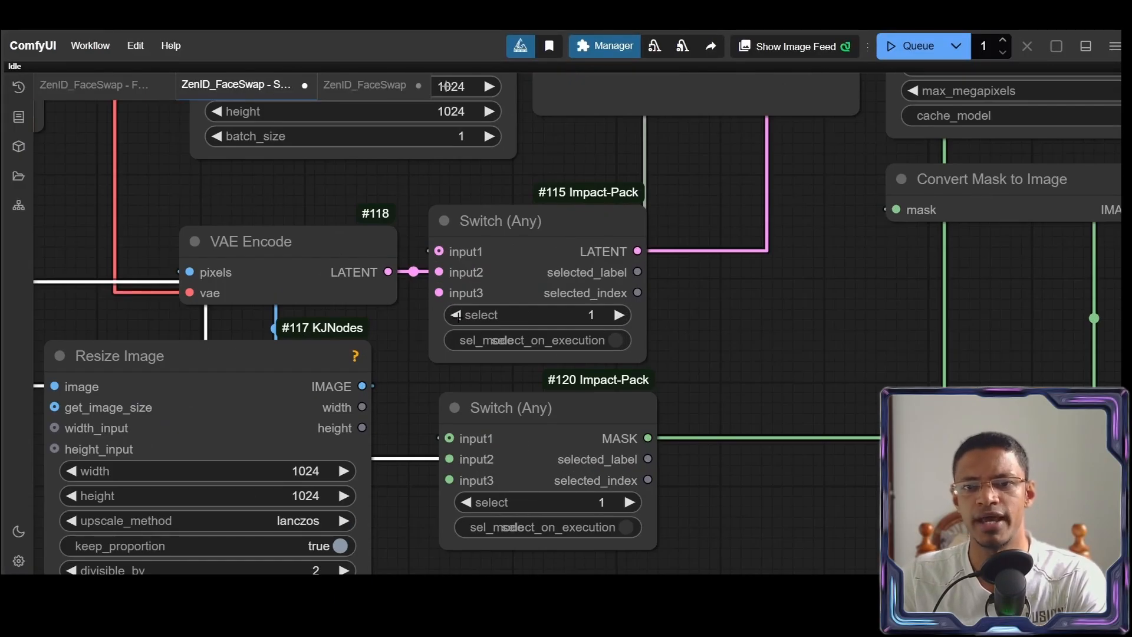
pyautogui.scroll(-4, 825, 390)
pyautogui.moveTo(617, 407); pyautogui.dragTo(804, 356)
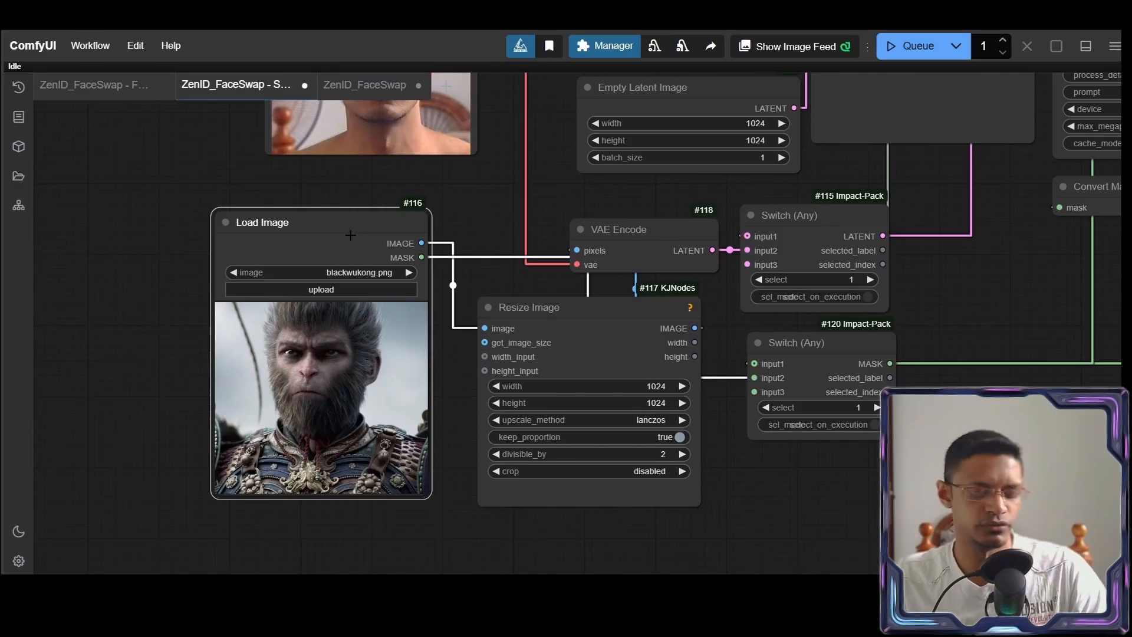
pyautogui.hotkey('ctrl', 'b')
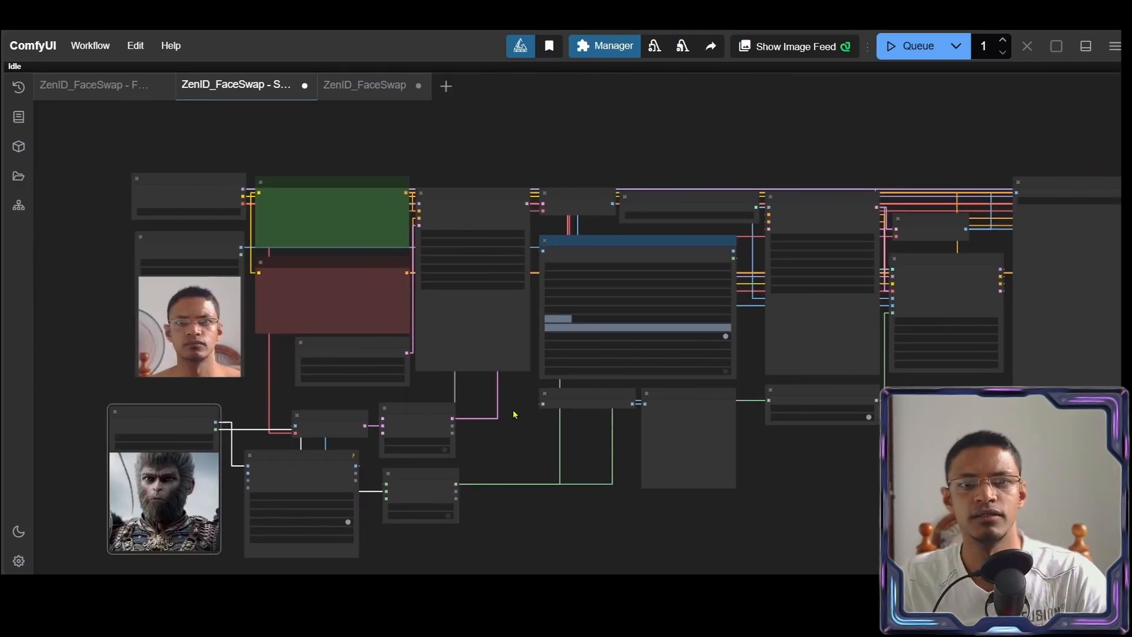
# Examine the settings of the LayerMask SegmentAnythingUltra V2, both KSampler, GrowMask and ZenID FaceSwap nodes and how they connect to the inputs.
pyautogui.scroll(4, 513, 411)
pyautogui.moveTo(500, 393); pyautogui.dragTo(277, 395)
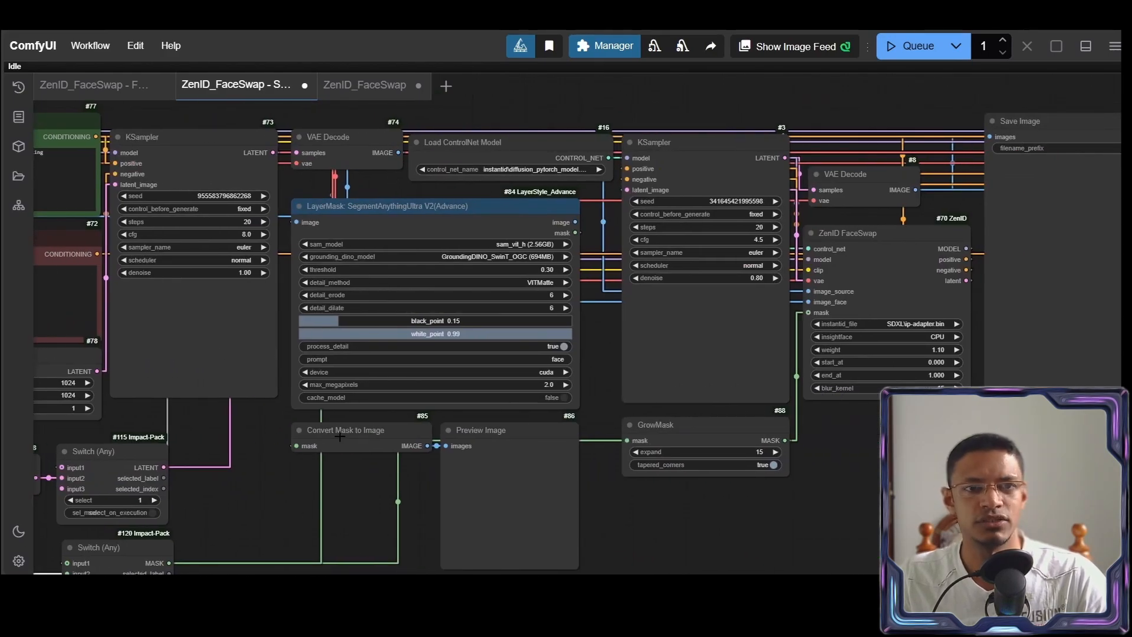
pyautogui.moveTo(287, 394); pyautogui.dragTo(528, 371)
pyautogui.scroll(-4, 597, 376)
pyautogui.scroll(4, 529, 372)
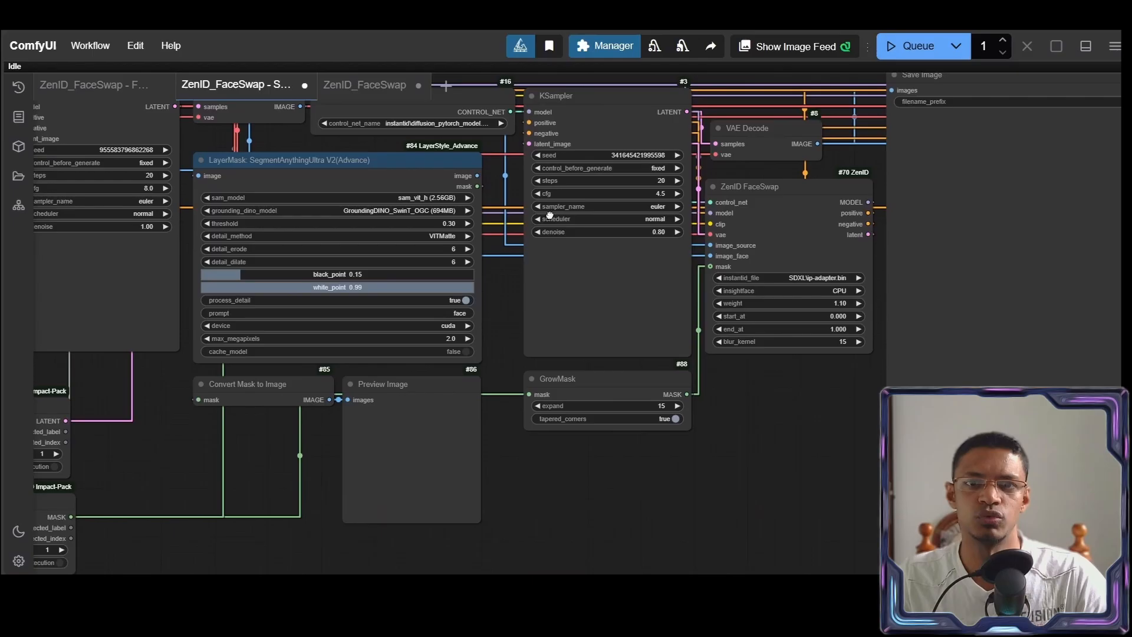
pyautogui.moveTo(549, 215); pyautogui.dragTo(430, 271)
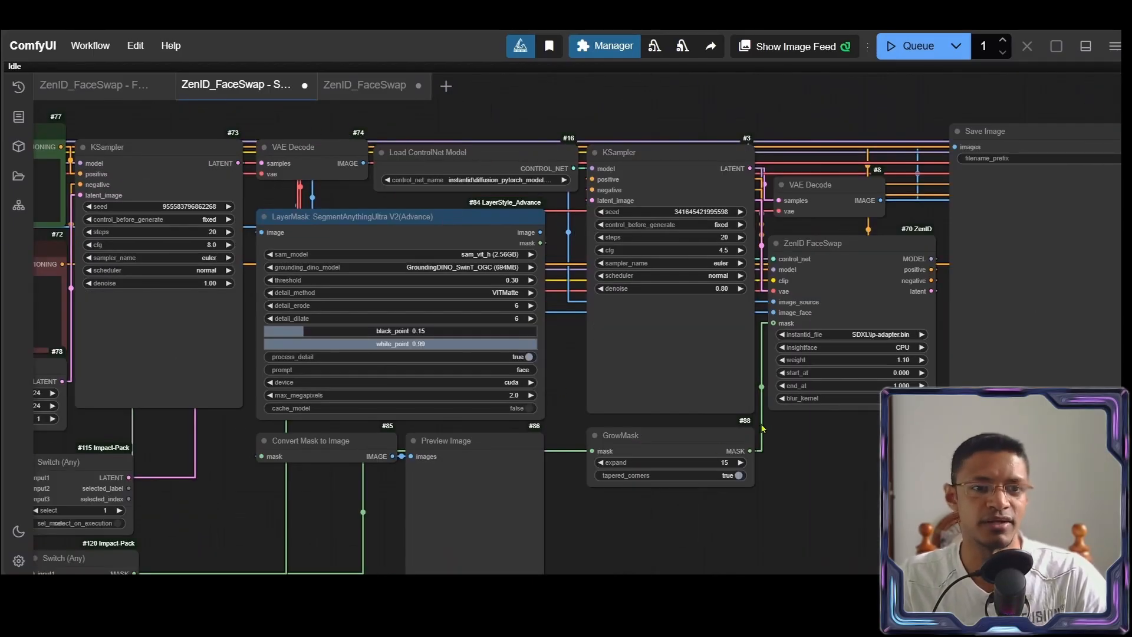
pyautogui.scroll(-4, 762, 428)
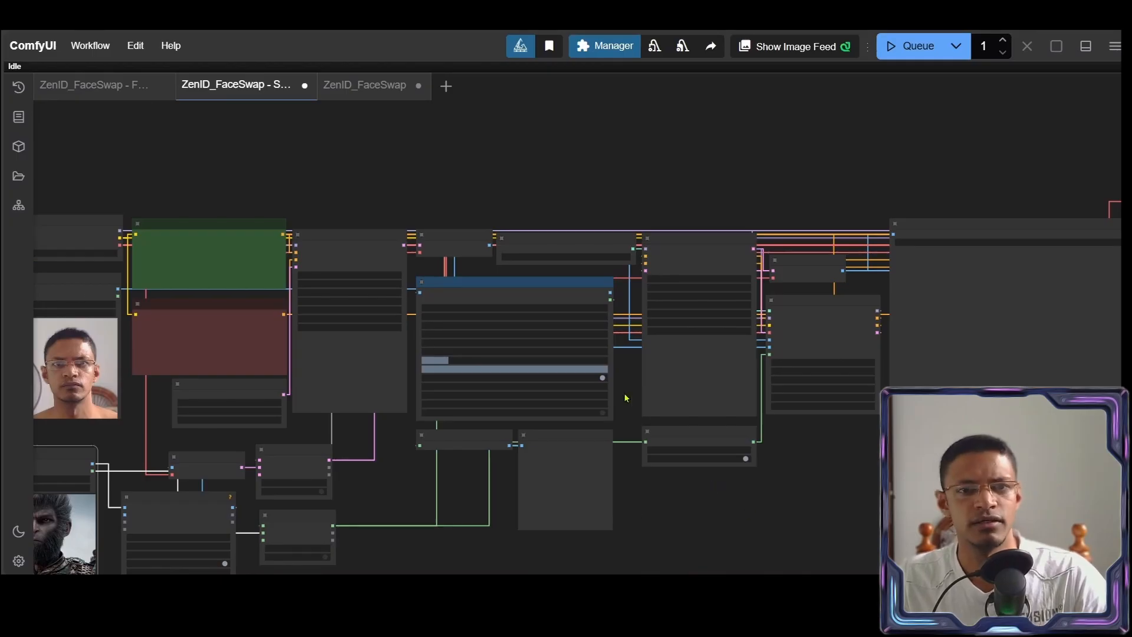
pyautogui.scroll(4, 627, 398)
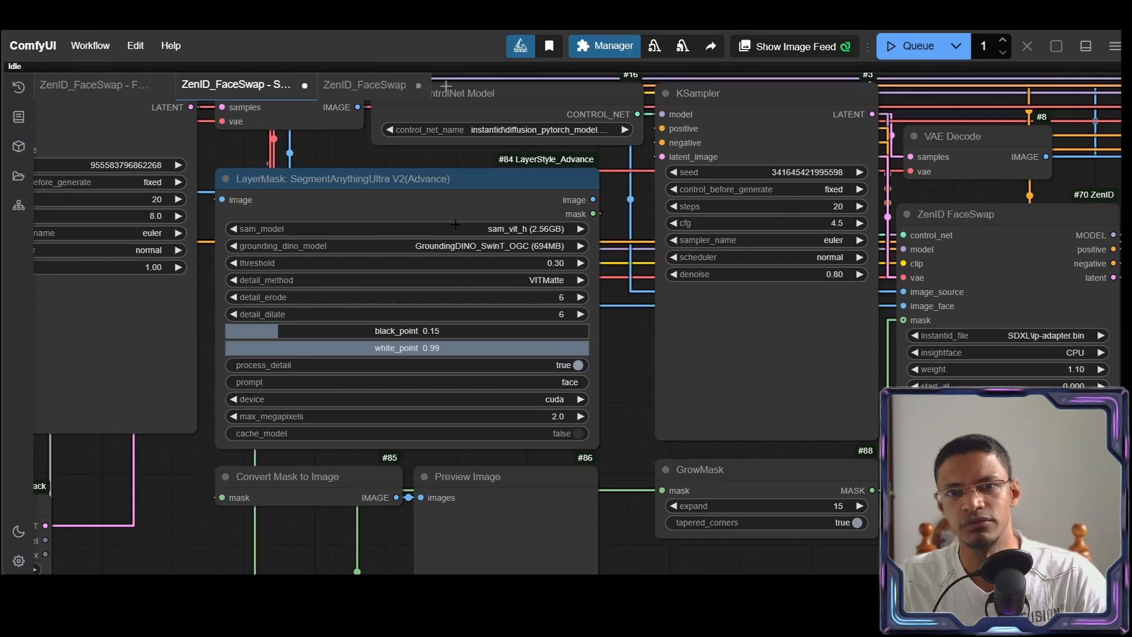
pyautogui.scroll(6, 547, 256)
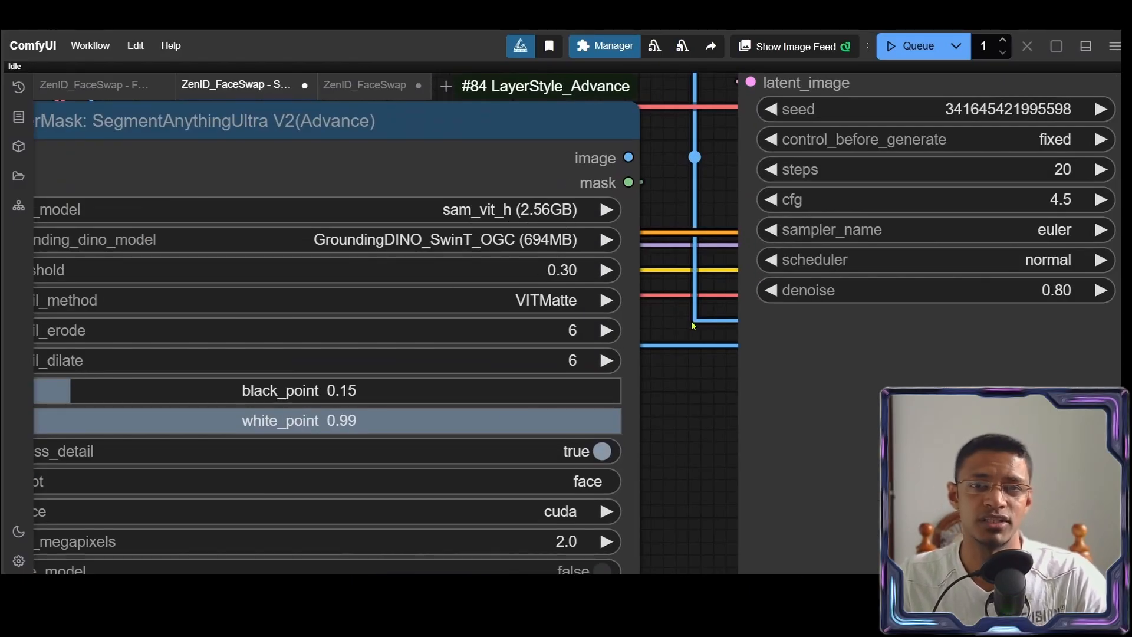
pyautogui.scroll(-4, 693, 328)
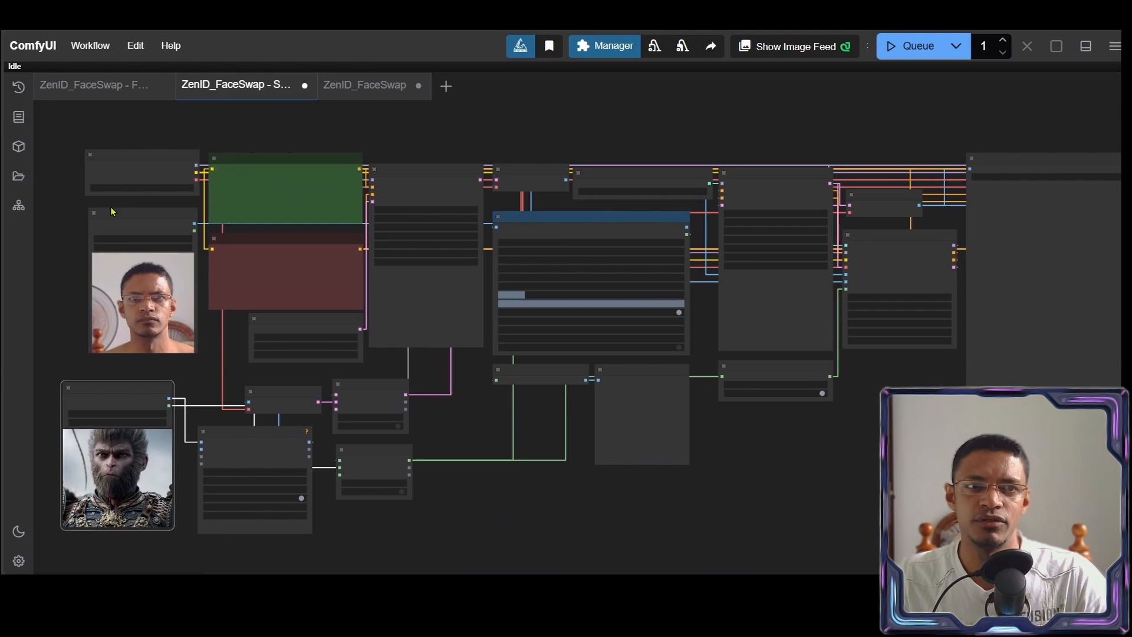
pyautogui.scroll(7, 71, 210)
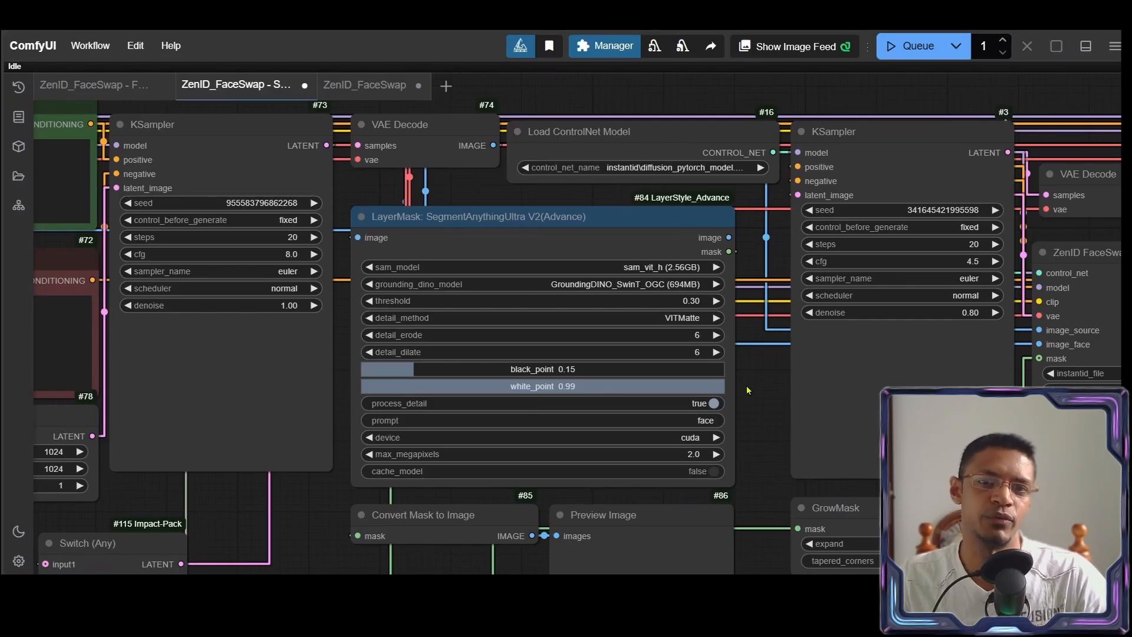
pyautogui.scroll(-6, 748, 390)
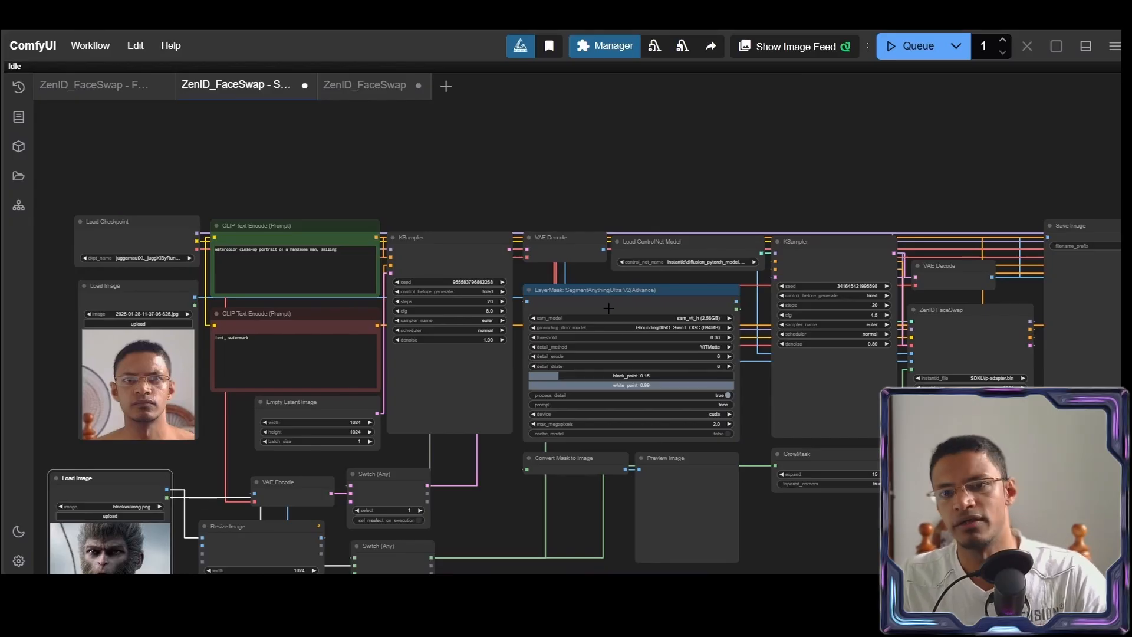
# Follow the workflow from the prompts to the first Save Image node, and return to the segmentation and ControlNet nodes.
pyautogui.moveTo(781, 342); pyautogui.dragTo(623, 328)
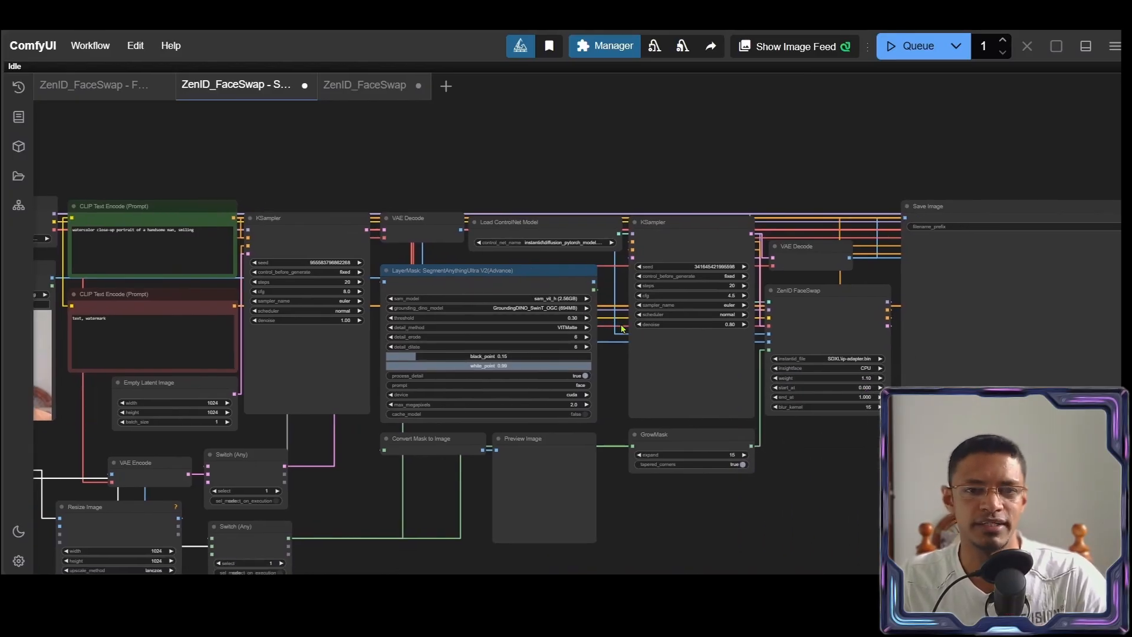
pyautogui.scroll(3, 623, 329)
pyautogui.moveTo(1110, 386); pyautogui.dragTo(454, 379)
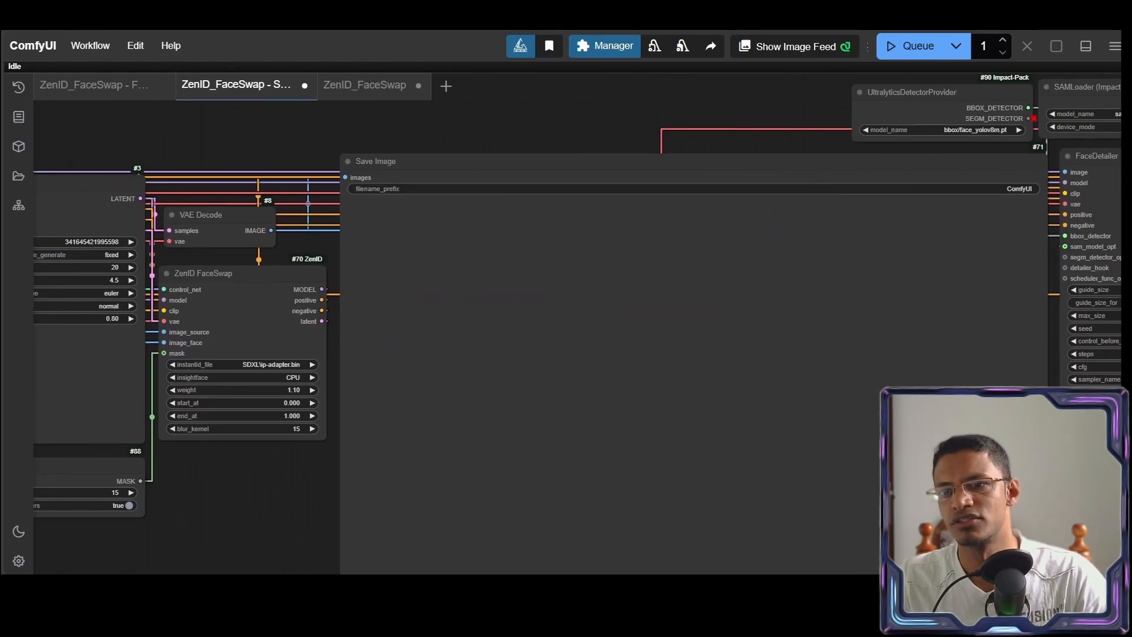
pyautogui.moveTo(42, 296); pyautogui.dragTo(652, 291)
pyautogui.scroll(1, 716, 374)
pyautogui.moveTo(236, 254); pyautogui.dragTo(816, 387)
pyautogui.moveTo(877, 436); pyautogui.dragTo(425, 265)
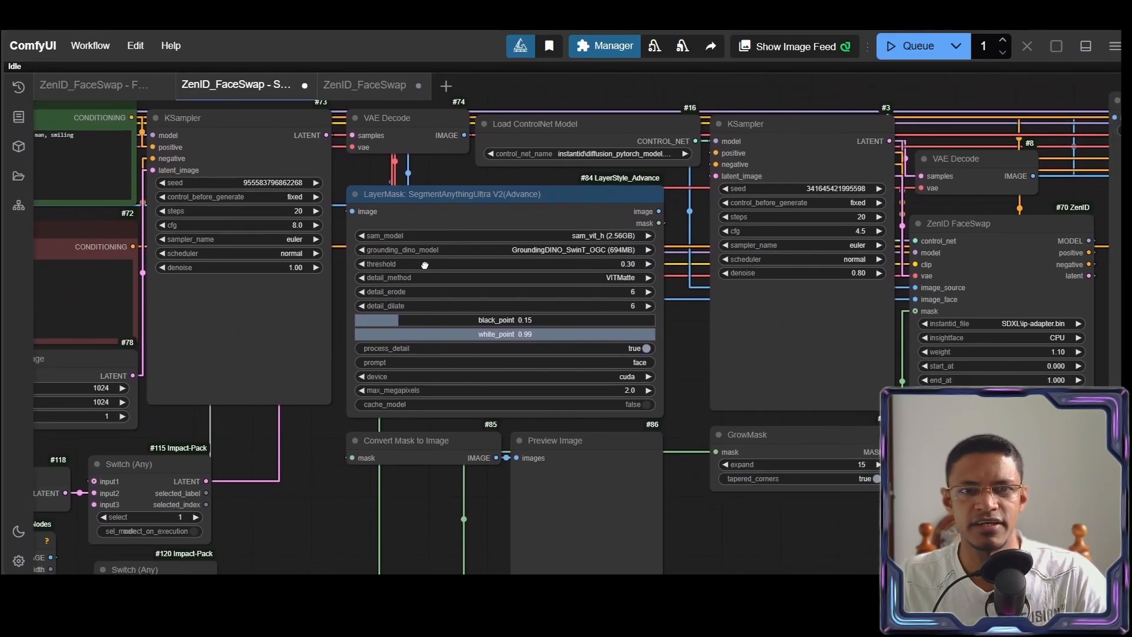
# Choose instantid\diffusion_pytorch_model.safetensors as the control_net_name in the Load ControlNet Model node.
pyautogui.click(494, 205)
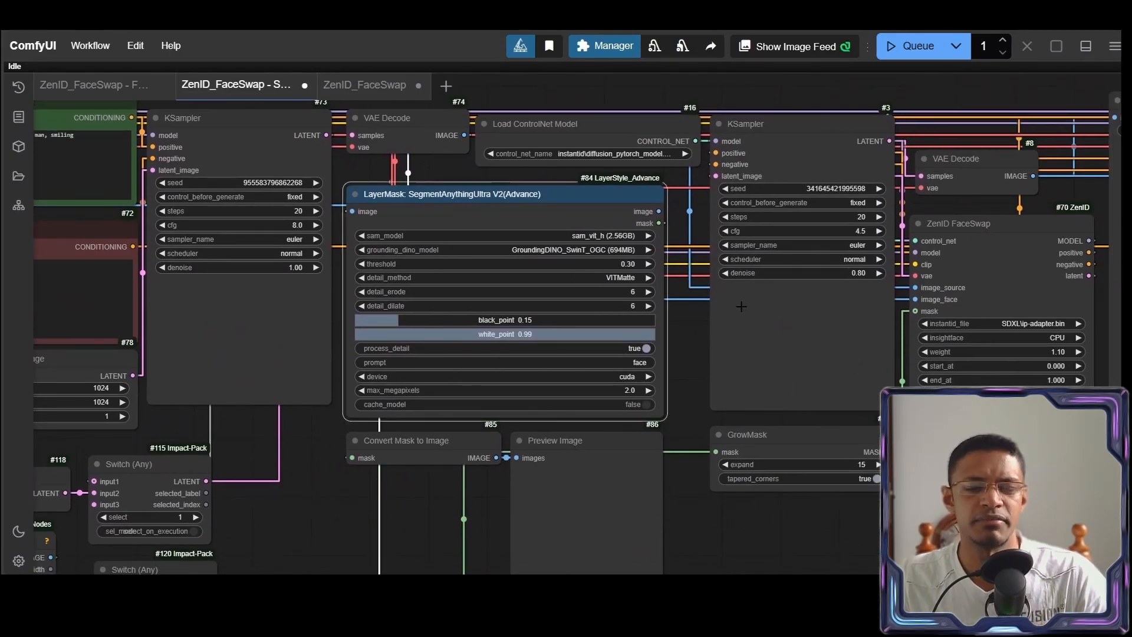
pyautogui.moveTo(690, 186); pyautogui.dragTo(683, 263)
pyautogui.scroll(10, 610, 171)
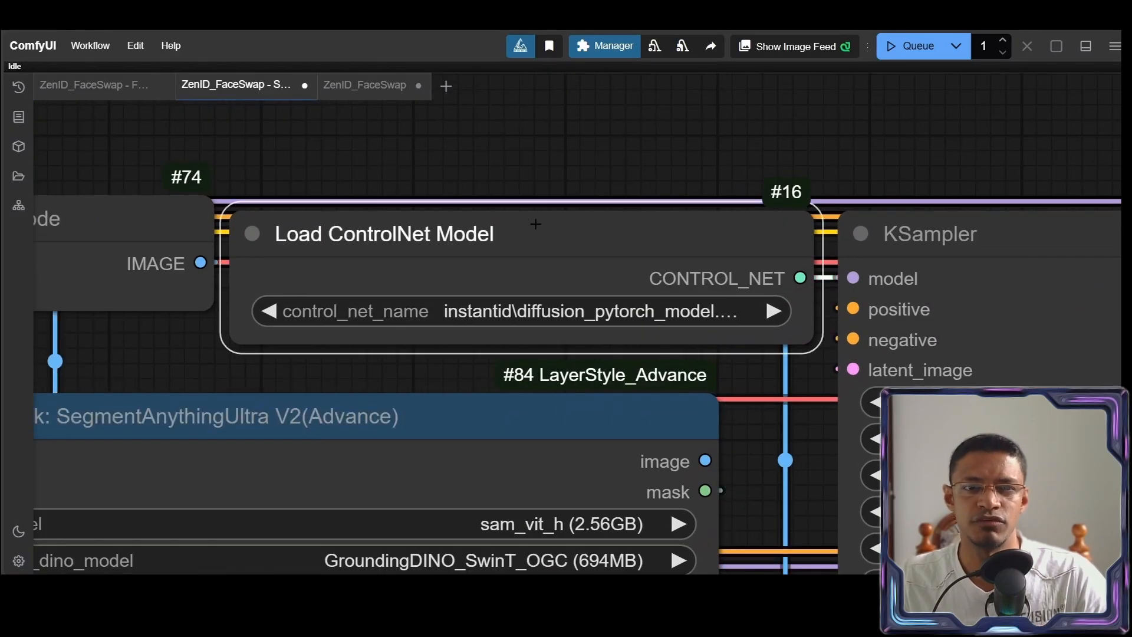
pyautogui.click(584, 312)
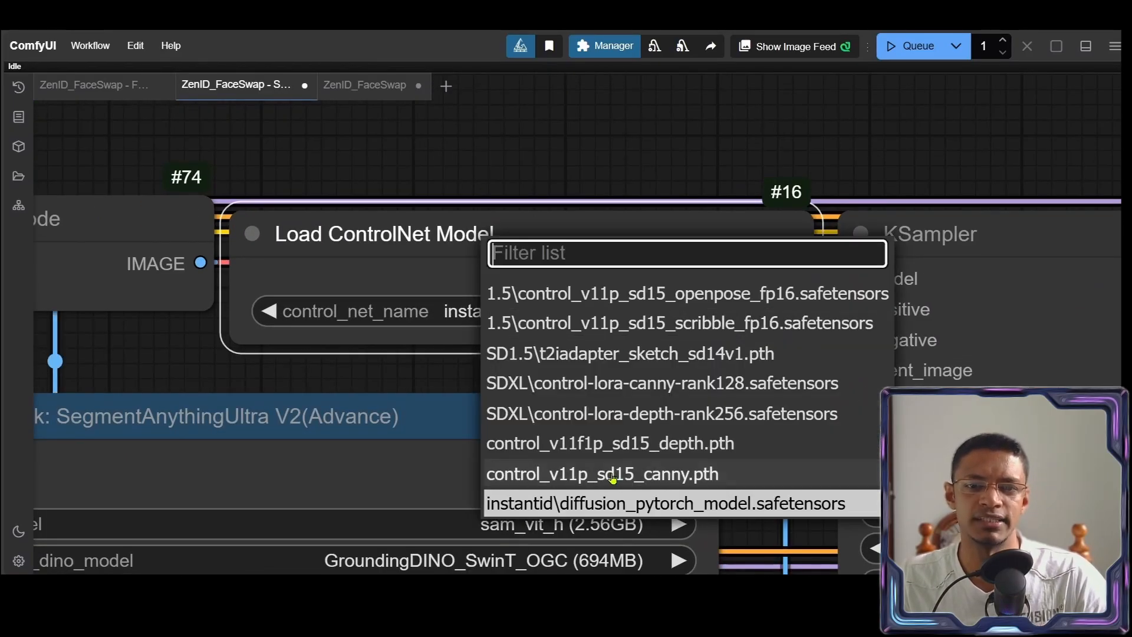
pyautogui.click(750, 506)
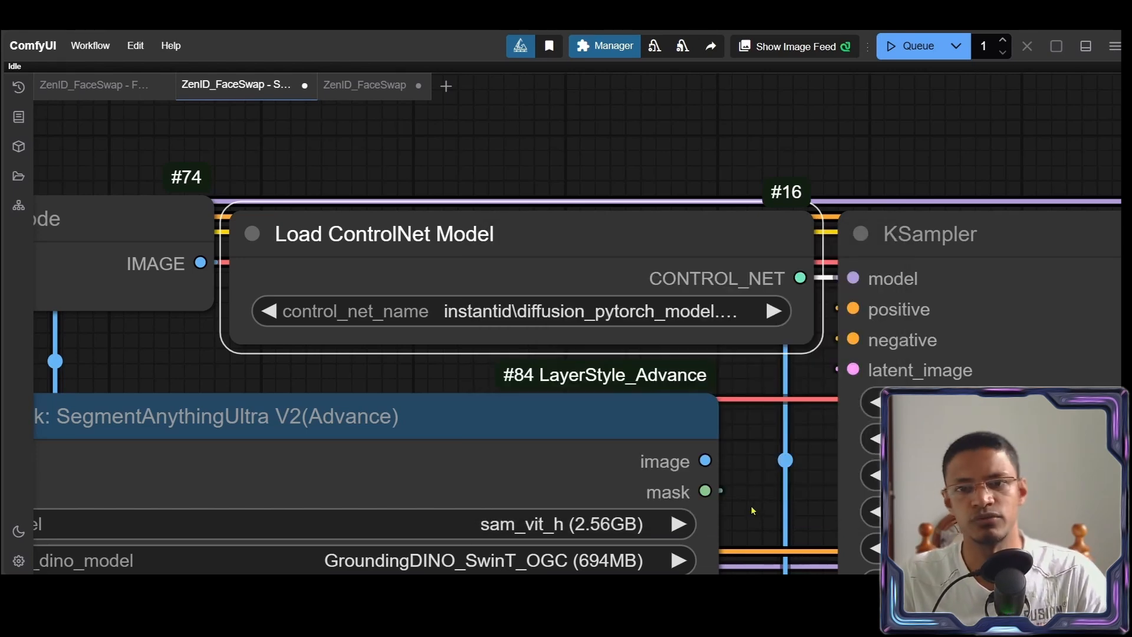
# Review the second KSampler and ZenID FaceSwap nodes, and examine the FaceDetailer node's inputs and settings.
pyautogui.scroll(-7, 790, 430)
pyautogui.moveTo(813, 427); pyautogui.dragTo(471, 268)
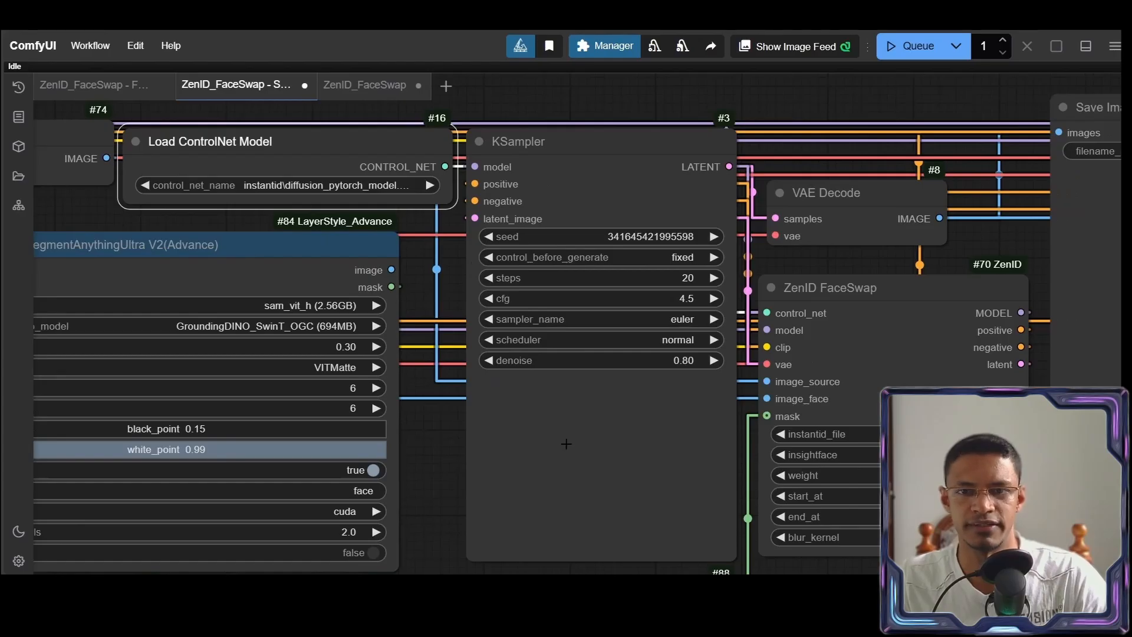
pyautogui.scroll(-2, 489, 427)
pyautogui.moveTo(726, 472); pyautogui.dragTo(600, 336)
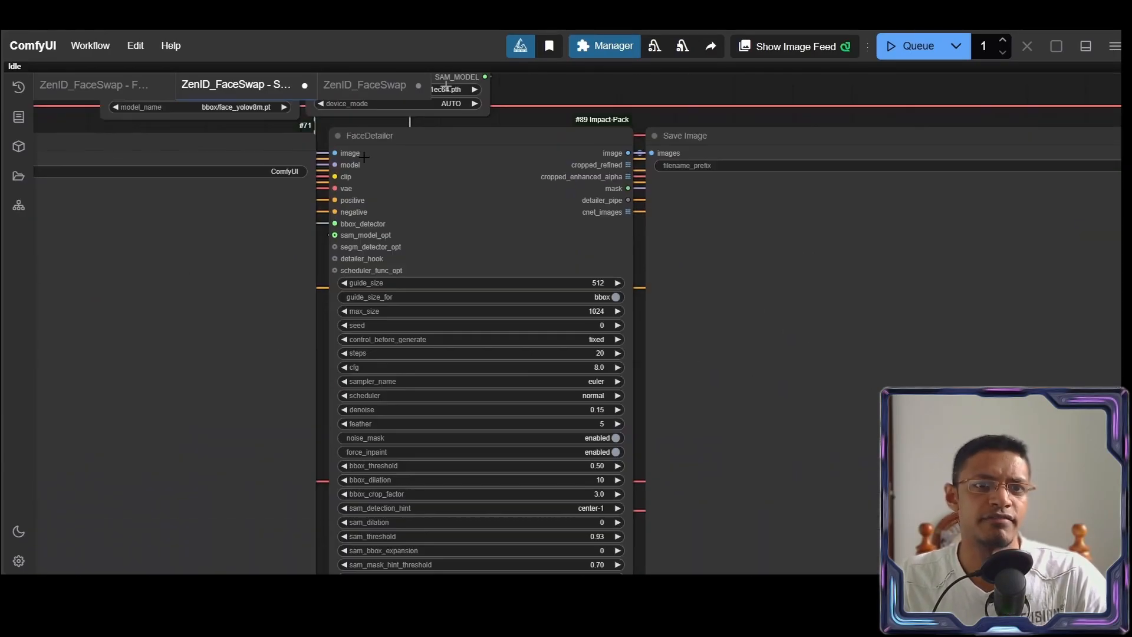
pyautogui.scroll(7, 363, 156)
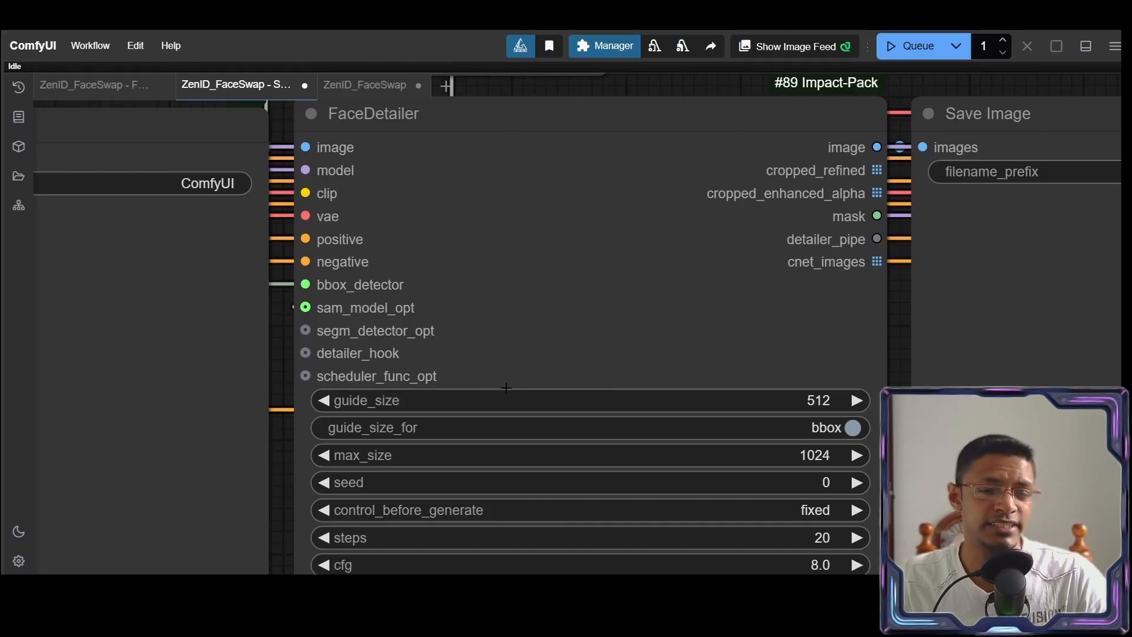
pyautogui.scroll(-10, 517, 350)
pyautogui.moveTo(643, 351); pyautogui.dragTo(779, 278)
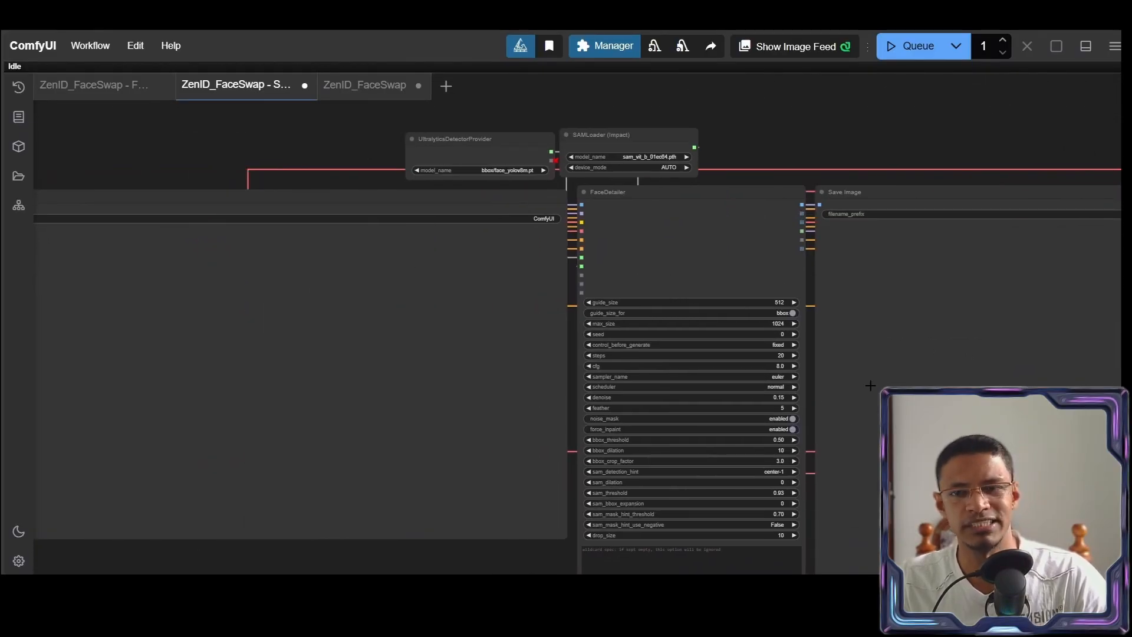
# Review the KSampler, VAE Decode and Save Image stages that follow the FaceDetailer.
pyautogui.moveTo(861, 334); pyautogui.dragTo(417, 295)
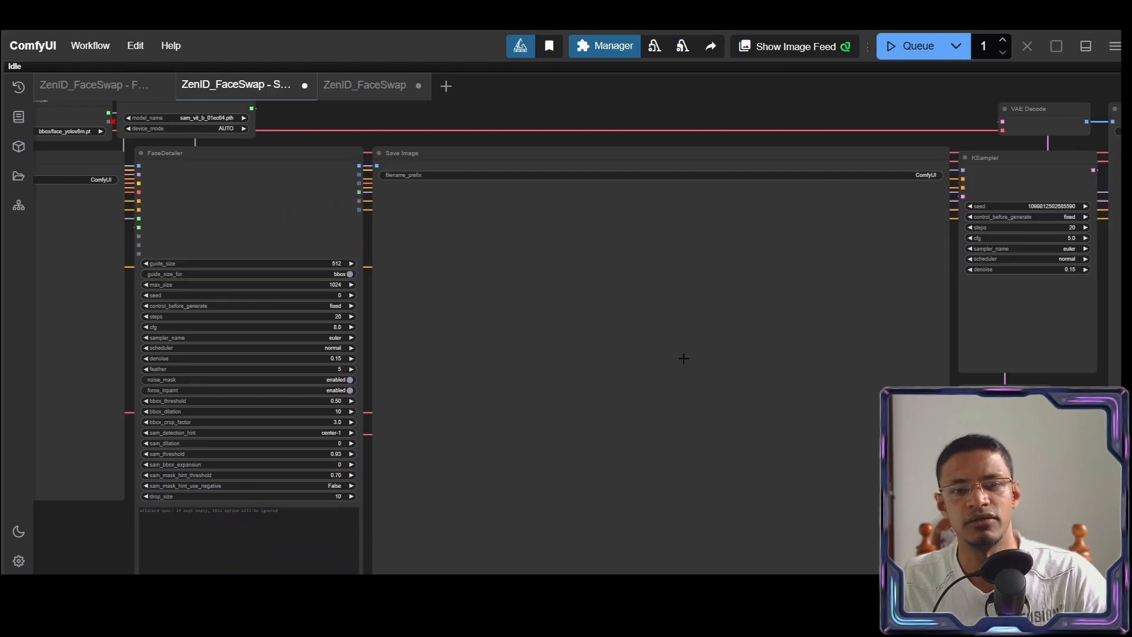
pyautogui.moveTo(799, 344); pyautogui.dragTo(412, 388)
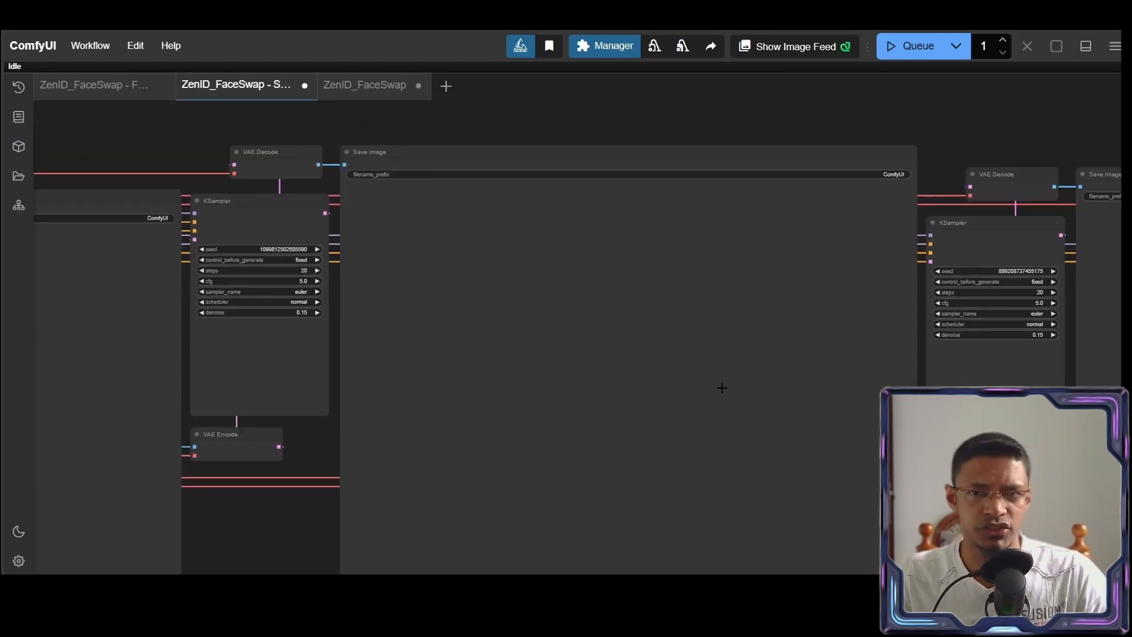
pyautogui.scroll(-4, 670, 374)
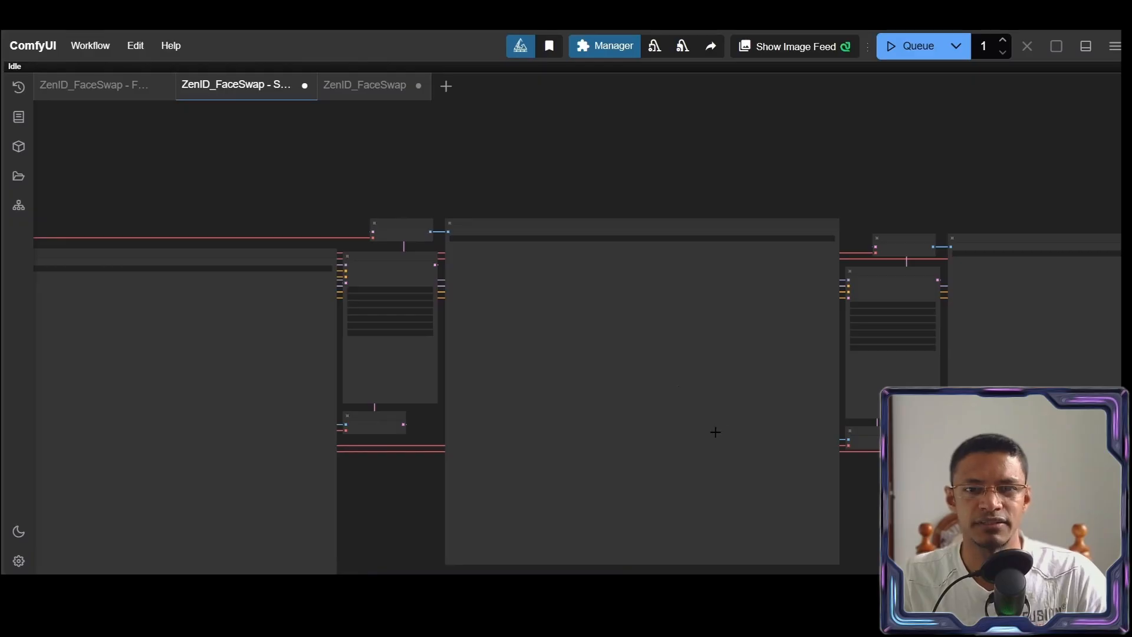
pyautogui.moveTo(715, 430); pyautogui.dragTo(453, 389)
pyautogui.scroll(1, 452, 390)
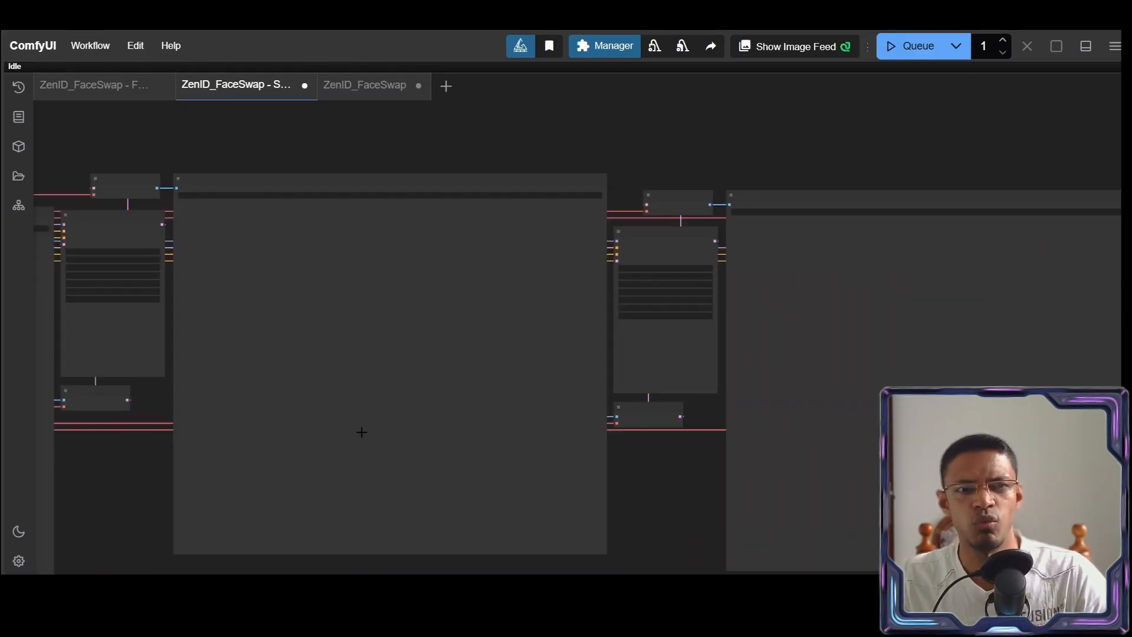
# Look over the successive KSampler, VAE Decode and Save Image stages at the end of the workflow.
pyautogui.moveTo(436, 285); pyautogui.dragTo(220, 192)
pyautogui.scroll(-5, 257, 240)
pyautogui.moveTo(133, 167); pyautogui.dragTo(370, 230)
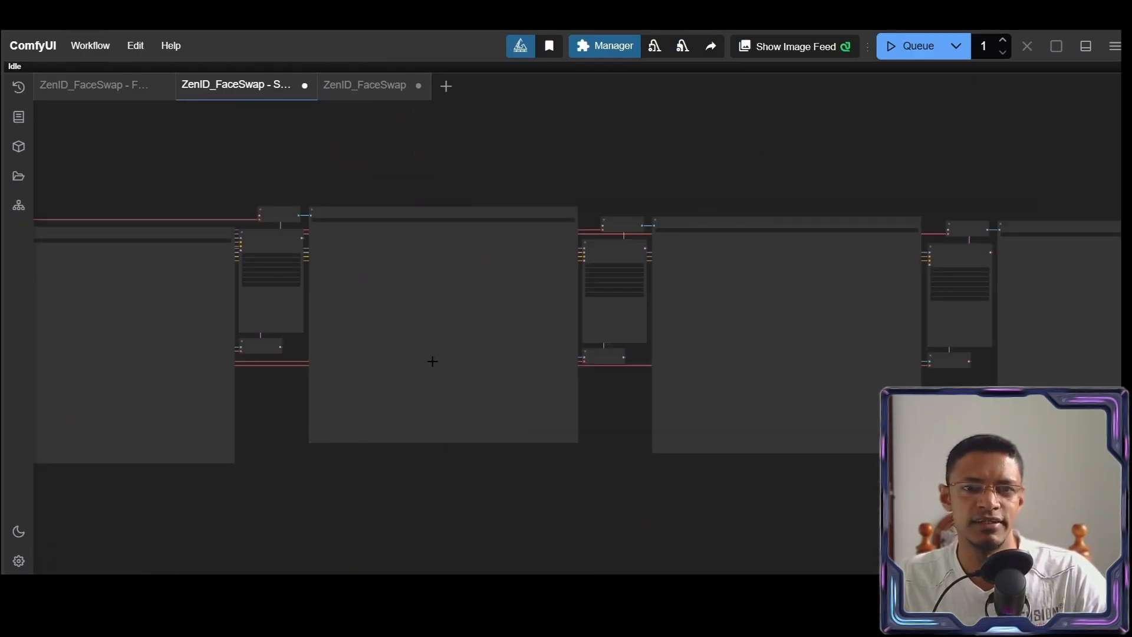
pyautogui.moveTo(779, 382); pyautogui.dragTo(477, 370)
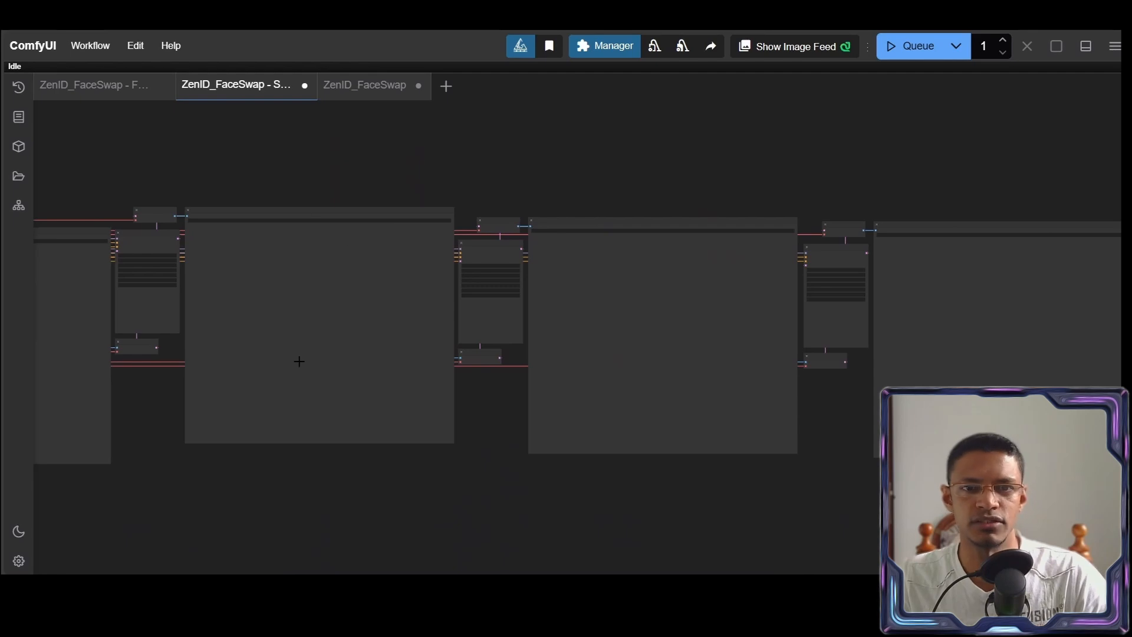
pyautogui.moveTo(400, 387); pyautogui.dragTo(495, 379)
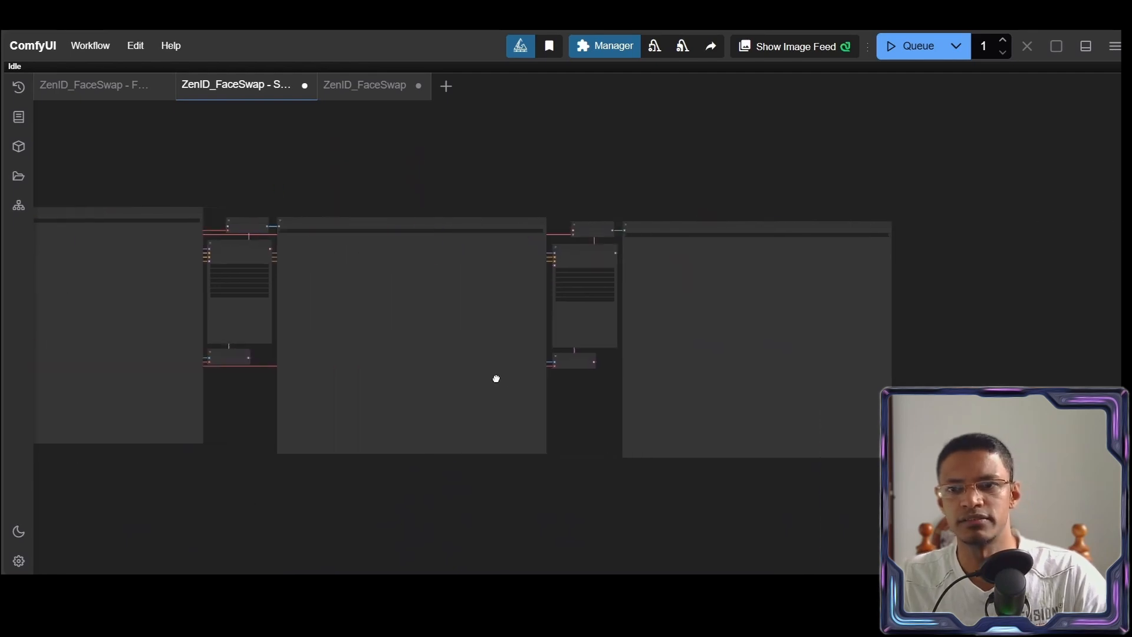
pyautogui.moveTo(325, 374); pyautogui.dragTo(573, 383)
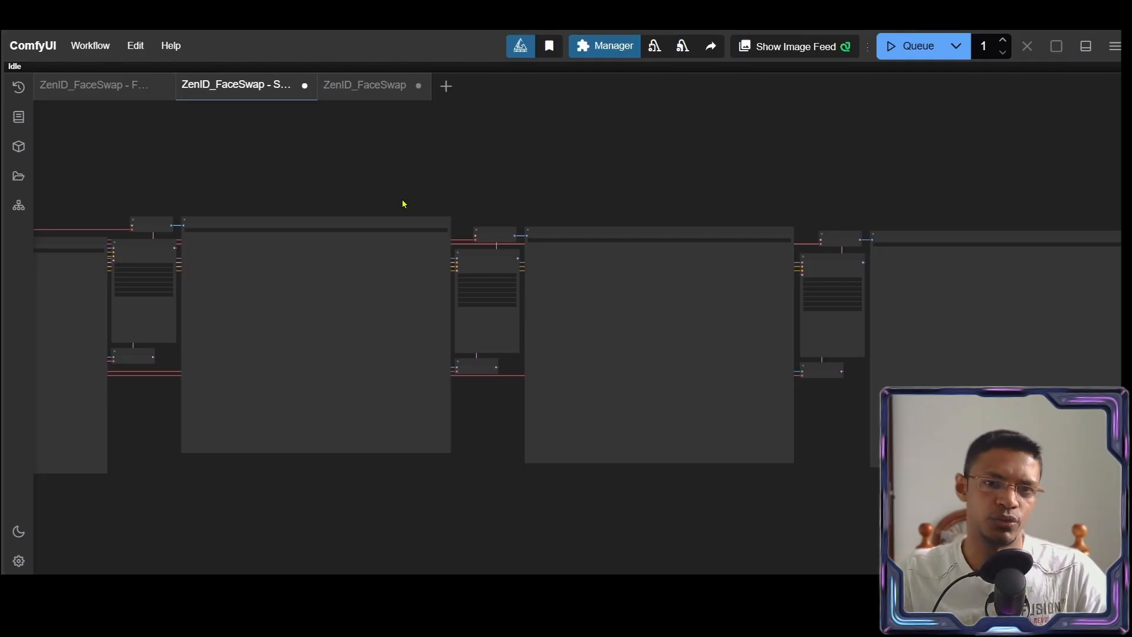
pyautogui.moveTo(402, 204); pyautogui.dragTo(345, 198)
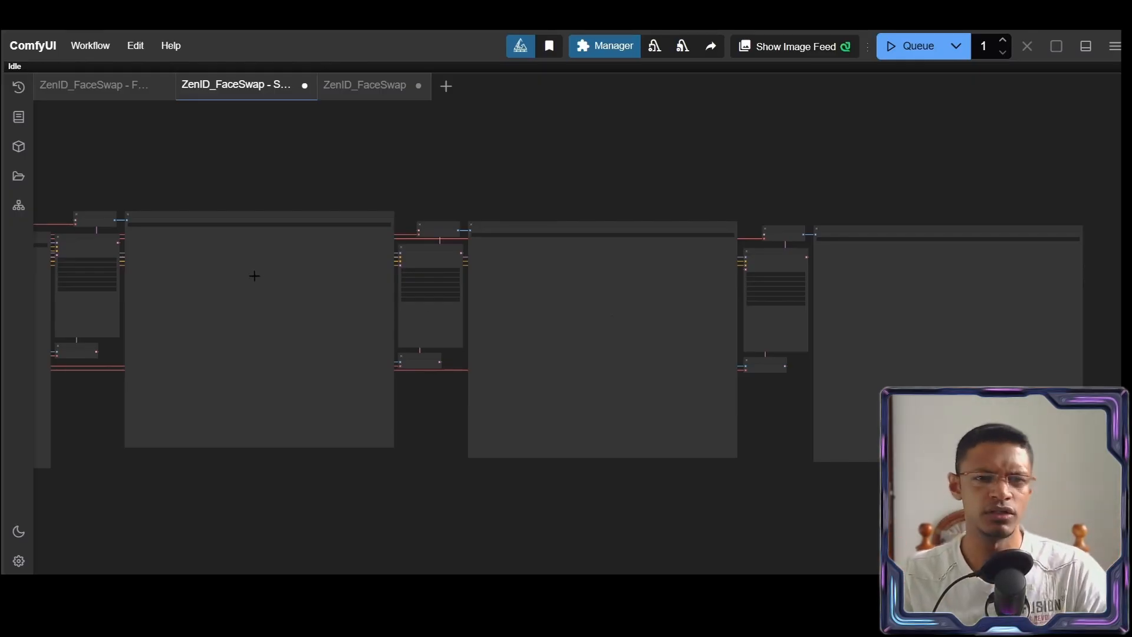
# Return to the start of the workflow and examine the source image, the positive and negative prompts and the latent size.
pyautogui.moveTo(173, 258); pyautogui.dragTo(1002, 281)
pyautogui.moveTo(577, 348); pyautogui.dragTo(880, 327)
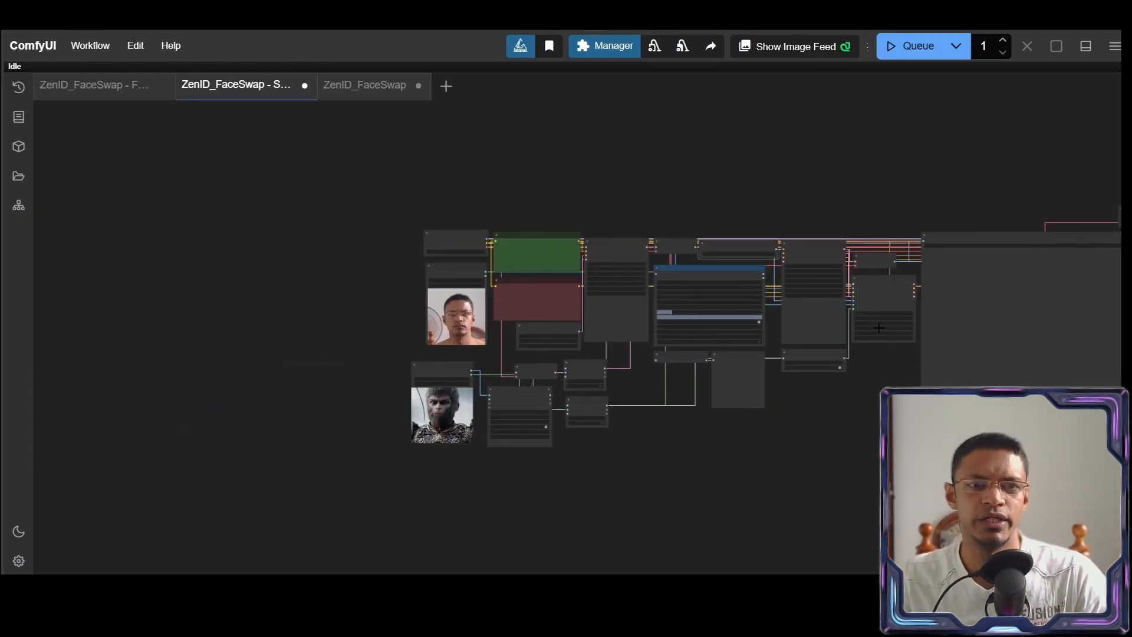
pyautogui.scroll(6, 539, 249)
pyautogui.scroll(5, 538, 249)
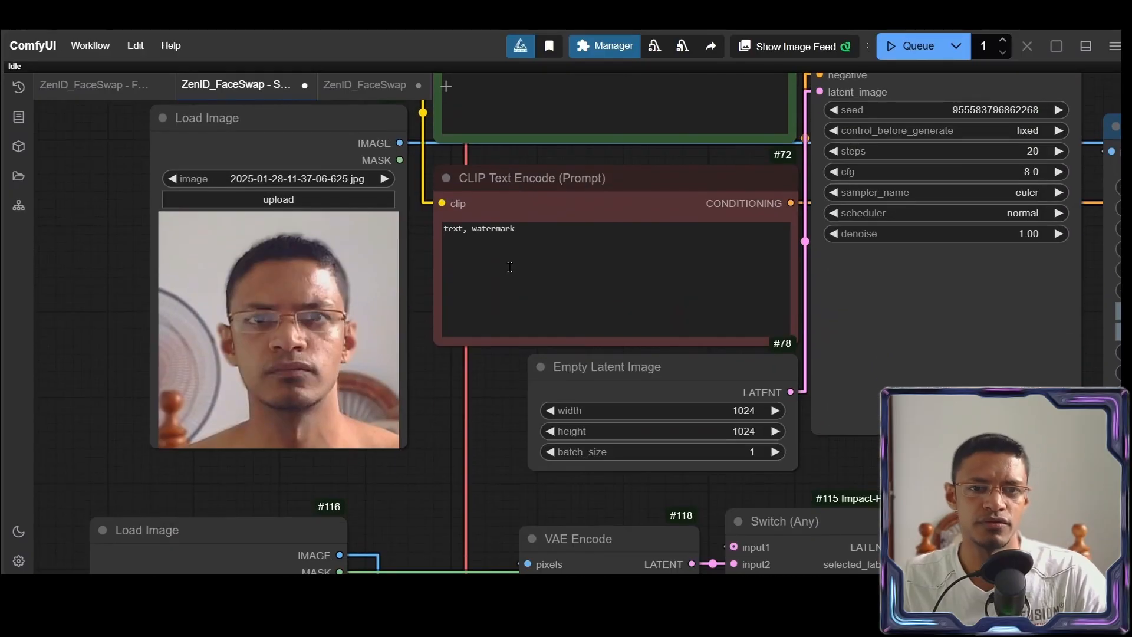
pyautogui.scroll(-4, 446, 393)
pyautogui.moveTo(438, 451); pyautogui.dragTo(410, 528)
pyautogui.scroll(8, 440, 186)
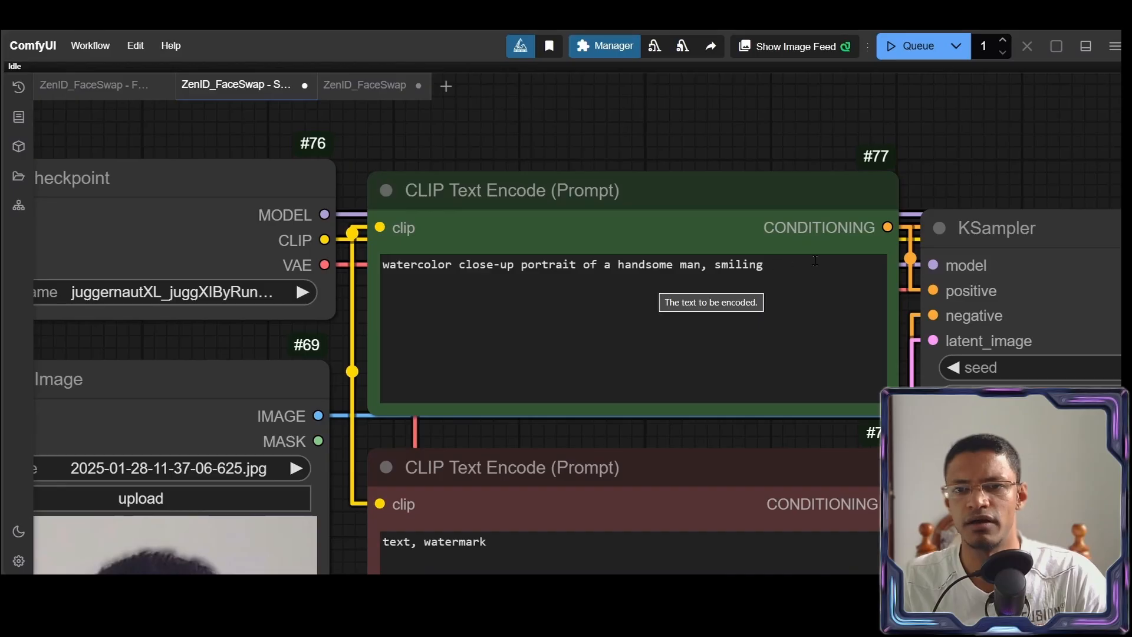
pyautogui.click(463, 290)
pyautogui.hotkey('ctrl', 'a')
pyautogui.click(693, 142)
pyautogui.scroll(-6, 692, 143)
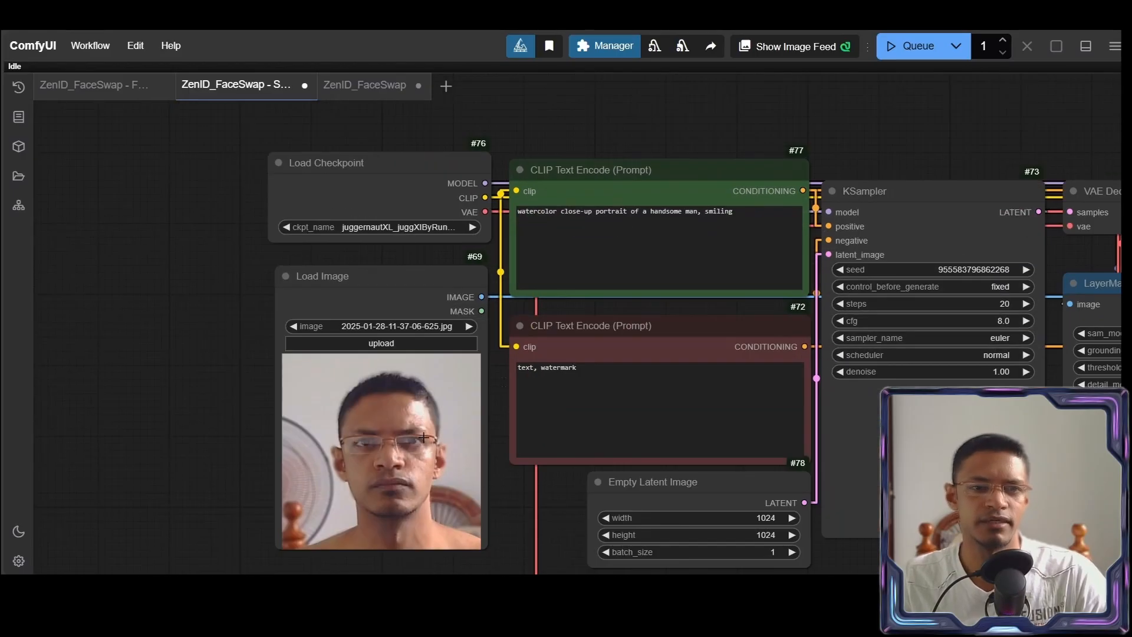
pyautogui.moveTo(692, 143); pyautogui.dragTo(704, 46)
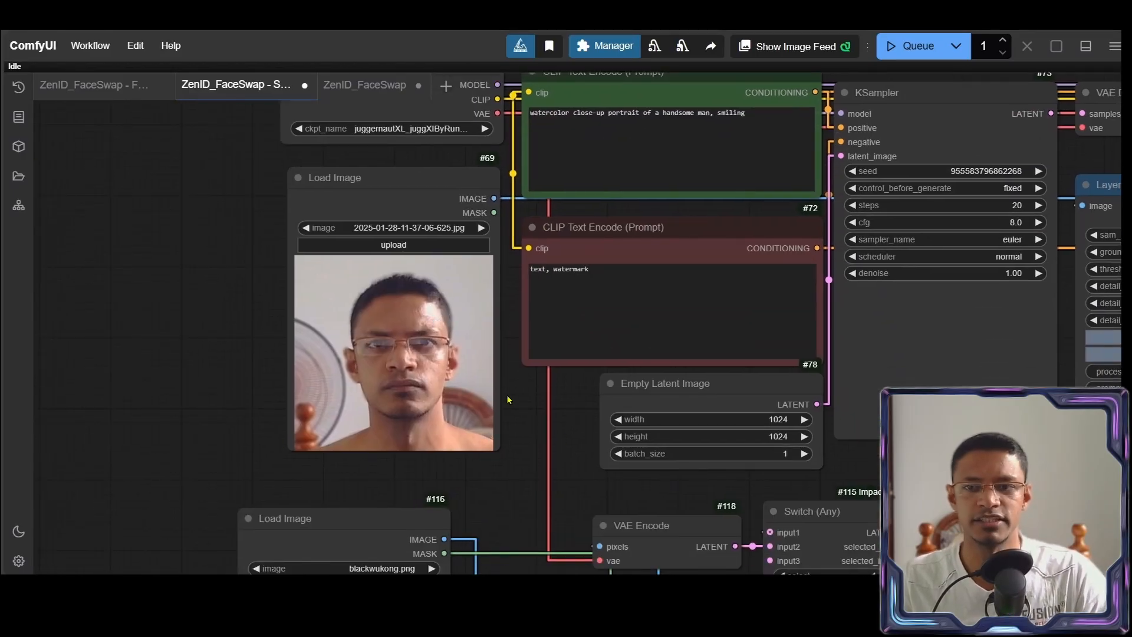
# Survey the images generated at each Save Image node across the whole workflow.
pyautogui.scroll(-5, 509, 399)
pyautogui.moveTo(980, 469); pyautogui.dragTo(595, 437)
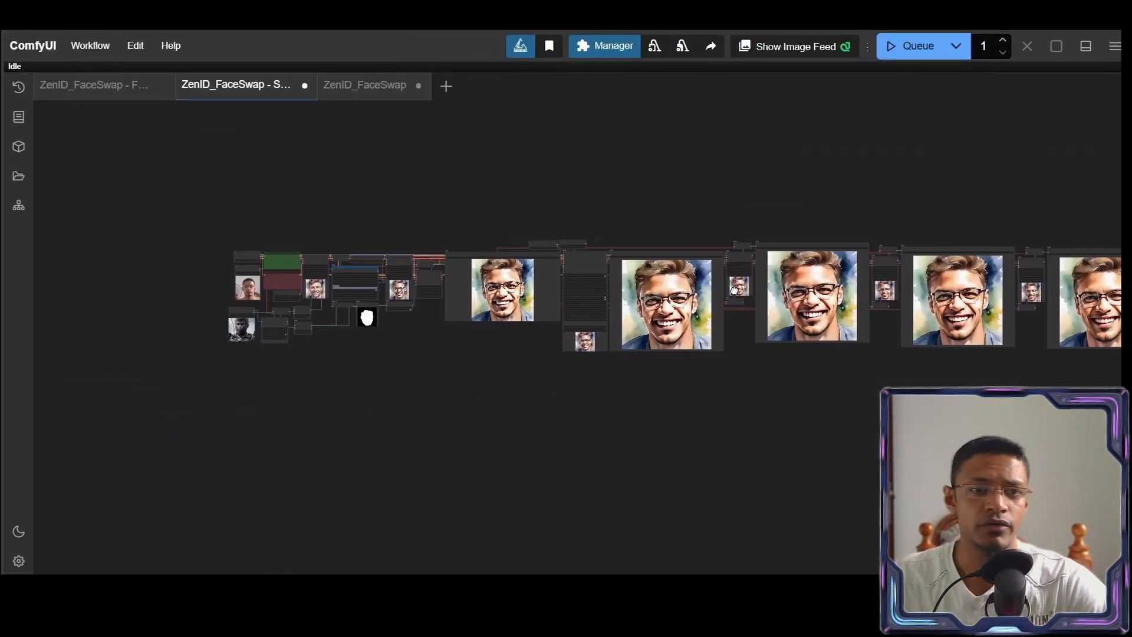
pyautogui.moveTo(605, 286); pyautogui.dragTo(619, 285)
pyautogui.moveTo(830, 281); pyautogui.dragTo(910, 290)
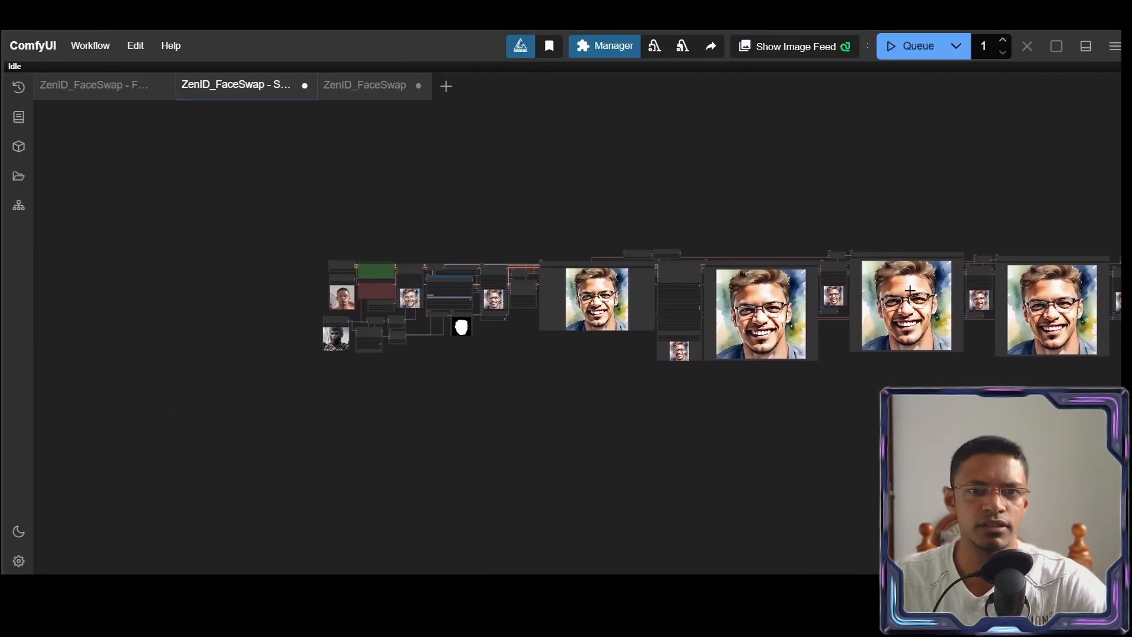
# Examine the latent and mask Switch (Any) nodes and their connections near the second Load Image node.
pyautogui.moveTo(491, 291); pyautogui.dragTo(566, 291)
pyautogui.scroll(13, 566, 292)
pyautogui.moveTo(625, 311); pyautogui.dragTo(518, 252)
pyautogui.scroll(6, 423, 270)
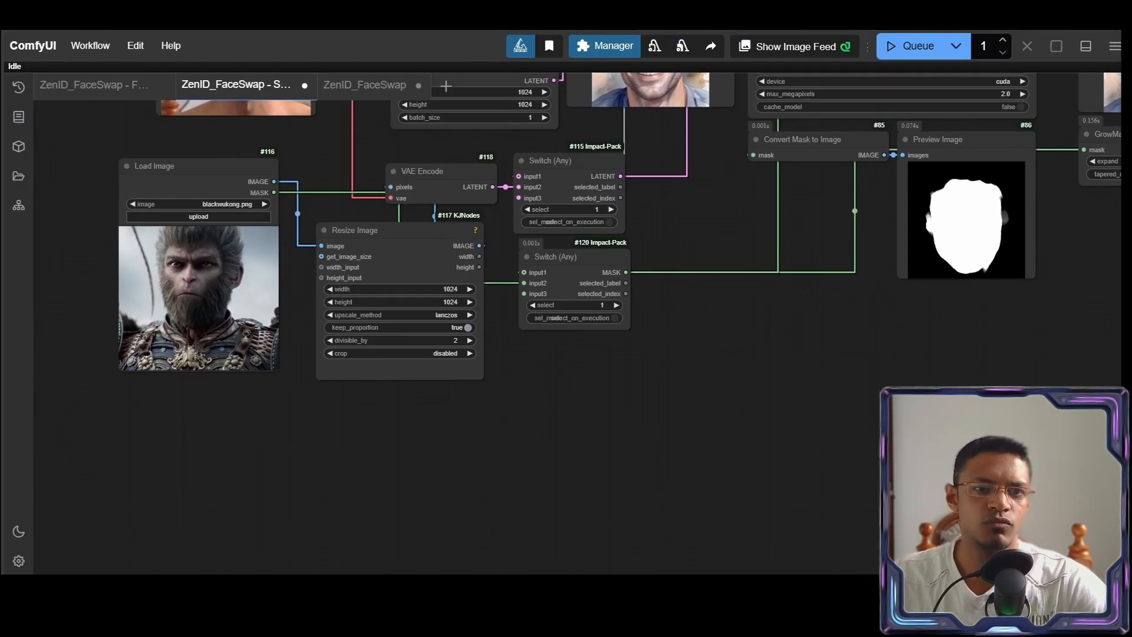
pyautogui.scroll(1, 551, 313)
pyautogui.moveTo(805, 291); pyautogui.dragTo(789, 441)
pyautogui.click(597, 384)
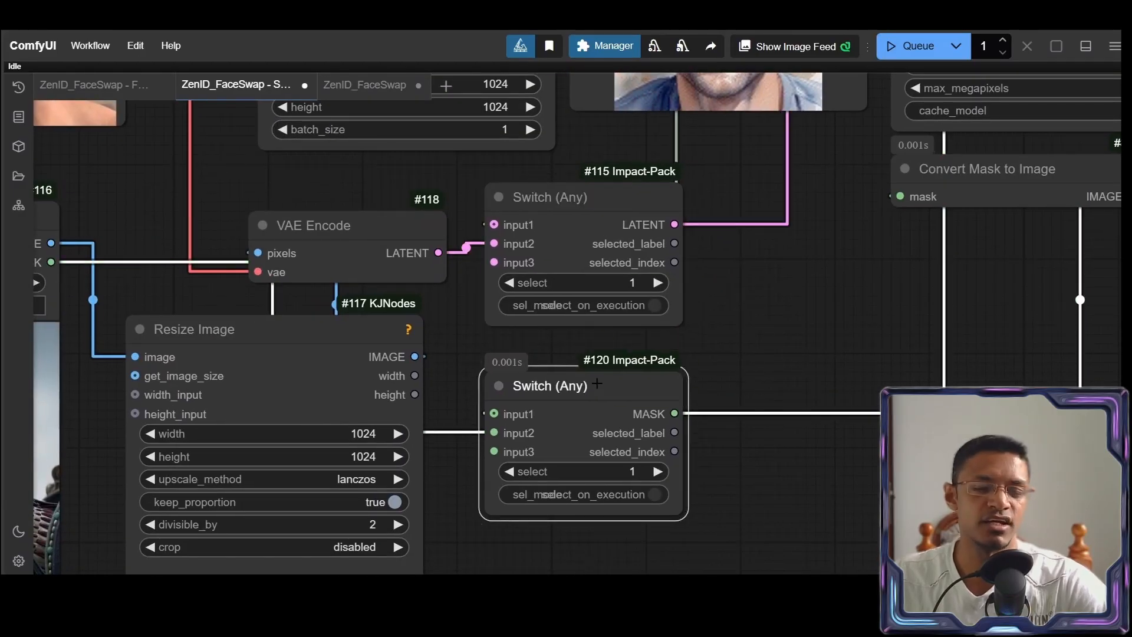
pyautogui.click(589, 218)
pyautogui.moveTo(812, 311); pyautogui.dragTo(840, 497)
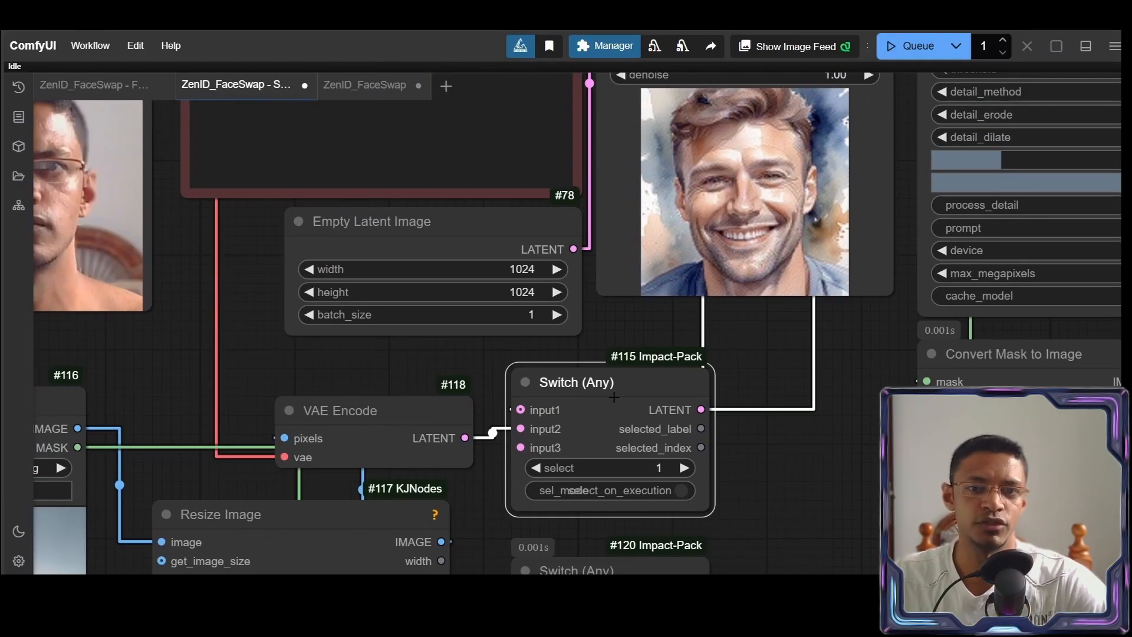
pyautogui.moveTo(585, 312); pyautogui.dragTo(675, 470)
pyautogui.moveTo(532, 280); pyautogui.dragTo(667, 538)
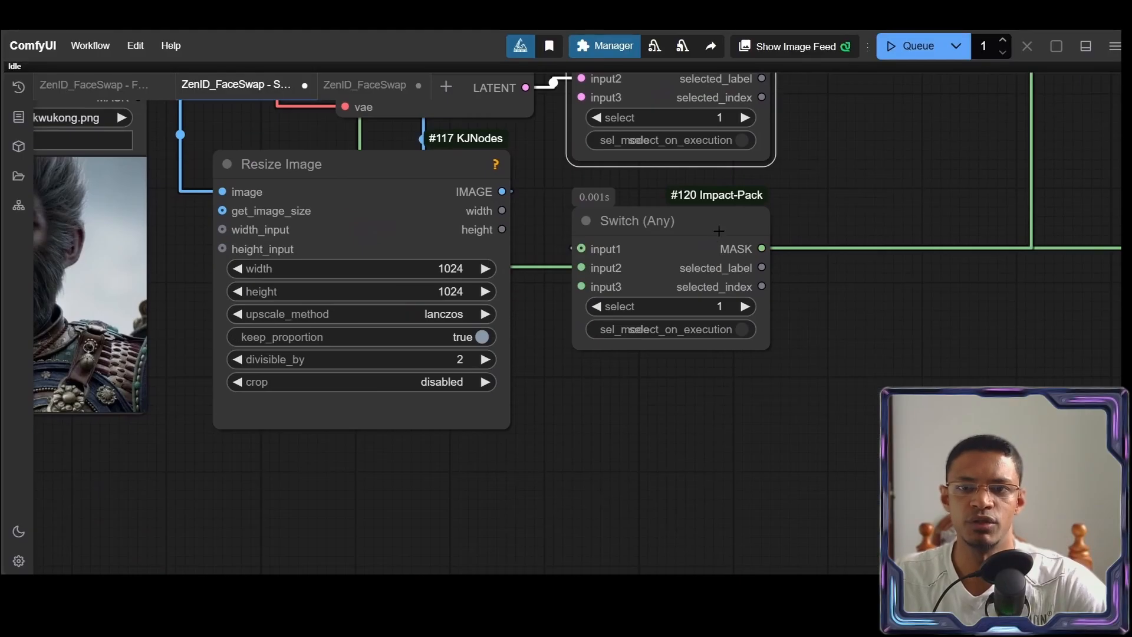
pyautogui.click(733, 230)
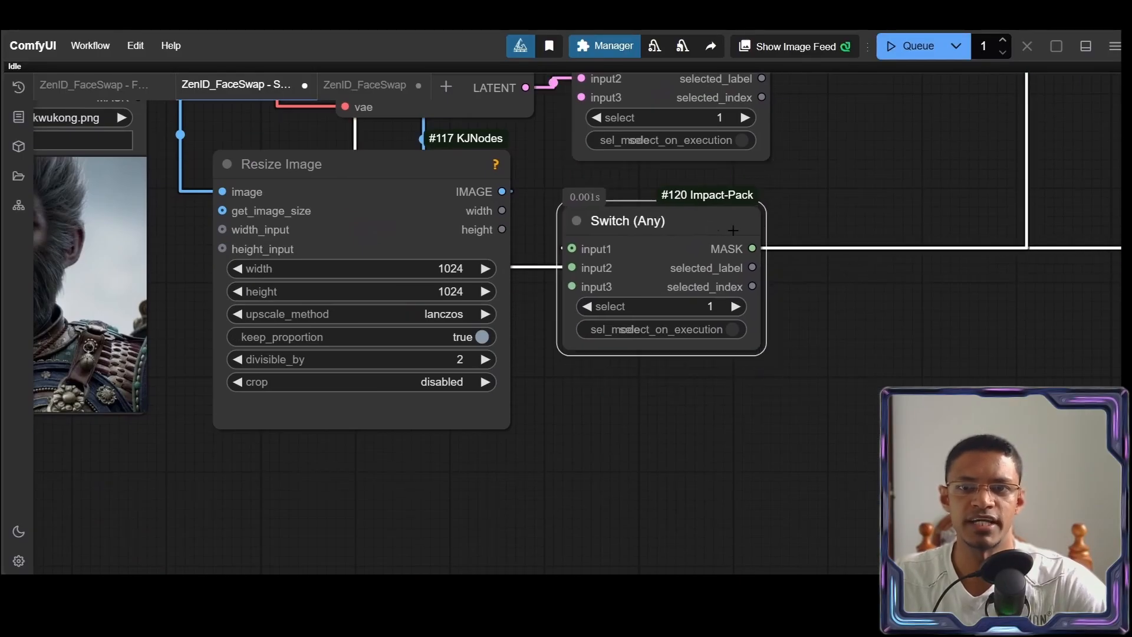
# Trace the mask through the segmentation preview, GrowMask and ZenID FaceSwap nodes to the first Save Image node.
pyautogui.scroll(-6, 733, 230)
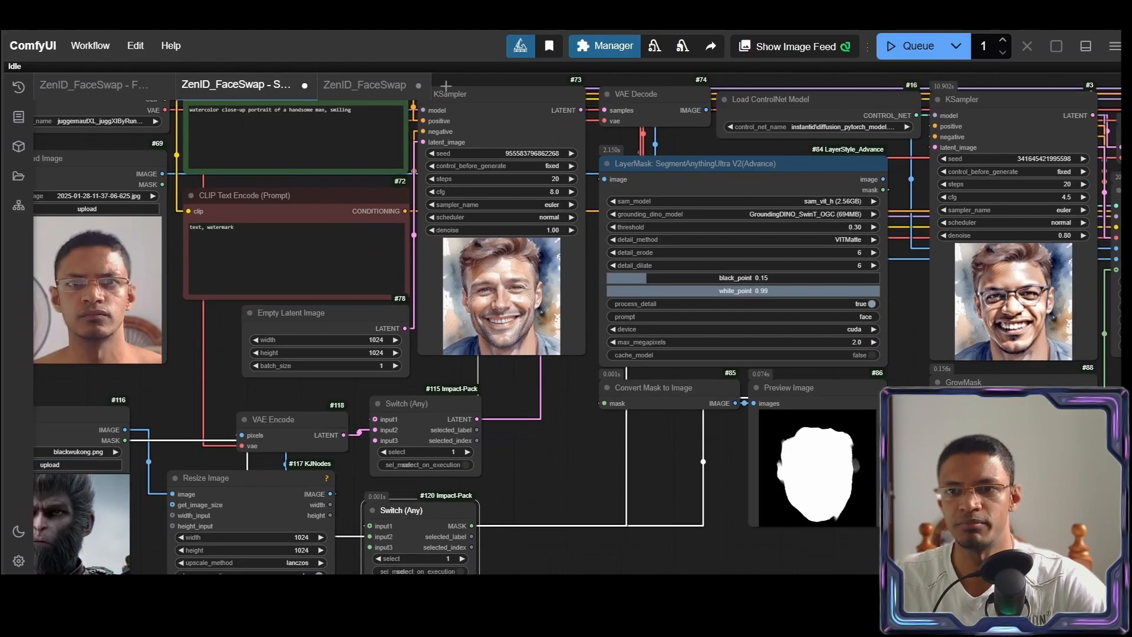
pyautogui.moveTo(946, 329); pyautogui.dragTo(602, 295)
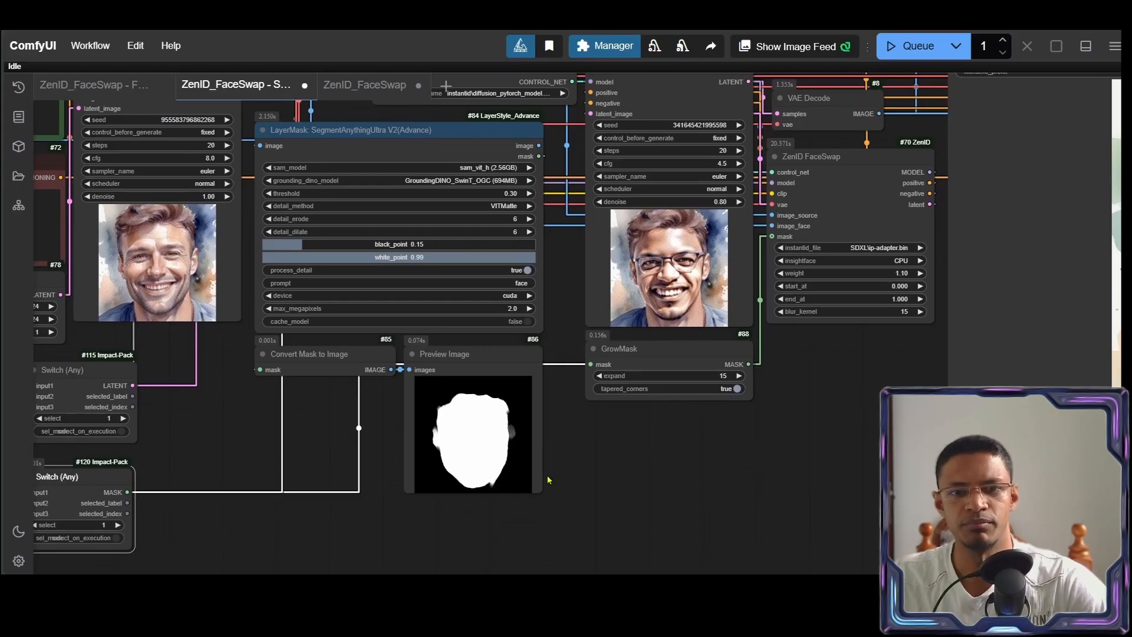
pyautogui.moveTo(640, 455); pyautogui.dragTo(572, 439)
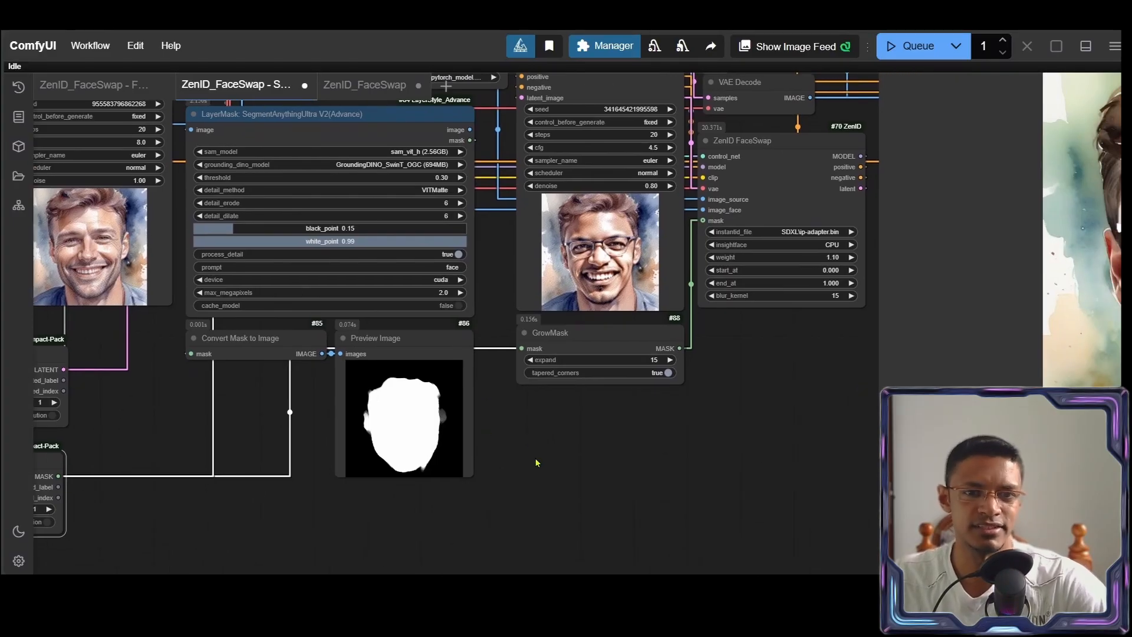
pyautogui.moveTo(962, 265); pyautogui.dragTo(442, 383)
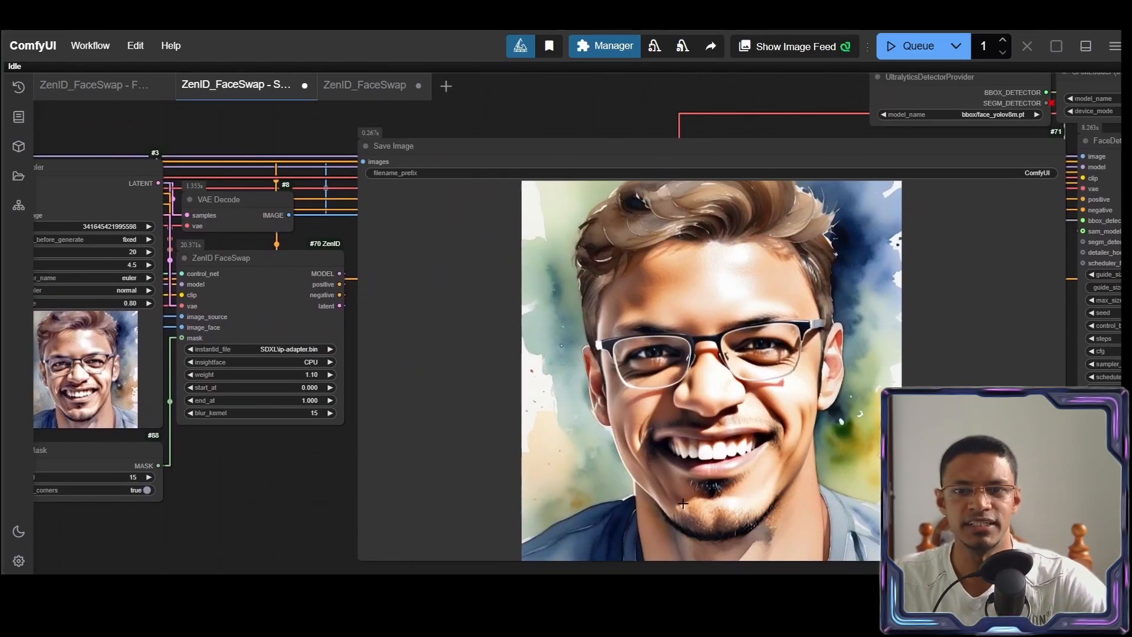
# Go back to the Load Checkpoint node and reread the positive prompt beside it.
pyautogui.moveTo(283, 466); pyautogui.dragTo(694, 466)
pyautogui.moveTo(287, 170); pyautogui.dragTo(749, 378)
pyautogui.moveTo(190, 341); pyautogui.dragTo(570, 293)
pyautogui.scroll(7, 570, 292)
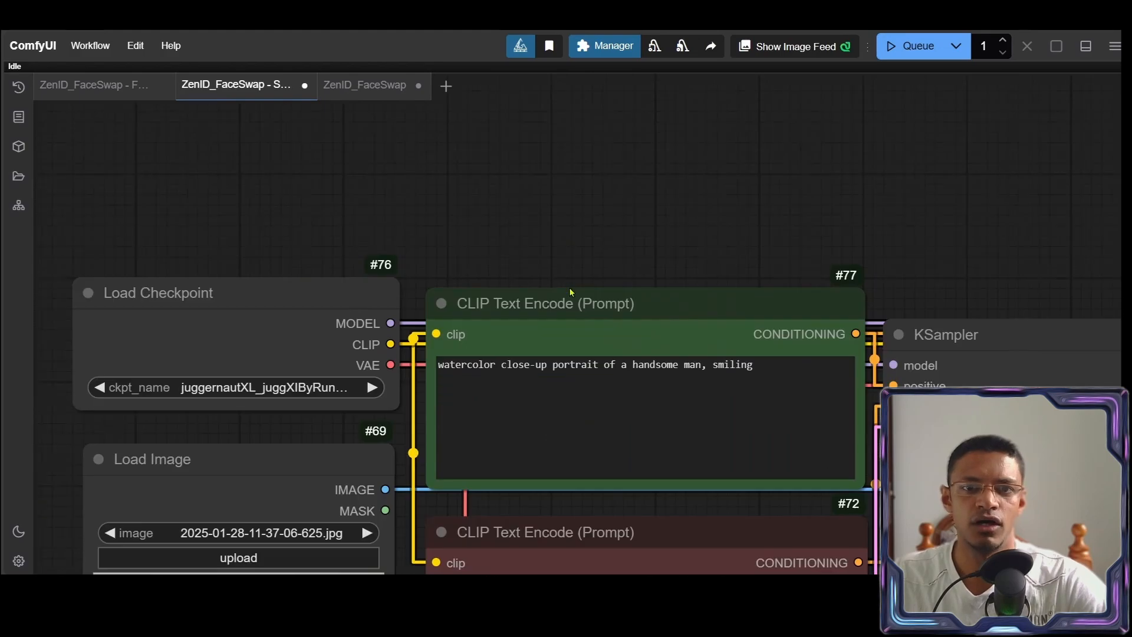
pyautogui.scroll(5, 571, 292)
pyautogui.scroll(-8, 920, 283)
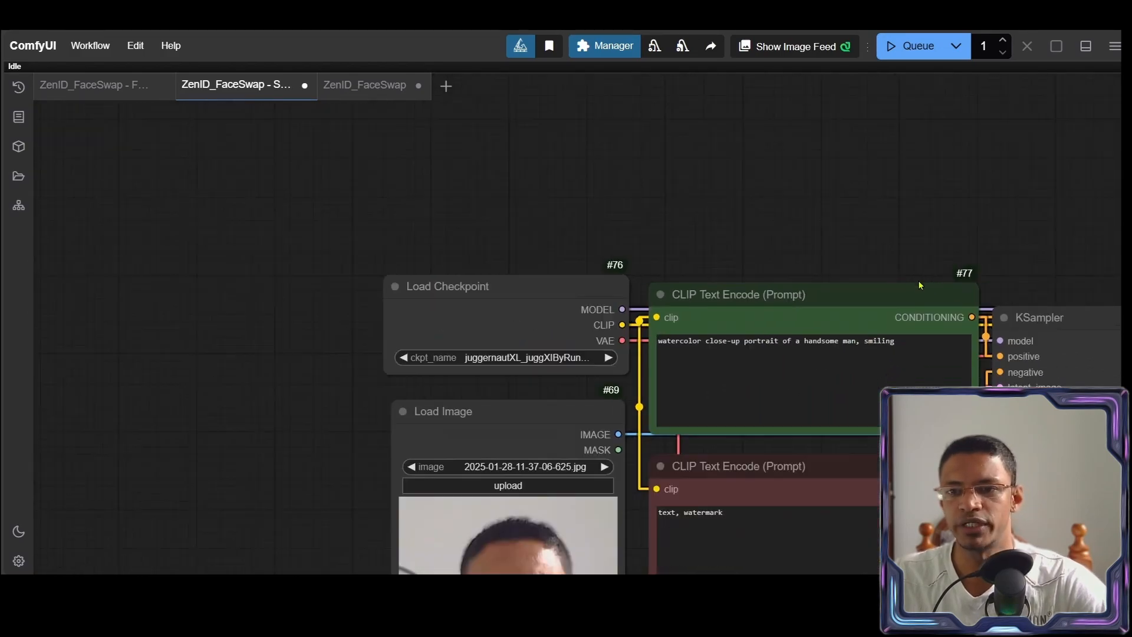
# Follow the workflow from the prompts to the first Save Image node and inspect its face-swapped portrait up close.
pyautogui.moveTo(1004, 249); pyautogui.dragTo(341, 228)
pyautogui.moveTo(1013, 290); pyautogui.dragTo(507, 190)
pyautogui.moveTo(799, 474); pyautogui.dragTo(389, 366)
pyautogui.moveTo(1034, 422); pyautogui.dragTo(567, 384)
pyautogui.scroll(-5, 567, 383)
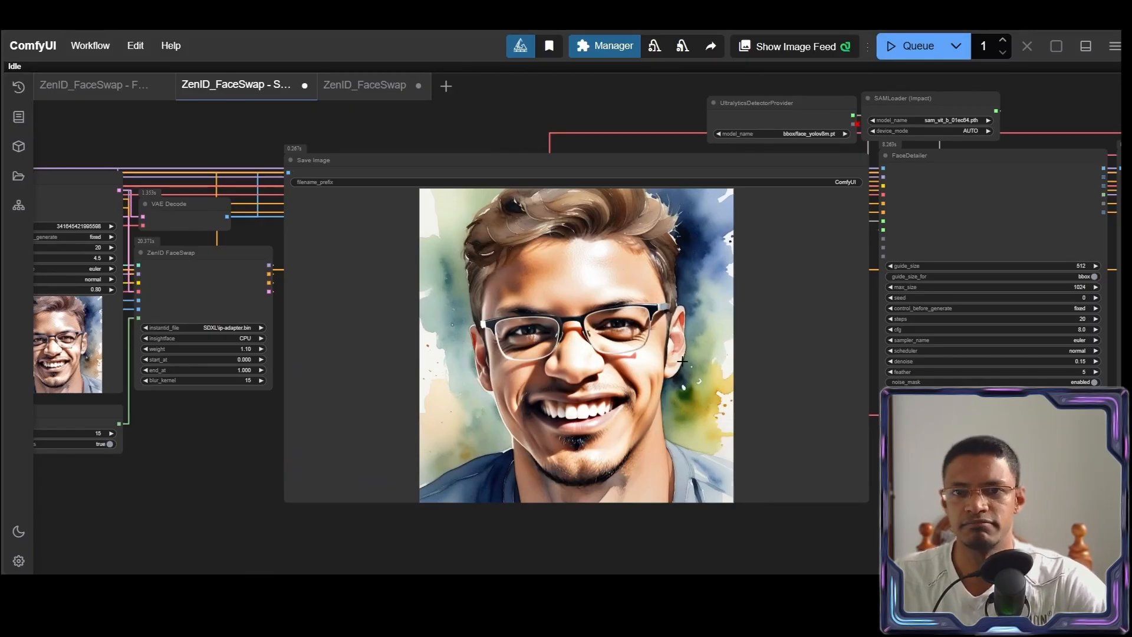
pyautogui.scroll(12, 593, 331)
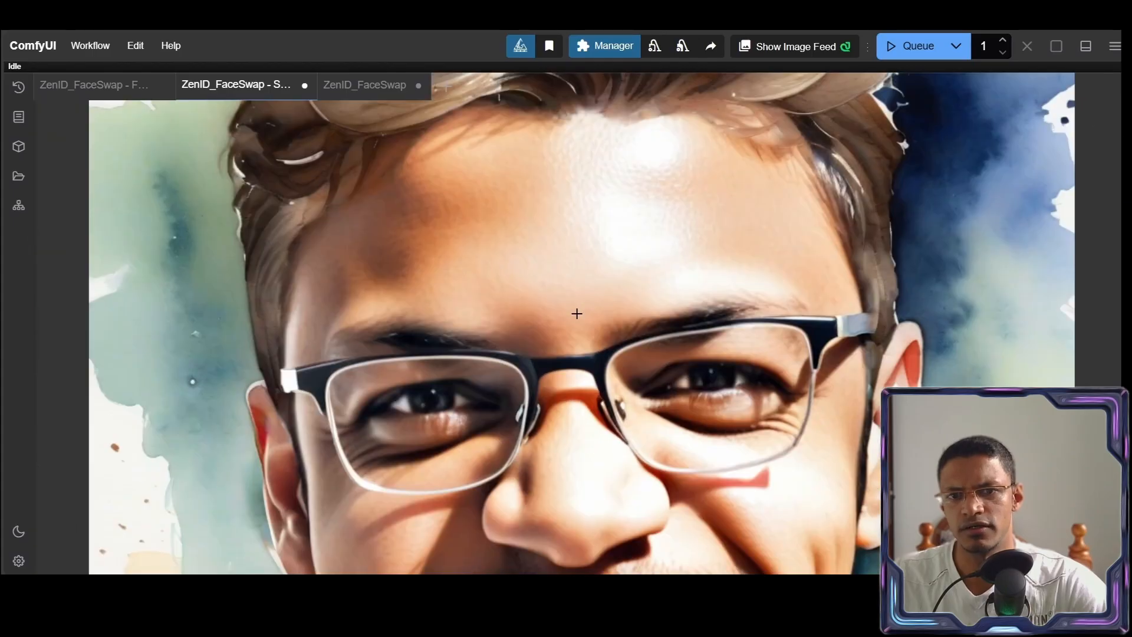
pyautogui.scroll(-5, 576, 313)
pyautogui.scroll(-4, 635, 260)
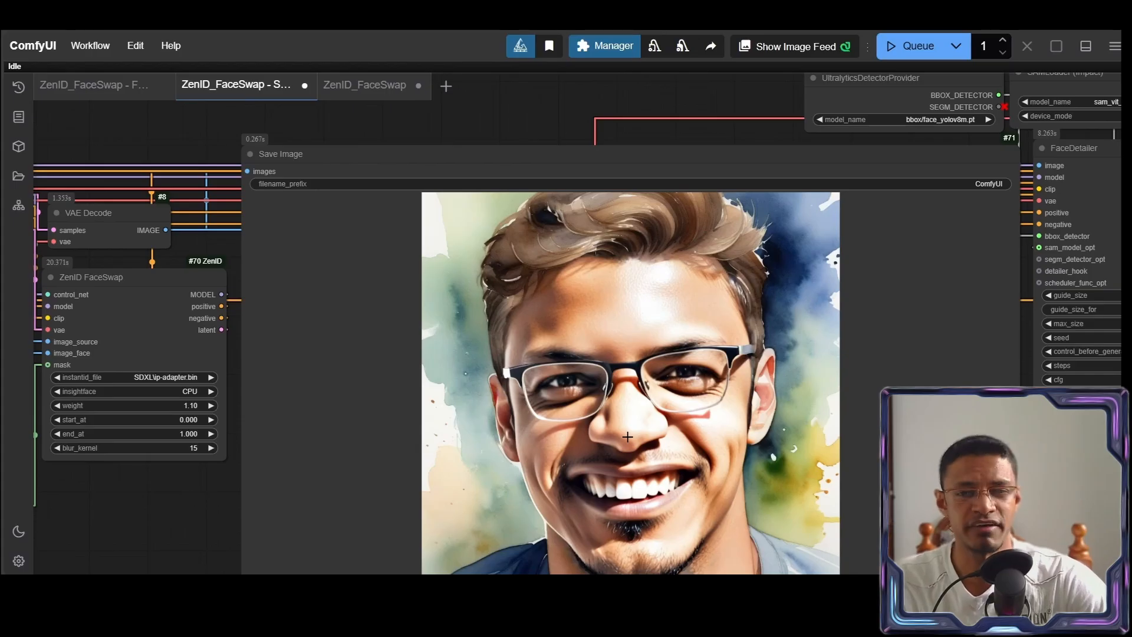
pyautogui.scroll(-5, 663, 413)
# Compare the FaceDetailer output in the second Save Image node with the first portrait.
pyautogui.scroll(5, 453, 379)
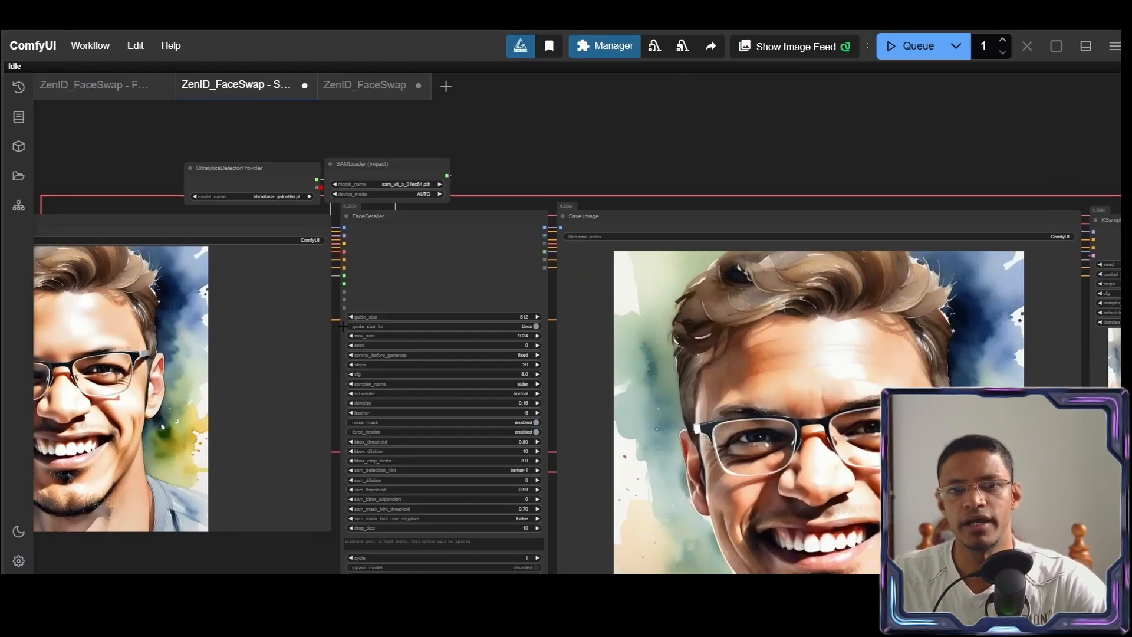
pyautogui.scroll(-4, 622, 362)
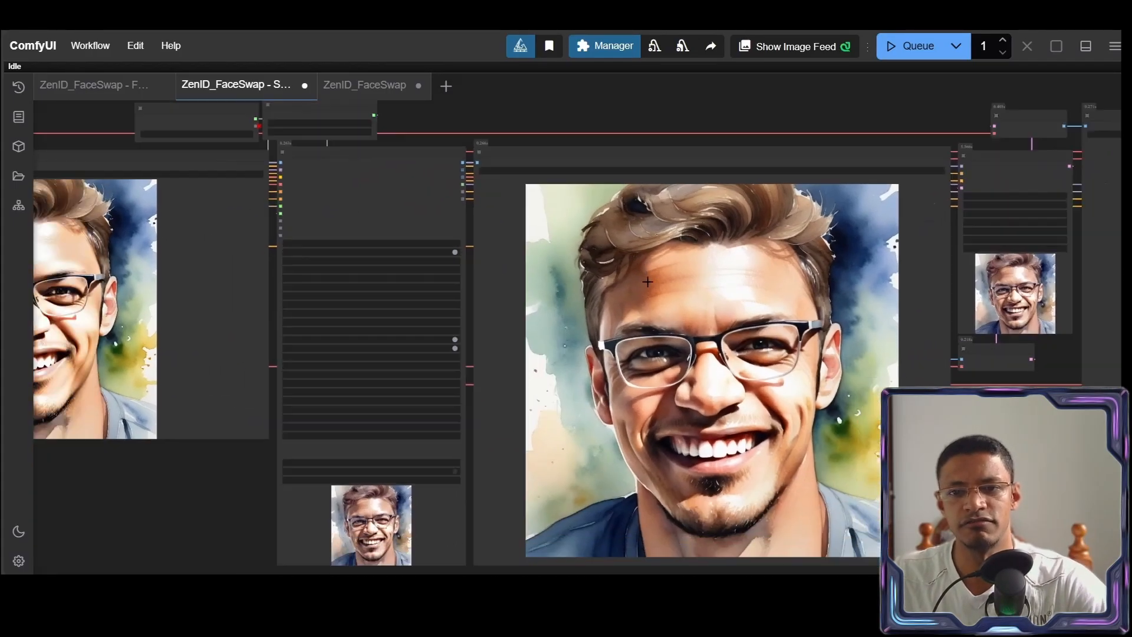
pyautogui.scroll(6, 701, 378)
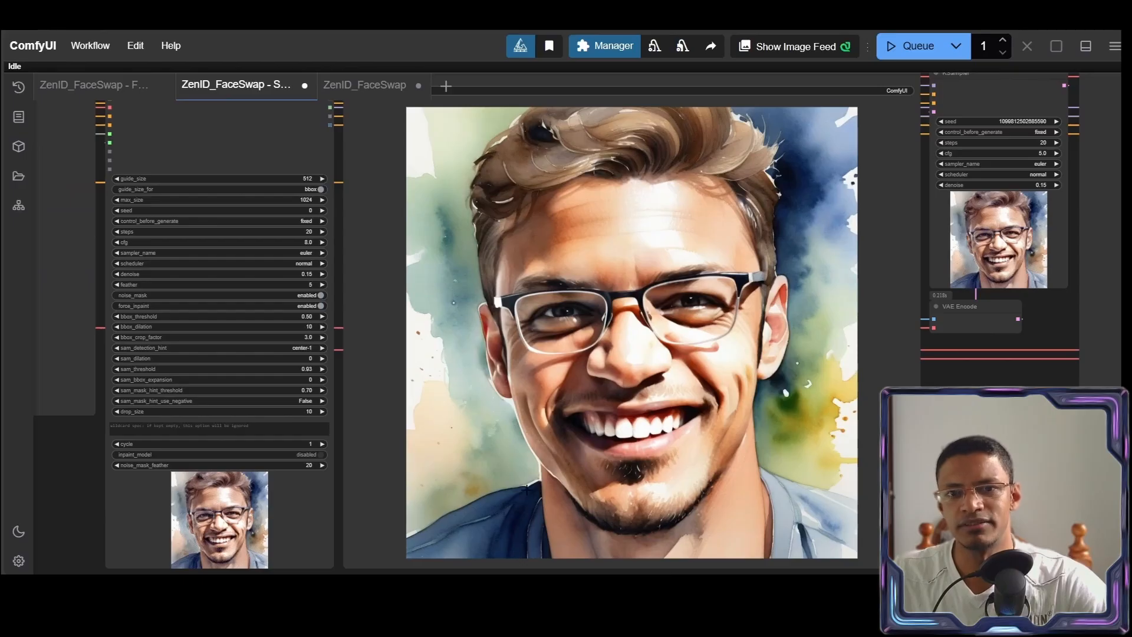
pyautogui.scroll(-3, 775, 397)
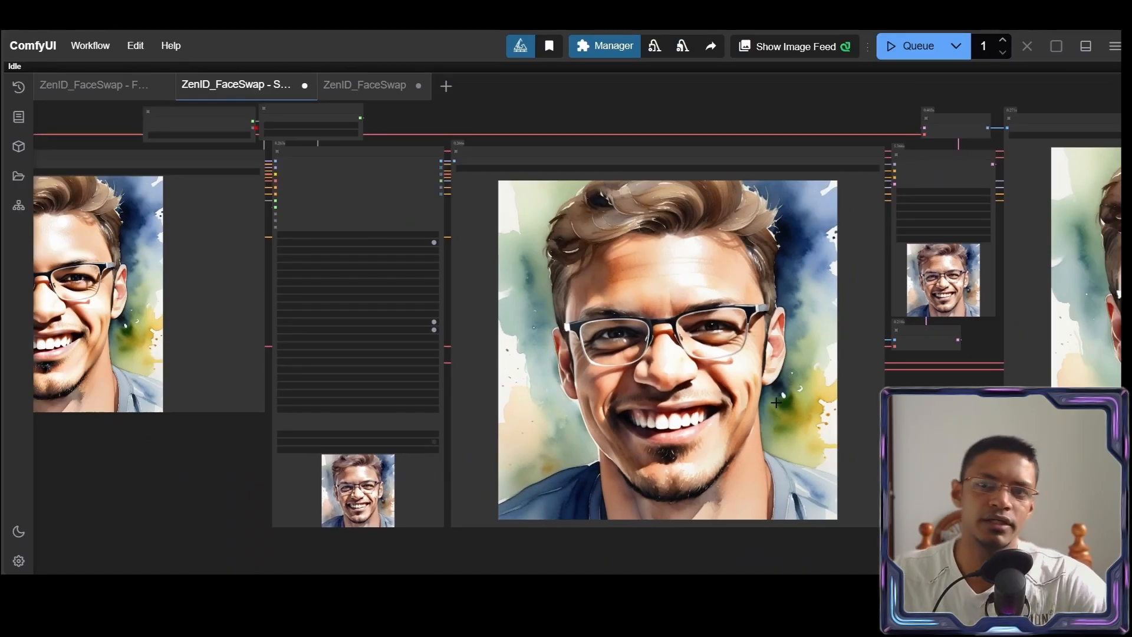
pyautogui.scroll(-1, 776, 403)
# Compare the portraits from the KSampler refinement stages and inspect the first refined face up close.
pyautogui.moveTo(1012, 391); pyautogui.dragTo(348, 375)
pyautogui.moveTo(696, 365); pyautogui.dragTo(492, 366)
pyautogui.moveTo(850, 359); pyautogui.dragTo(944, 368)
pyautogui.moveTo(510, 365); pyautogui.dragTo(762, 382)
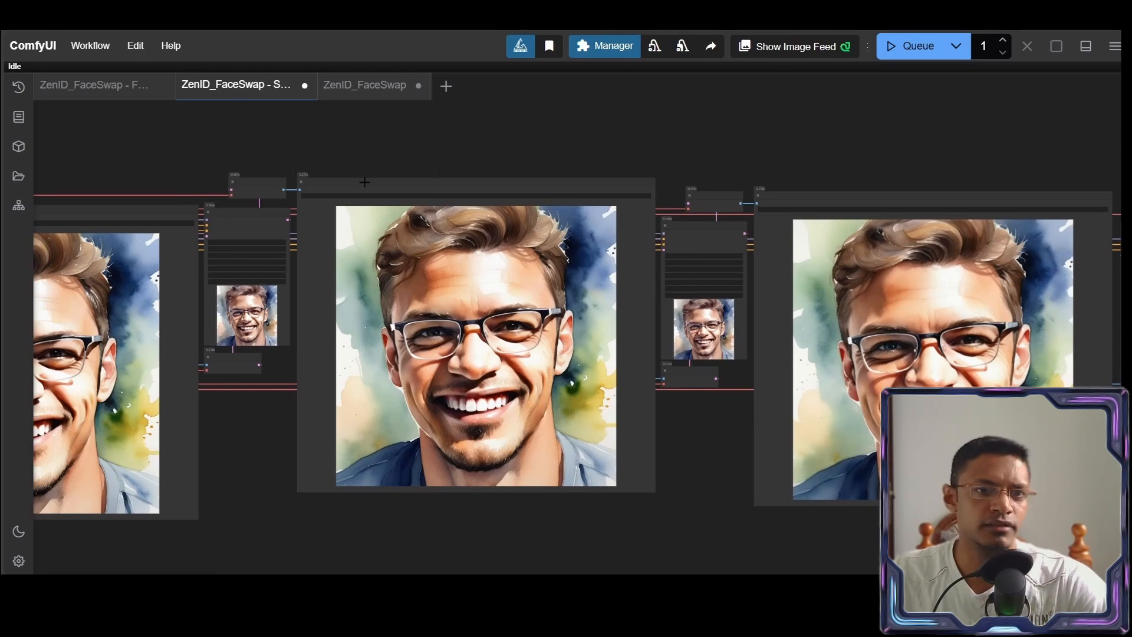
pyautogui.scroll(3, 440, 390)
pyautogui.moveTo(422, 385); pyautogui.dragTo(505, 460)
pyautogui.scroll(-2, 508, 453)
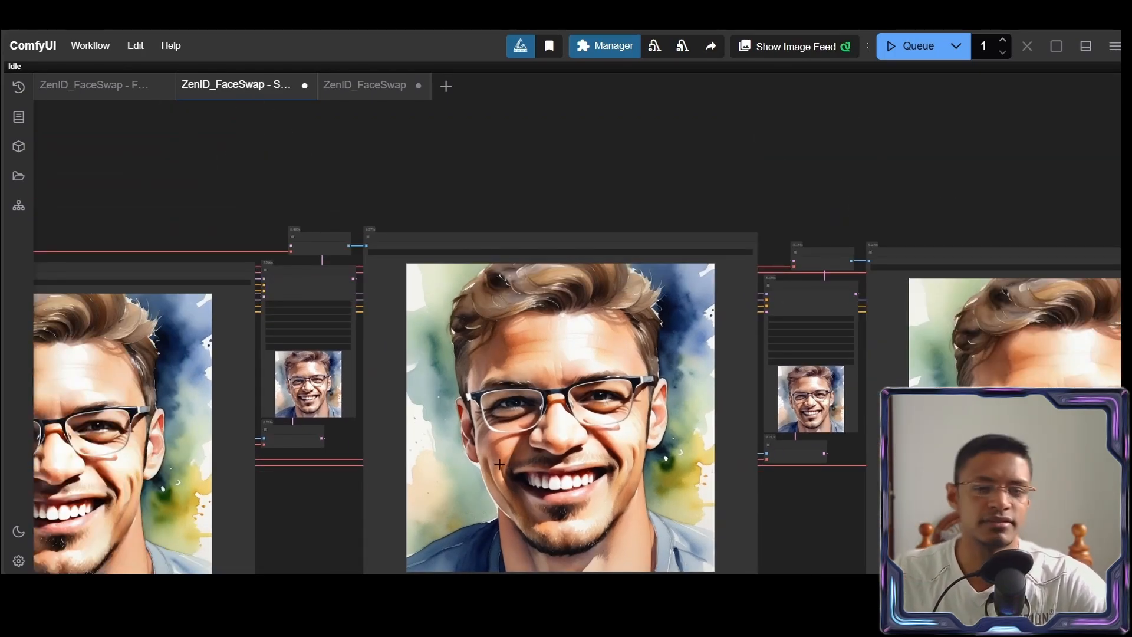
pyautogui.scroll(5, 504, 465)
pyautogui.scroll(-3, 705, 483)
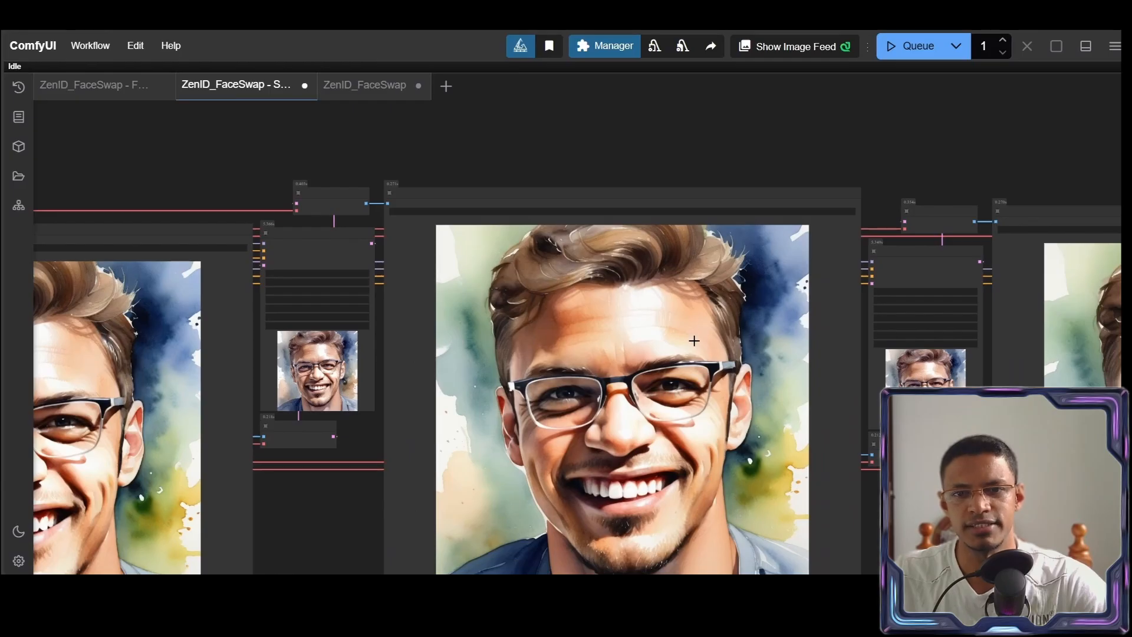
pyautogui.scroll(4, 657, 354)
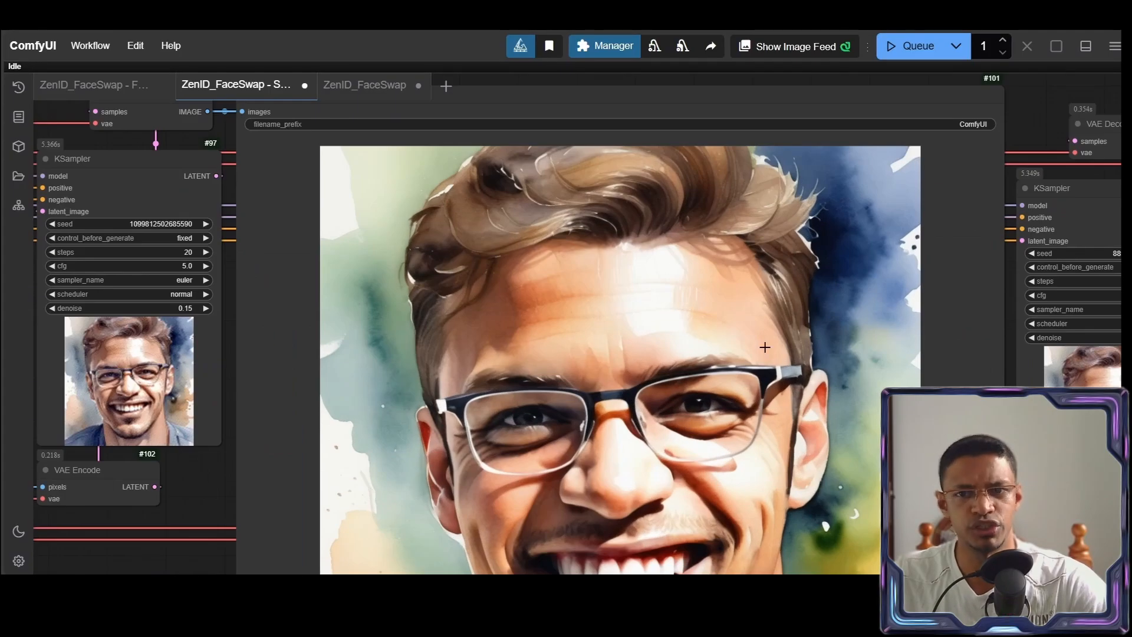
pyautogui.moveTo(761, 489); pyautogui.dragTo(675, 310)
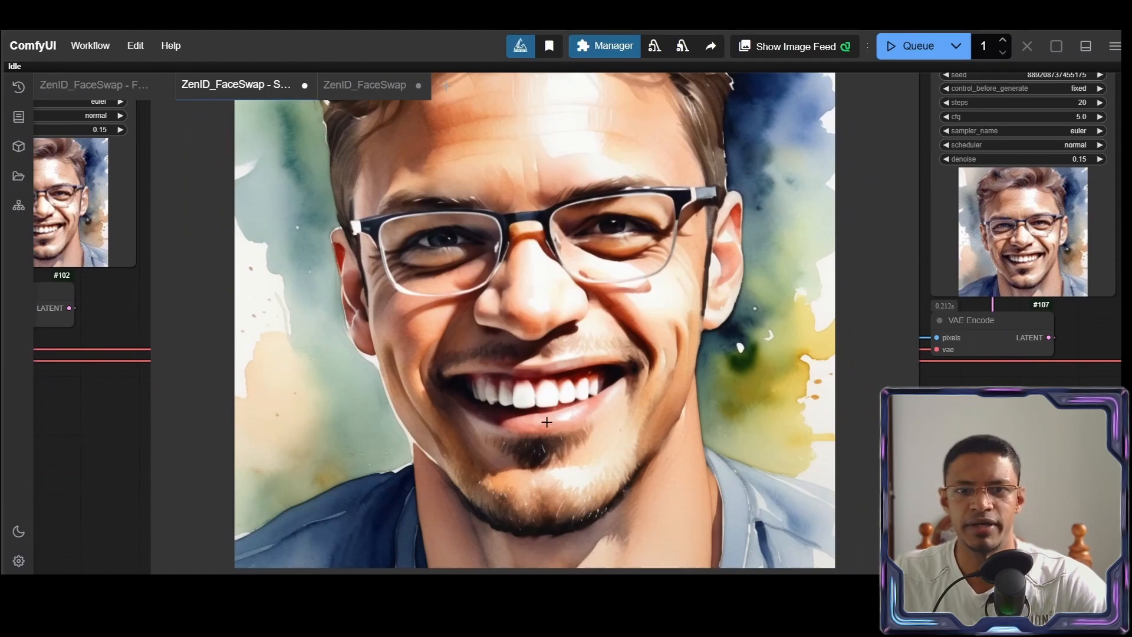
# Compare the remaining watercolor portraits from the KSampler refinement stages through to the final Save Image node.
pyautogui.scroll(-5, 724, 291)
pyautogui.scroll(4, 598, 273)
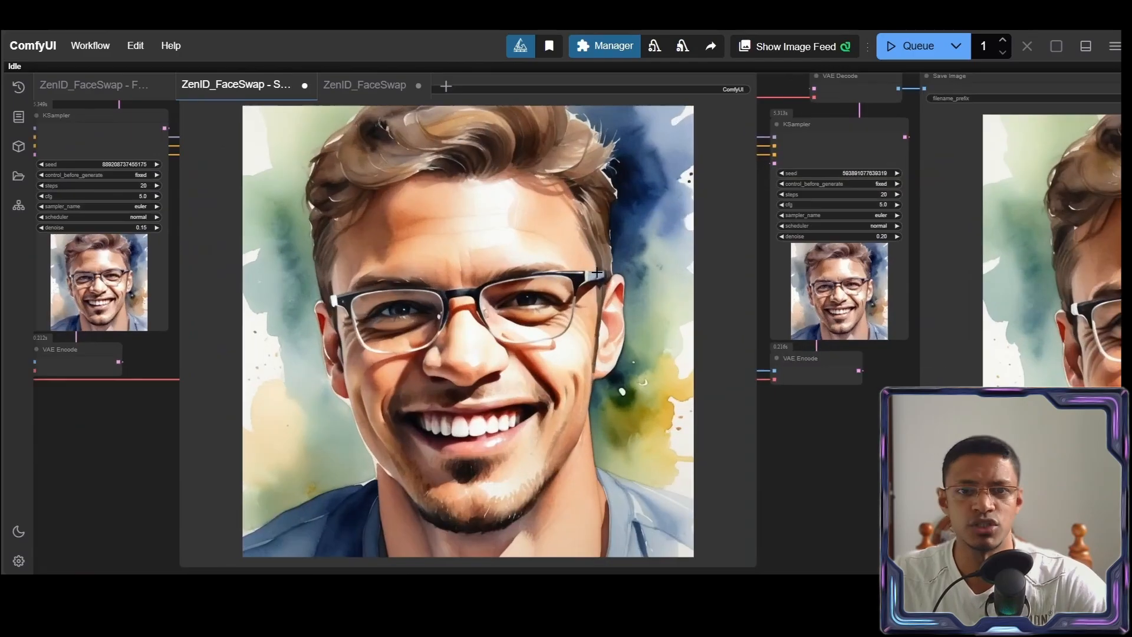
pyautogui.scroll(-5, 629, 509)
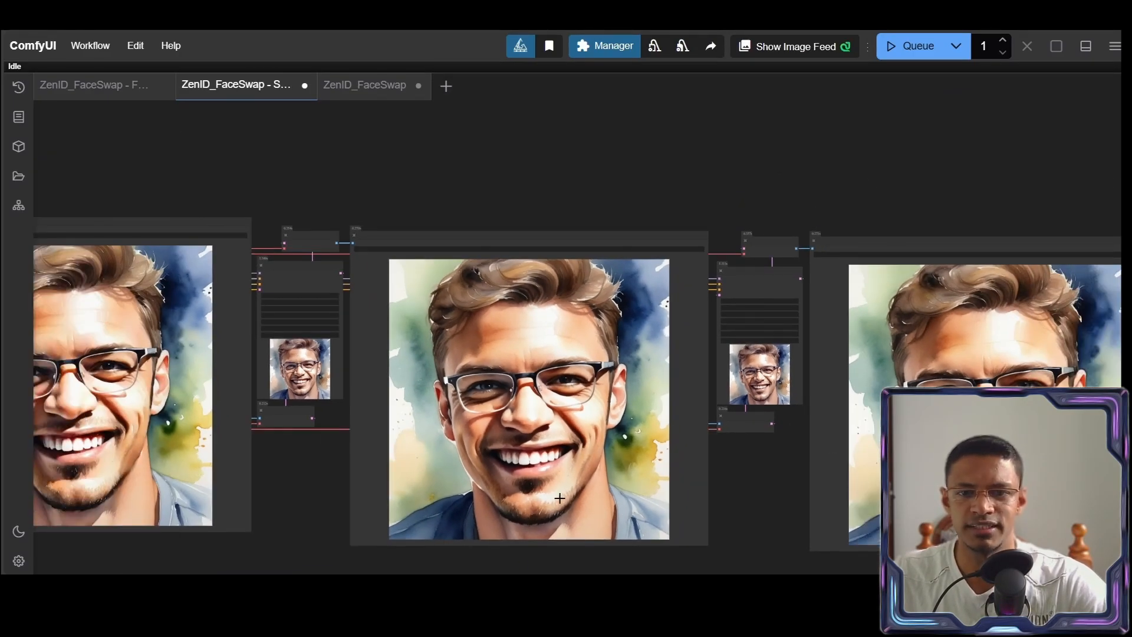
pyautogui.moveTo(794, 490); pyautogui.dragTo(262, 436)
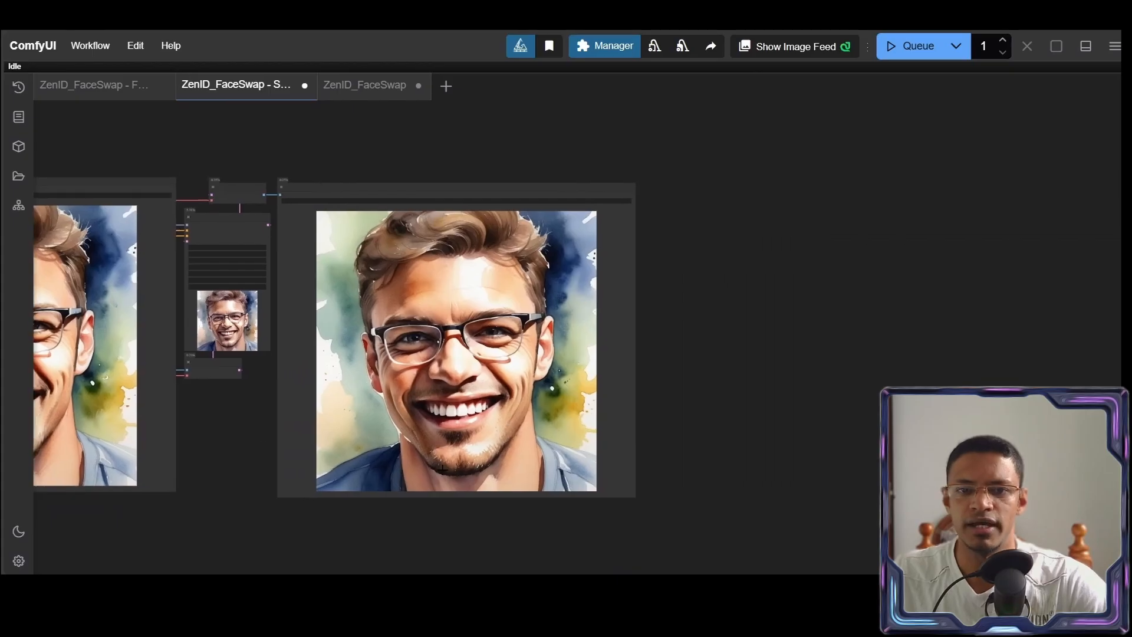
# Go back to the start of the workflow and briefly check the basic ZenID_FaceSwap workflow before returning.
pyautogui.moveTo(134, 367); pyautogui.dragTo(1061, 383)
pyautogui.moveTo(106, 405); pyautogui.dragTo(920, 394)
pyautogui.moveTo(209, 396); pyautogui.dragTo(911, 420)
pyautogui.click(363, 86)
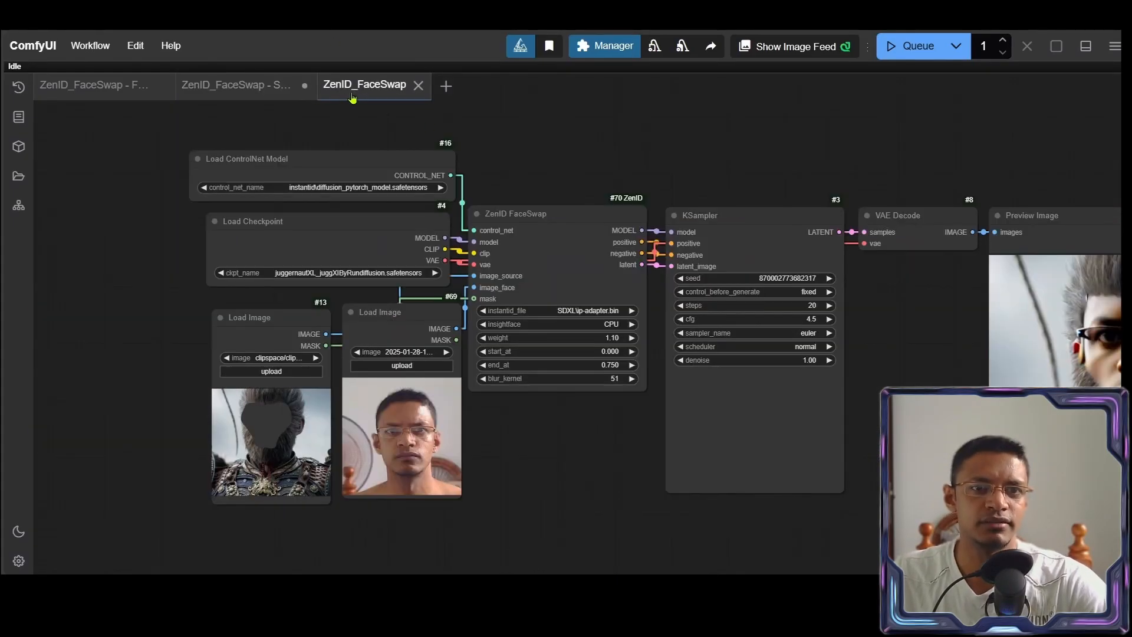
pyautogui.click(236, 86)
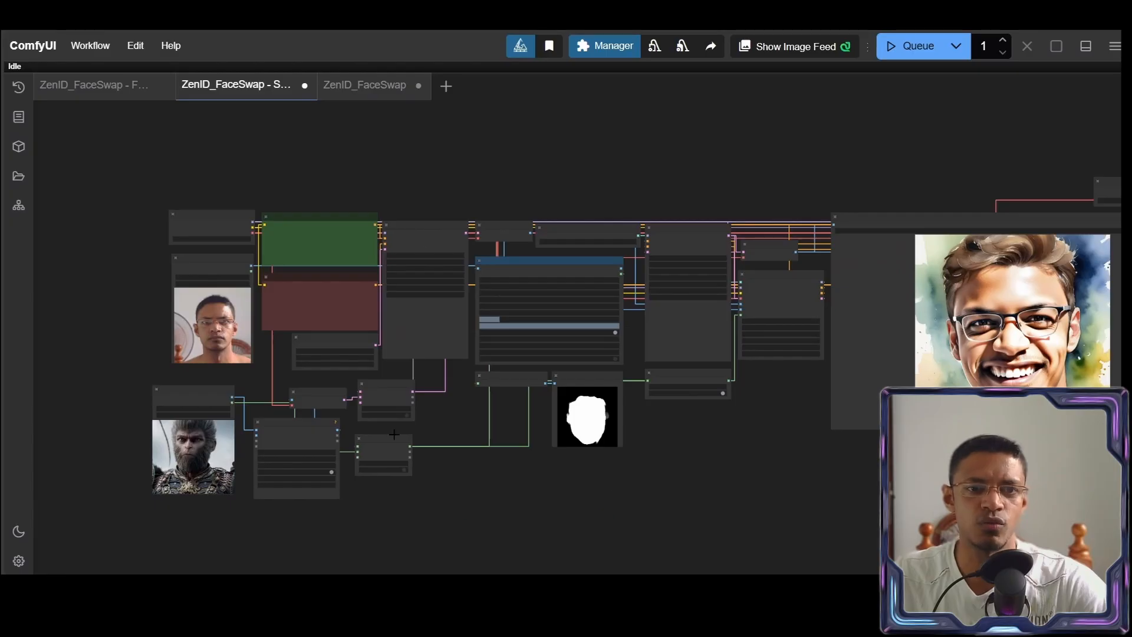
# Examine the Load Image node holding blackwukong.png and the Resize Image, VAE Encode and Switch (Any) nodes it feeds.
pyautogui.scroll(10, 394, 435)
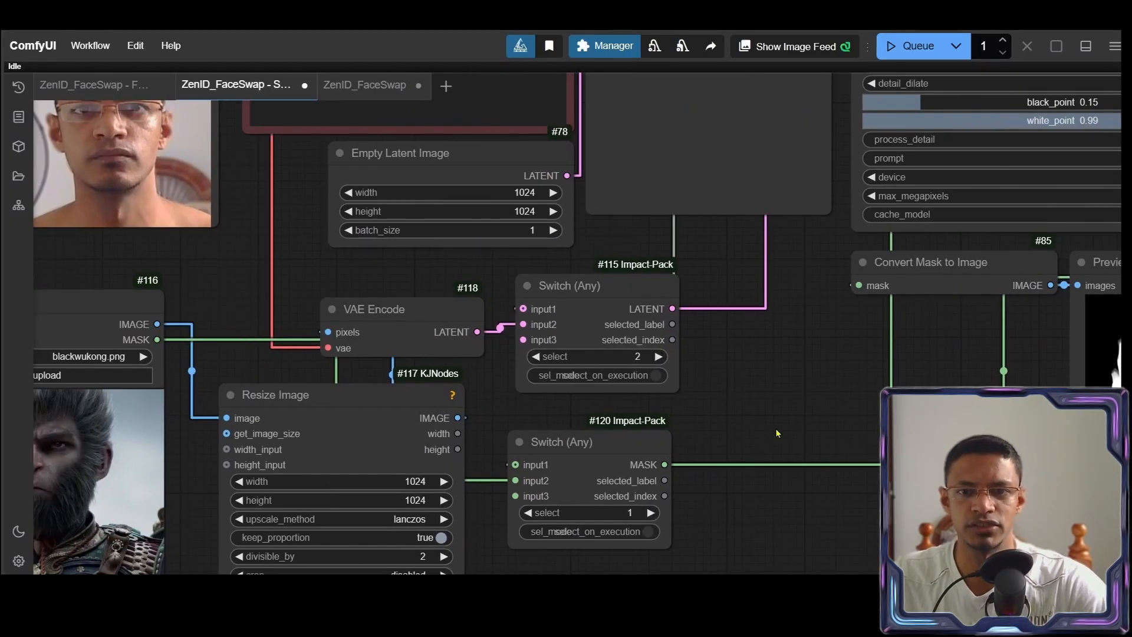
pyautogui.moveTo(236, 369); pyautogui.dragTo(473, 262)
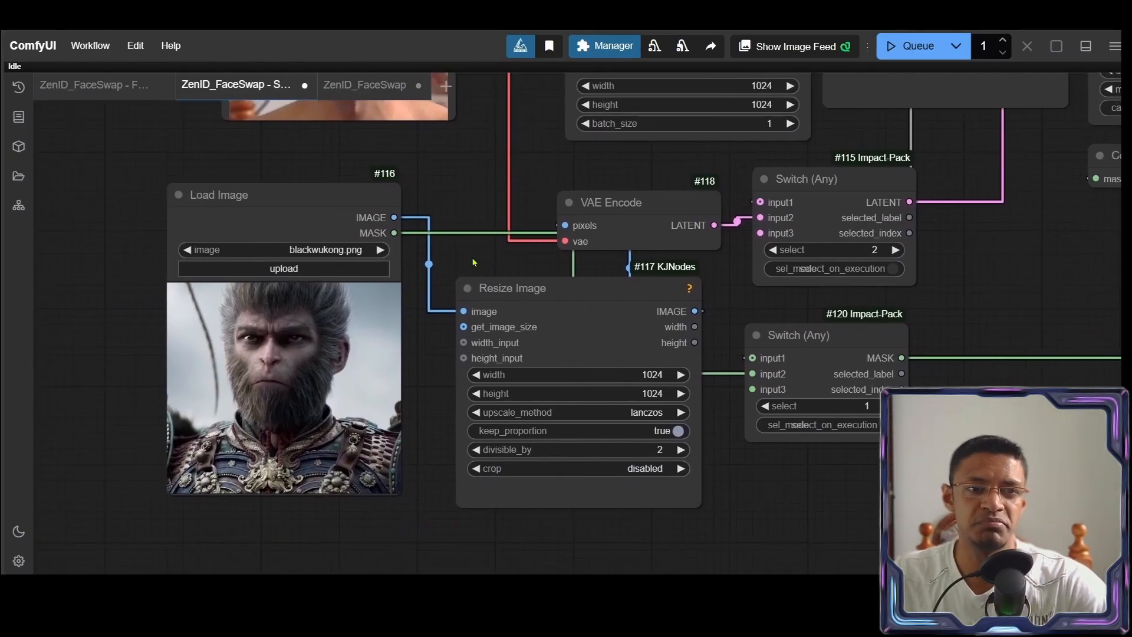
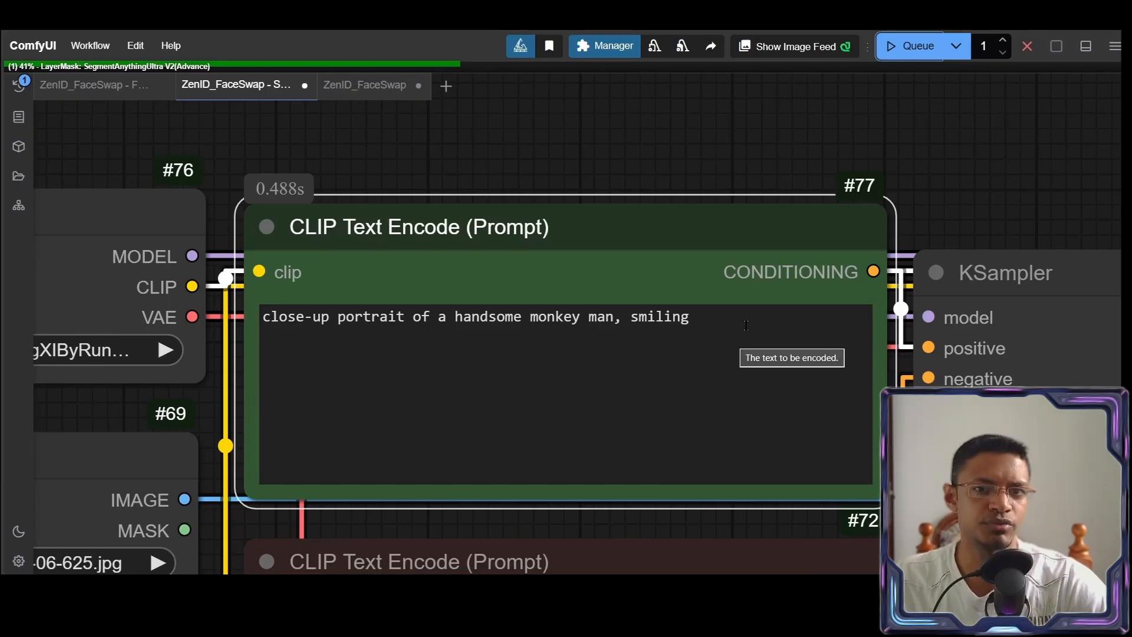
pyautogui.moveTo(246, 418); pyautogui.dragTo(516, 239)
pyautogui.scroll(-8, 516, 238)
pyautogui.moveTo(445, 549); pyautogui.dragTo(439, 272)
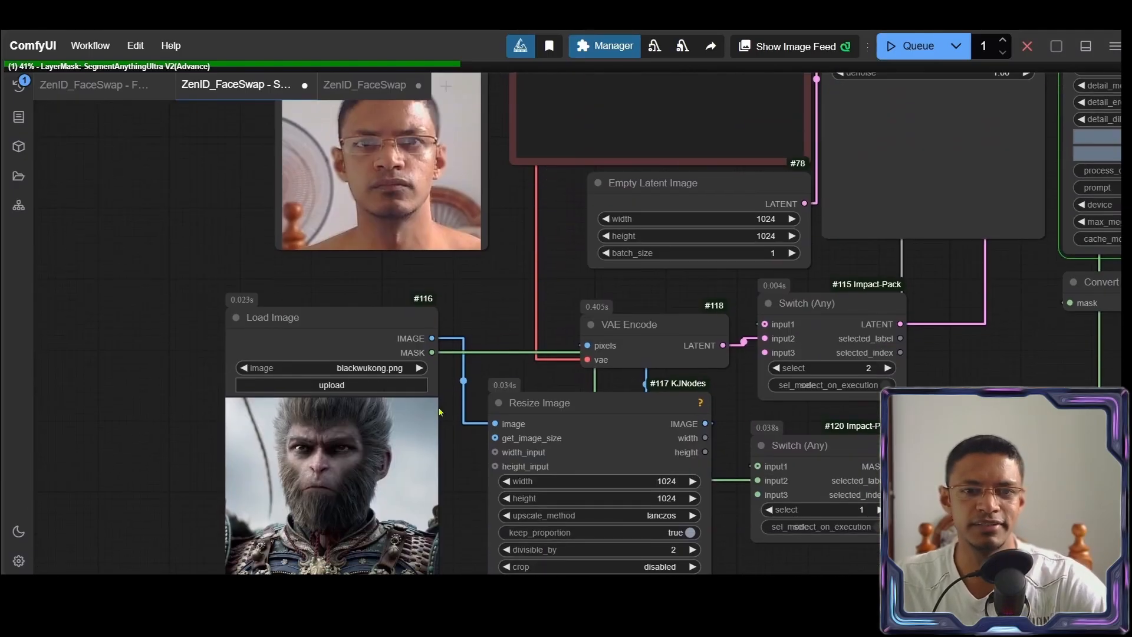
# Reread the positive prompt and highlight the word "monkey" in it.
pyautogui.moveTo(540, 248); pyautogui.dragTo(418, 565)
pyautogui.scroll(9, 407, 184)
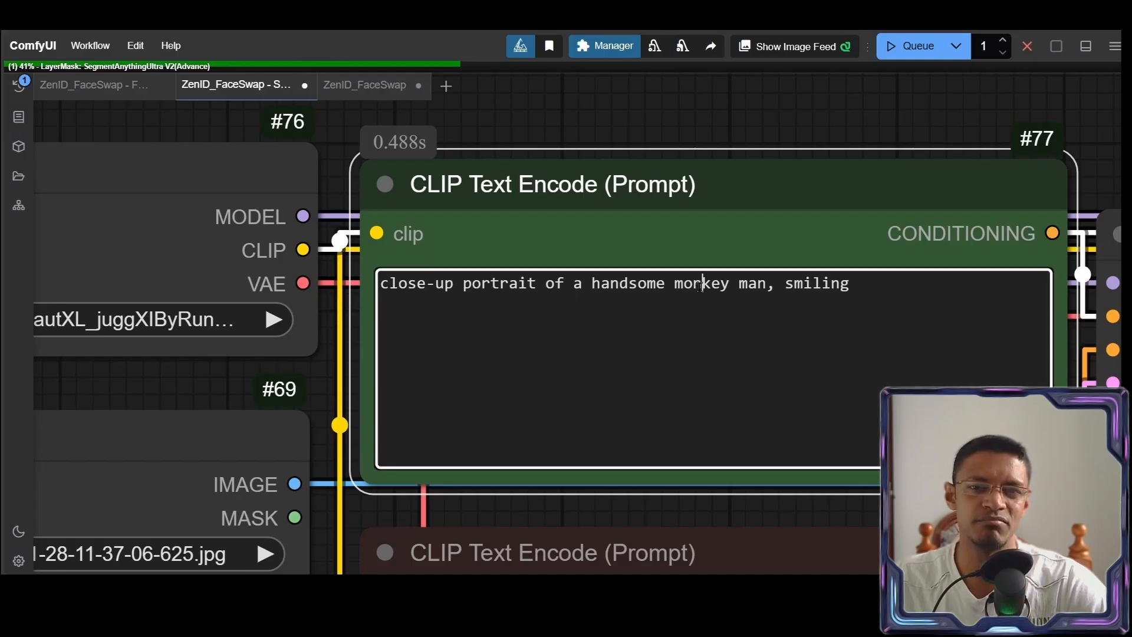
pyautogui.doubleClick(696, 289)
pyautogui.scroll(-9, 349, 167)
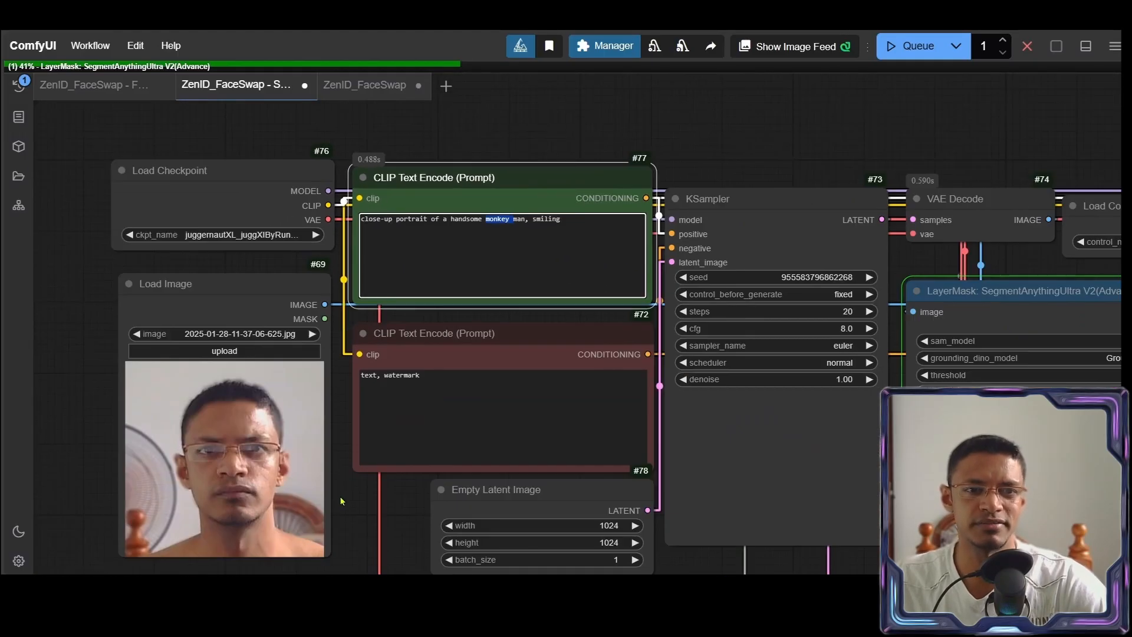
# Look over the blackwukong.png source image and the Resize Image settings beside it.
pyautogui.moveTo(342, 501); pyautogui.dragTo(384, 293)
pyautogui.scroll(4, 318, 301)
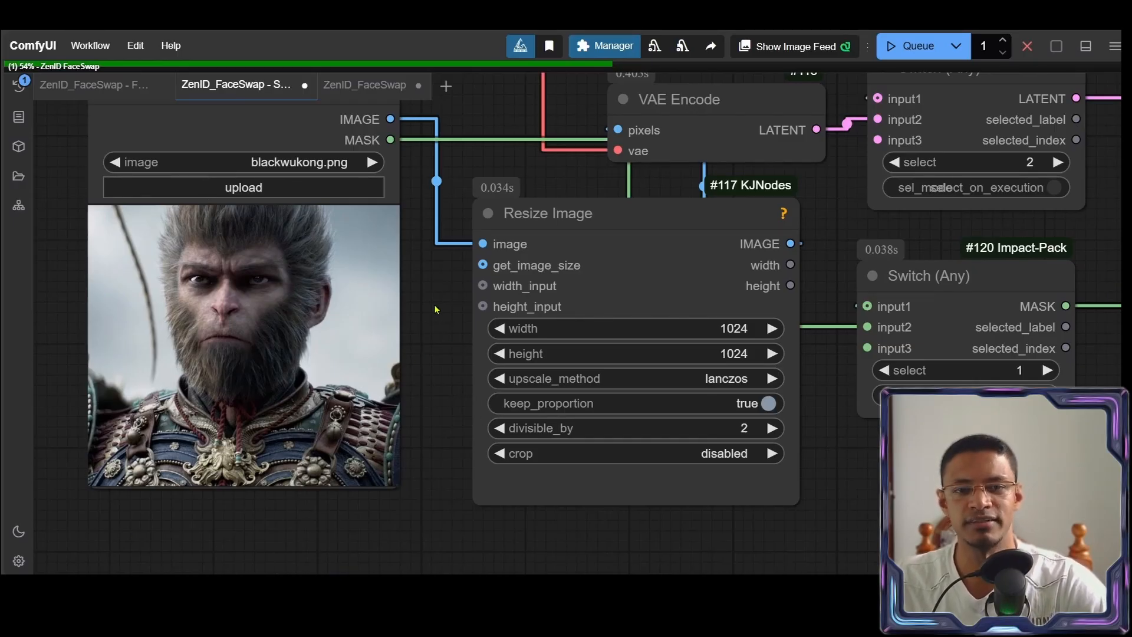
pyautogui.scroll(-5, 435, 310)
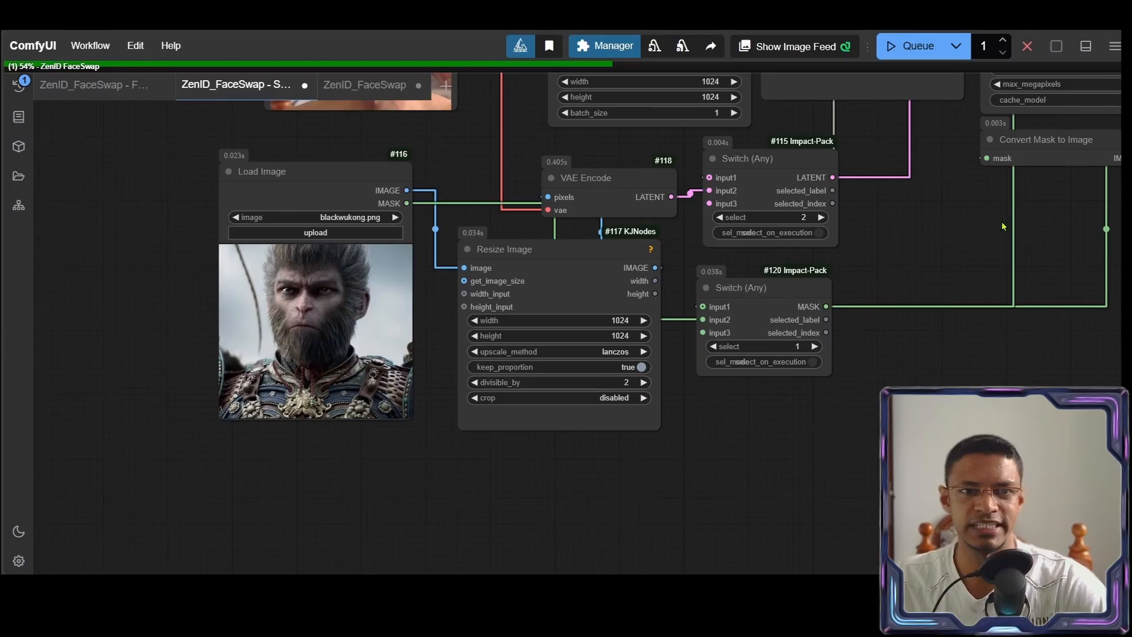
pyautogui.moveTo(1004, 227); pyautogui.dragTo(648, 328)
pyautogui.scroll(-4, 649, 330)
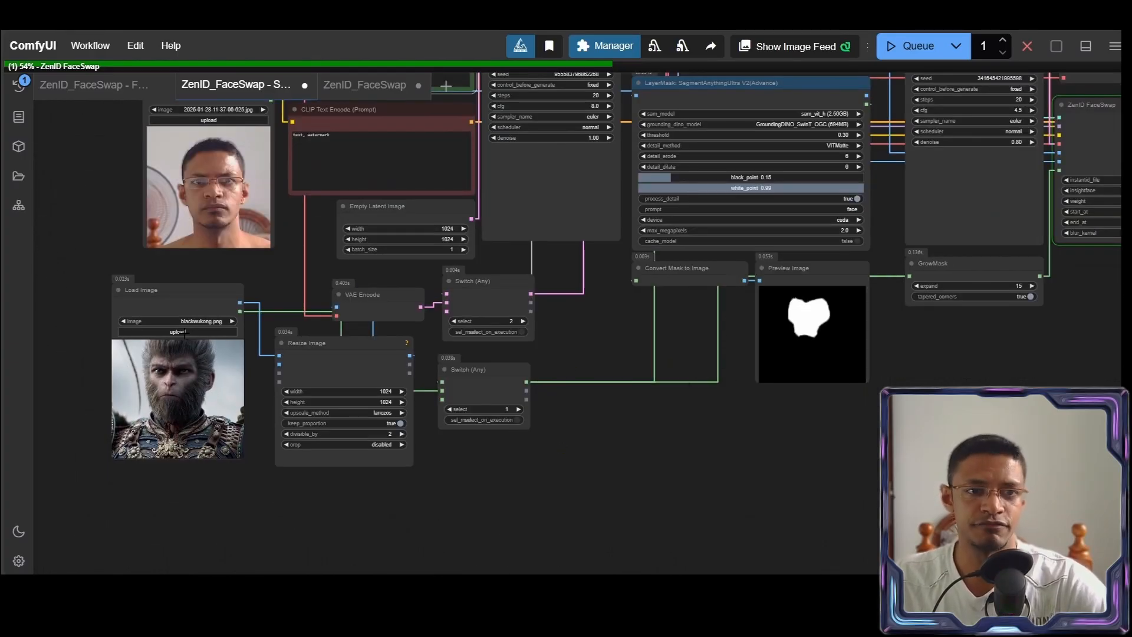
# Inspect the face mask in the Preview Image node up close and compare it with the blackwukong.png source image.
pyautogui.moveTo(184, 348); pyautogui.dragTo(189, 346)
pyautogui.moveTo(616, 319); pyautogui.dragTo(169, 390)
pyautogui.moveTo(432, 402); pyautogui.dragTo(453, 379)
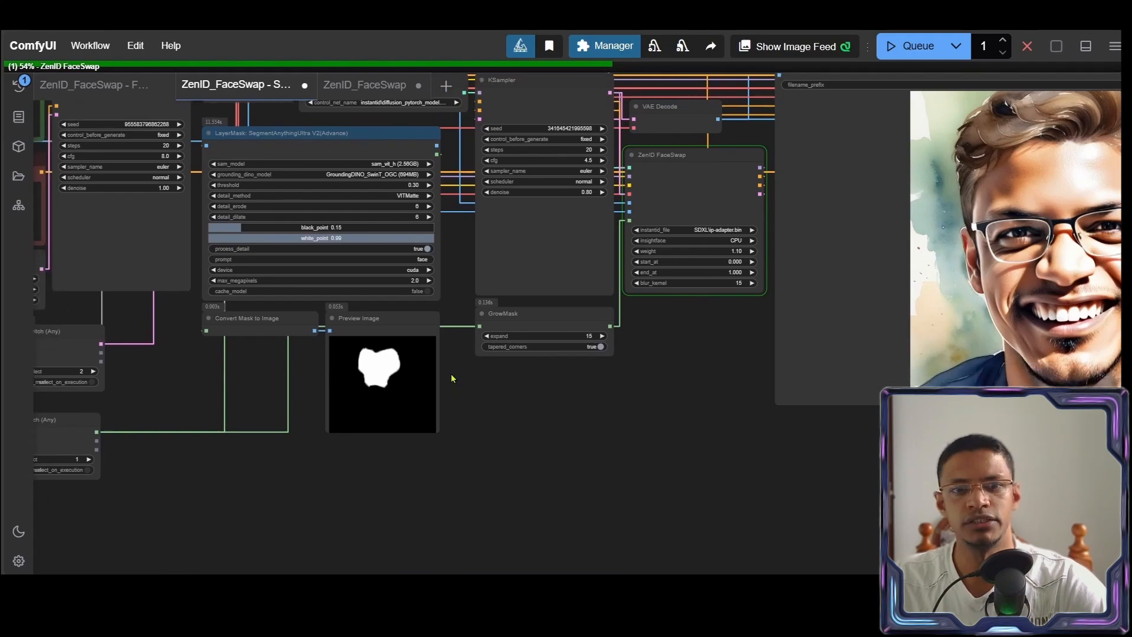
pyautogui.scroll(6, 453, 378)
pyautogui.scroll(6, 324, 394)
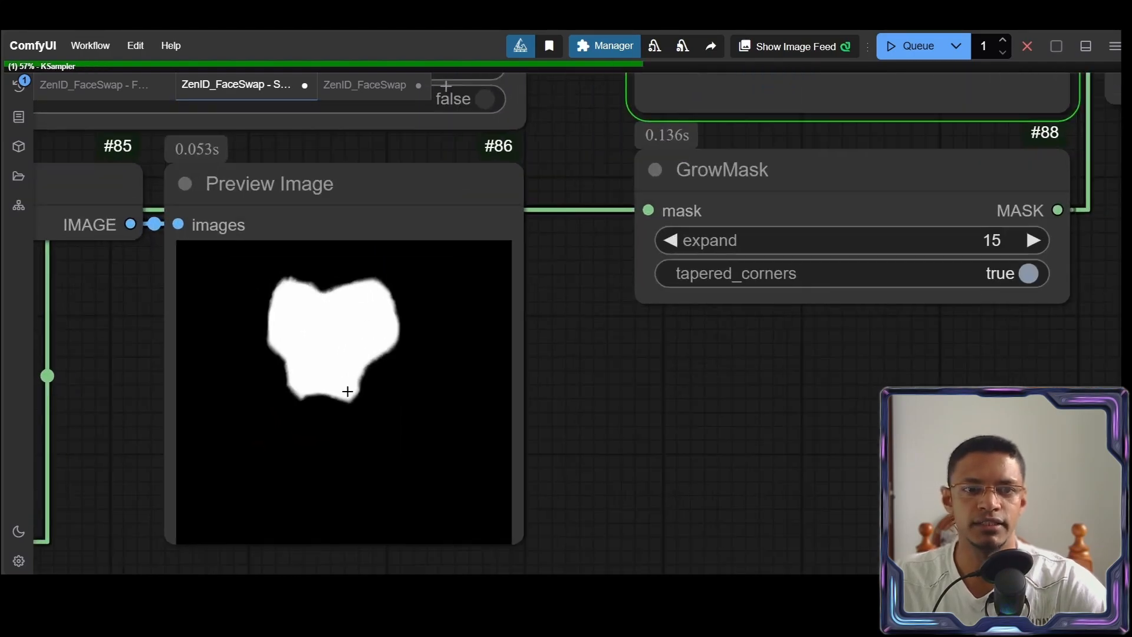
pyautogui.scroll(-7, 320, 345)
pyautogui.moveTo(296, 450); pyautogui.dragTo(761, 413)
pyautogui.moveTo(351, 465); pyautogui.dragTo(829, 405)
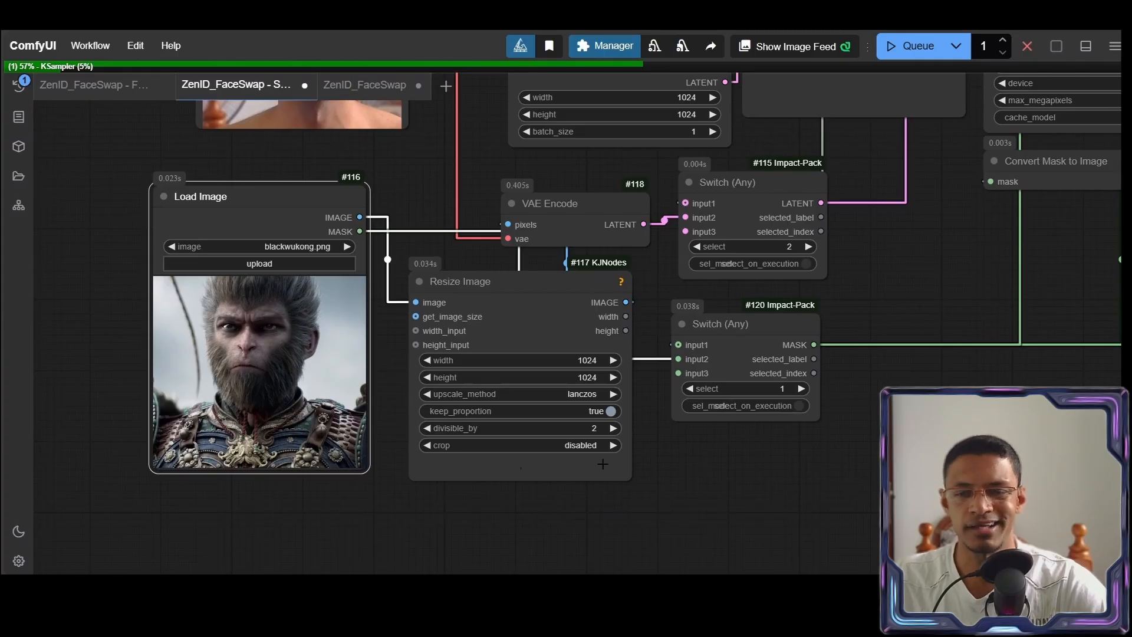
# Follow the workflow to the first Save Image node and inspect the face-swapped monkey portrait.
pyautogui.scroll(-10, 603, 464)
pyautogui.moveTo(919, 393); pyautogui.dragTo(447, 352)
pyautogui.moveTo(667, 322); pyautogui.dragTo(404, 354)
pyautogui.scroll(4, 395, 389)
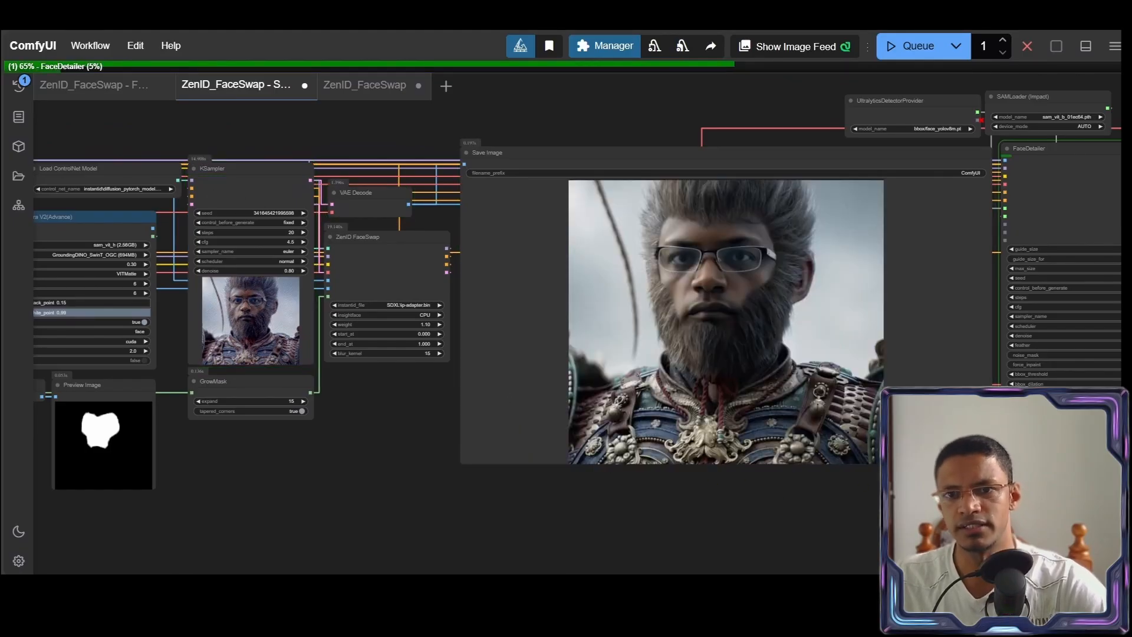
pyautogui.scroll(-6, 784, 348)
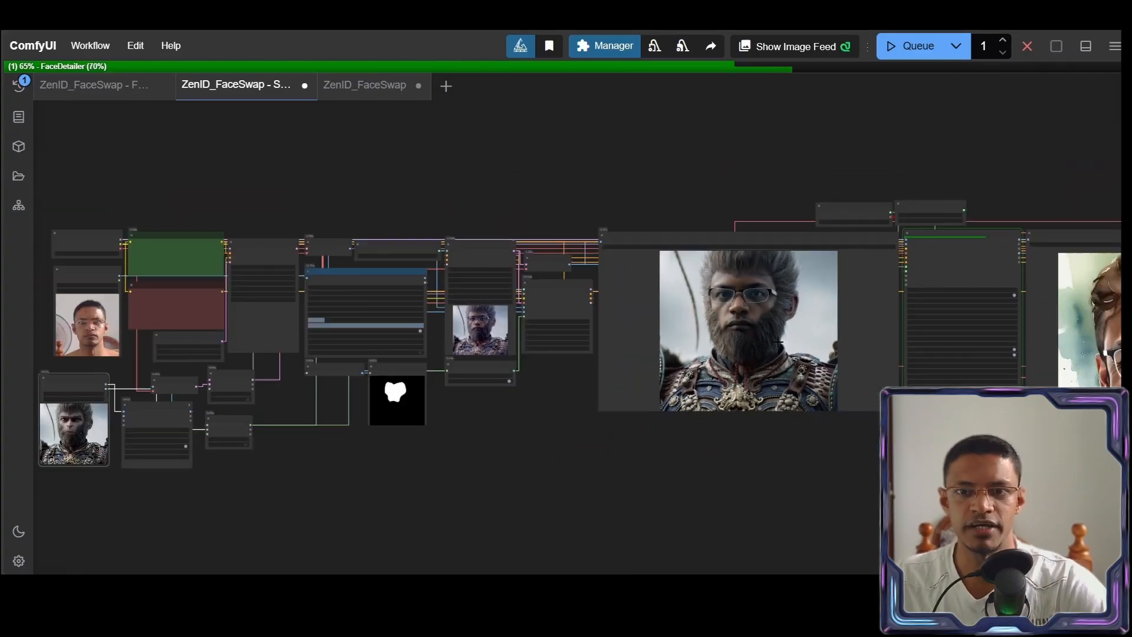
# Compare the FaceDetailer monkey portrait in the second Save Image node with the first portrait.
pyautogui.moveTo(813, 359); pyautogui.dragTo(290, 327)
pyautogui.moveTo(1045, 333); pyautogui.dragTo(978, 324)
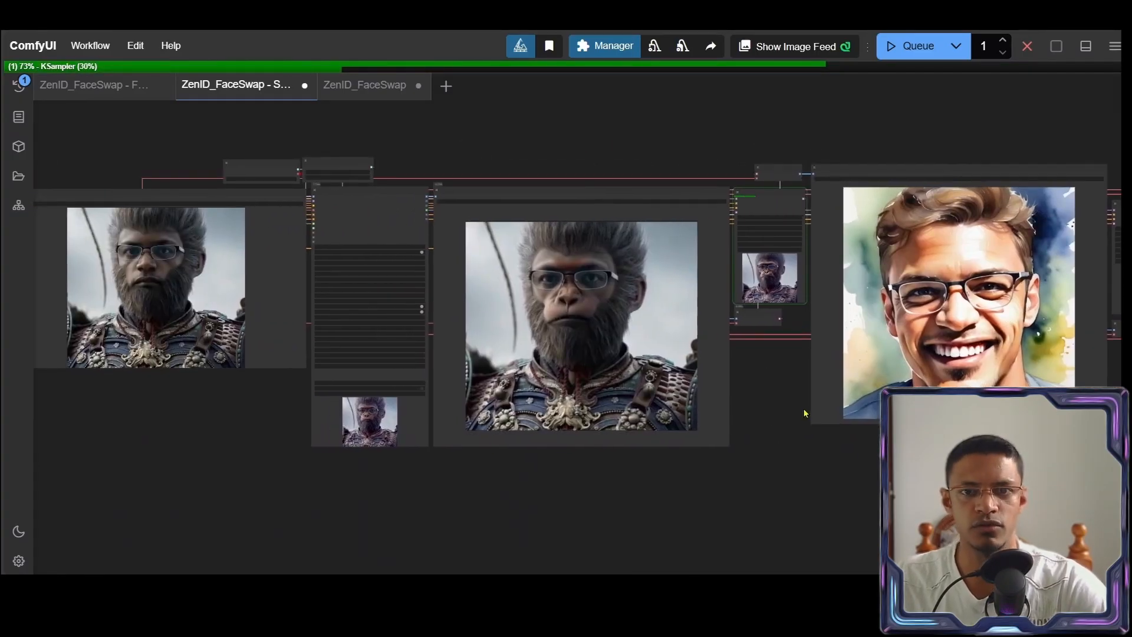
pyautogui.scroll(6, 554, 296)
pyautogui.scroll(-6, 549, 369)
pyautogui.moveTo(549, 371); pyautogui.dragTo(766, 375)
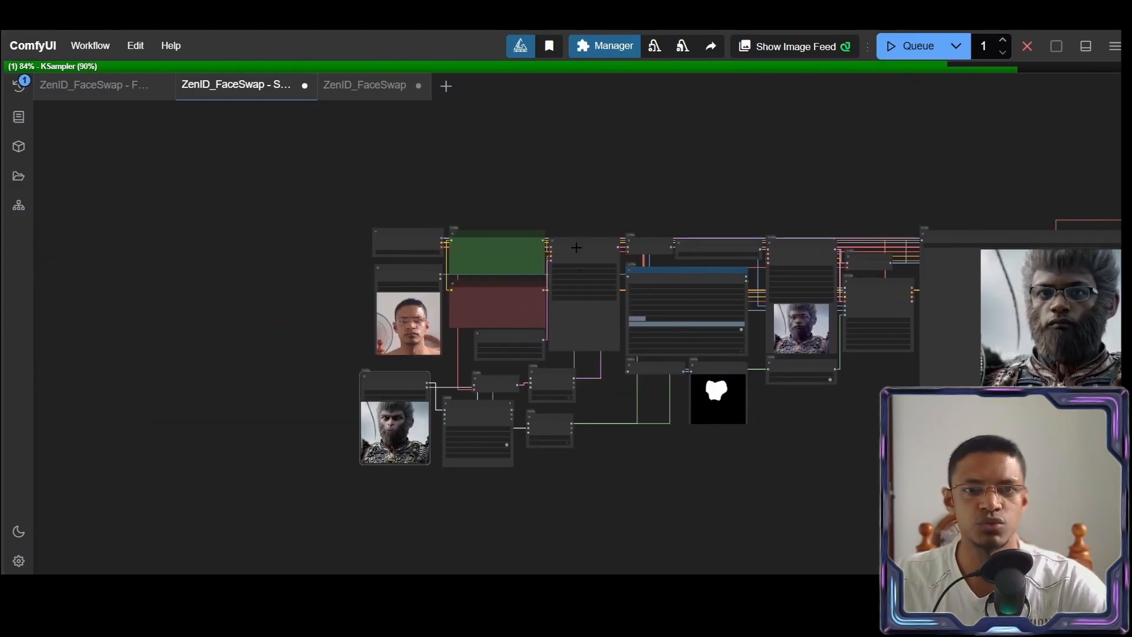
# Recheck the positive prompt against the monkey portrait in the first Save Image node.
pyautogui.scroll(7, 576, 247)
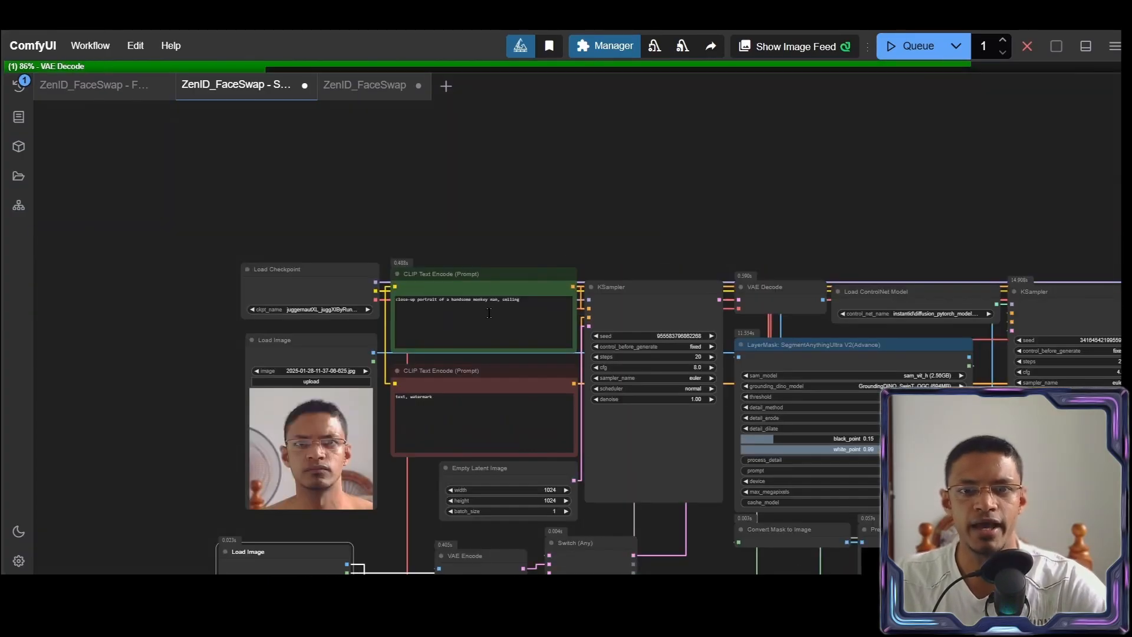
pyautogui.scroll(10, 483, 228)
pyautogui.scroll(-9, 724, 250)
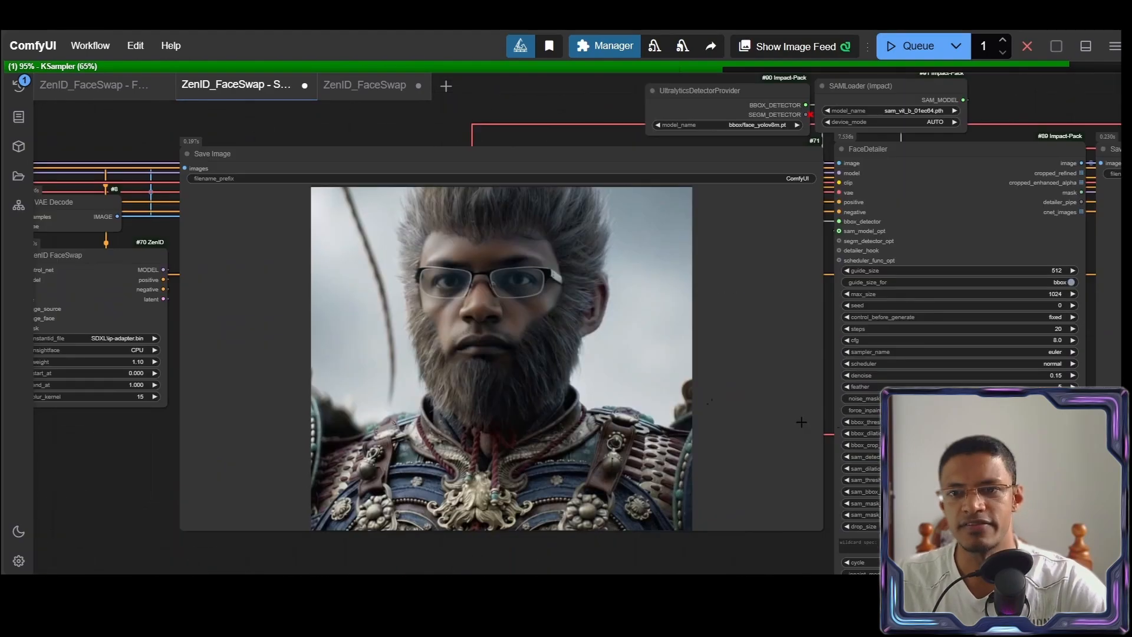
# Inspect the FaceDetailer monkey face up close in the second Save Image node.
pyautogui.scroll(-5, 798, 417)
pyautogui.moveTo(795, 411); pyautogui.dragTo(336, 345)
pyautogui.scroll(7, 746, 339)
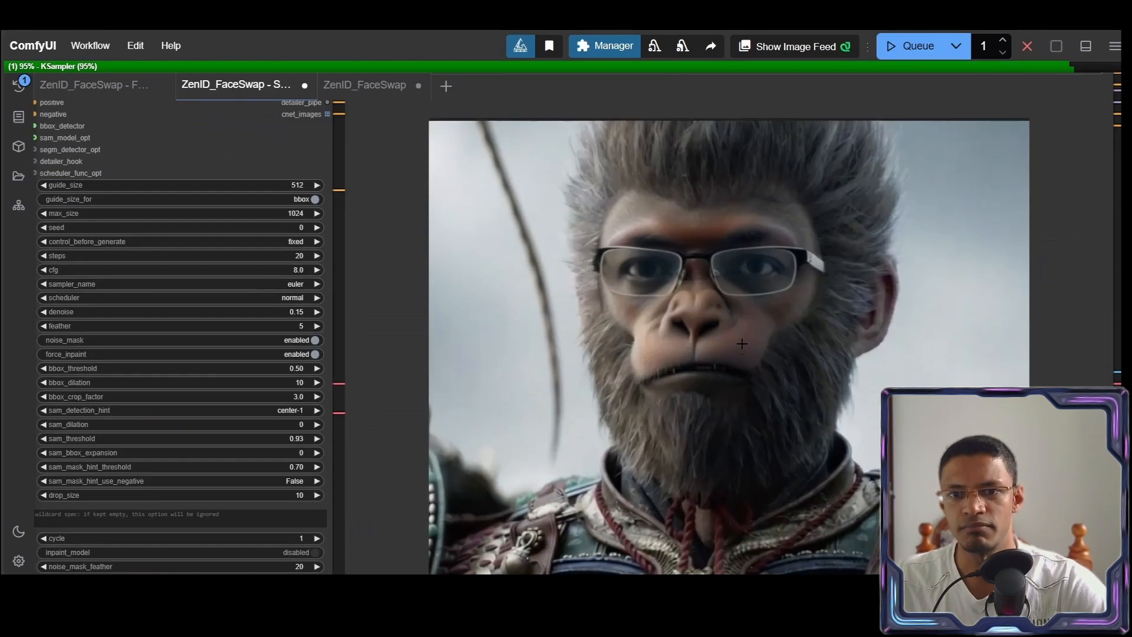
pyautogui.scroll(-5, 749, 324)
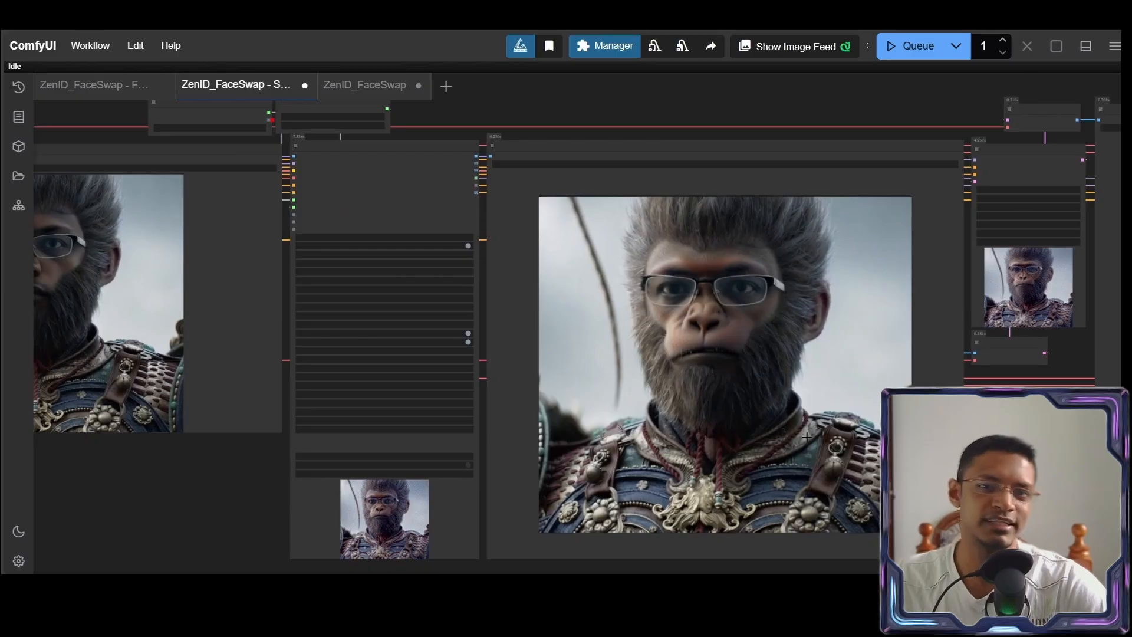
# Compare the monkey portraits in the Save Image nodes of the KSampler refinement stages.
pyautogui.scroll(-5, 807, 438)
pyautogui.moveTo(751, 430); pyautogui.dragTo(213, 403)
pyautogui.moveTo(1006, 370); pyautogui.dragTo(446, 361)
pyautogui.moveTo(668, 397); pyautogui.dragTo(769, 380)
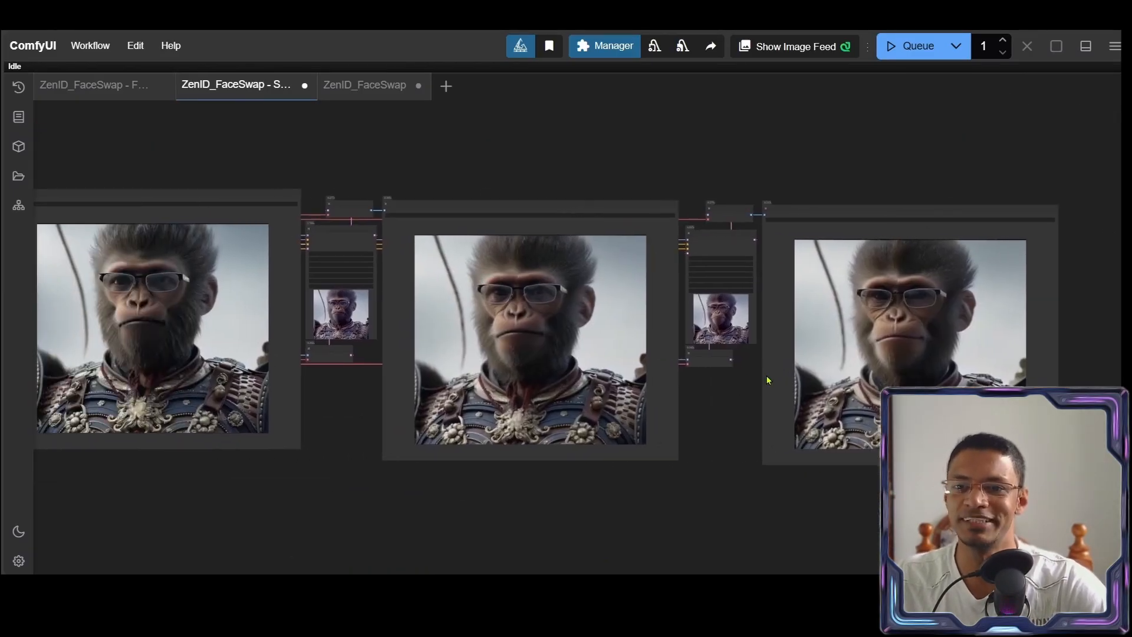
# Remove the word "monkey" from the positive prompt so it reads "close-up portrait of a handsome man, smiling" and queue the generation.
pyautogui.moveTo(562, 387); pyautogui.dragTo(658, 386)
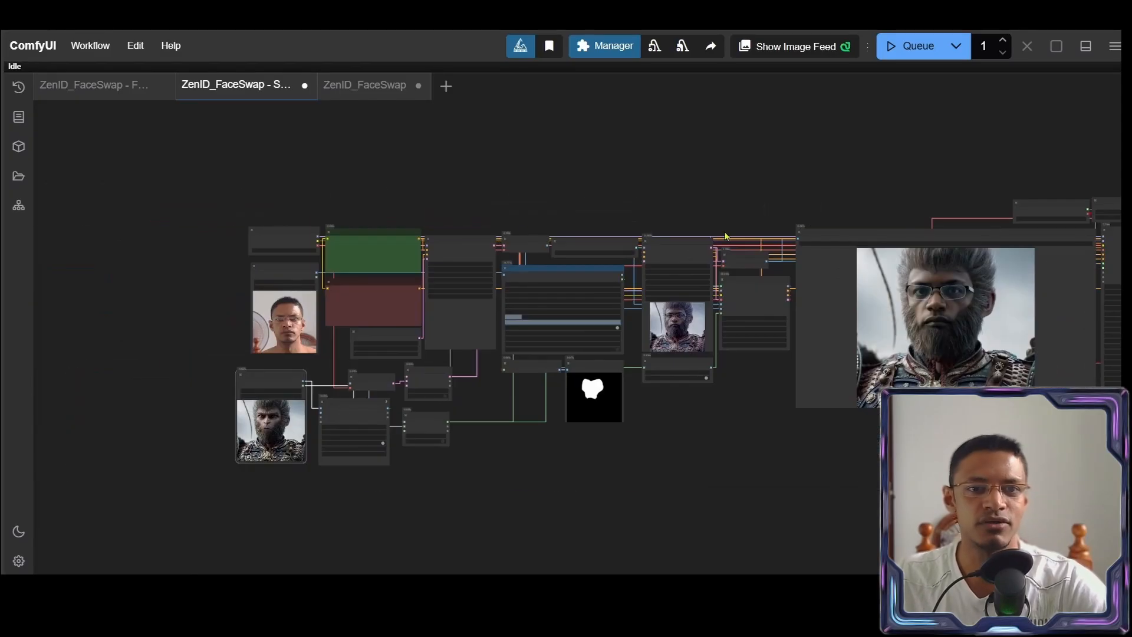
pyautogui.scroll(5, 362, 224)
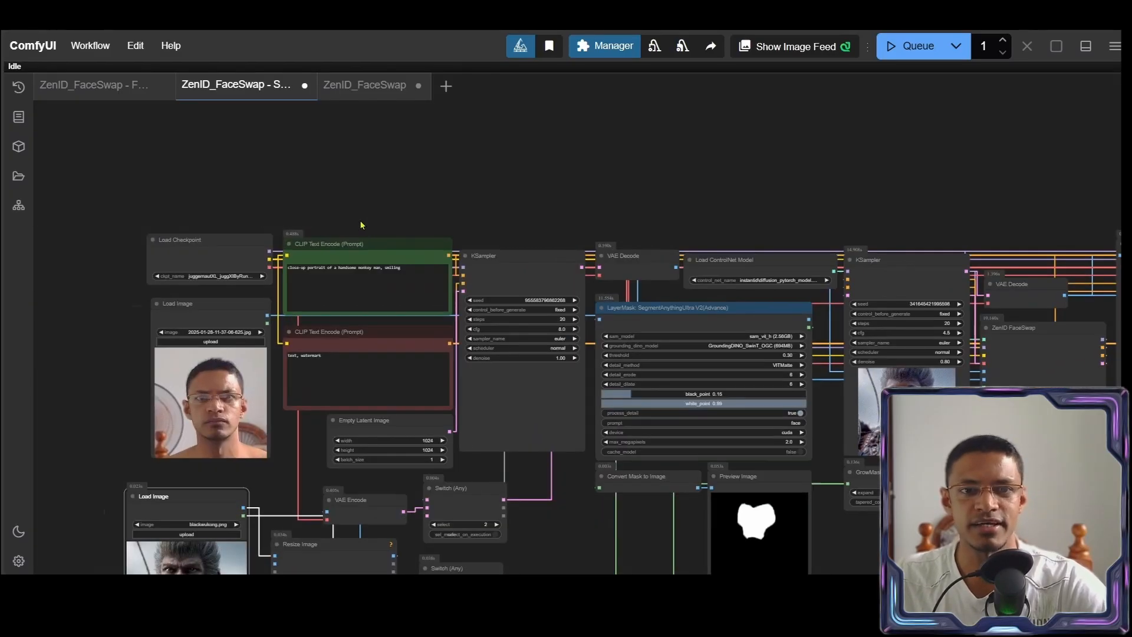
pyautogui.doubleClick(372, 343)
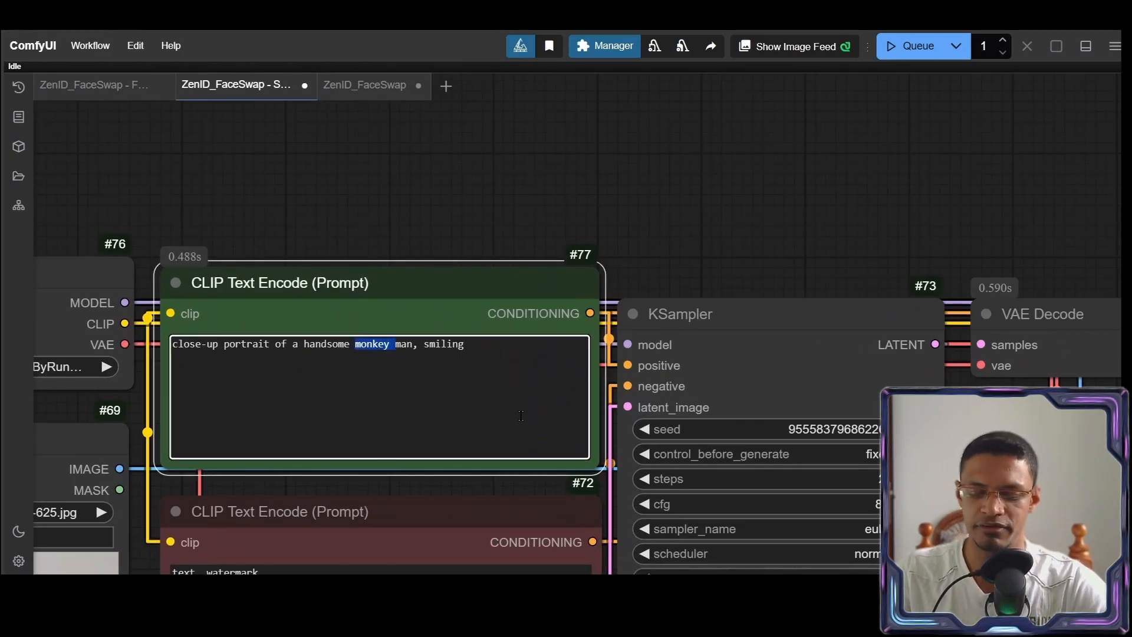
pyautogui.hotkey('ctrl', 'Return')
pyautogui.scroll(-5, 286, 222)
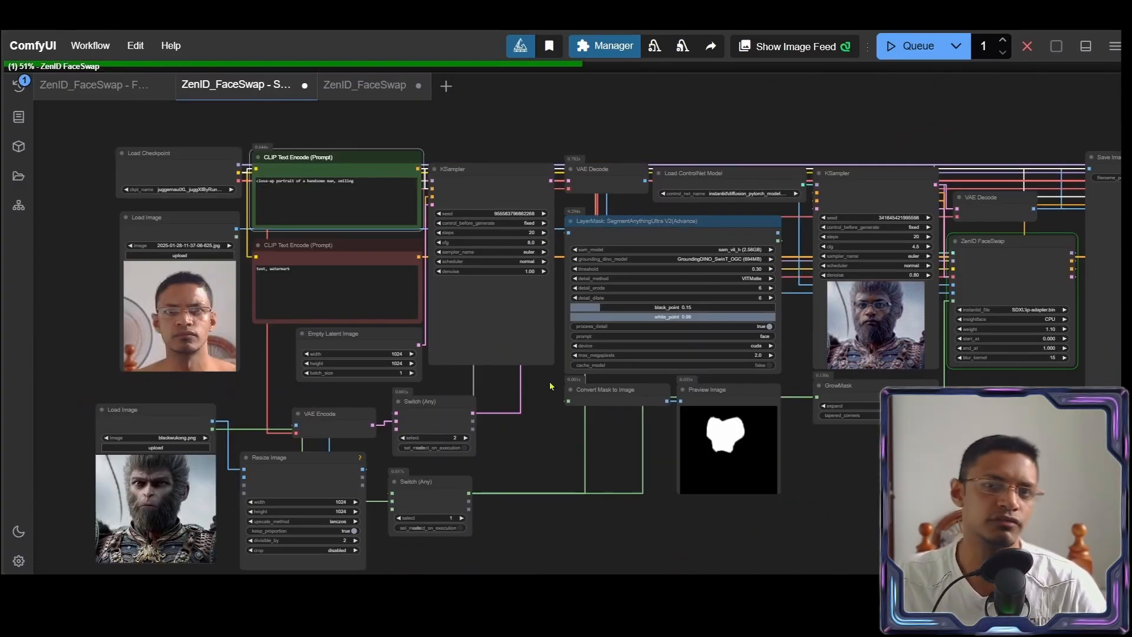
# While the generation runs, examine the latent and mask Switch (Any) nodes and the image inputs feeding them.
pyautogui.moveTo(329, 405); pyautogui.dragTo(475, 389)
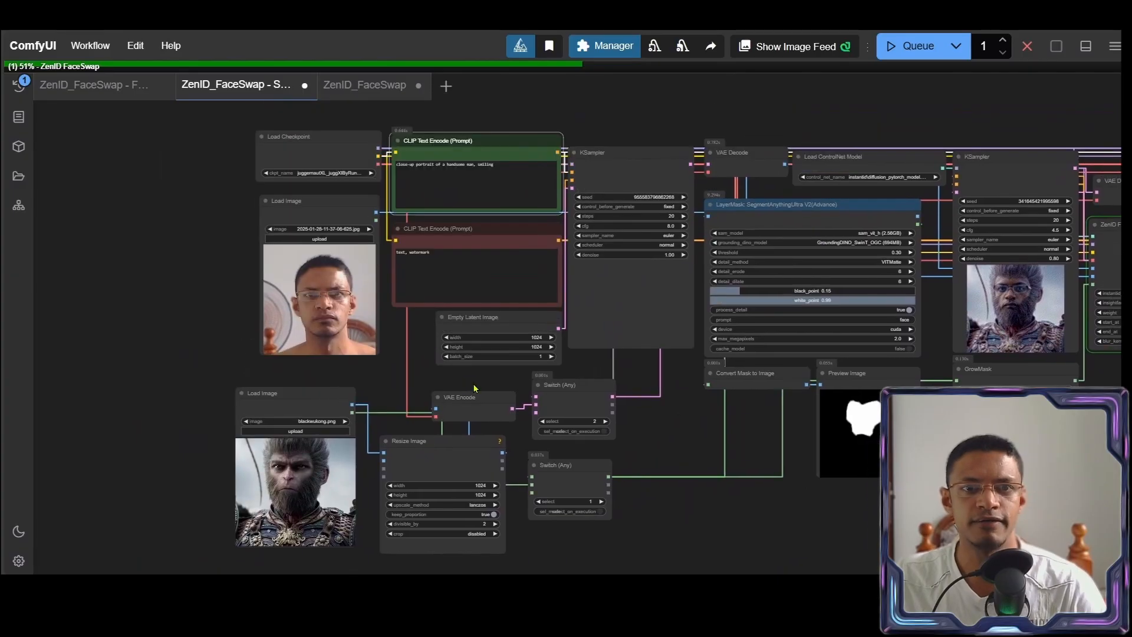
pyautogui.scroll(10, 620, 411)
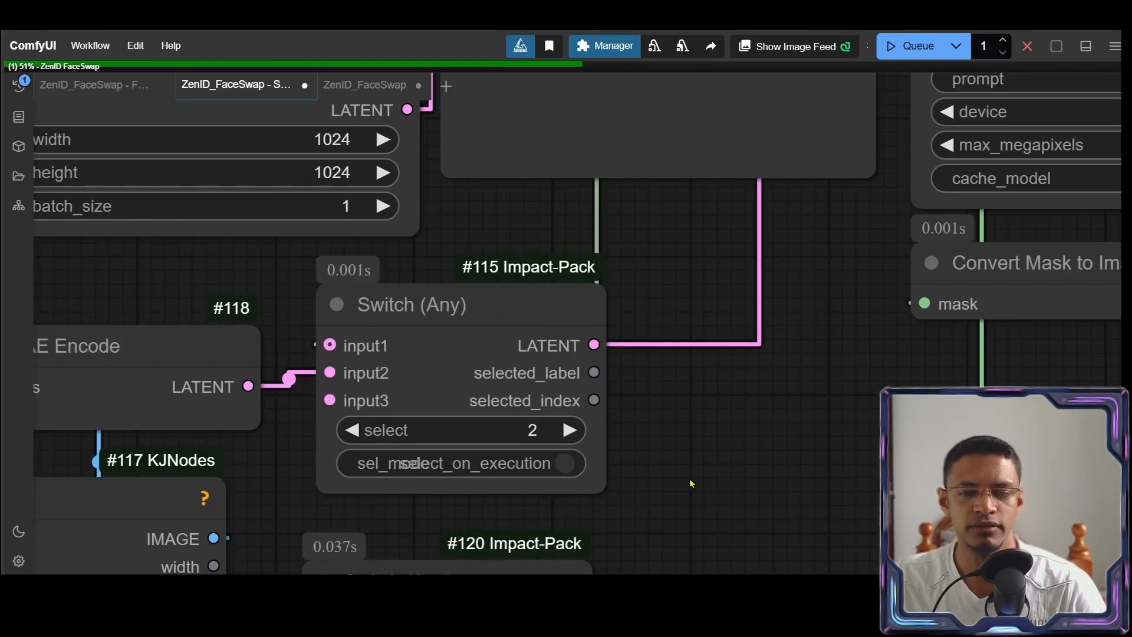
pyautogui.scroll(-5, 737, 508)
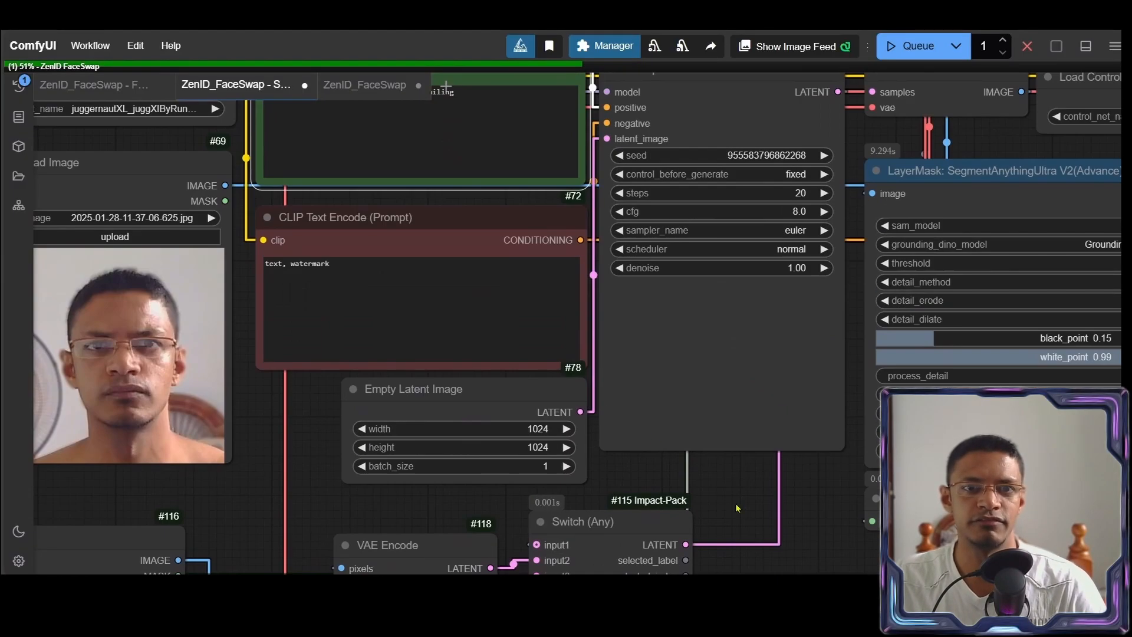
pyautogui.scroll(-3, 624, 322)
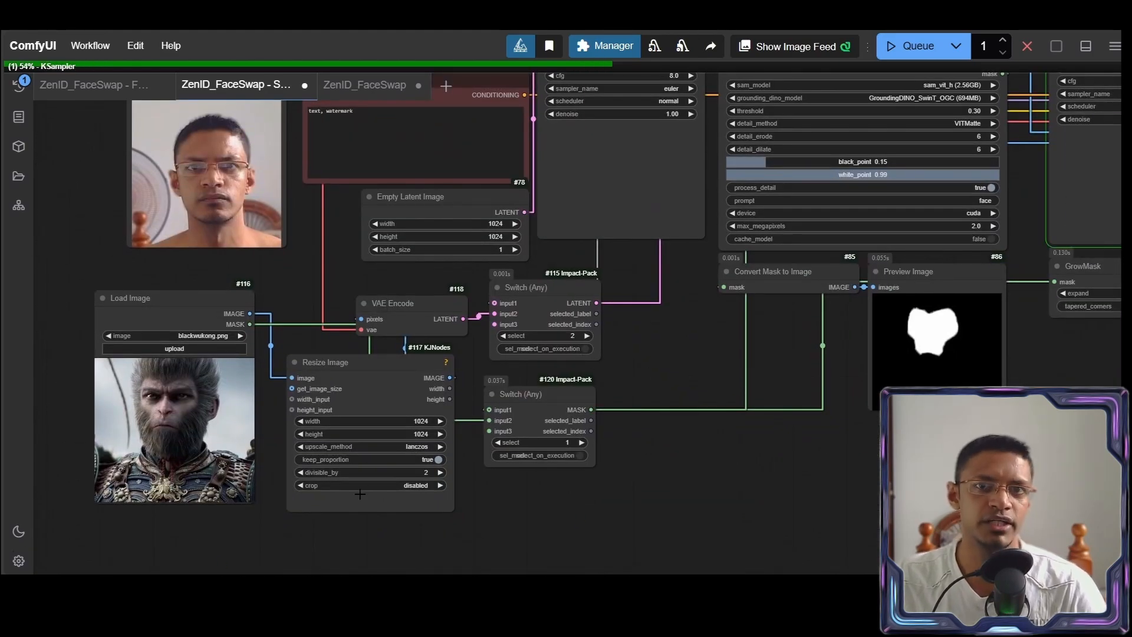
pyautogui.scroll(5, 268, 213)
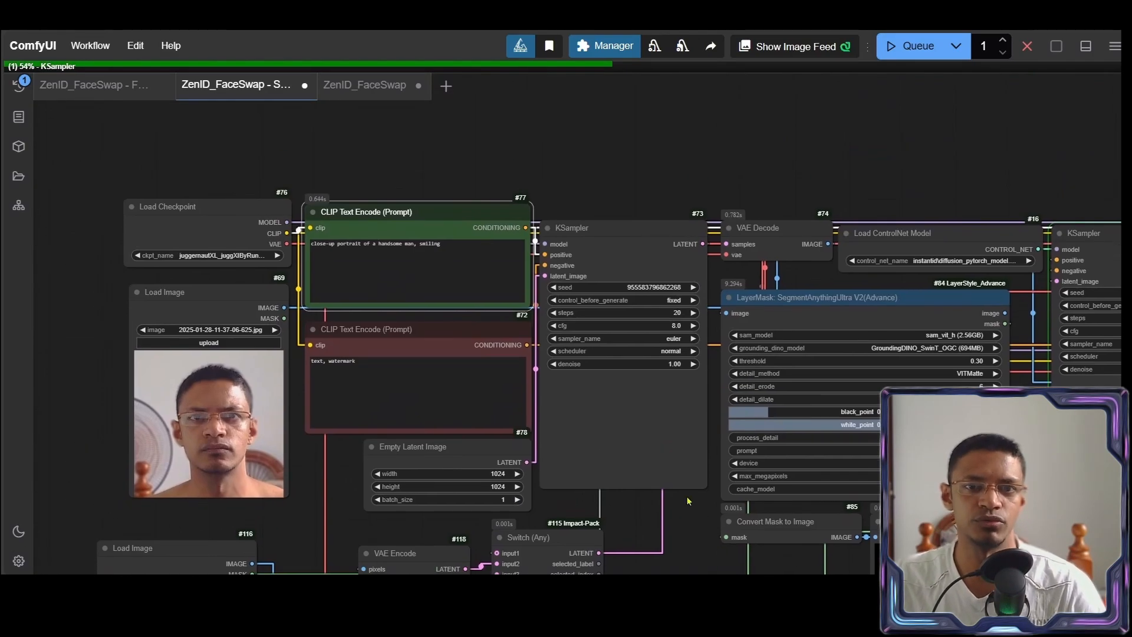
# Examine the nodes from the first KSampler and its latent source to the ZenID FaceSwap stage while the generation runs.
pyautogui.moveTo(689, 501); pyautogui.dragTo(625, 477)
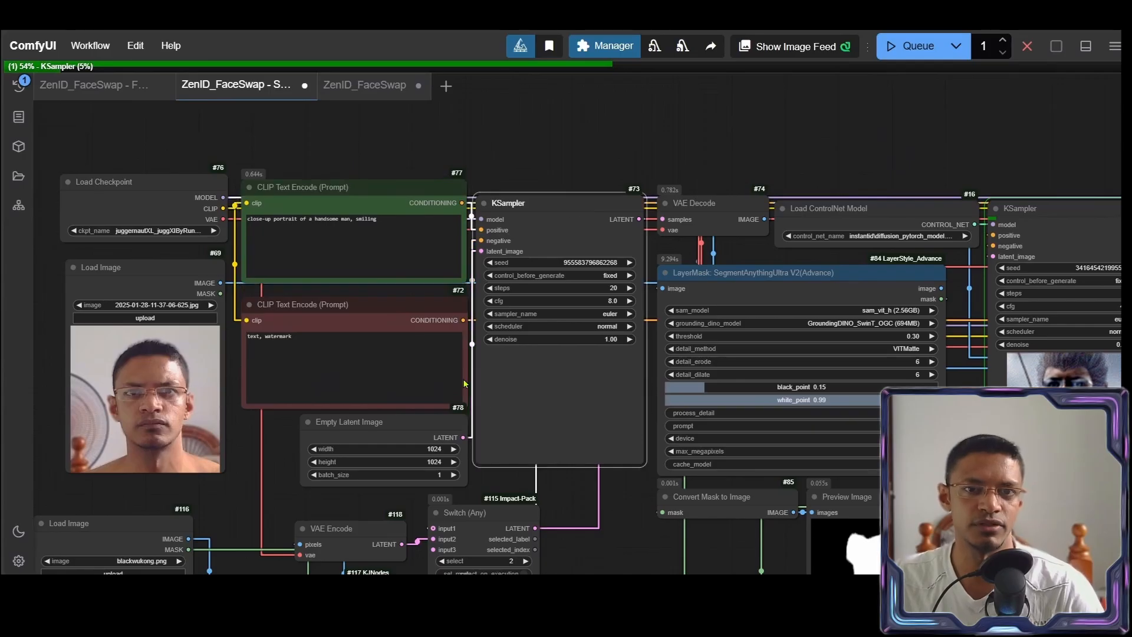
pyautogui.moveTo(587, 498); pyautogui.dragTo(545, 406)
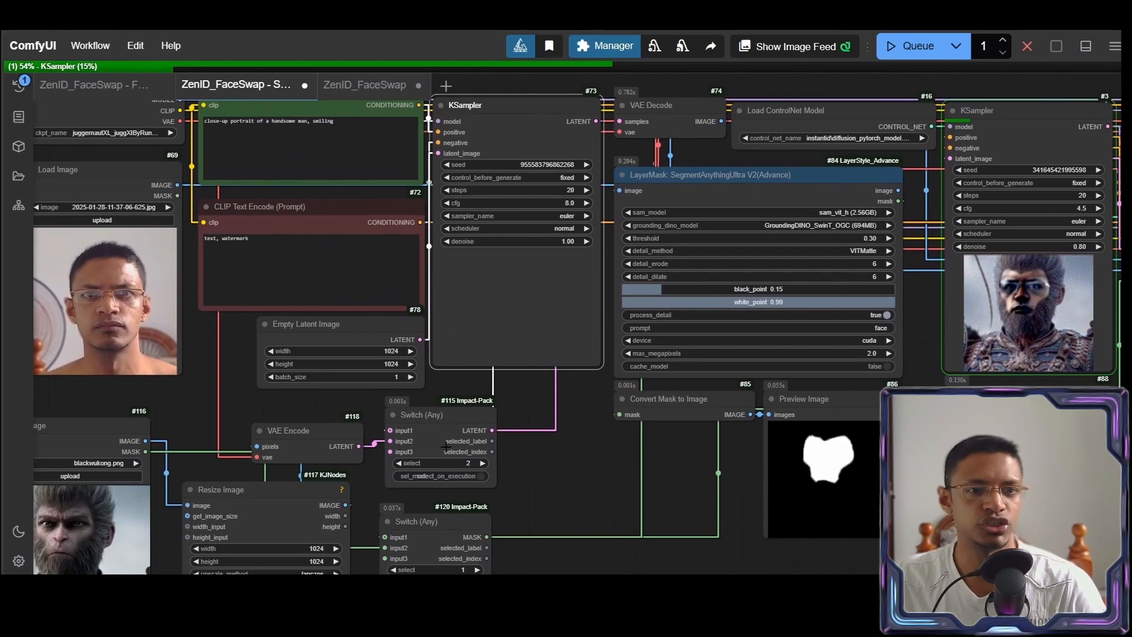
pyautogui.moveTo(567, 460); pyautogui.dragTo(532, 358)
pyautogui.moveTo(828, 448); pyautogui.dragTo(306, 543)
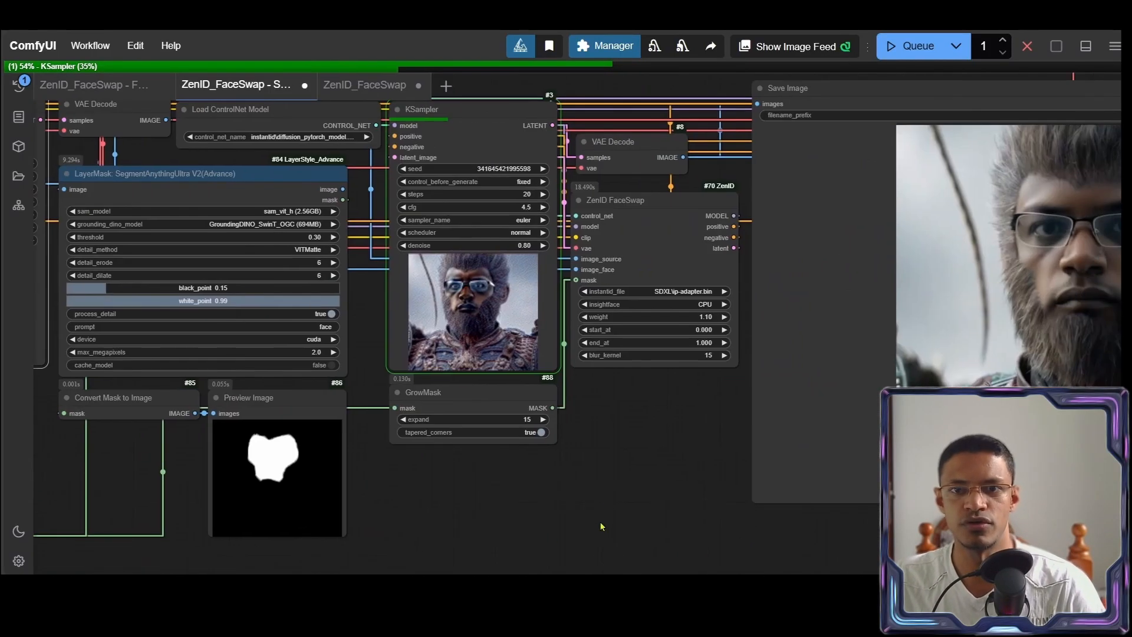
pyautogui.moveTo(158, 434); pyautogui.dragTo(1047, 372)
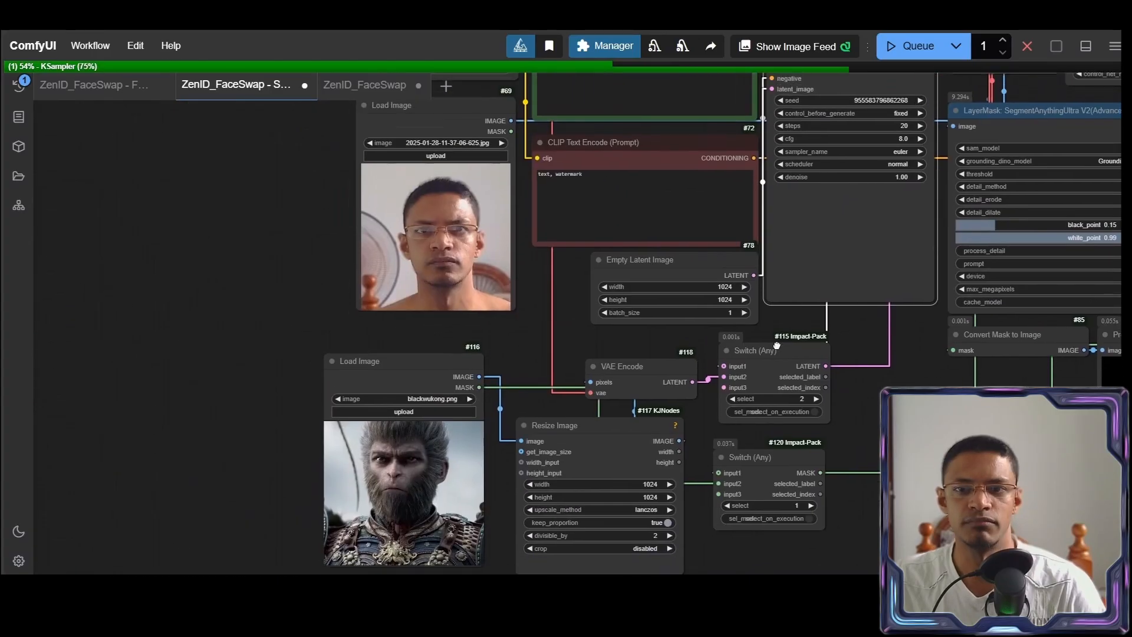
pyautogui.moveTo(804, 310); pyautogui.dragTo(660, 409)
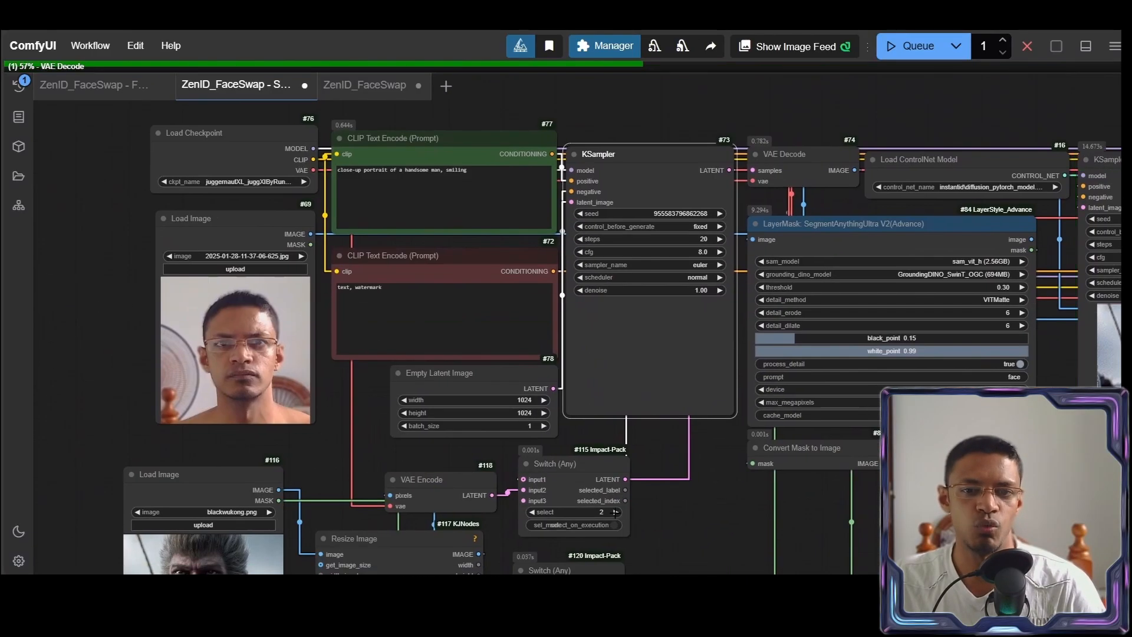
pyautogui.moveTo(738, 449); pyautogui.dragTo(671, 448)
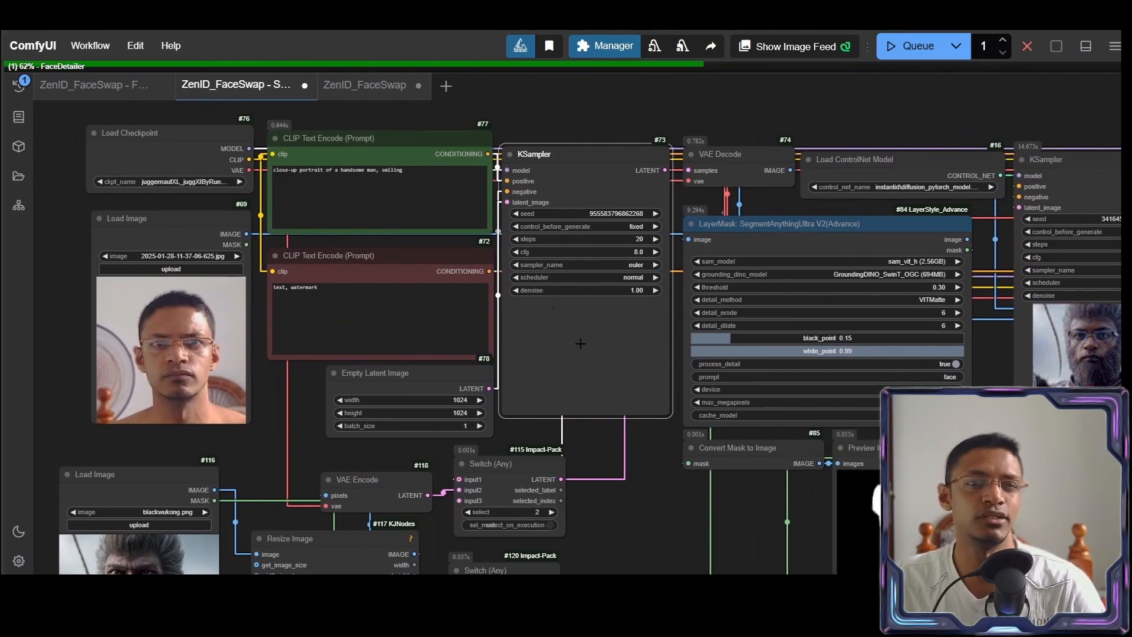
pyautogui.moveTo(641, 413); pyautogui.dragTo(12, 355)
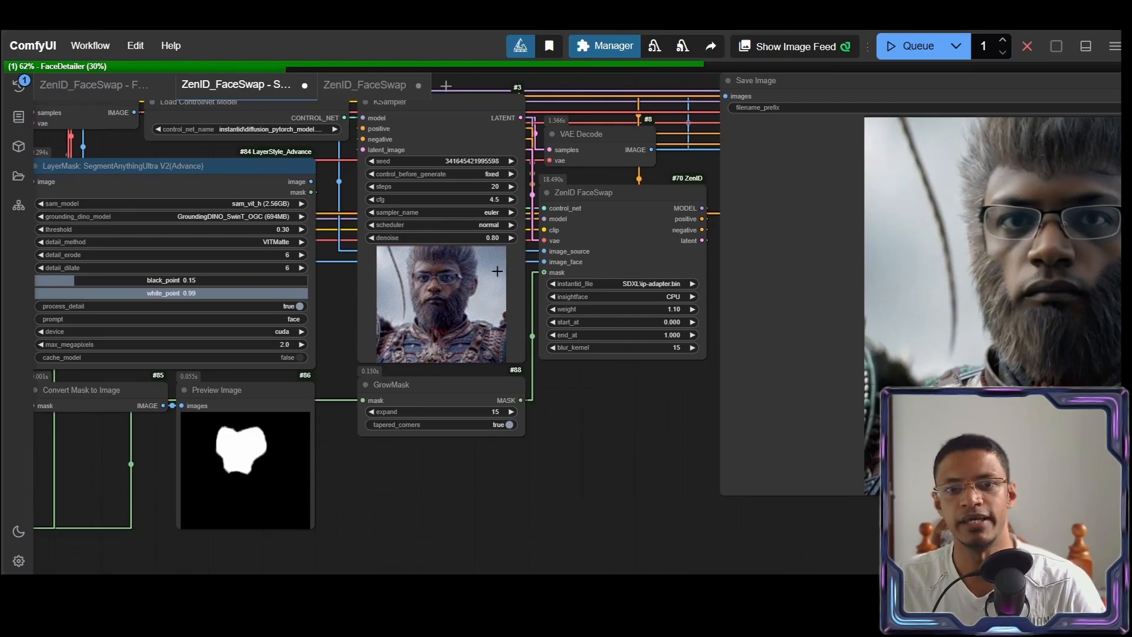
pyautogui.scroll(-5, 609, 405)
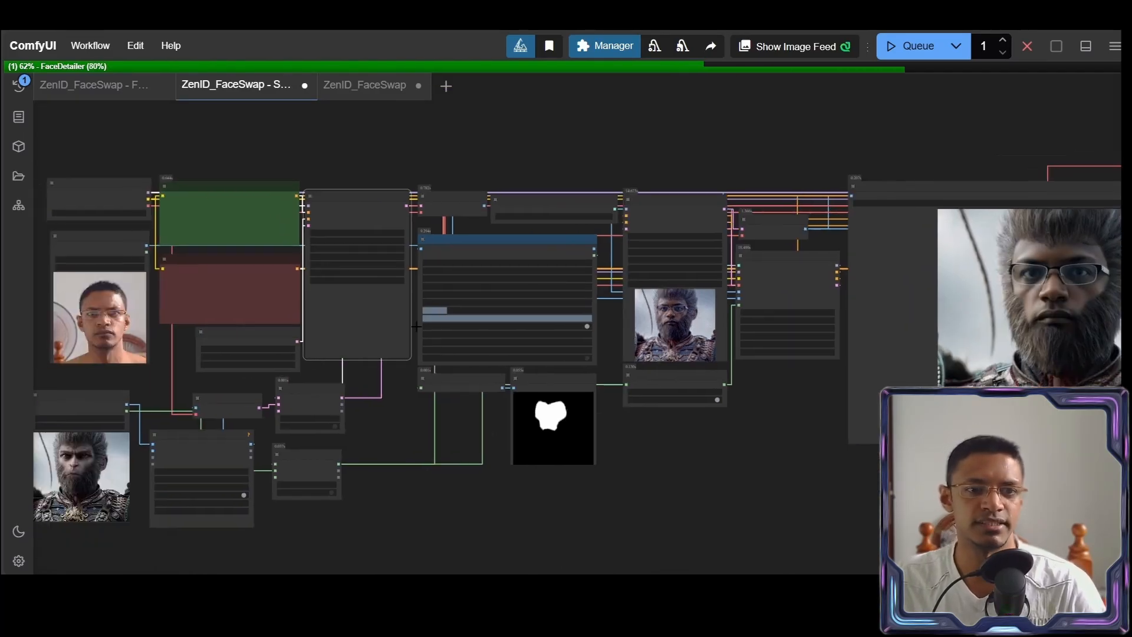
pyautogui.scroll(5, 671, 485)
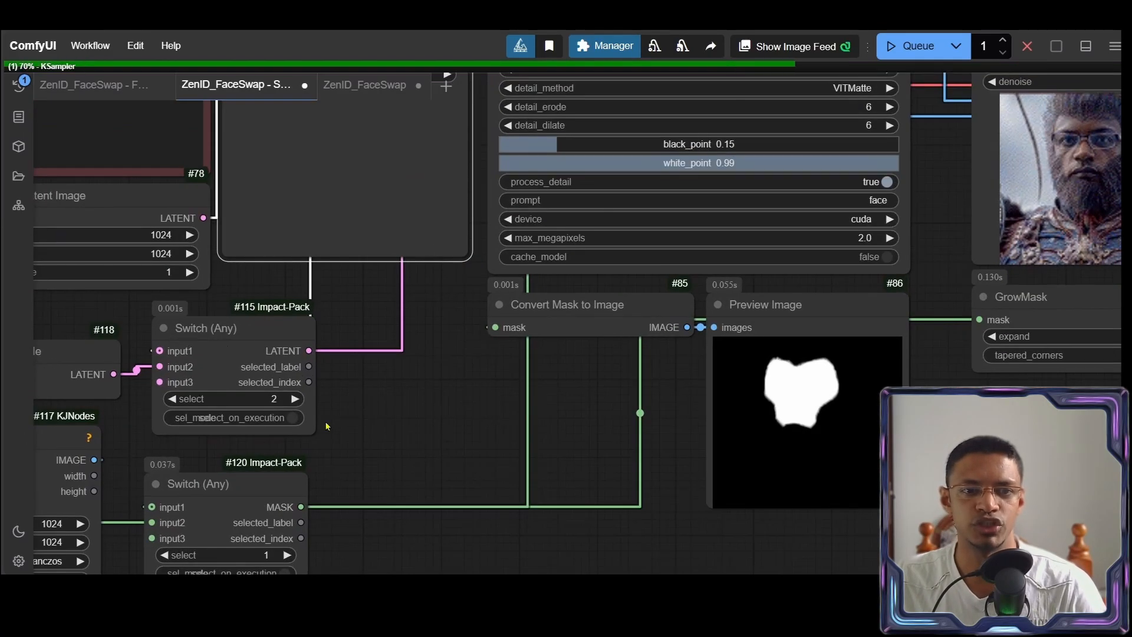
# Inspect the Resize Image node, the mask Switch (Any) node and the face mask in the Preview Image node.
pyautogui.moveTo(324, 425); pyautogui.dragTo(755, 289)
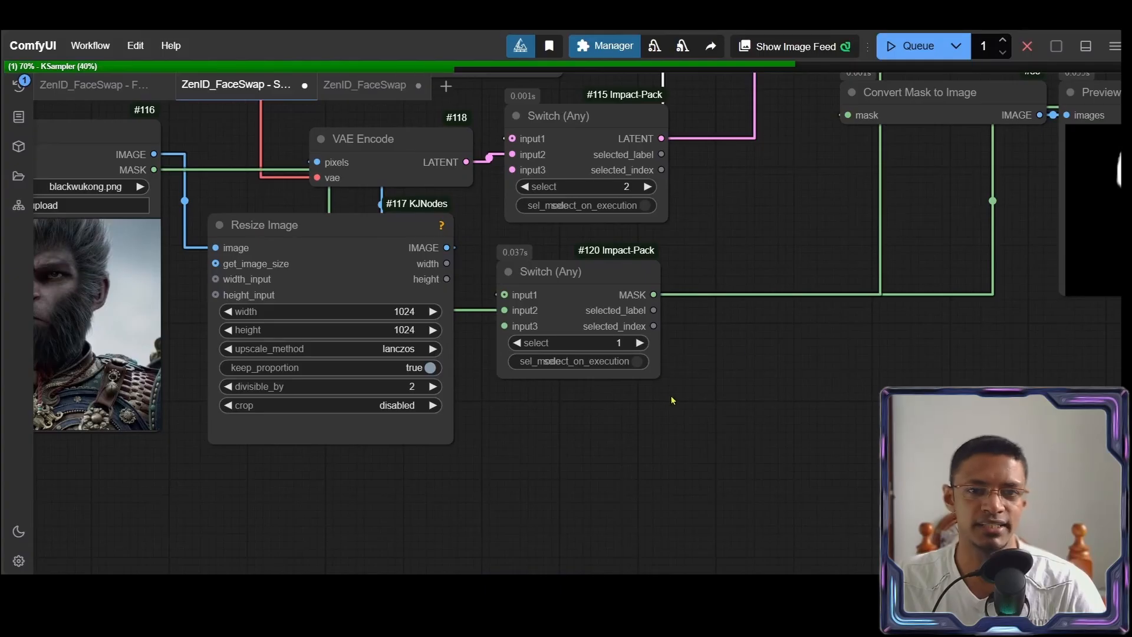
pyautogui.moveTo(679, 404); pyautogui.dragTo(497, 466)
pyautogui.moveTo(1075, 264); pyautogui.dragTo(667, 281)
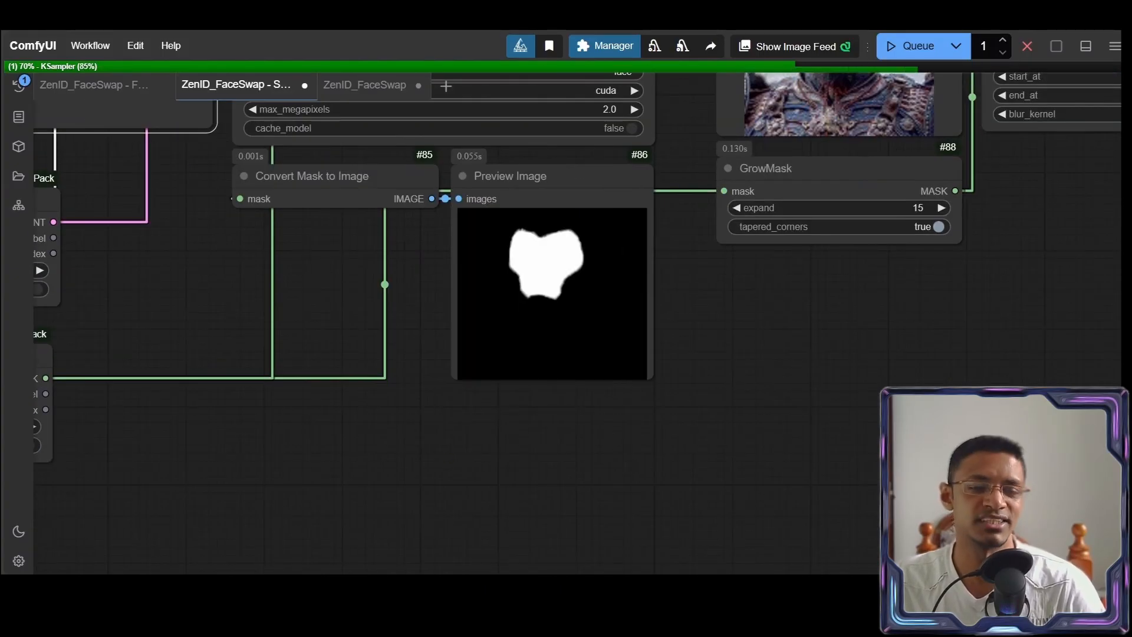
pyautogui.scroll(-6, 416, 363)
pyautogui.scroll(6, 114, 437)
pyautogui.moveTo(114, 437); pyautogui.dragTo(408, 417)
pyautogui.moveTo(436, 485); pyautogui.dragTo(771, 528)
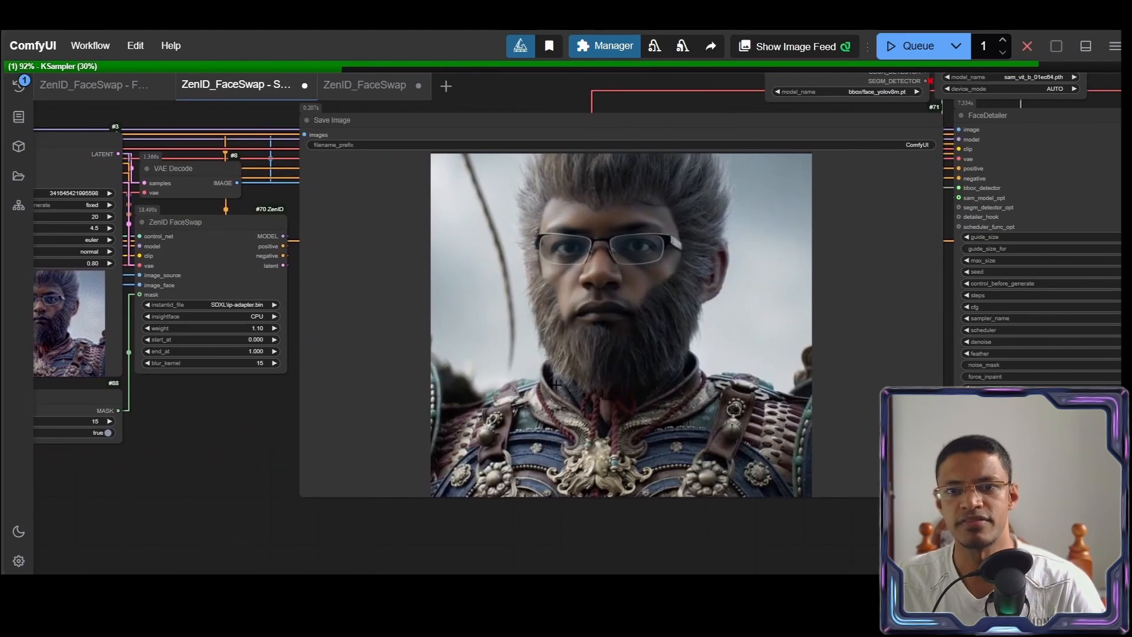
# Look over the face-swapped and FaceDetailer portraits in the Save Image nodes and revisit the positive prompt.
pyautogui.scroll(-4, 556, 383)
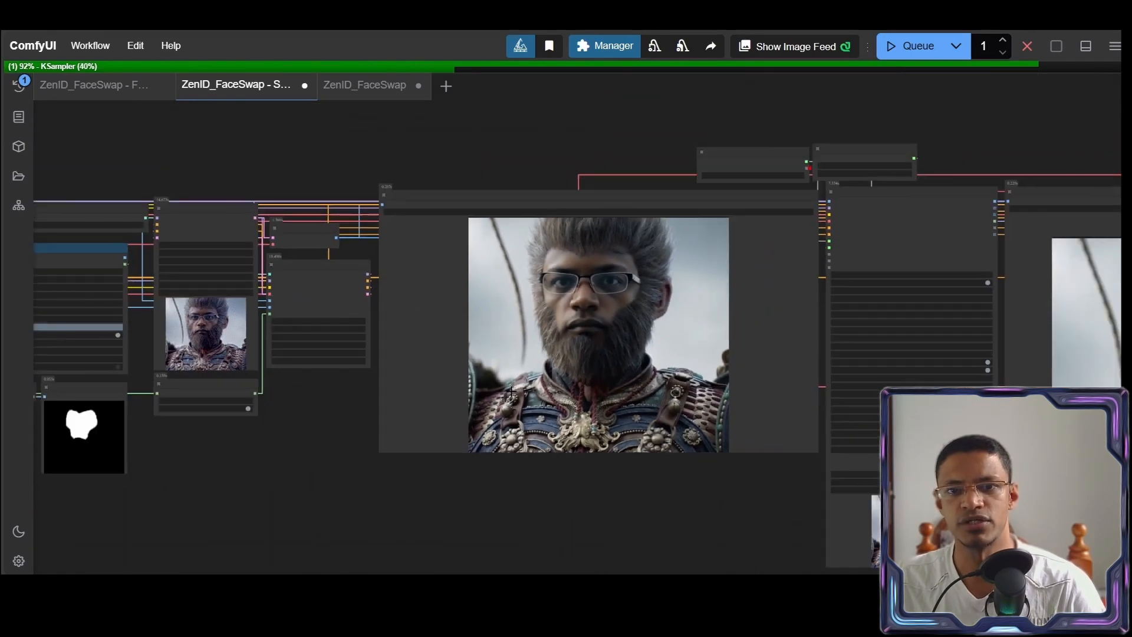
pyautogui.moveTo(408, 328); pyautogui.dragTo(159, 324)
pyautogui.moveTo(461, 345); pyautogui.dragTo(160, 332)
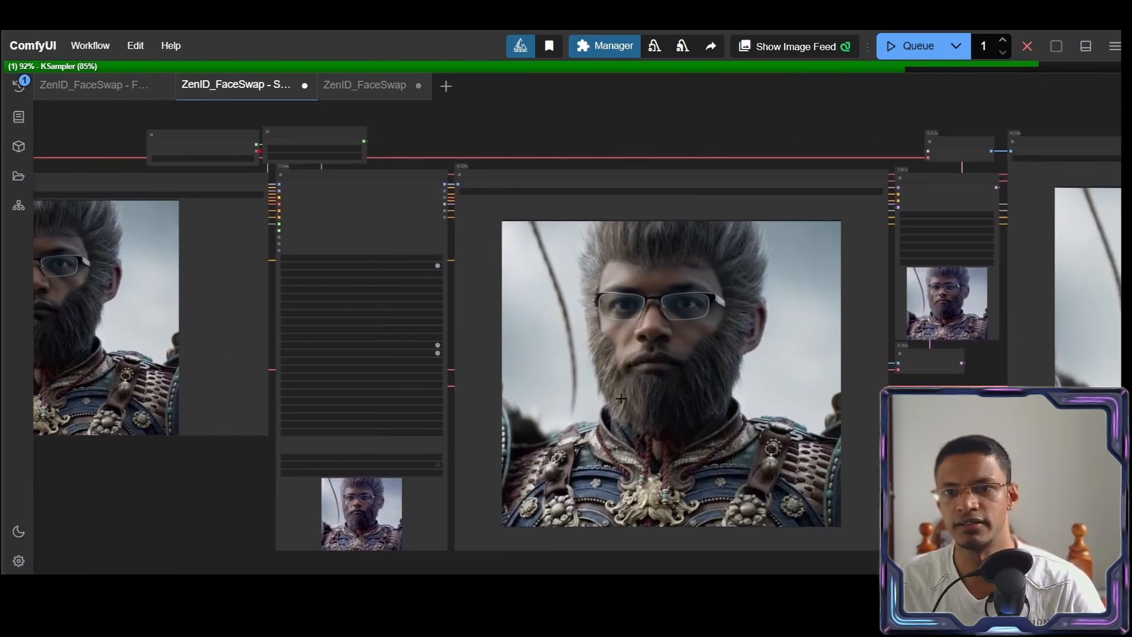
pyautogui.scroll(-2, 378, 396)
pyautogui.moveTo(378, 395); pyautogui.dragTo(785, 394)
pyautogui.moveTo(239, 395); pyautogui.dragTo(829, 394)
pyautogui.scroll(7, 401, 182)
pyautogui.scroll(7, 390, 218)
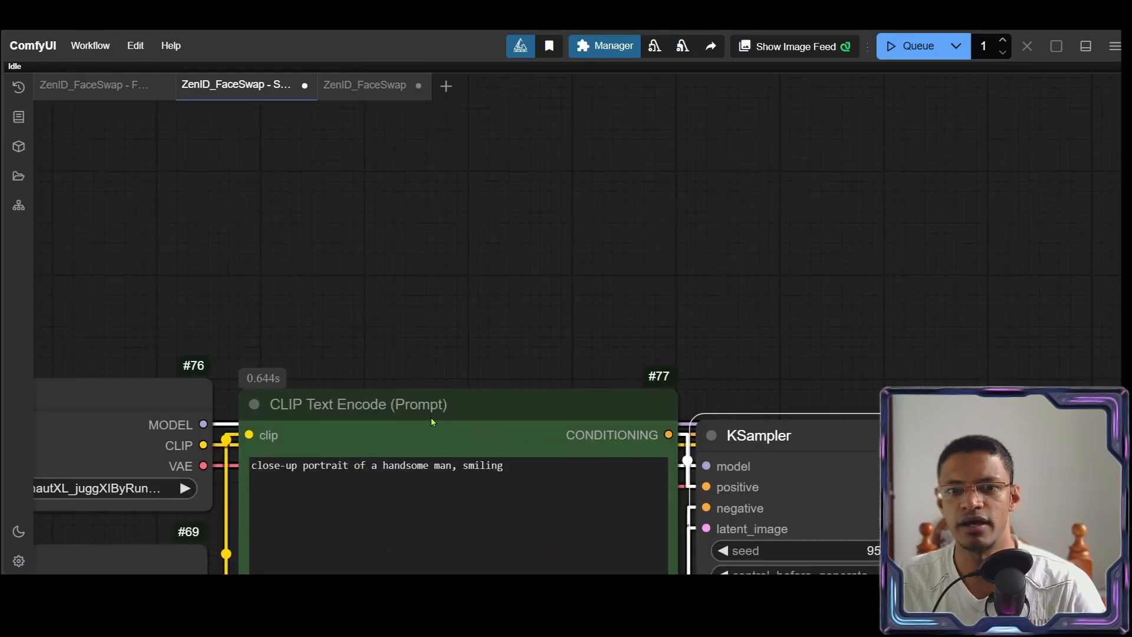
# Compare the portraits generated without "monkey" in the prompt, from the first Save Image node to the final refinement.
pyautogui.moveTo(426, 428); pyautogui.dragTo(422, 331)
pyautogui.scroll(-8, 687, 173)
pyautogui.moveTo(976, 210); pyautogui.dragTo(187, 202)
pyautogui.moveTo(821, 312); pyautogui.dragTo(354, 260)
pyautogui.scroll(-6, 354, 260)
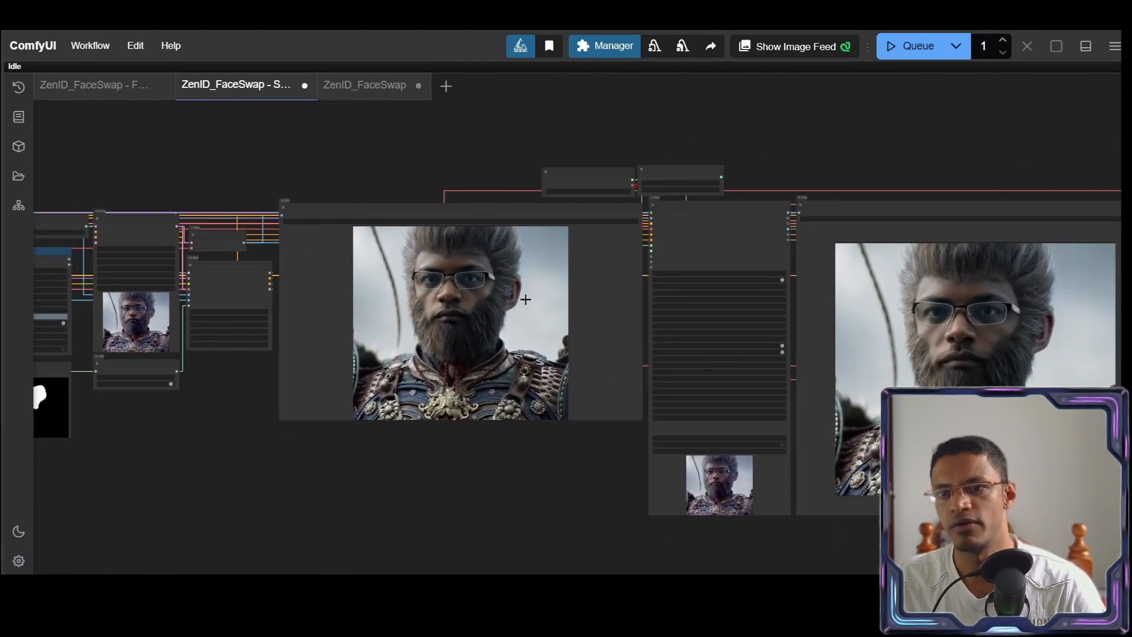
pyautogui.moveTo(773, 356); pyautogui.dragTo(393, 325)
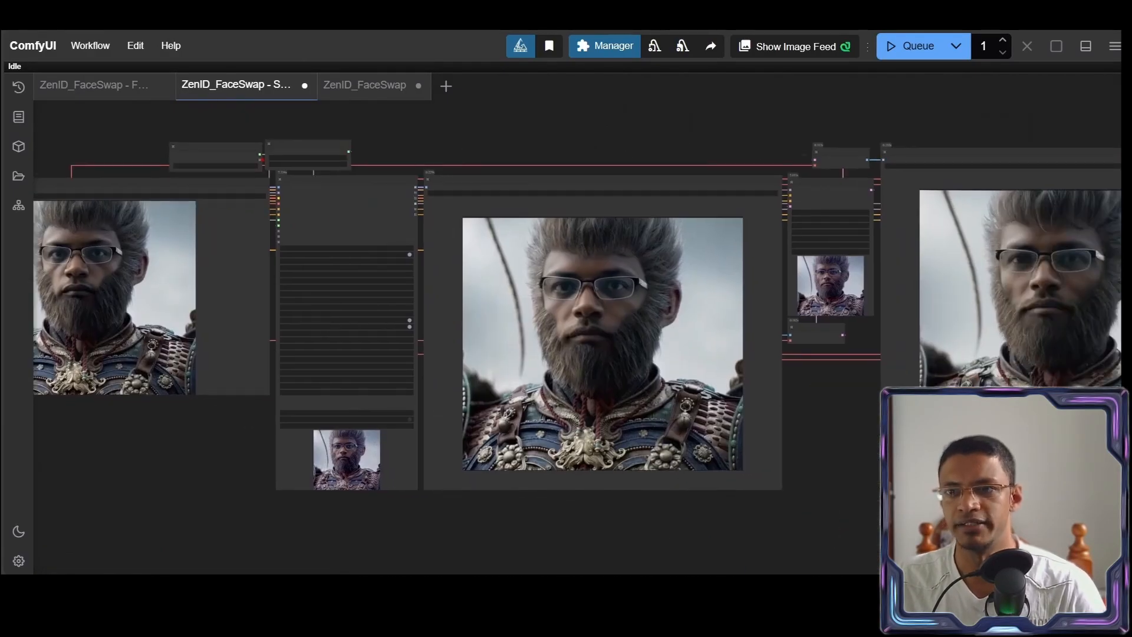
pyautogui.moveTo(1059, 359); pyautogui.dragTo(38, 357)
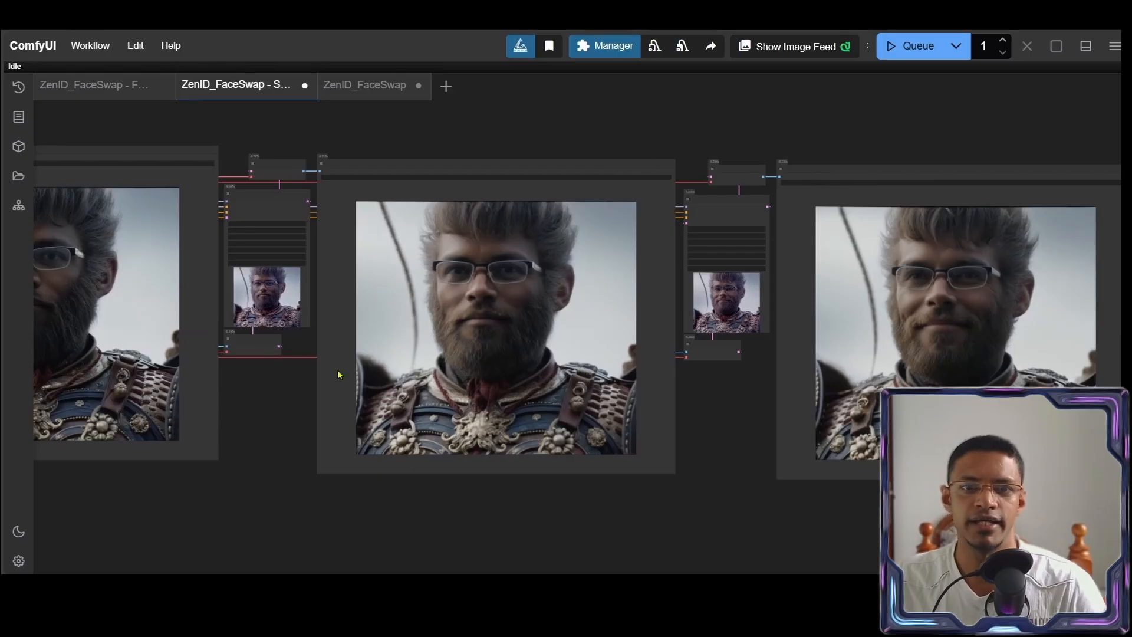
# Return to the positive prompt and highlight the word "smiling" to relate it to the refined portraits.
pyautogui.moveTo(339, 375); pyautogui.dragTo(910, 377)
pyautogui.moveTo(450, 374); pyautogui.dragTo(943, 373)
pyautogui.moveTo(378, 354); pyautogui.dragTo(849, 354)
pyautogui.scroll(12, 312, 259)
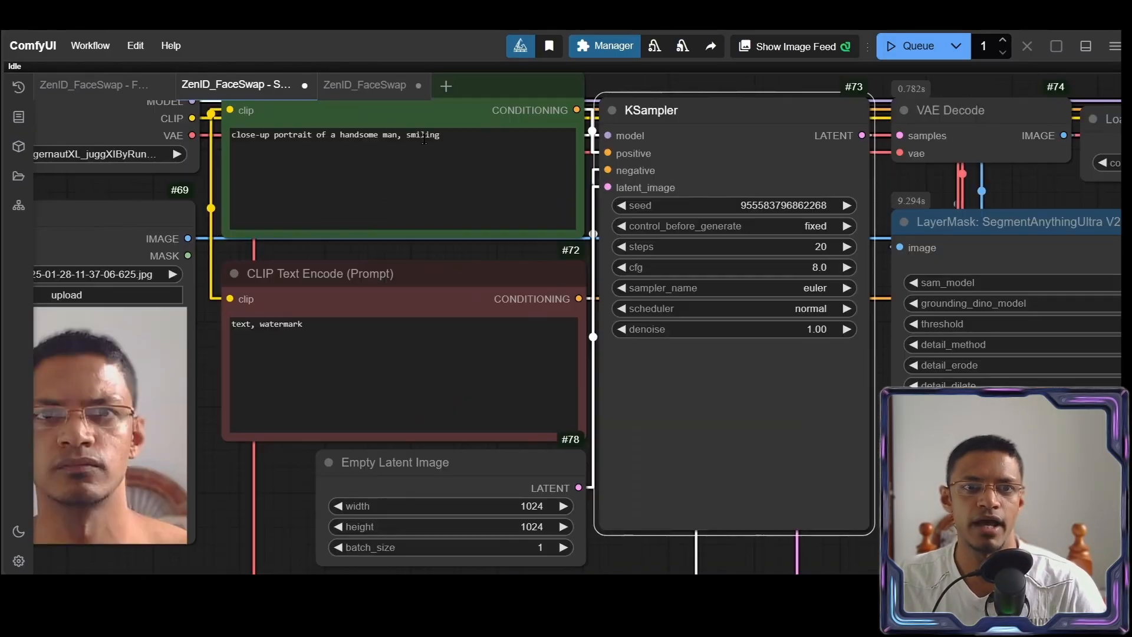
pyautogui.doubleClick(423, 137)
pyautogui.click(660, 94)
# Compare the source face and blackwukong.png inputs with the face swap result and the successive refined portraits.
pyautogui.scroll(-10, 660, 95)
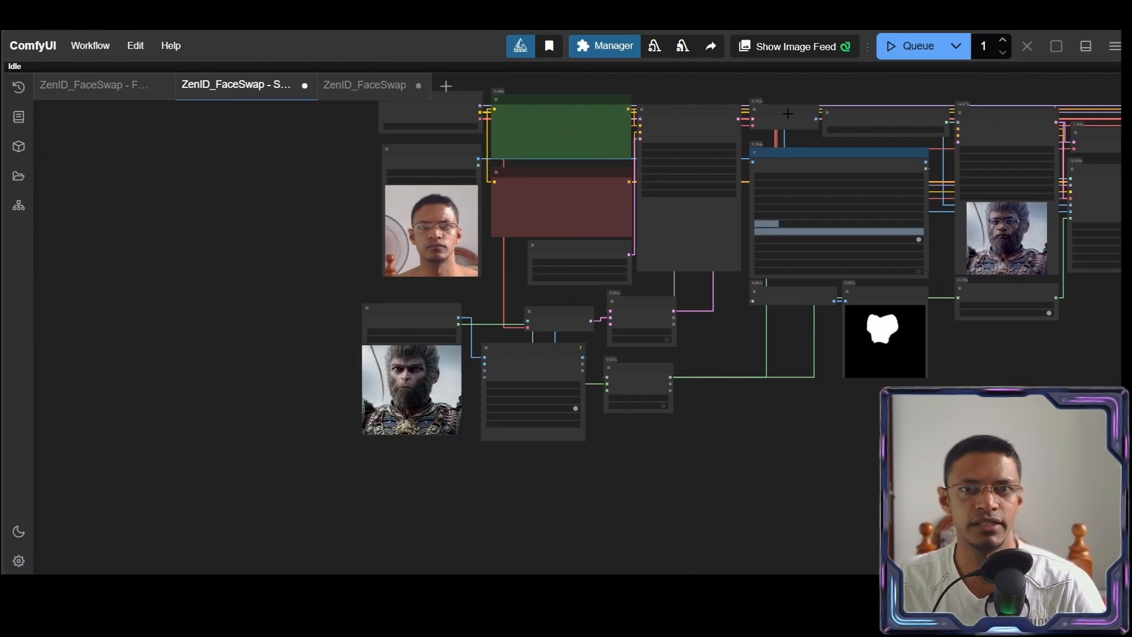
pyautogui.moveTo(1018, 161); pyautogui.dragTo(334, 190)
pyautogui.moveTo(832, 264); pyautogui.dragTo(571, 333)
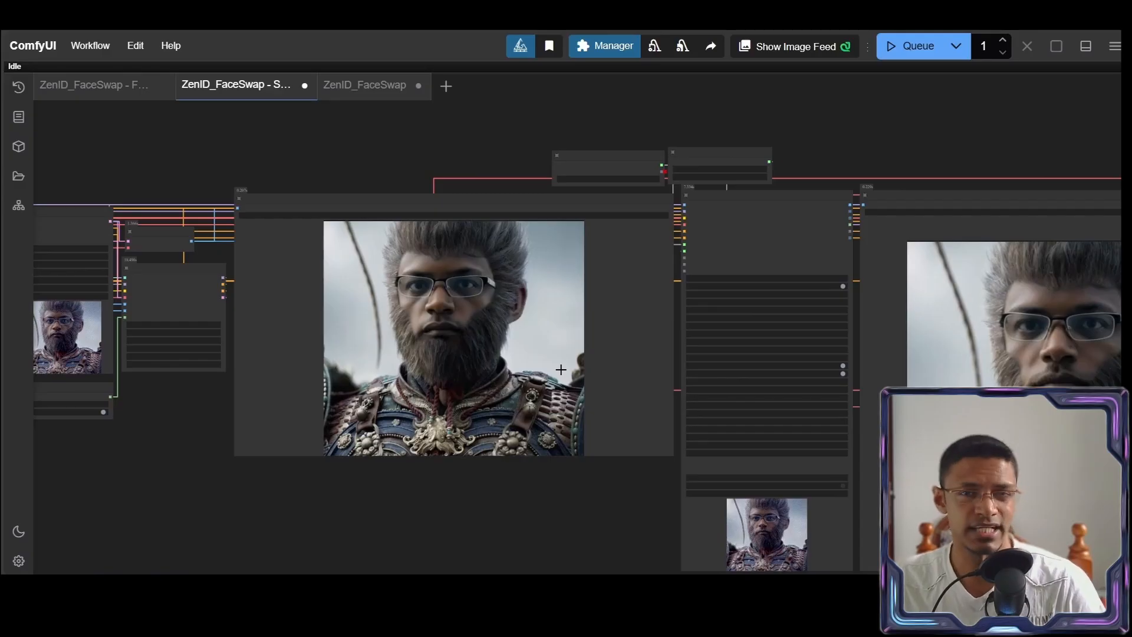
pyautogui.moveTo(278, 418); pyautogui.dragTo(849, 413)
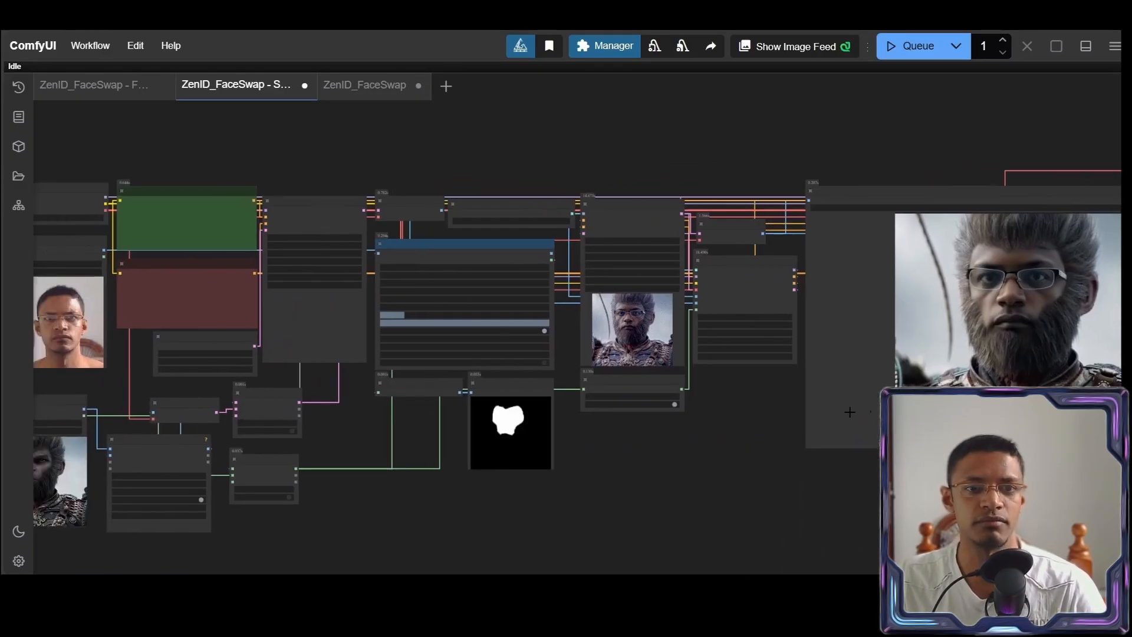
pyautogui.moveTo(55, 293); pyautogui.dragTo(132, 289)
pyautogui.moveTo(1050, 338); pyautogui.dragTo(501, 327)
pyautogui.moveTo(1053, 383); pyautogui.dragTo(559, 379)
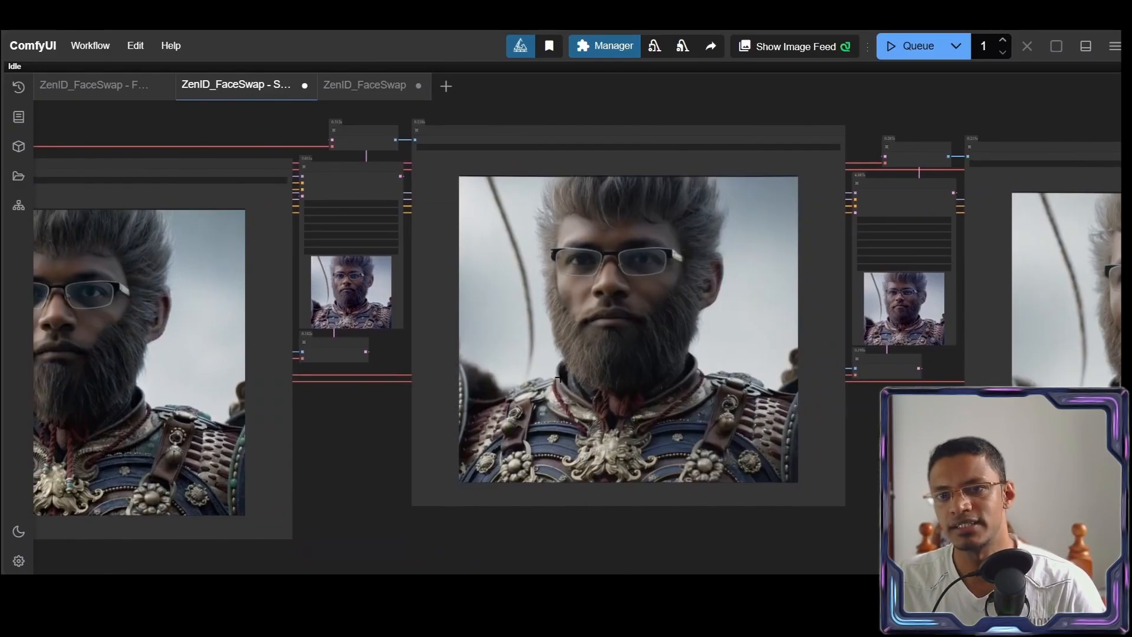
pyautogui.scroll(-5, 930, 360)
pyautogui.moveTo(489, 354); pyautogui.dragTo(592, 356)
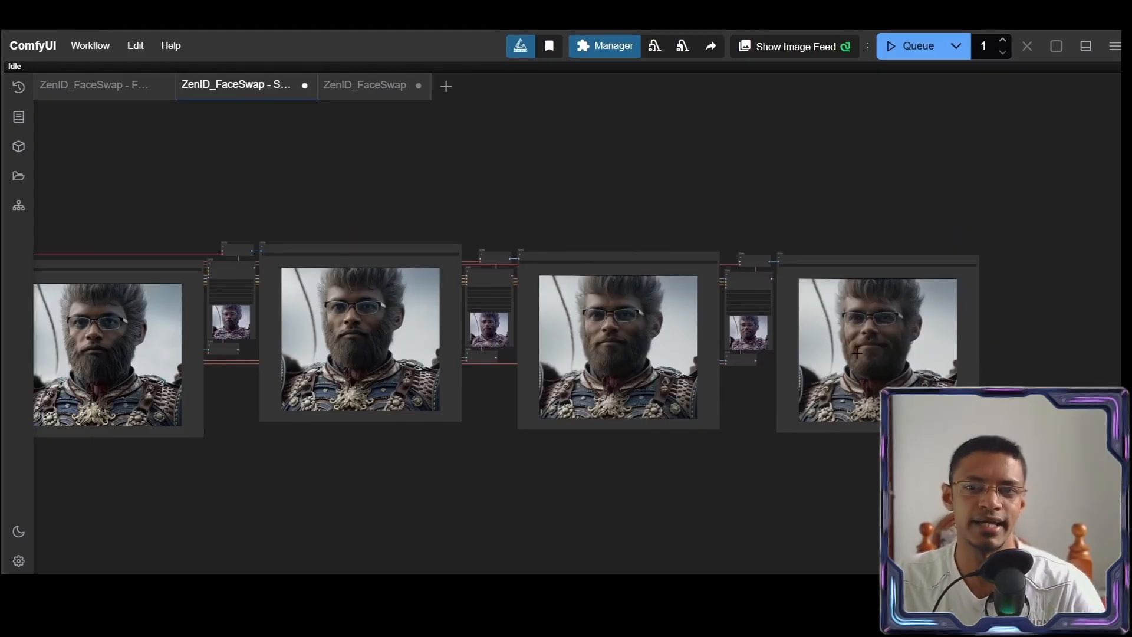
# Examine the facial changes between the last refinements, the FaceDetailer portrait and the first KSampler refinement at close range.
pyautogui.scroll(10, 857, 353)
pyautogui.scroll(-3, 892, 343)
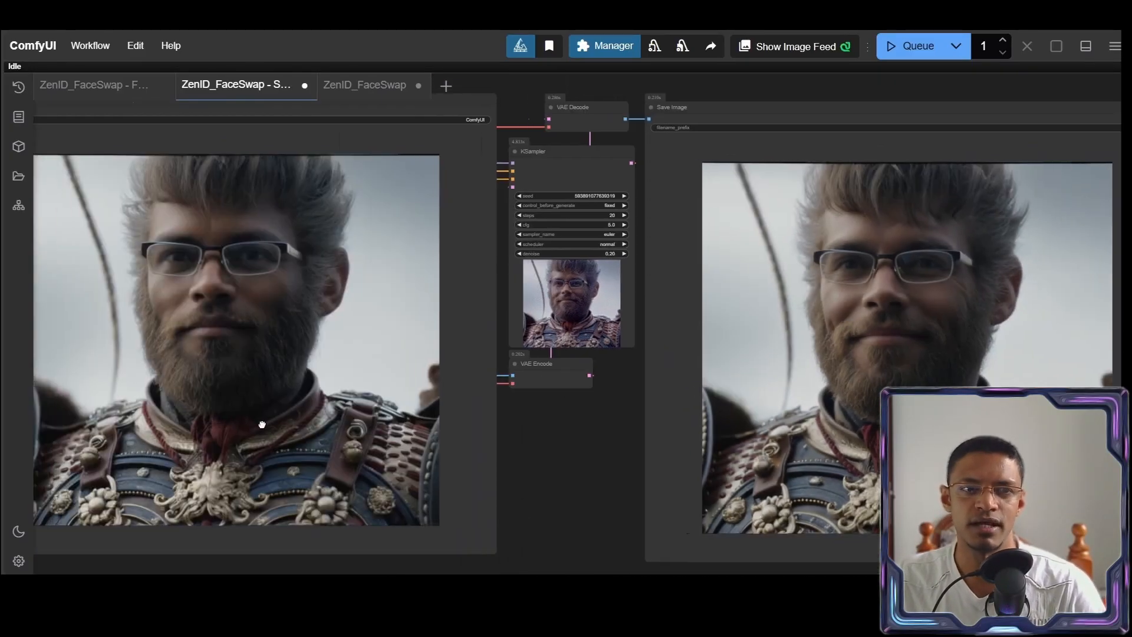
pyautogui.moveTo(260, 425); pyautogui.dragTo(991, 406)
pyautogui.moveTo(485, 405); pyautogui.dragTo(1032, 394)
pyautogui.moveTo(444, 382); pyautogui.dragTo(748, 379)
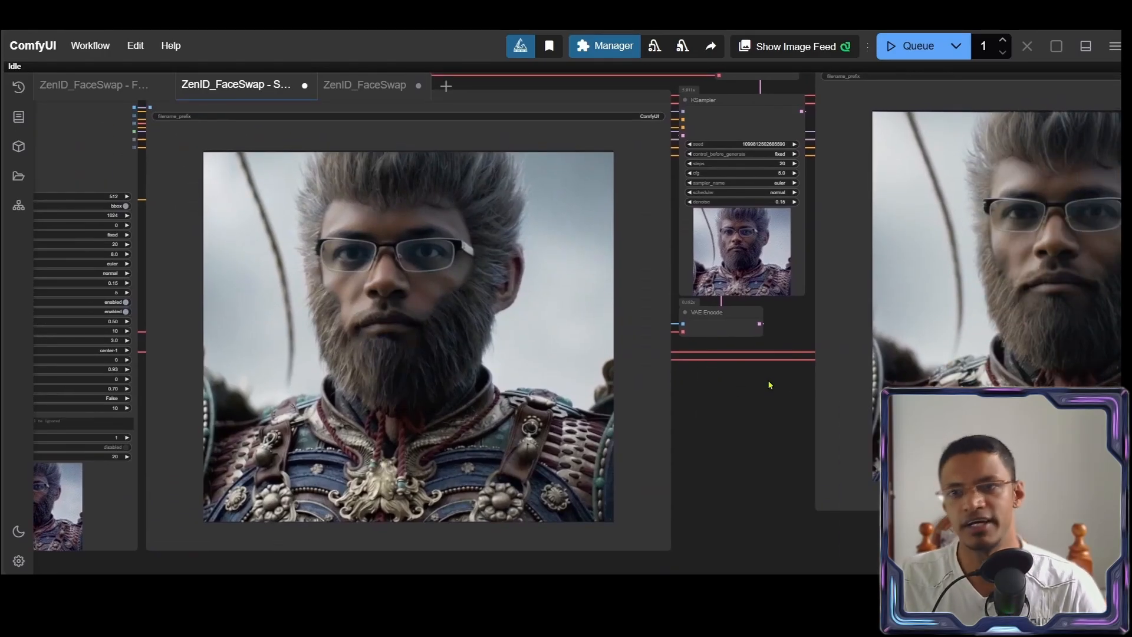
pyautogui.moveTo(1037, 331); pyautogui.dragTo(591, 349)
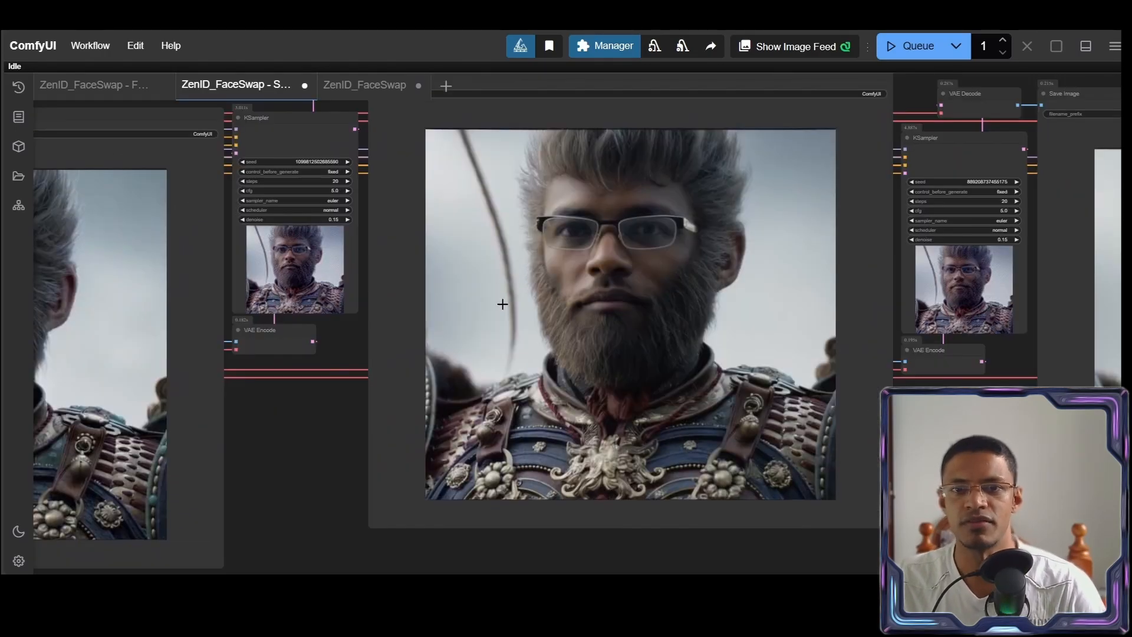
pyautogui.moveTo(394, 444); pyautogui.dragTo(941, 453)
pyautogui.moveTo(348, 484); pyautogui.dragTo(645, 477)
pyautogui.scroll(-3, 424, 484)
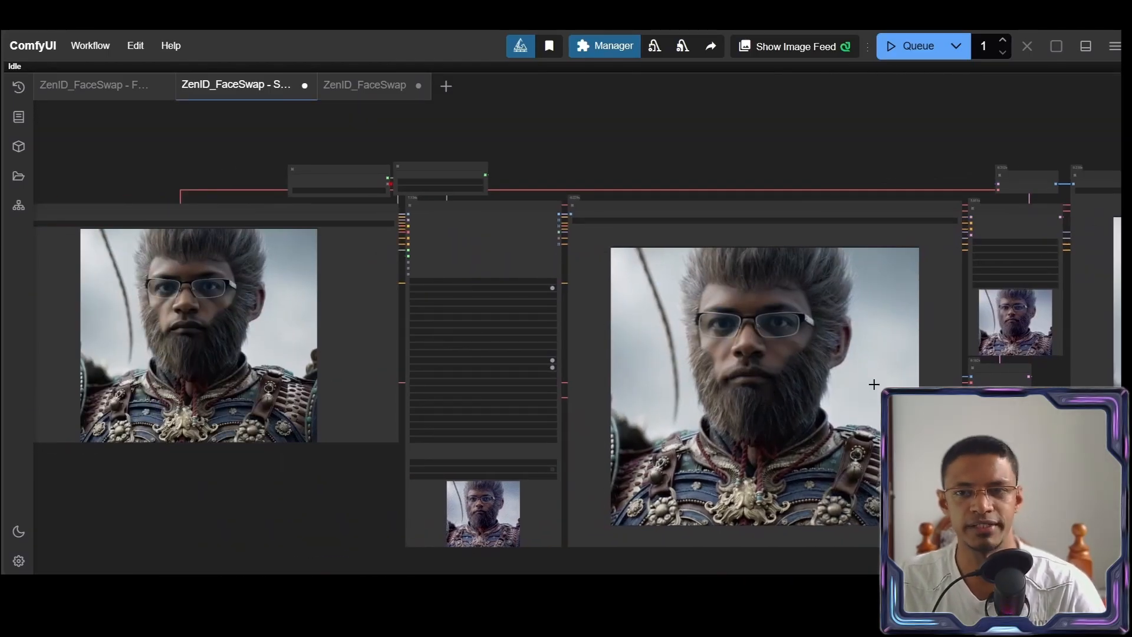
# Inspect the final smiling portrait up close and compare it with the FaceDetailer portrait.
pyautogui.scroll(-3, 874, 385)
pyautogui.scroll(8, 725, 387)
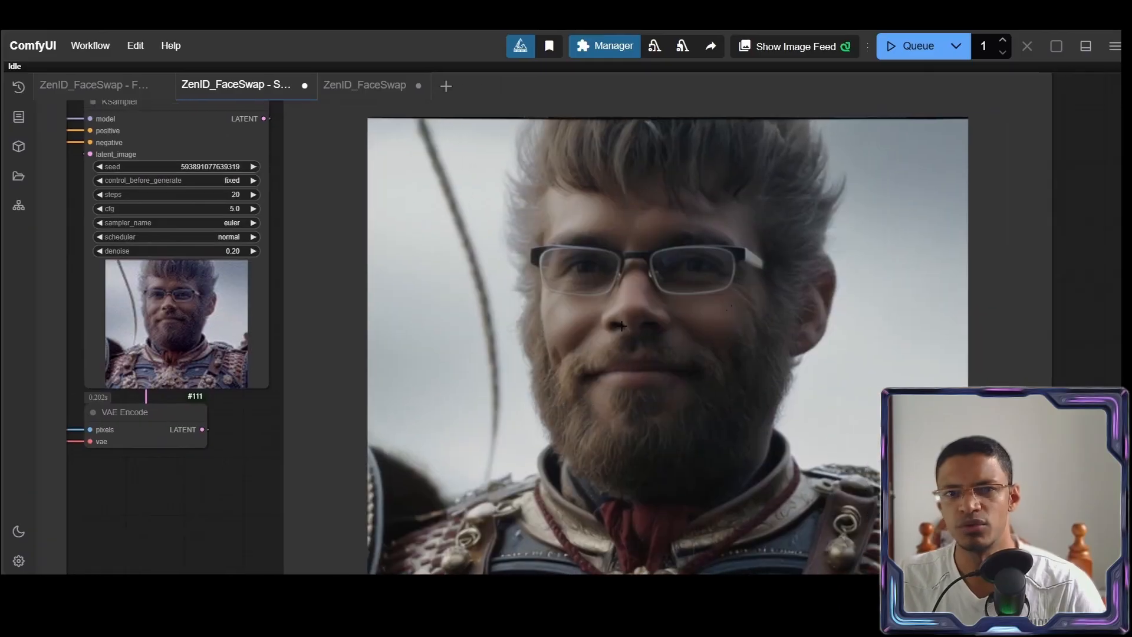
pyautogui.scroll(-5, 666, 450)
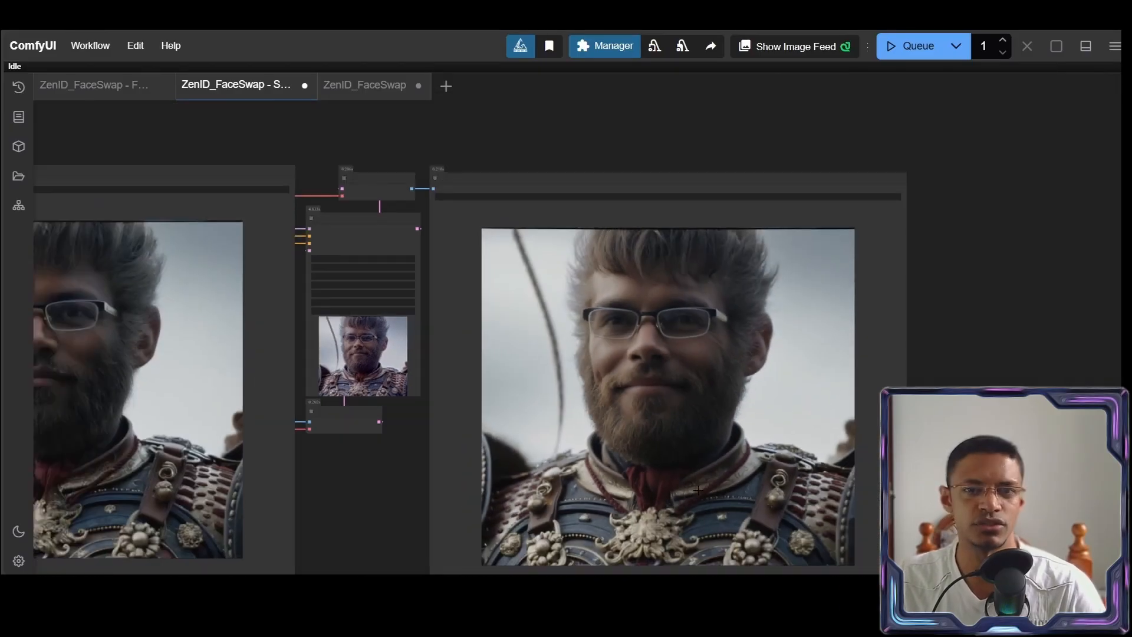
pyautogui.moveTo(341, 447); pyautogui.dragTo(920, 430)
pyautogui.moveTo(313, 435); pyautogui.dragTo(920, 377)
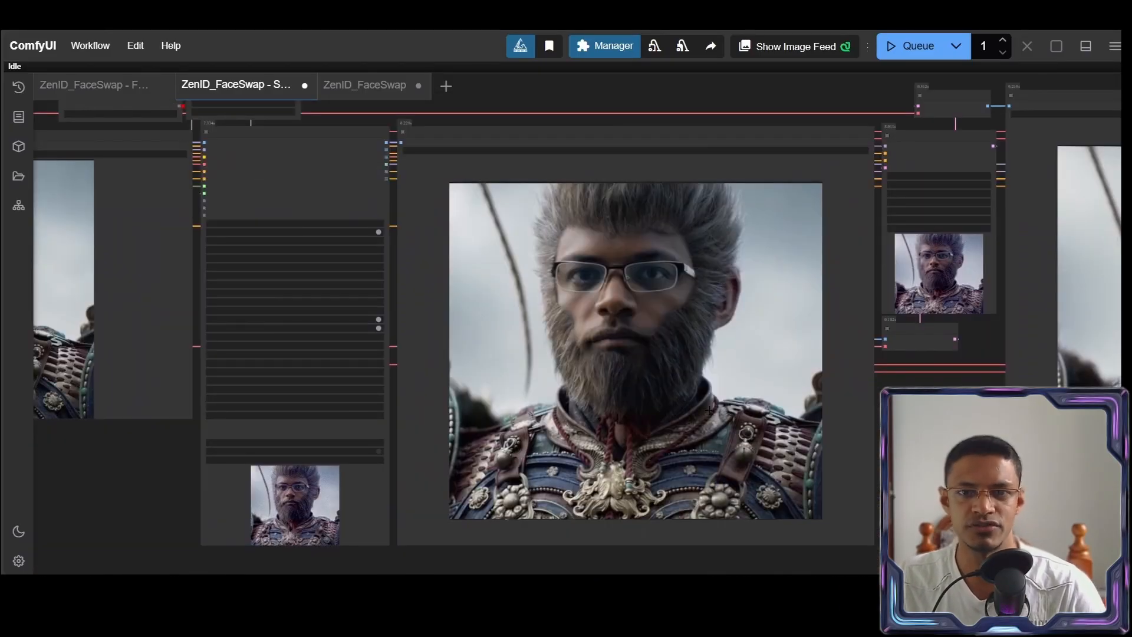
# View all the refinement portraits side by side and survey the whole face swap workflow.
pyautogui.scroll(-5, 709, 410)
pyautogui.scroll(4, 187, 393)
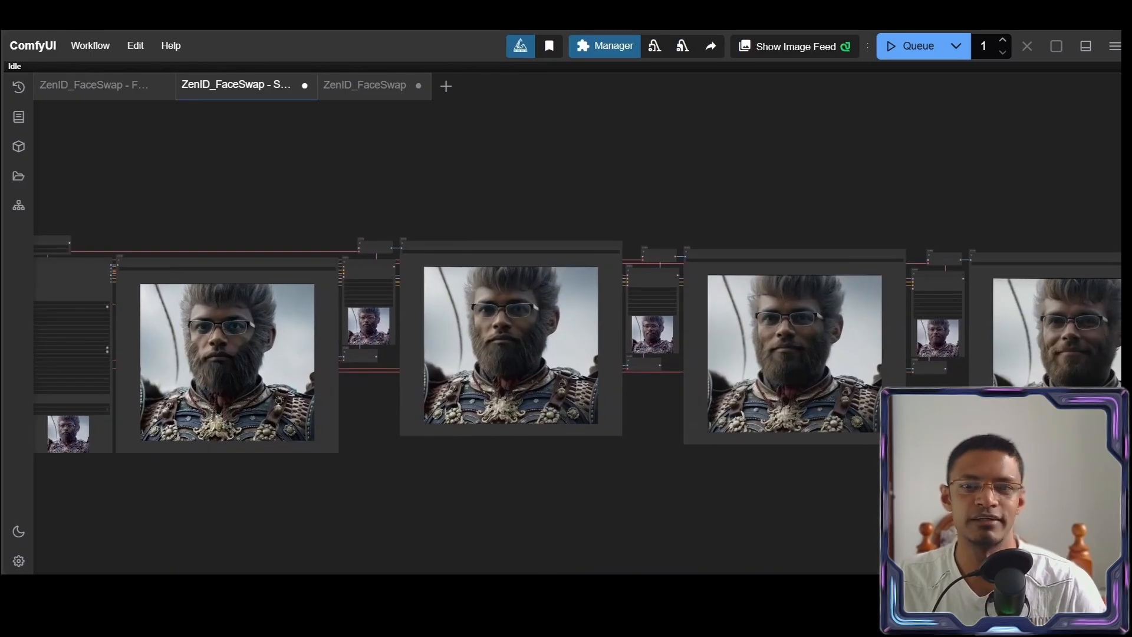
pyautogui.moveTo(997, 381); pyautogui.dragTo(916, 368)
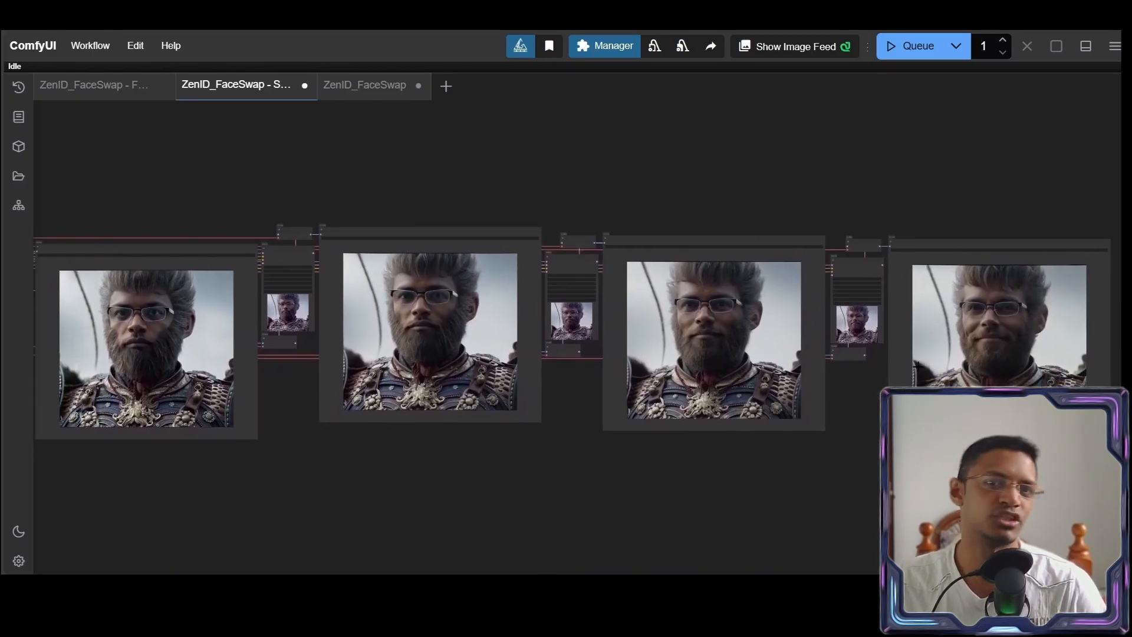
pyautogui.scroll(-3, 330, 460)
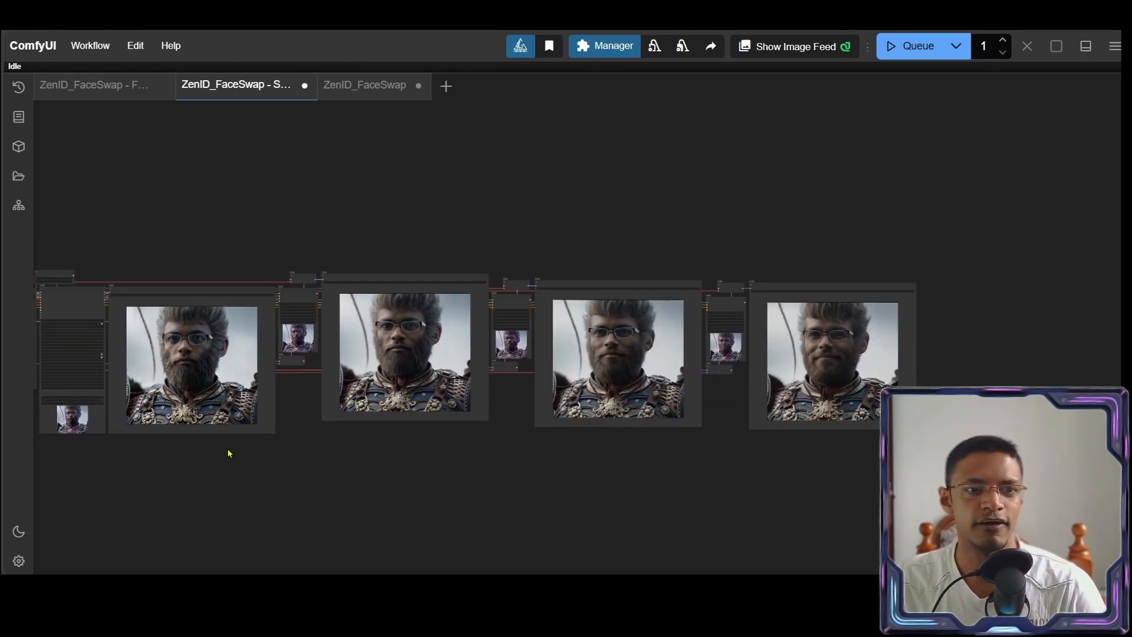
pyautogui.scroll(-3, 223, 455)
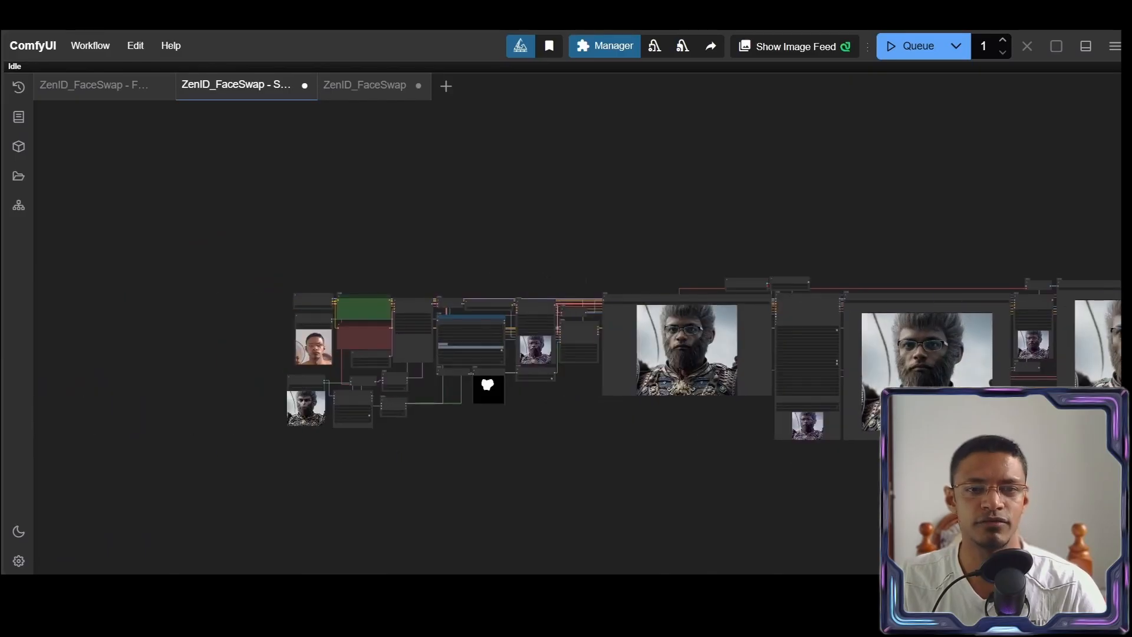
# Survey the whole face swap workflow, and look closely at its checkpoint, source image and prompt nodes.
pyautogui.scroll(-4, 673, 386)
pyautogui.moveTo(868, 369); pyautogui.dragTo(761, 346)
pyautogui.scroll(2, 681, 348)
pyautogui.scroll(-1, 646, 348)
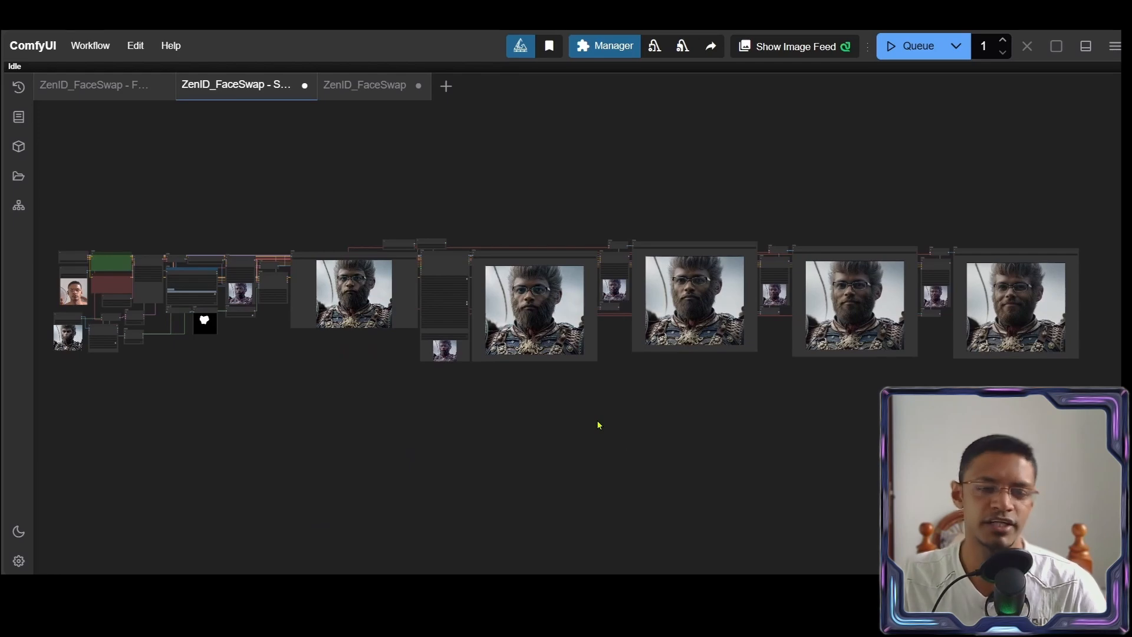
pyautogui.moveTo(142, 445); pyautogui.dragTo(448, 526)
pyautogui.scroll(15, 394, 335)
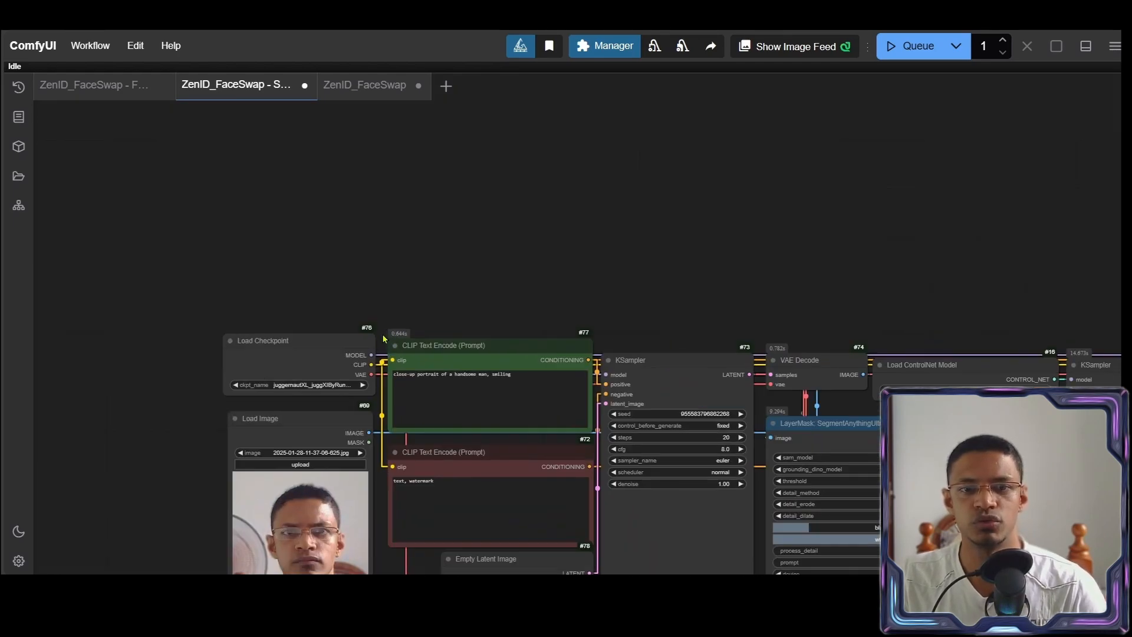
pyautogui.scroll(6, 367, 280)
pyautogui.moveTo(383, 420); pyautogui.dragTo(332, 330)
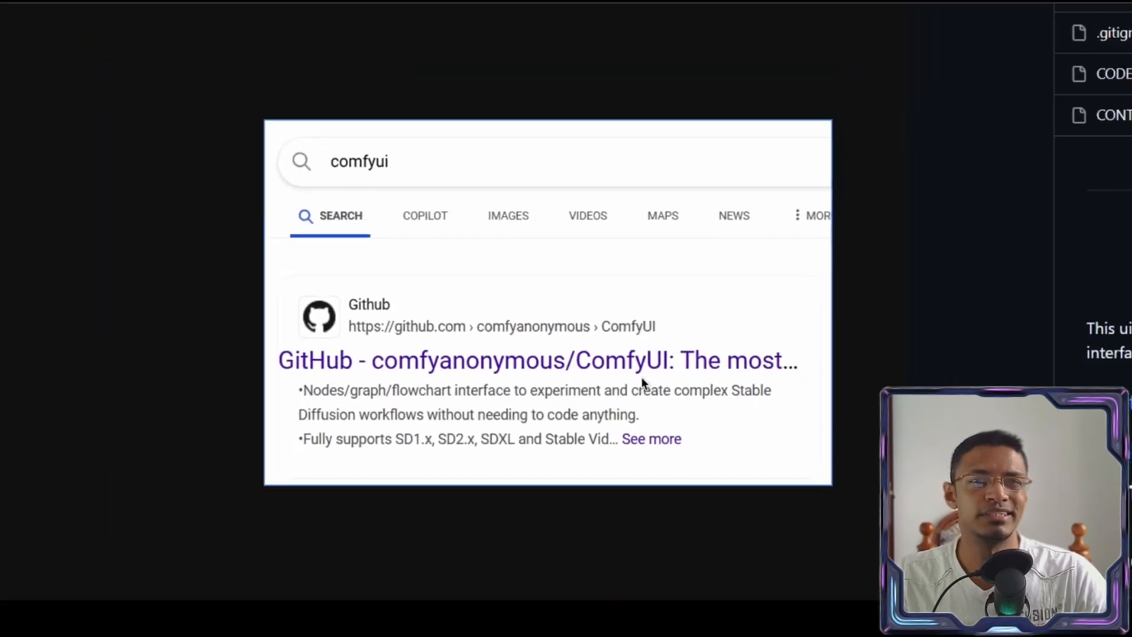
pyautogui.doubleClick(988, 356)
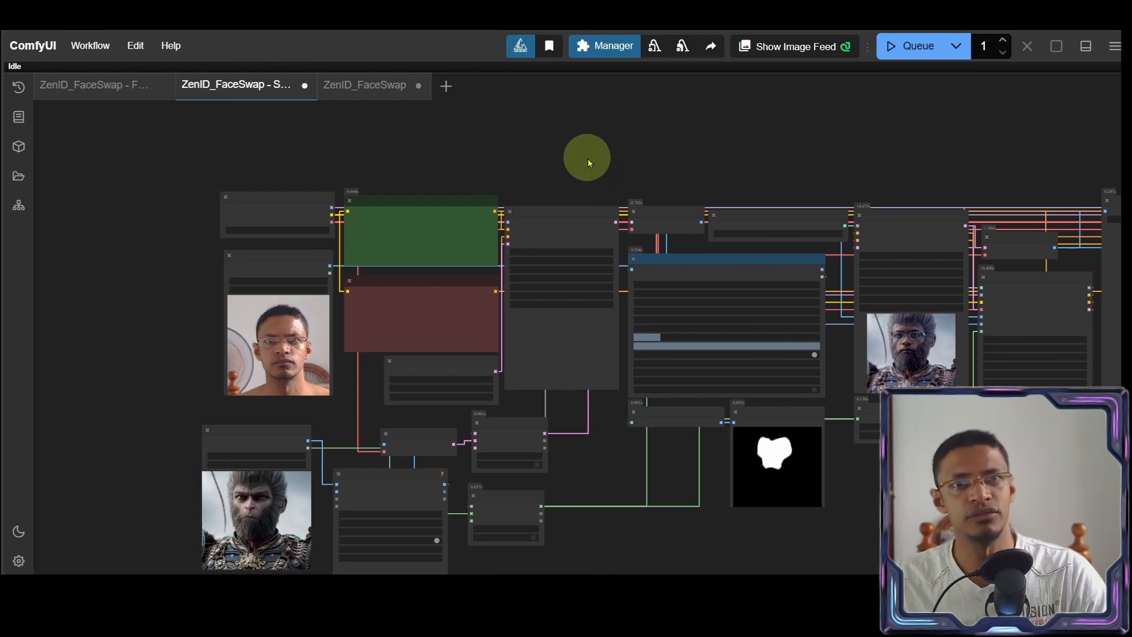
# Search the custom nodes list for "zen id", review the ComfyUI_ZenID entry and close the list.
pyautogui.click(615, 47)
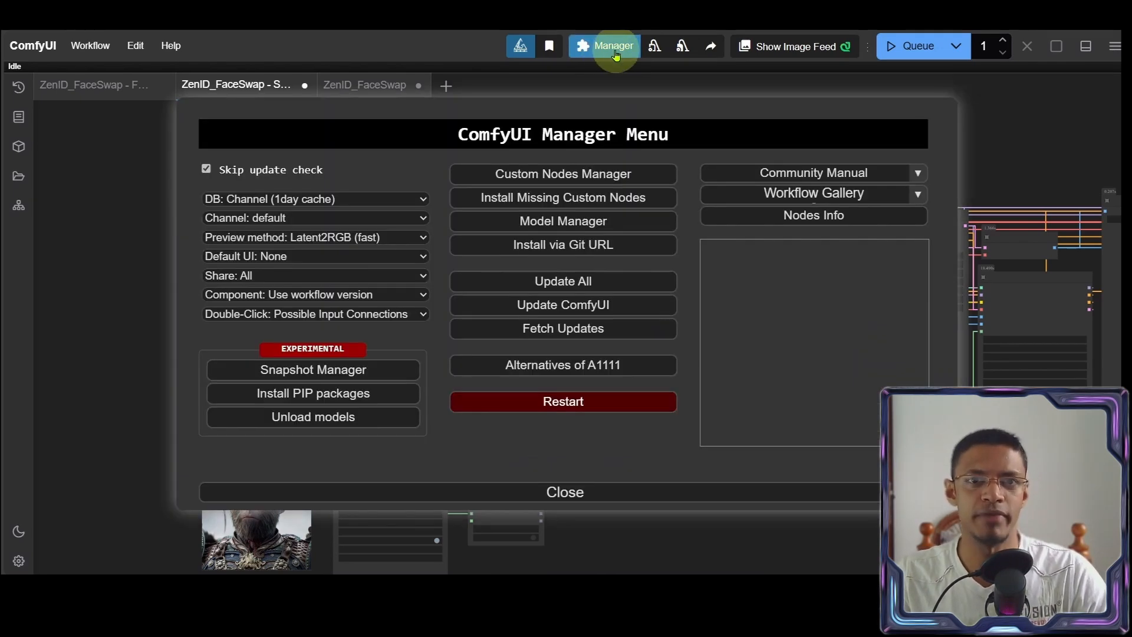
pyautogui.click(601, 181)
pyautogui.click(352, 121)
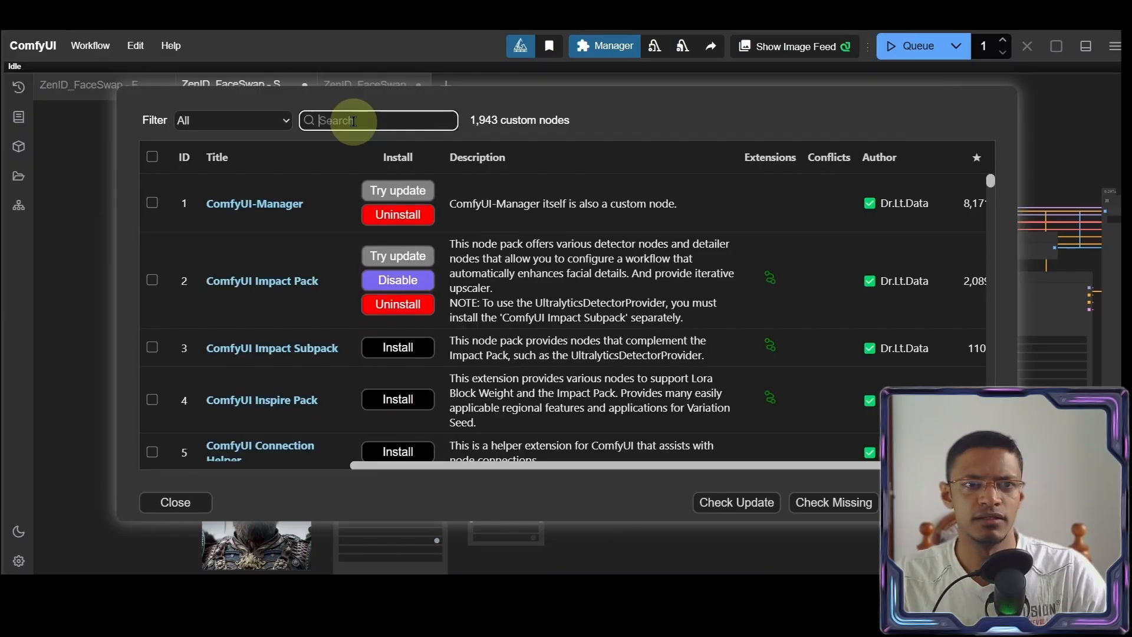
pyautogui.write('zen id')
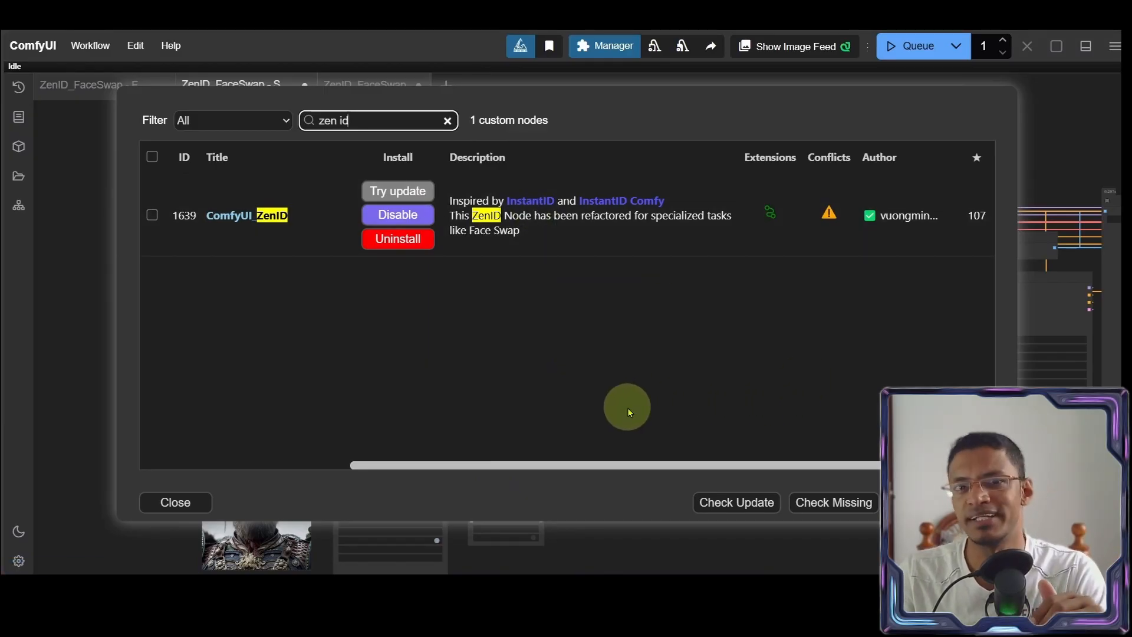
pyautogui.click(172, 500)
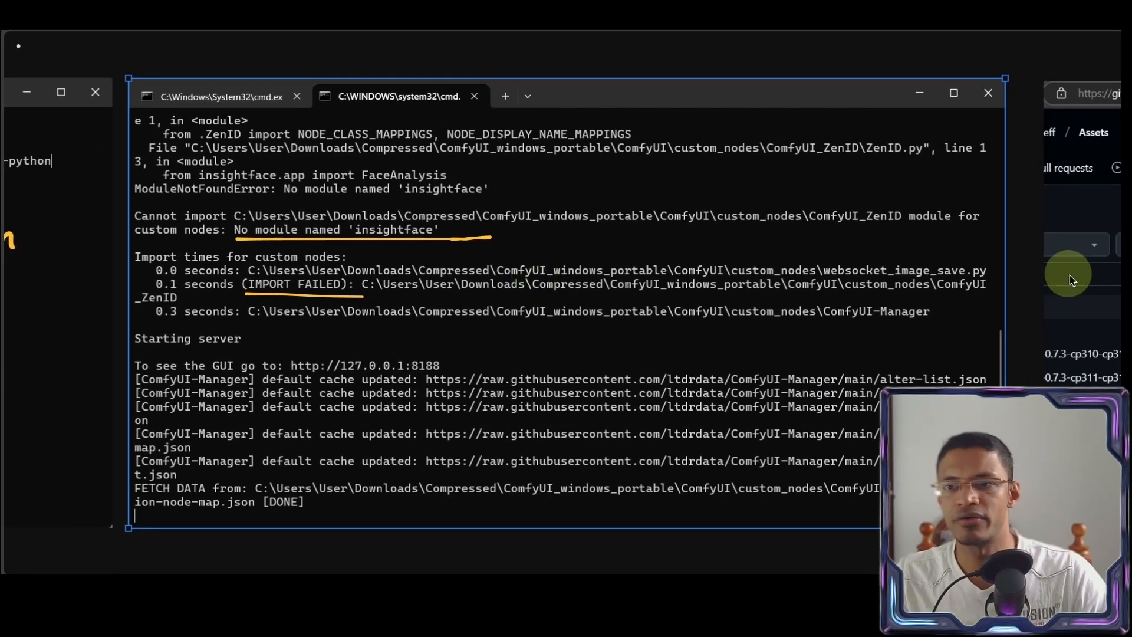
# Review the whiteboard notes on the missing insightface module, the cp312 wheel on GitHub and the pip install command.
pyautogui.click(1073, 280)
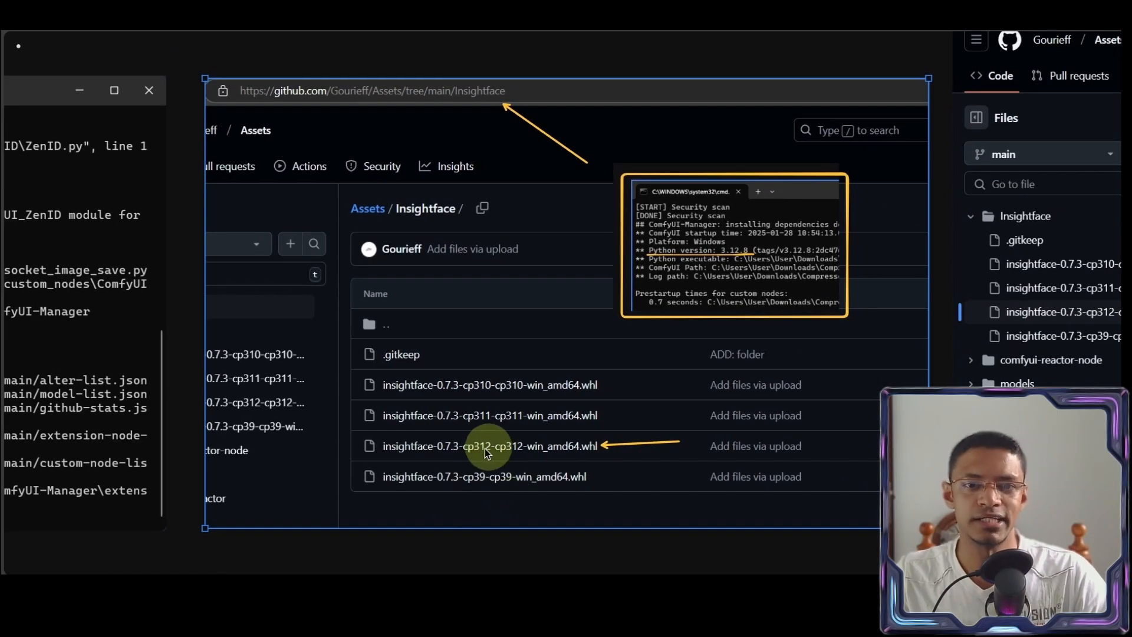
pyautogui.click(504, 454)
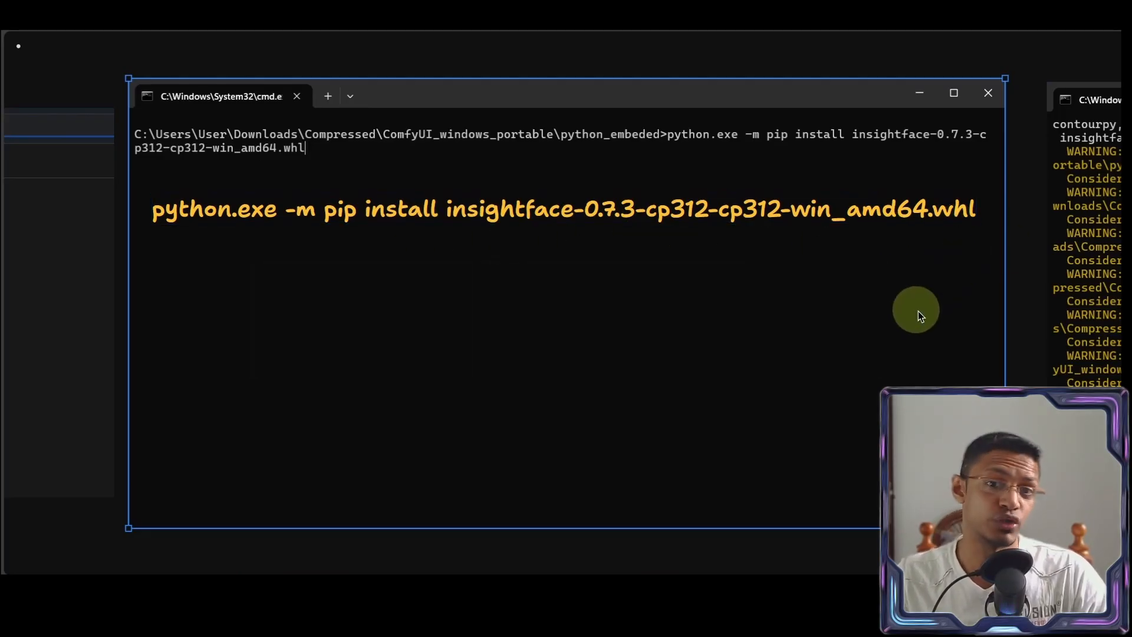
pyautogui.press('Return')
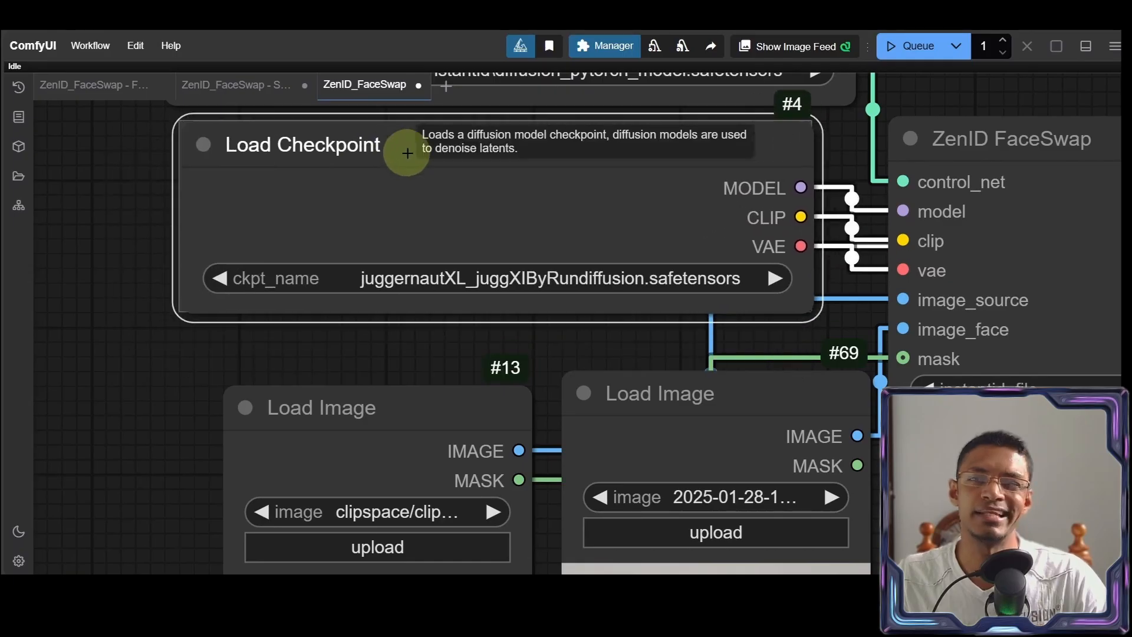
# Align the Load Checkpoint node with the Load Image node below it and review the checkpoint list, keeping juggernautXL_juggXIByRundiffusion.safetensors.
pyautogui.moveTo(436, 165); pyautogui.dragTo(446, 164)
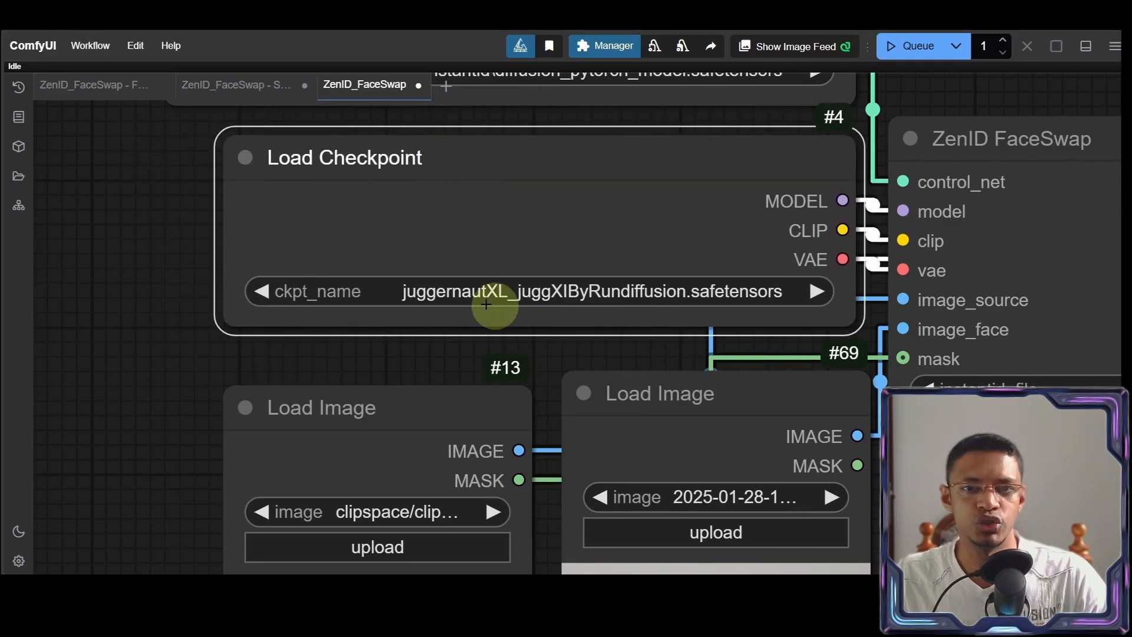
pyautogui.click(574, 294)
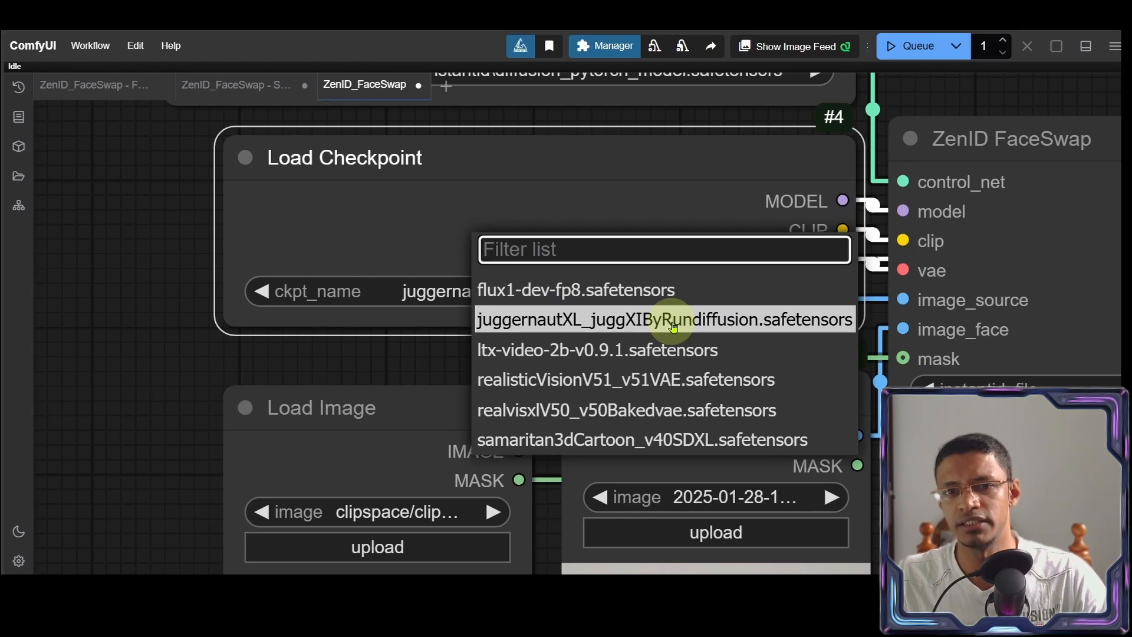
pyautogui.click(163, 335)
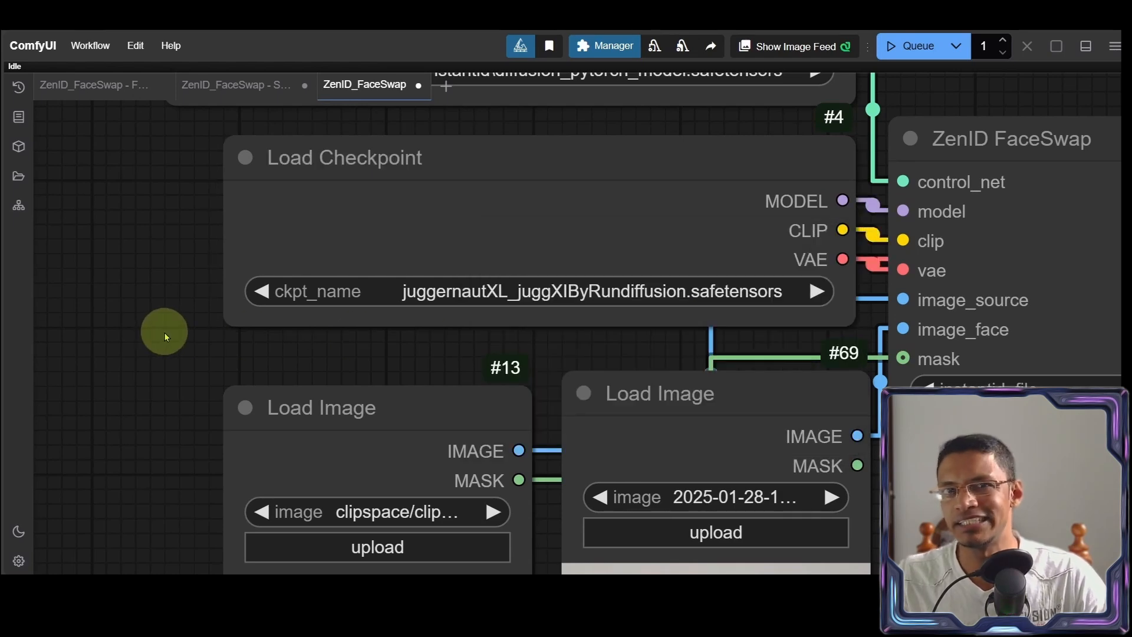
pyautogui.scroll(-2, 164, 332)
pyautogui.moveTo(165, 333); pyautogui.dragTo(130, 369)
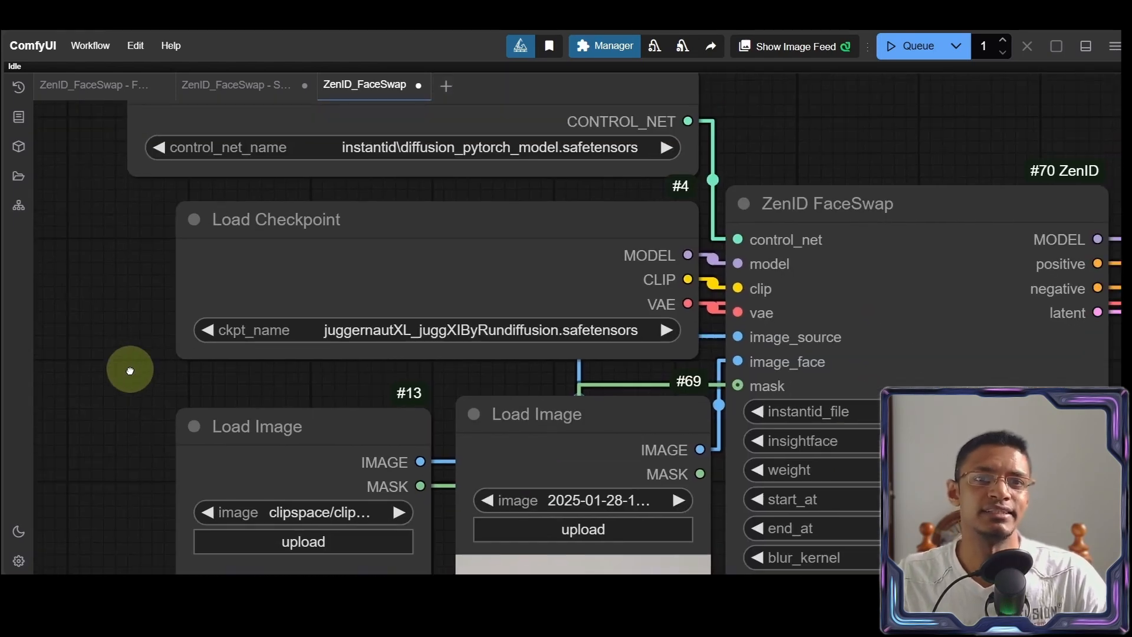
pyautogui.scroll(-1, 137, 364)
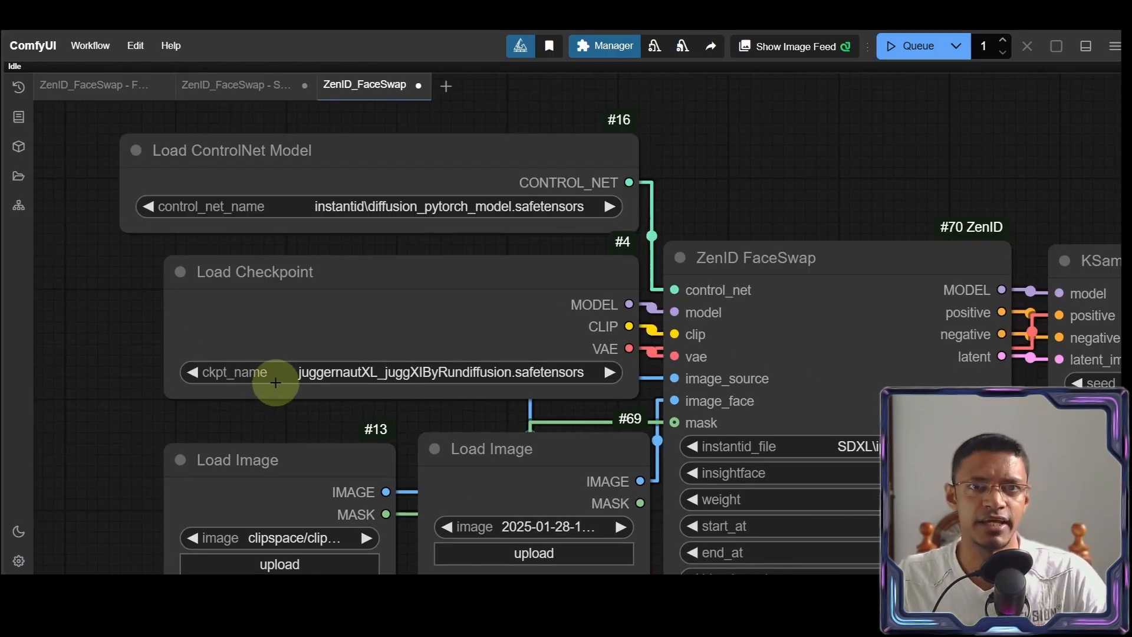
pyautogui.click(361, 372)
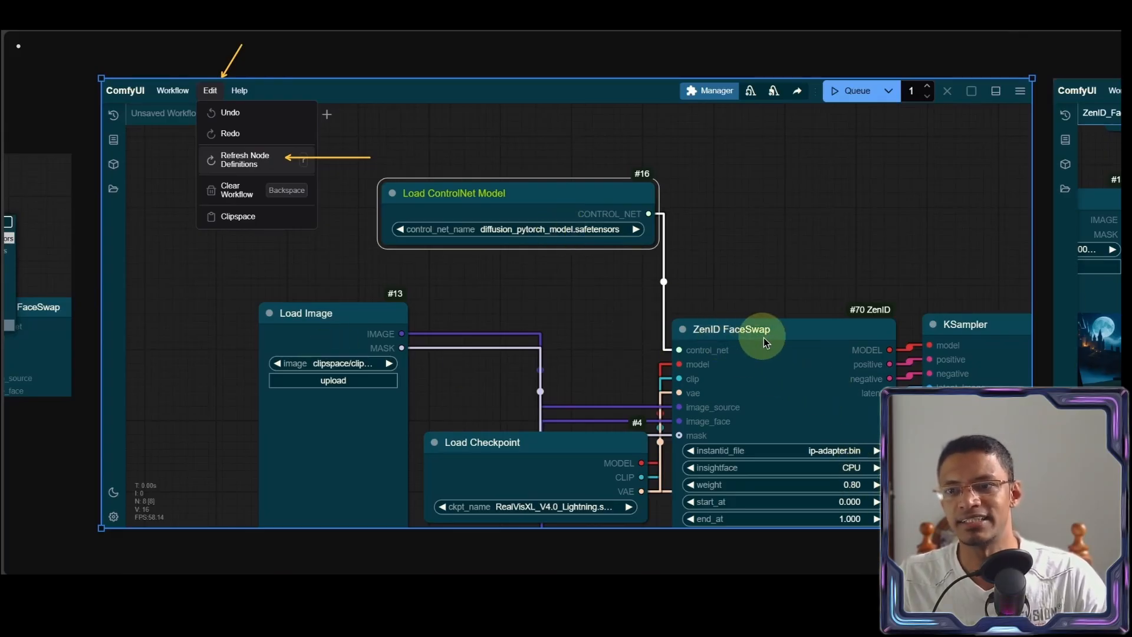
# Review the whiteboard notes on the 'detection' assertion error and the doubly nested antelopev2 folder under insightface models.
pyautogui.click(1077, 318)
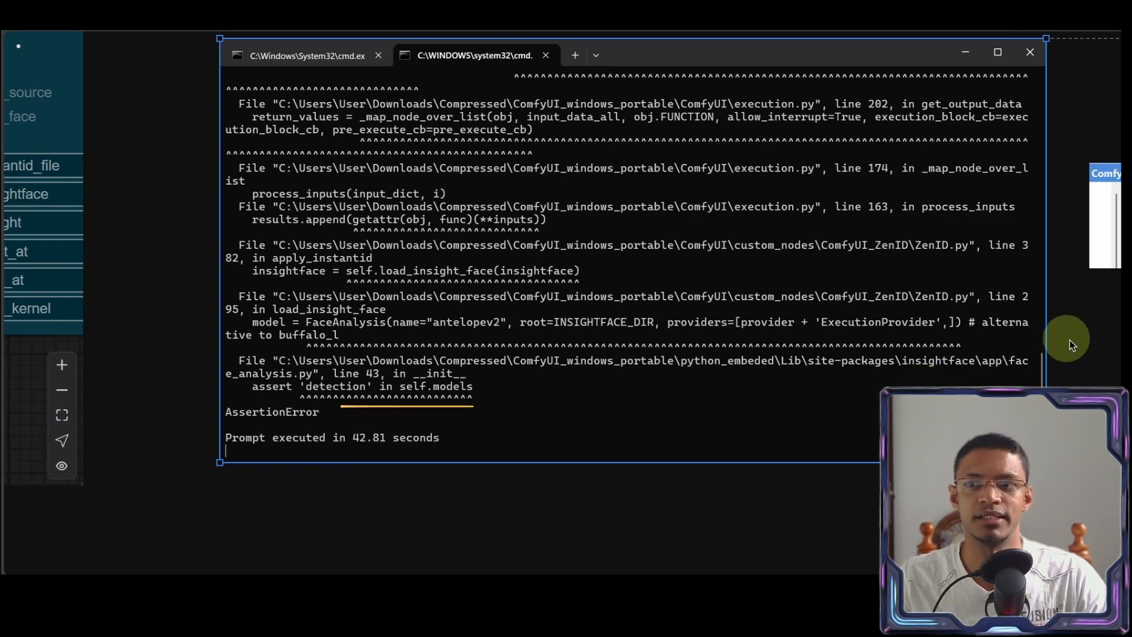
pyautogui.moveTo(1070, 280); pyautogui.dragTo(336, 279)
pyautogui.keyDown('ctrl'); pyautogui.scroll(3, 506, 232); pyautogui.keyUp('ctrl')
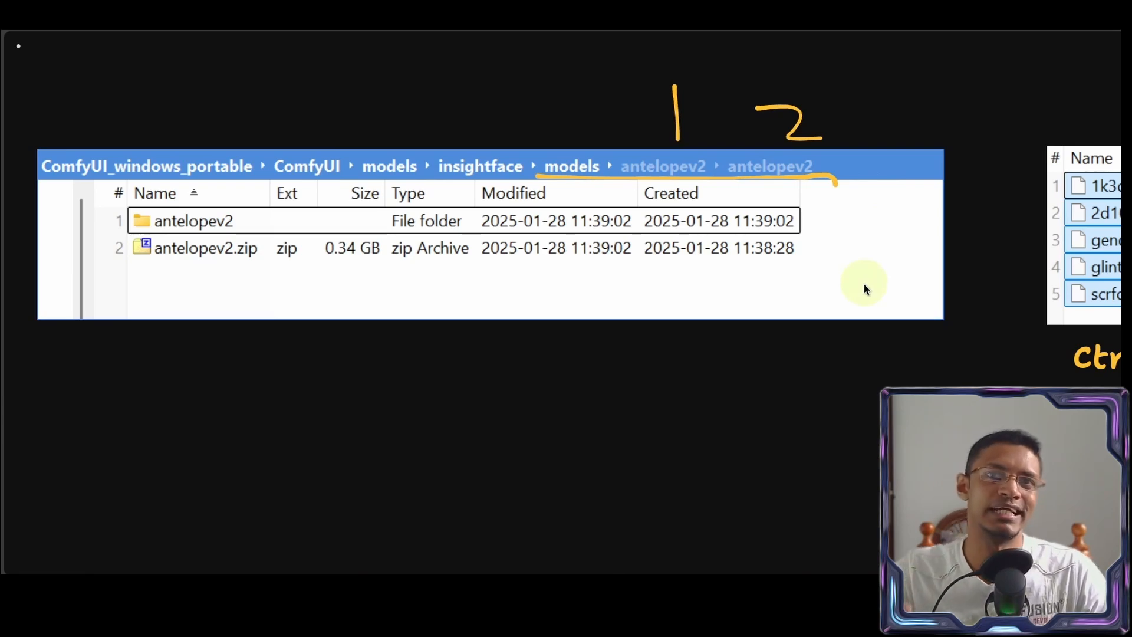
pyautogui.moveTo(955, 318); pyautogui.dragTo(684, 293)
pyautogui.moveTo(70, 295); pyautogui.dragTo(472, 291)
pyautogui.hscroll(10, 455, 245)
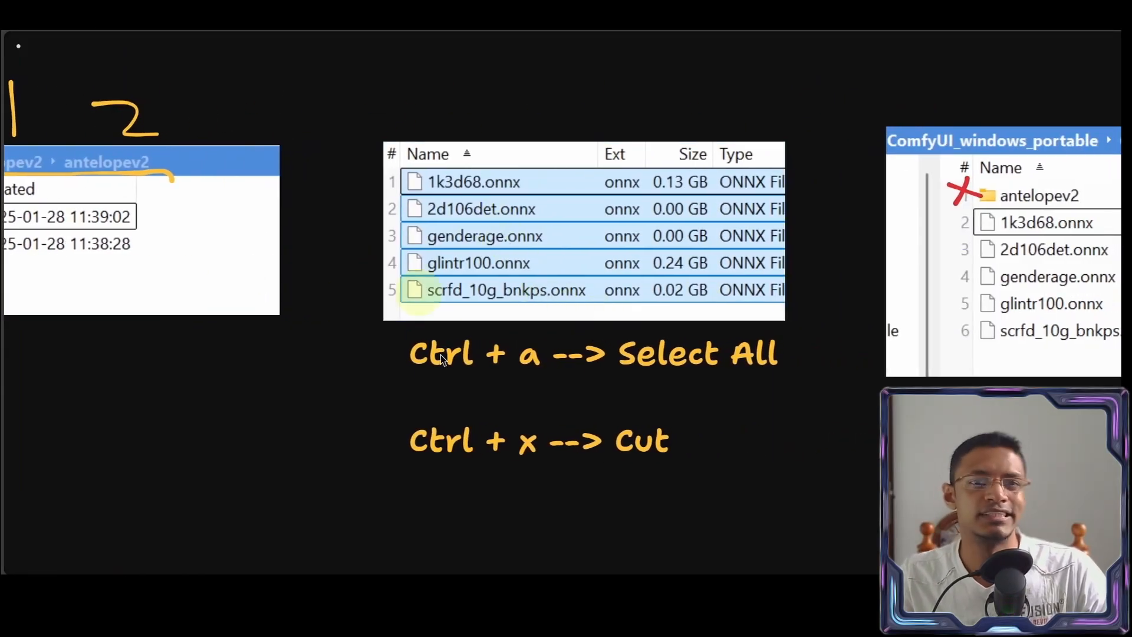
# Examine the notes on cutting the ONNX files and pasting them directly into the models/antelopev2 folder.
pyautogui.click(566, 416)
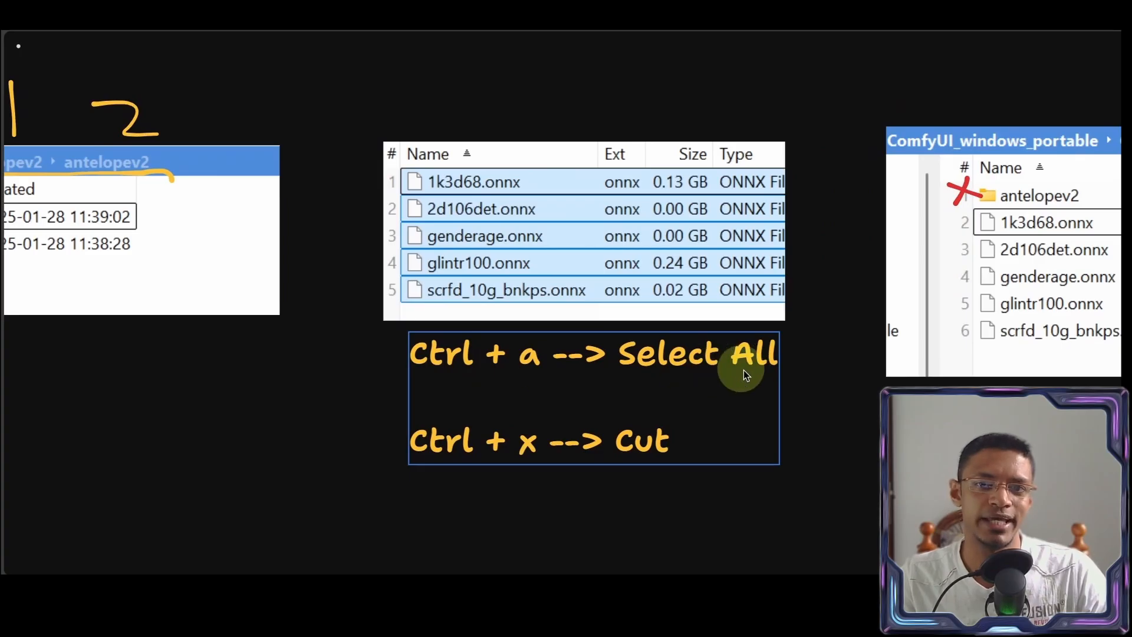
pyautogui.click(511, 501)
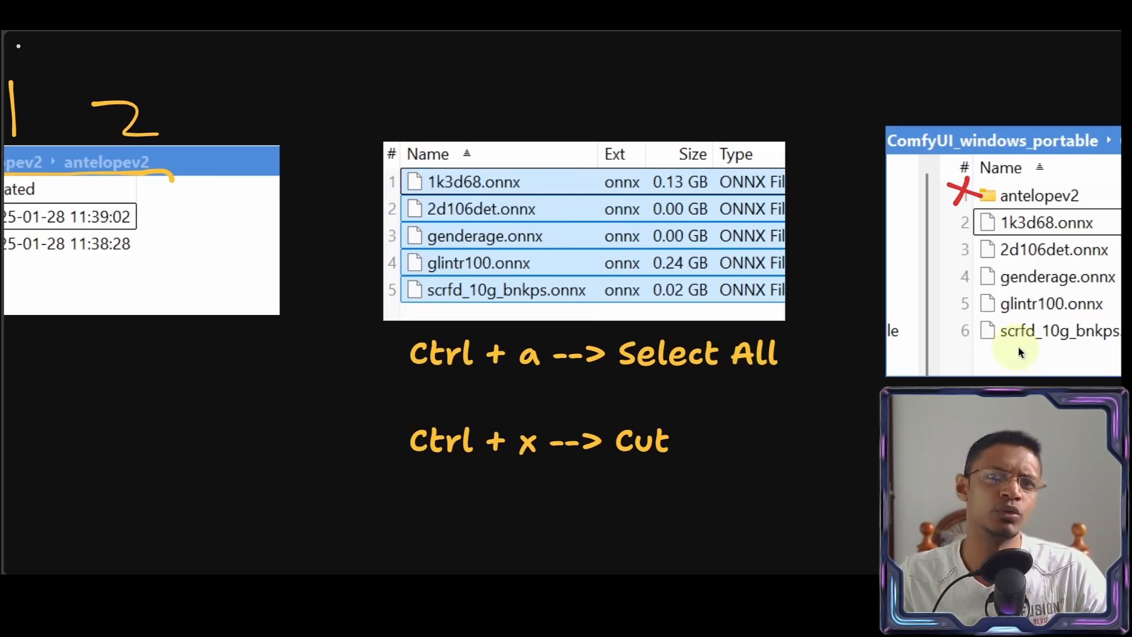
pyautogui.moveTo(1021, 352); pyautogui.dragTo(477, 313)
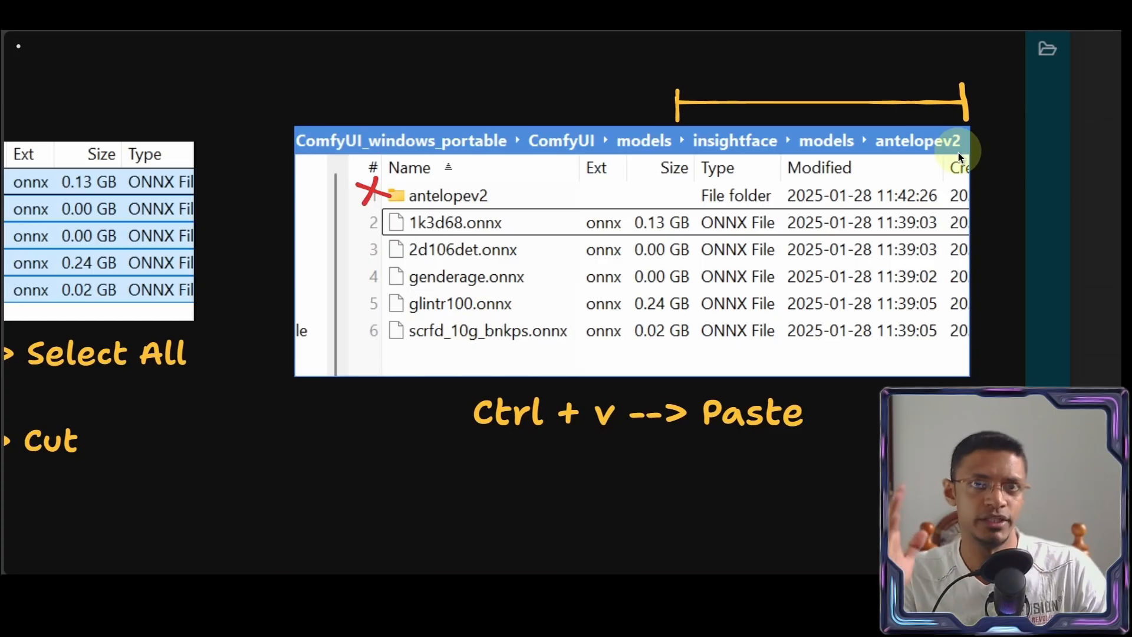
pyautogui.rightClick(900, 147)
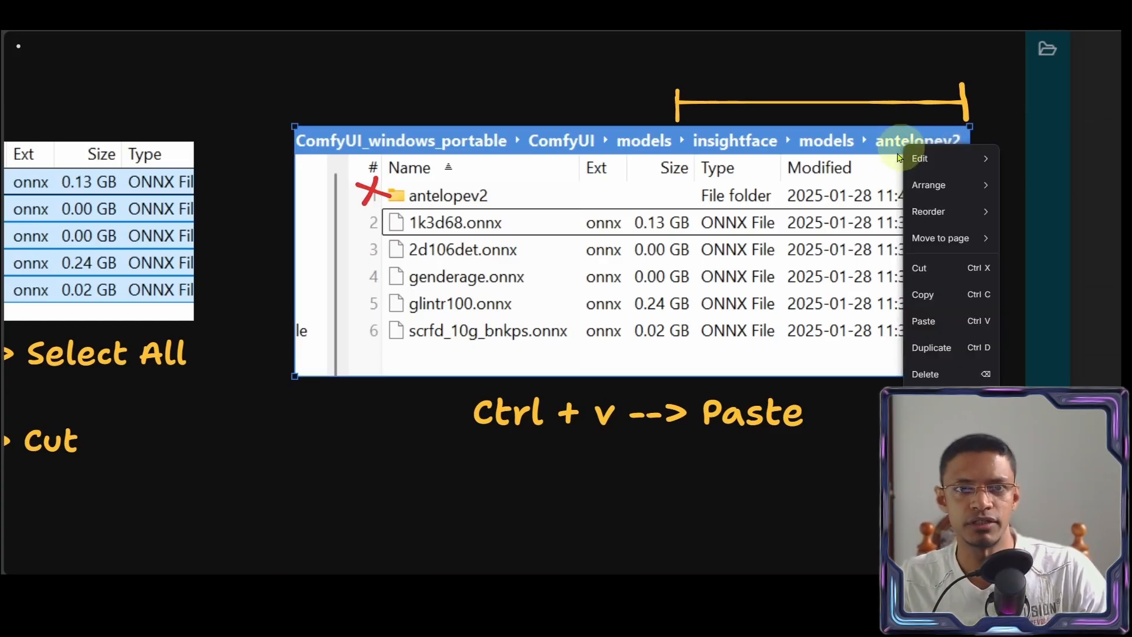
pyautogui.click(809, 342)
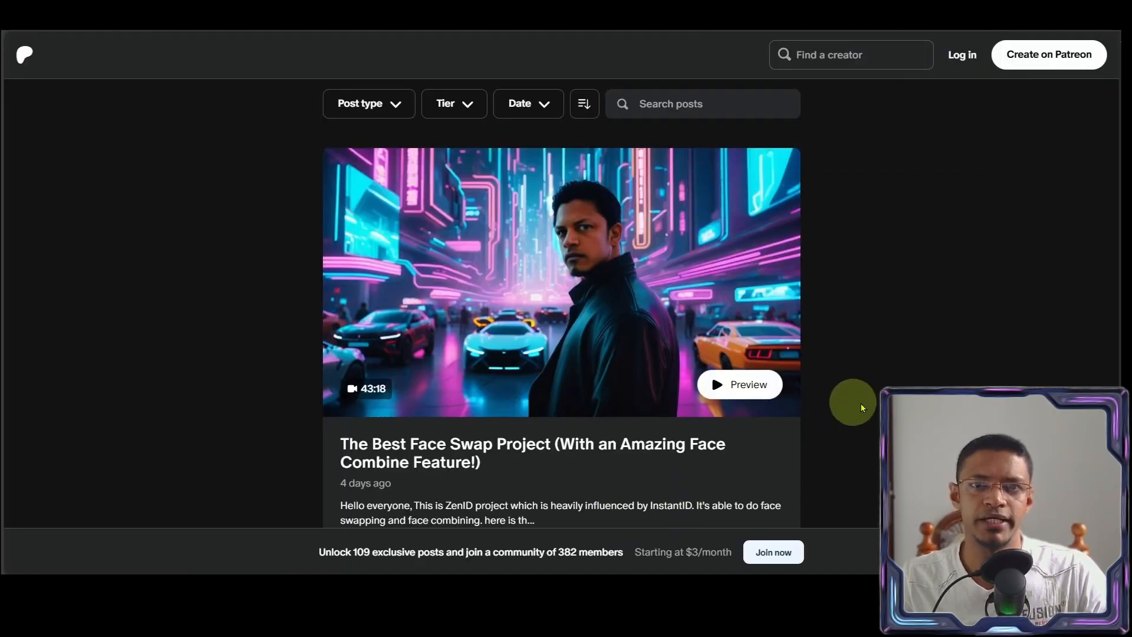
# Browse the Code Crafters Corner Patreon page, comparing the membership tiers and viewing the latest face swap post.
pyautogui.scroll(15, 849, 401)
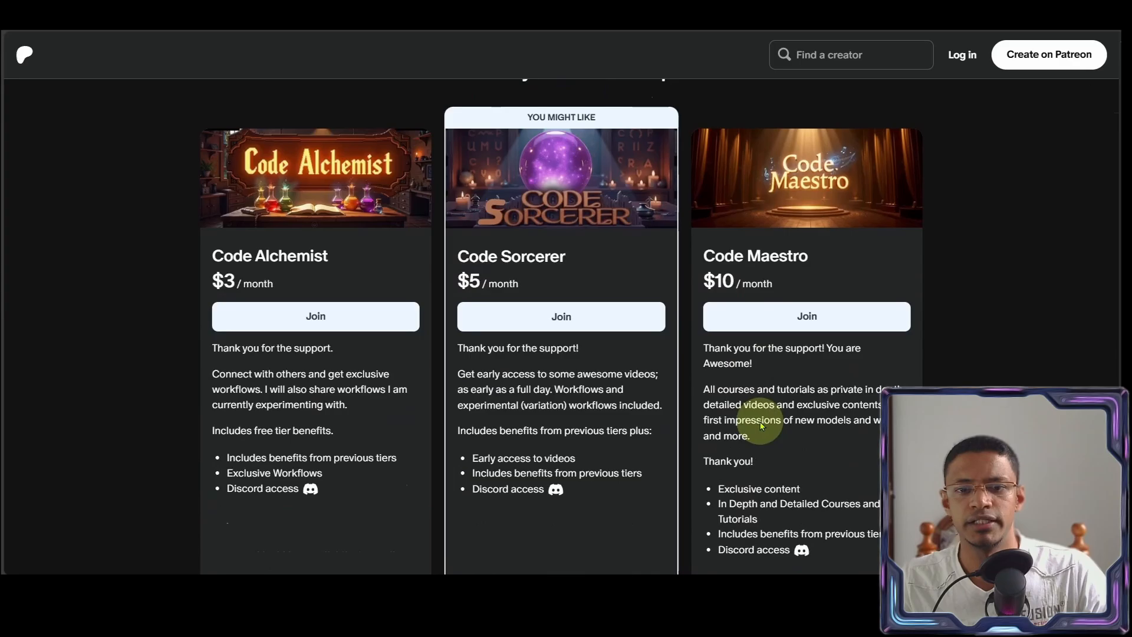
pyautogui.scroll(-10, 759, 417)
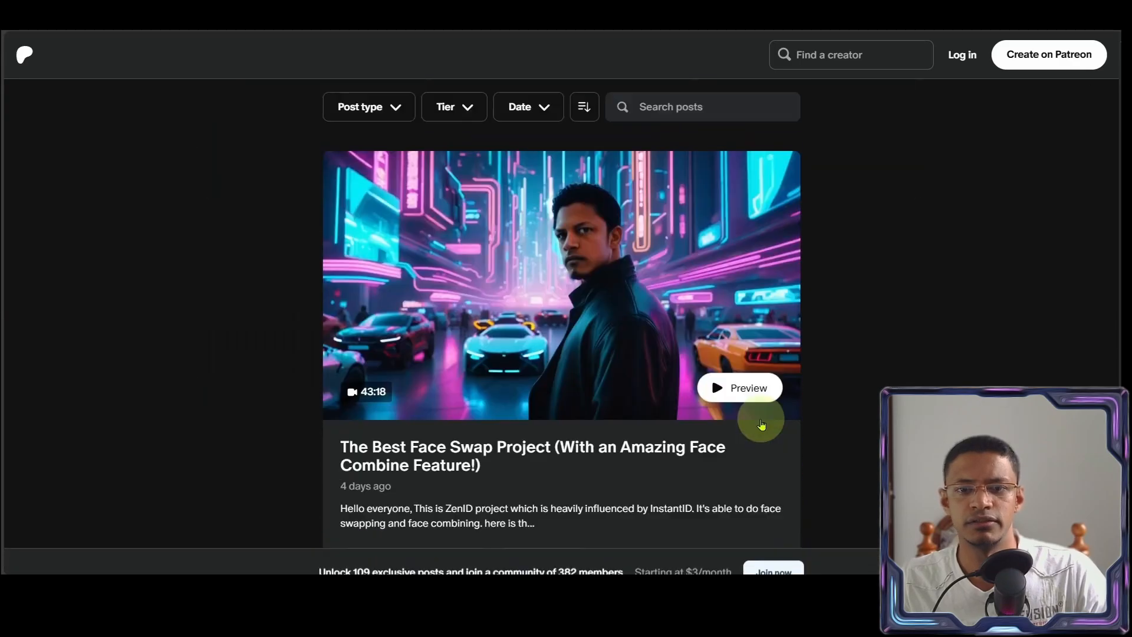
pyautogui.scroll(1, 707, 295)
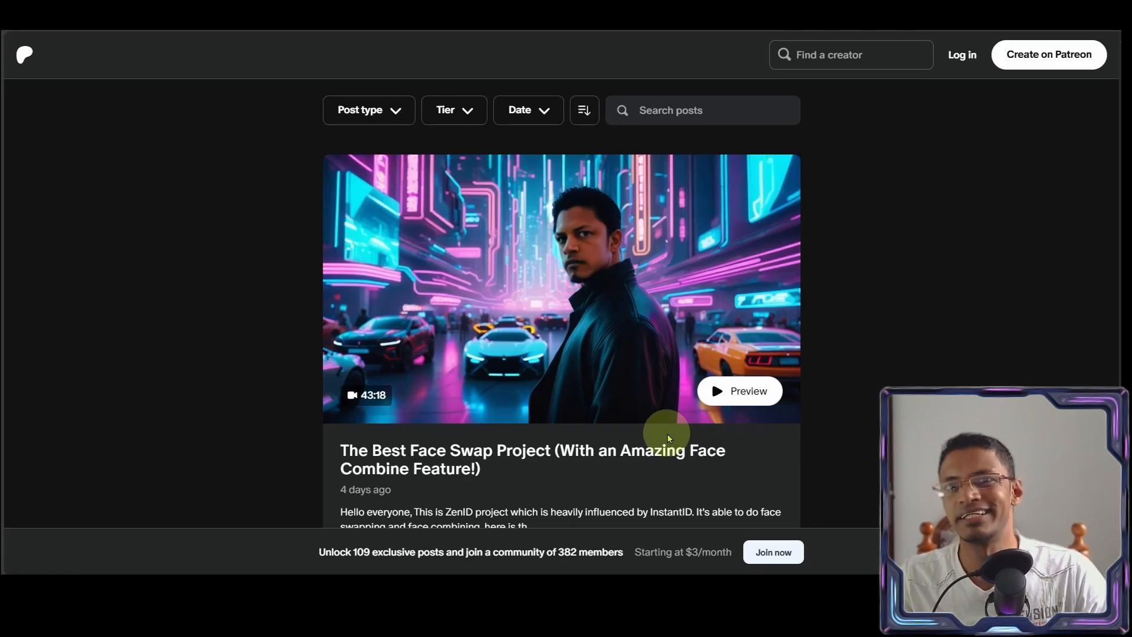
pyautogui.scroll(10, 668, 439)
pyautogui.scroll(-5, 831, 419)
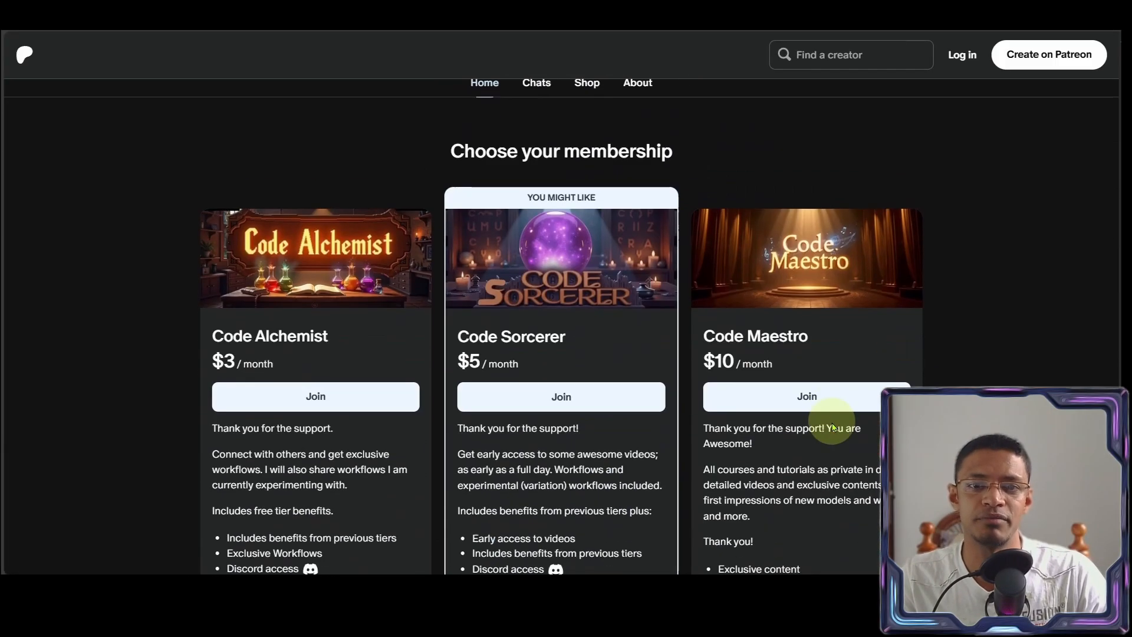
pyautogui.scroll(3, 539, 473)
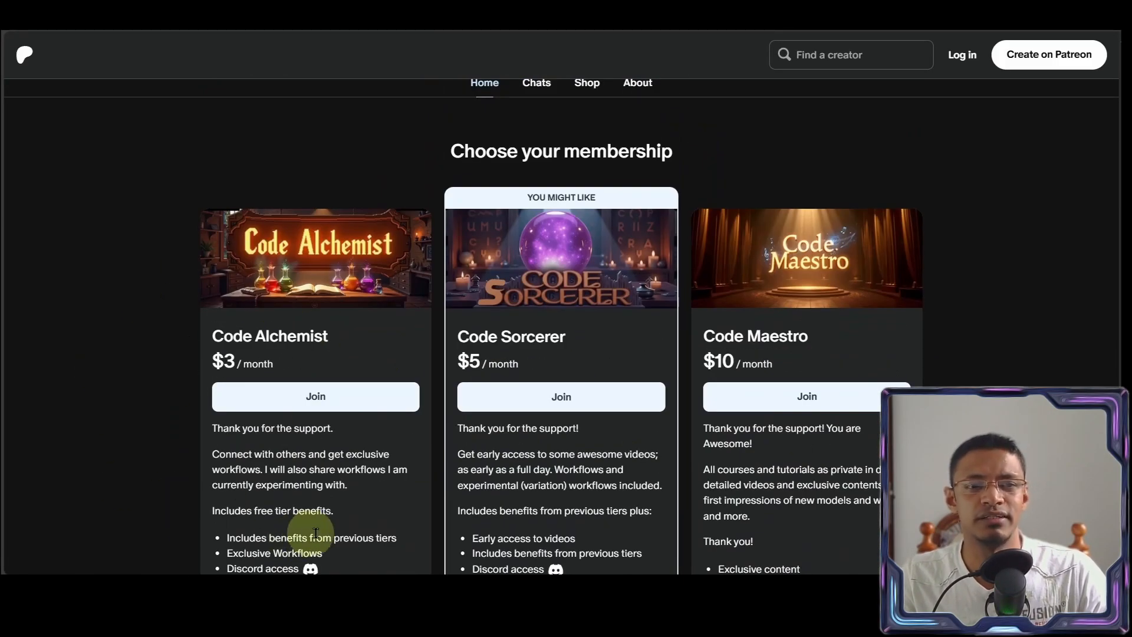
pyautogui.scroll(-3, 484, 489)
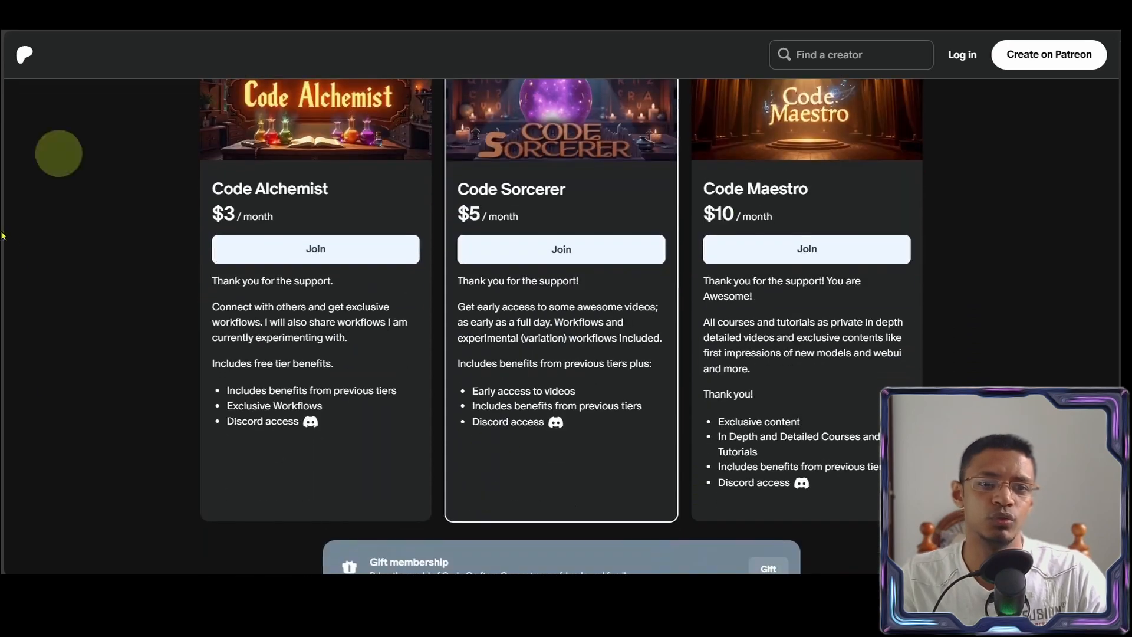
pyautogui.scroll(-5, 693, 398)
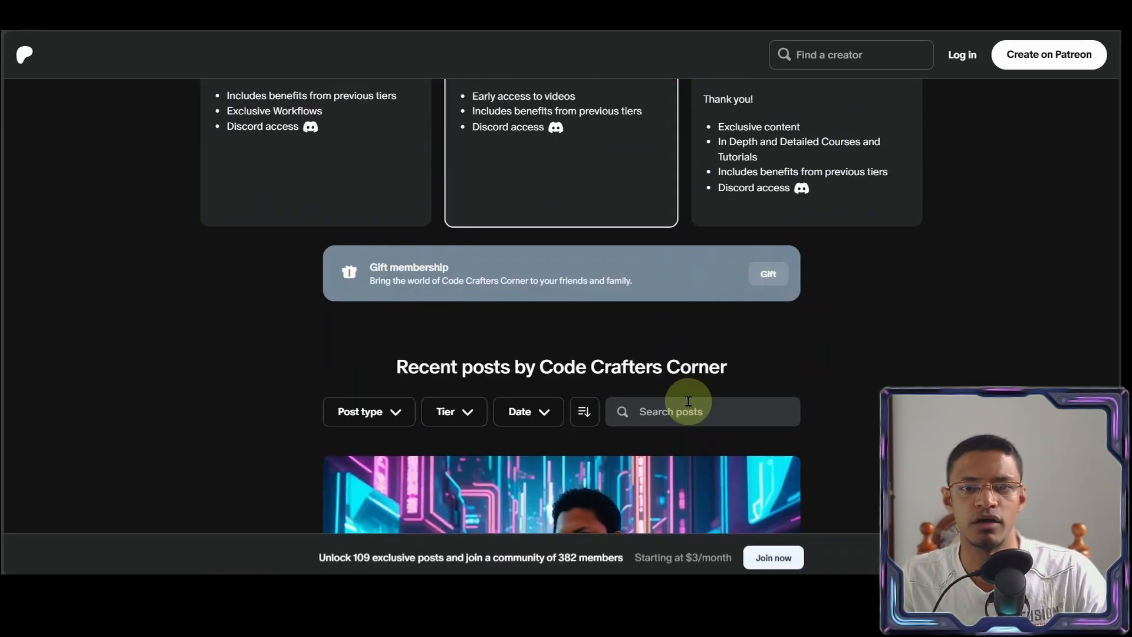